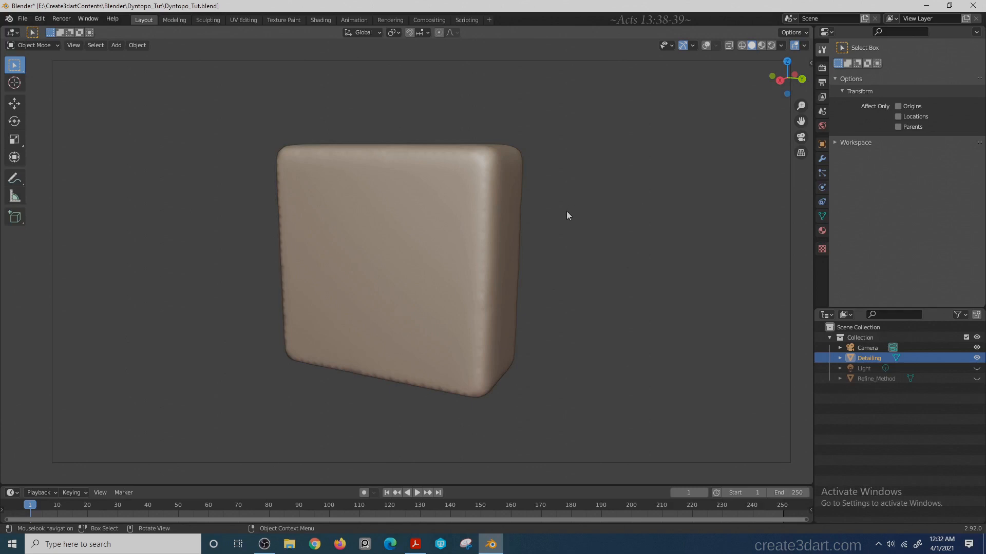
- Switch the Detailing cube to Sculpt Mode and turn on the viewport overlays with the wireframe and statistics
middle_drag(565, 211, 608, 210)
key(ctrl+Tab)
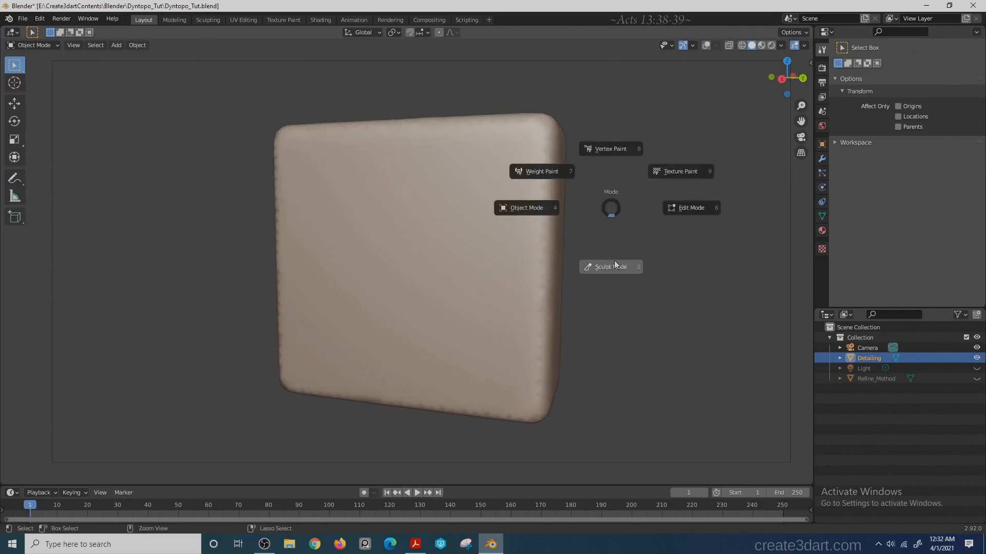
click(614, 262)
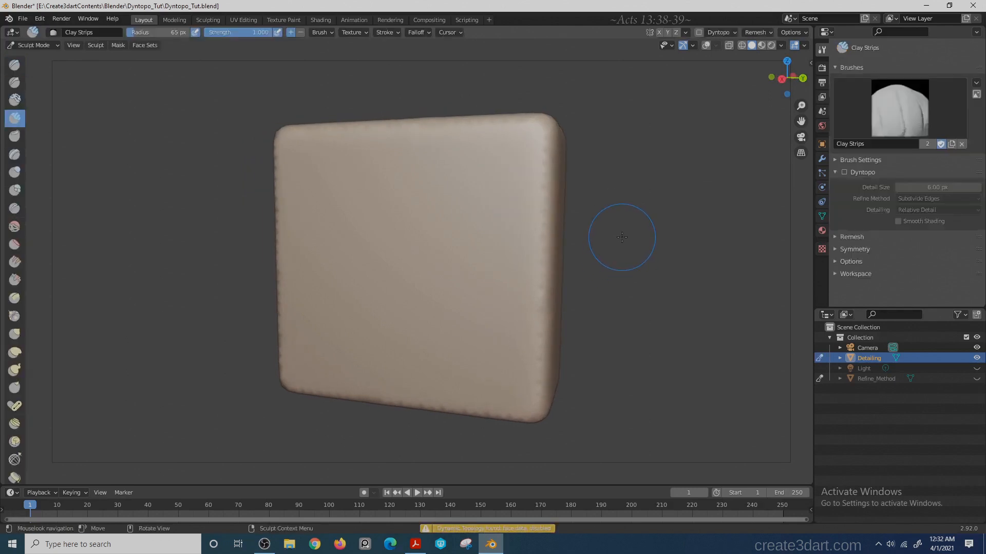
click(733, 32)
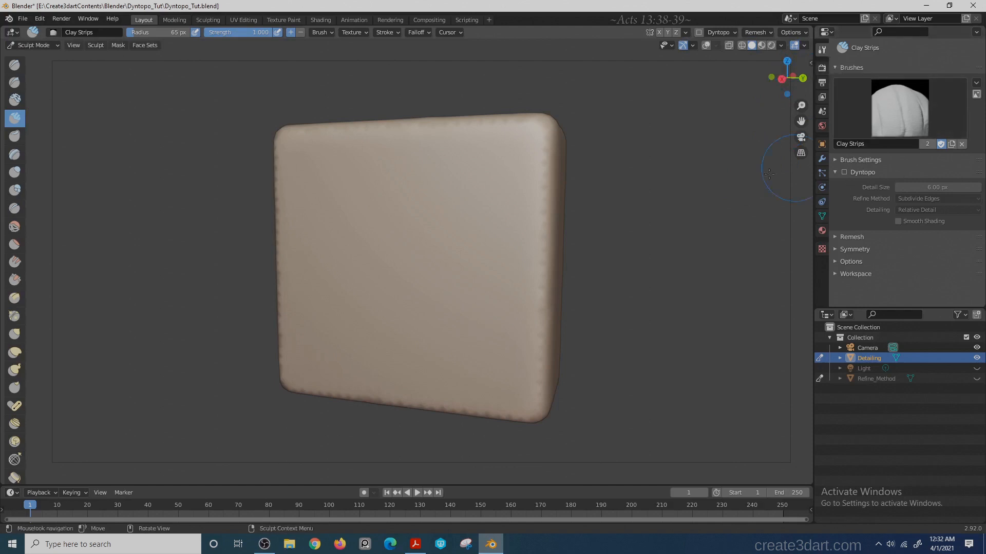
mouse_move(667, 188)
middle_down()
mouse_move(682, 190)
mouse_move(680, 111)
middle_up()
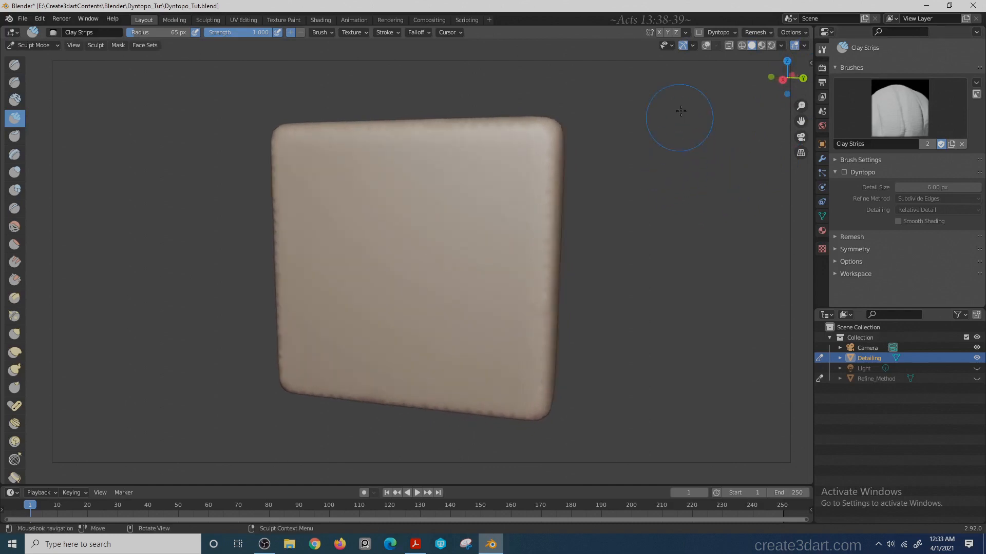
click(706, 45)
mouse_move(679, 178)
middle_down()
mouse_move(673, 170)
mouse_move(695, 176)
mouse_move(693, 186)
middle_up()
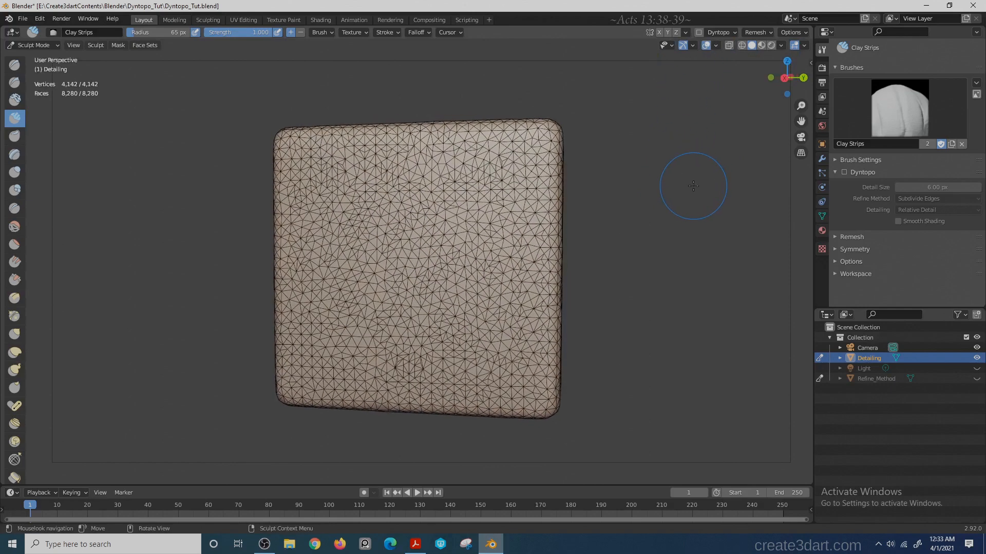
- With Dyntopo off, sculpt a Draw stroke and a neighbouring Clay Strips stroke down the left part of the cube's face
key(x)
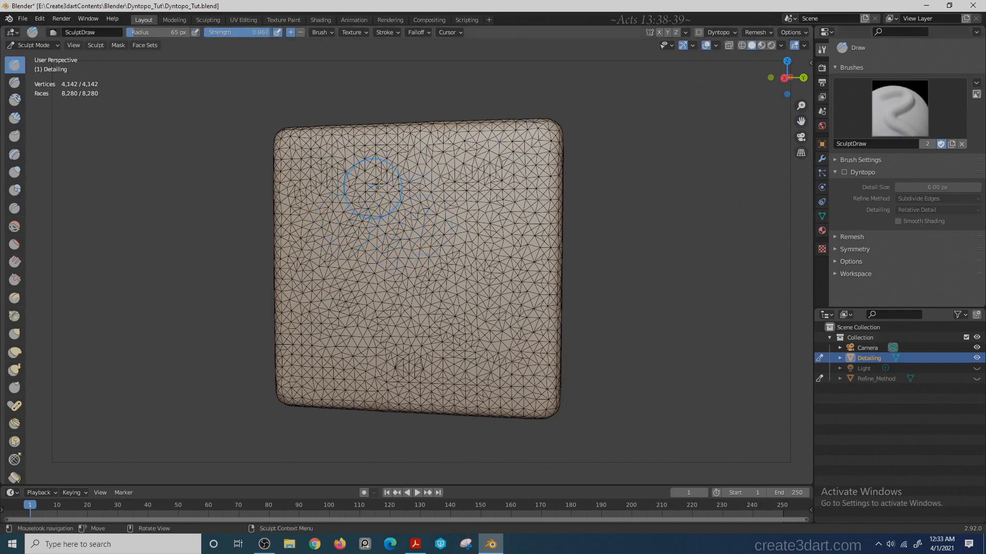
mouse_move(377, 185)
mouse_down()
mouse_move(360, 200)
mouse_move(326, 334)
mouse_move(388, 172)
mouse_move(315, 359)
mouse_move(393, 186)
mouse_move(315, 324)
mouse_move(382, 165)
mouse_move(371, 219)
mouse_up()
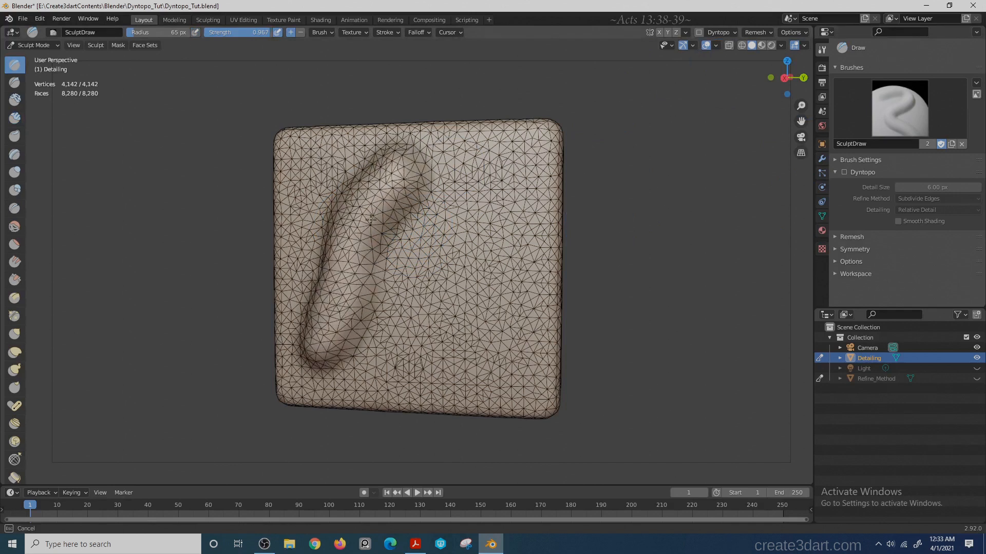
key(c)
scroll(418, 247, up, 1)
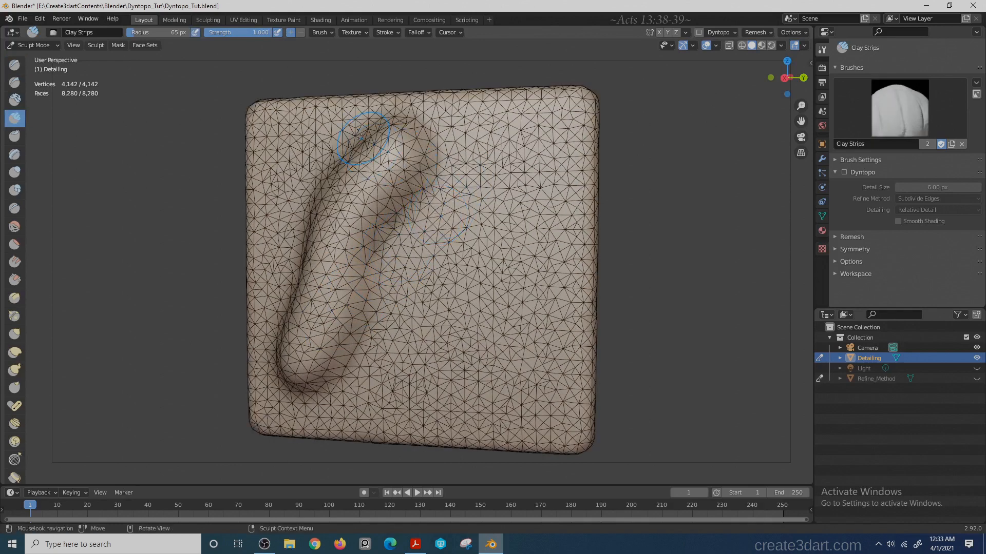
mouse_move(358, 134)
mouse_down()
mouse_move(328, 154)
mouse_move(295, 205)
mouse_move(285, 277)
mouse_move(285, 224)
mouse_move(259, 331)
mouse_up()
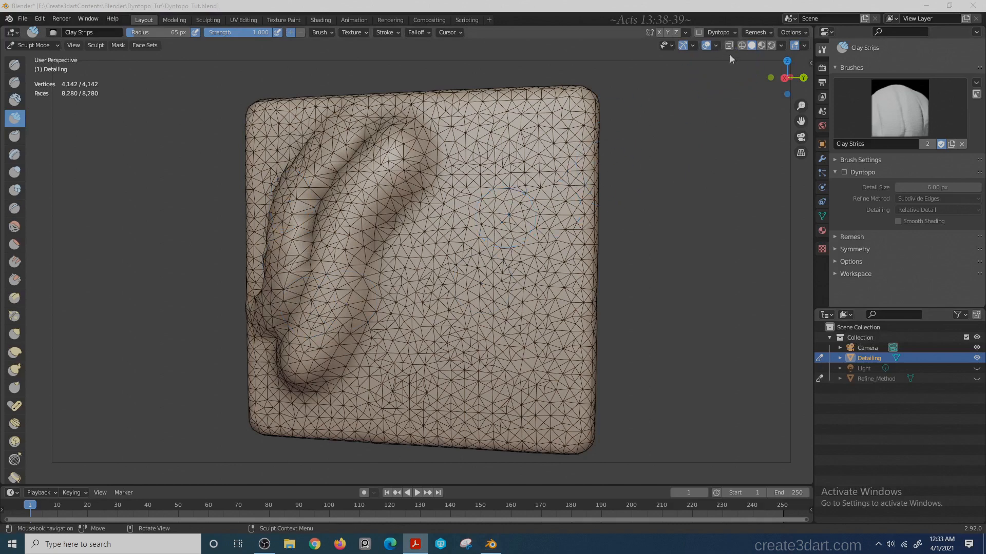
- Enable Dyntopo and sculpt a diagonal Draw stroke and a parallel Clay Strips stroke on the right half of the same face
click(844, 172)
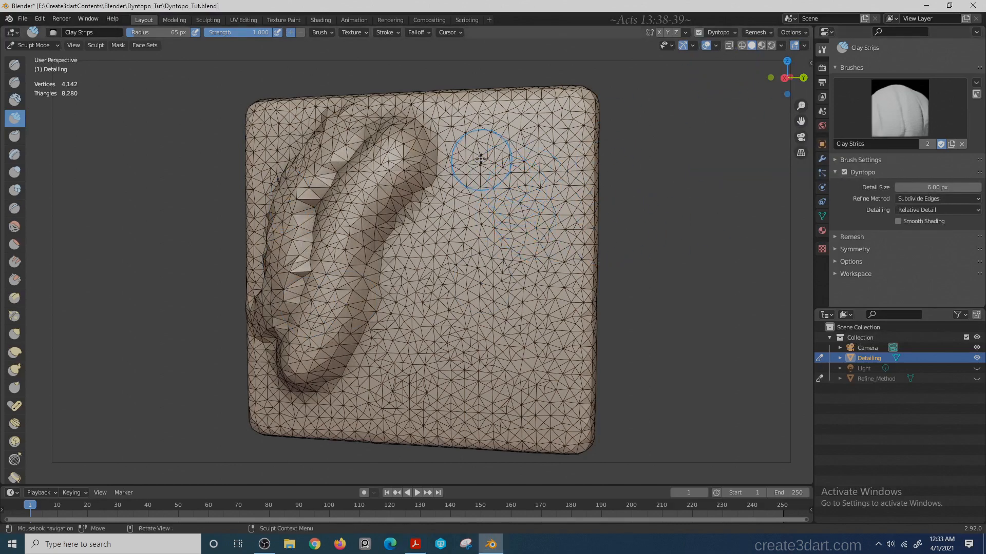
mouse_move(486, 139)
mouse_down()
mouse_move(455, 194)
mouse_move(441, 246)
mouse_move(451, 246)
mouse_move(415, 335)
mouse_move(372, 403)
mouse_move(460, 198)
mouse_move(498, 147)
mouse_move(565, 103)
mouse_move(526, 124)
mouse_up()
key(ctrl+z)
key(x)
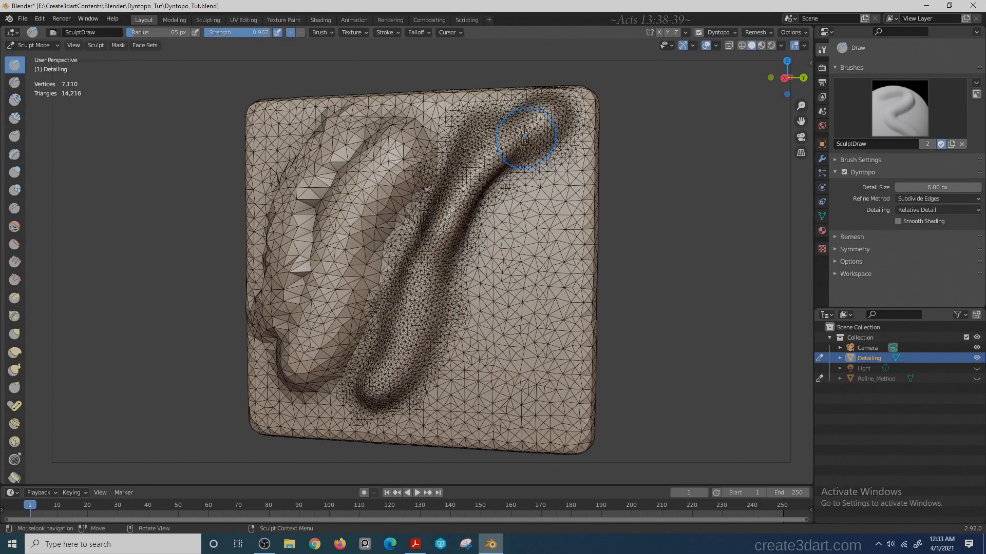
key(c)
mouse_move(558, 180)
mouse_down()
mouse_move(568, 180)
mouse_move(529, 219)
mouse_move(469, 349)
mouse_move(428, 393)
mouse_move(390, 401)
mouse_move(439, 369)
mouse_move(460, 341)
mouse_up()
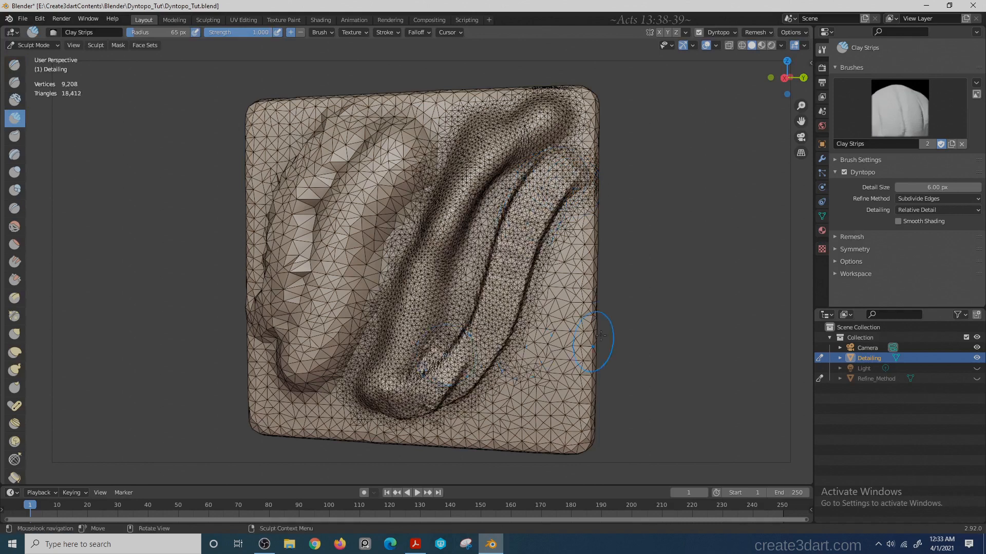
- Sculpt two adjacent vertical strokes with the Draw Sharp brush at the left of an untouched cube face
mouse_move(679, 241)
middle_down()
mouse_move(528, 231)
mouse_move(590, 246)
mouse_move(671, 241)
middle_up()
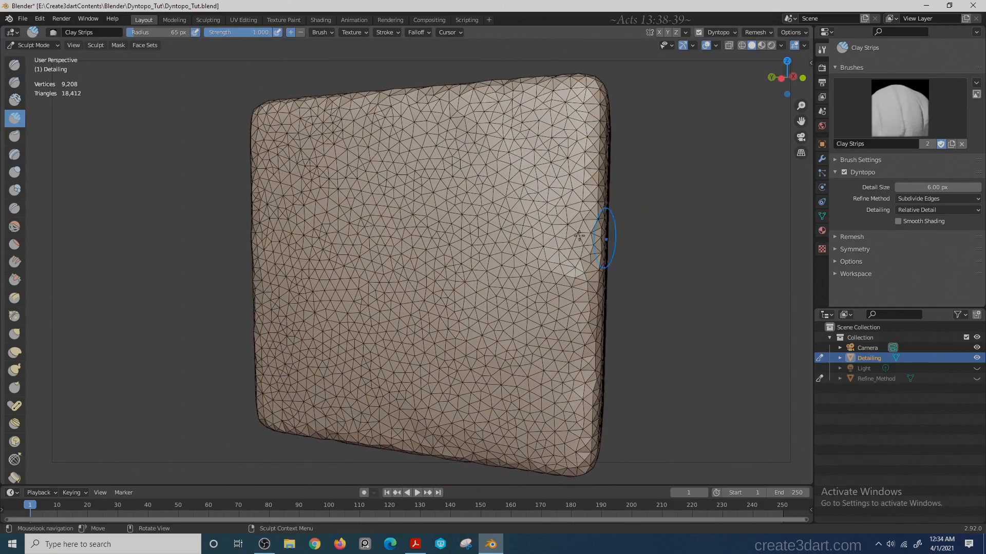
click(15, 82)
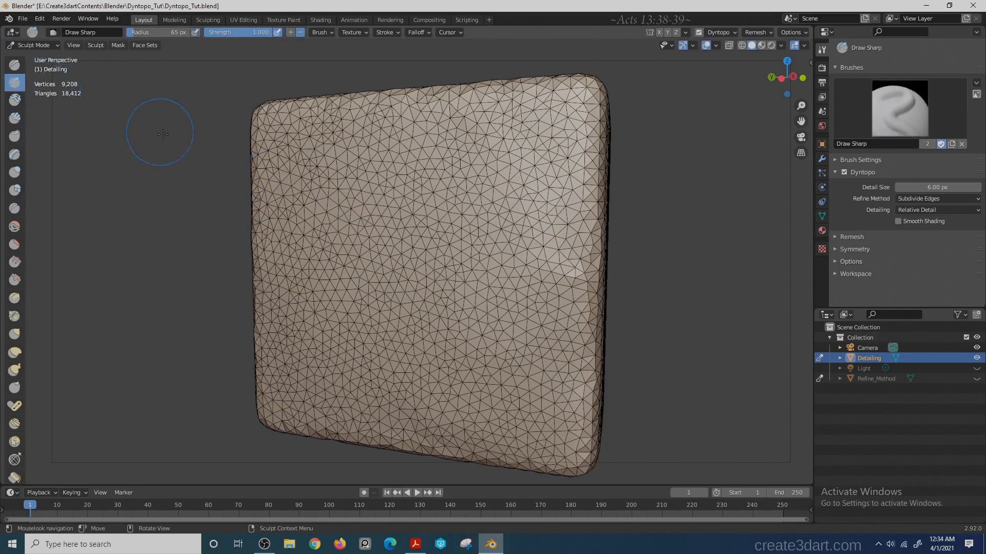
middle_drag(154, 126, 291, 161)
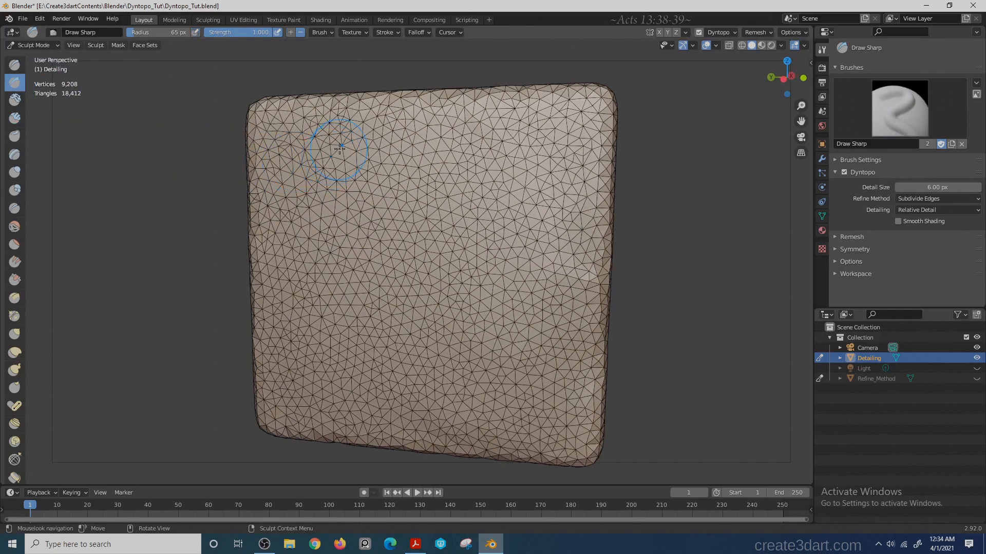
mouse_move(359, 124)
mouse_down()
mouse_move(326, 175)
mouse_move(333, 349)
mouse_move(302, 386)
mouse_move(318, 370)
mouse_up()
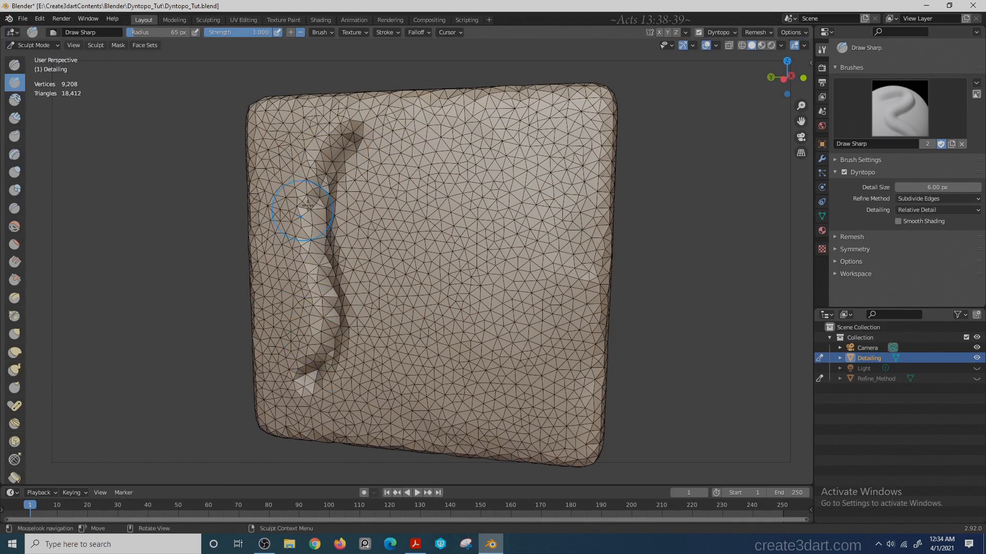
mouse_move(327, 141)
mouse_down()
mouse_move(288, 200)
mouse_move(307, 357)
mouse_move(279, 384)
mouse_up()
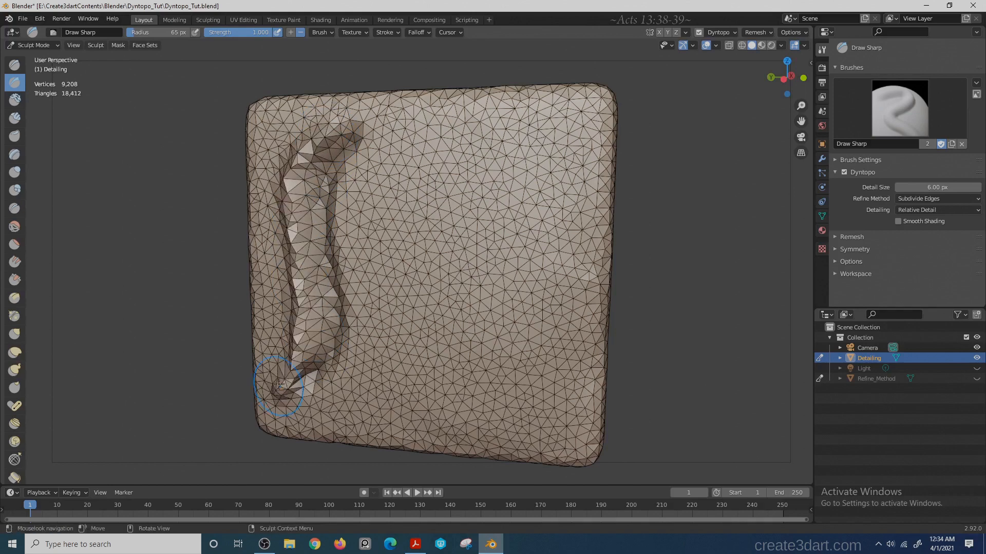
- Sculpt a vertical Crease stroke beside the Draw Sharp ones, plus a thinner Draw stroke with a 31 px radius
click(15, 208)
middle_drag(728, 213, 740, 207)
mouse_move(418, 143)
mouse_down()
mouse_move(420, 135)
mouse_move(397, 174)
mouse_move(378, 363)
mouse_move(362, 410)
mouse_up()
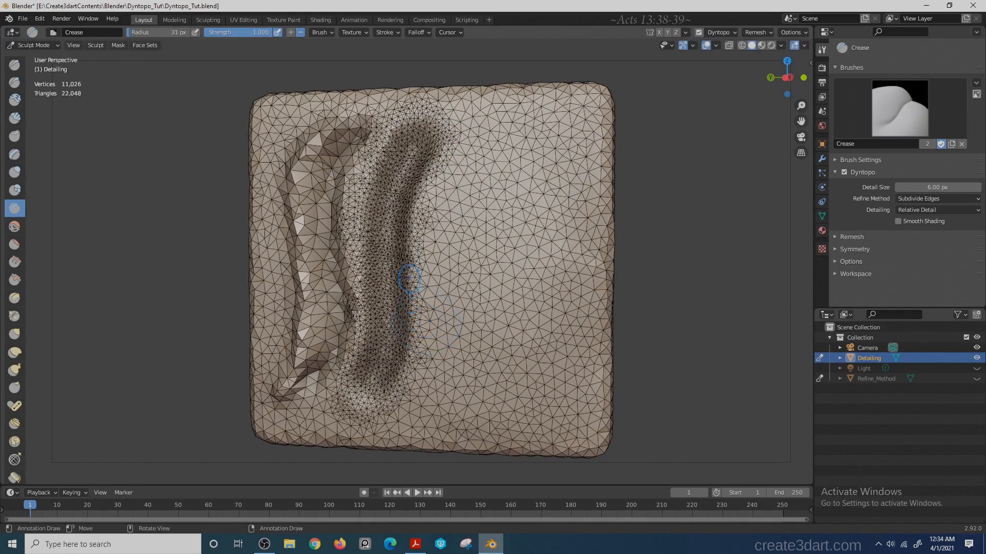
key(x)
mouse_move(481, 117)
mouse_down()
mouse_move(451, 180)
mouse_move(452, 307)
mouse_move(438, 408)
mouse_move(444, 392)
mouse_up()
key(ctrl+z)
key(ctrl+z)
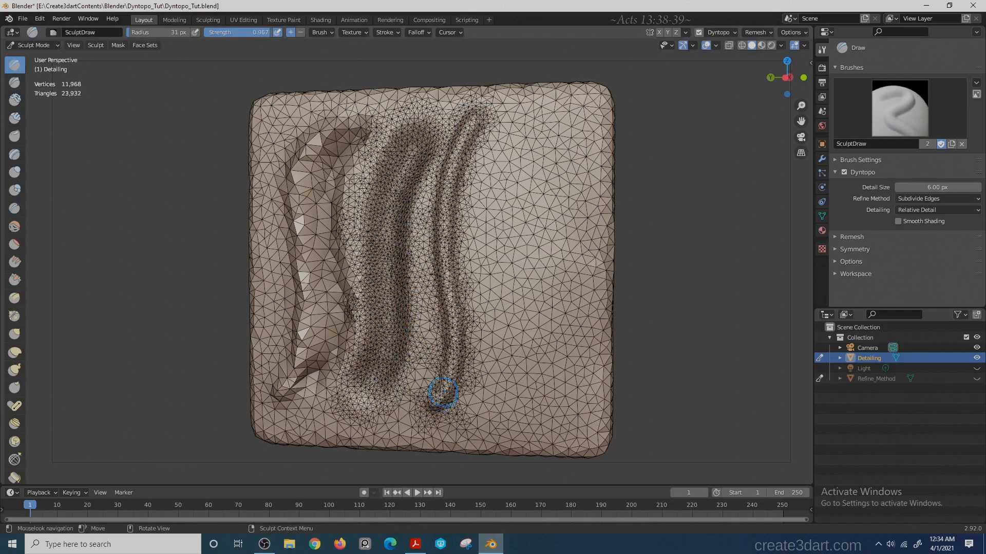
- Add a vertical Layer brush stroke and a Clay Strips stroke on the right half of the face for comparison
click(15, 155)
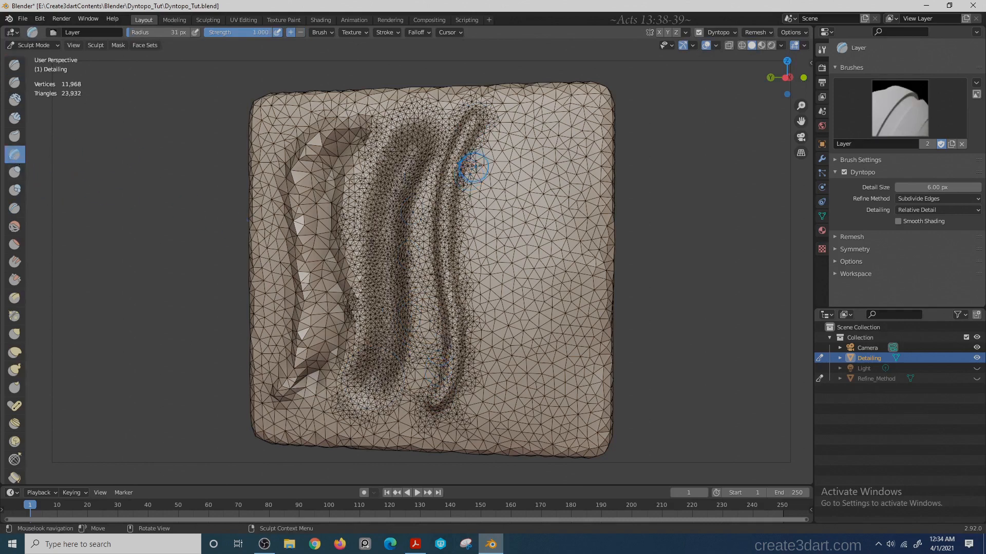
mouse_move(475, 166)
mouse_down()
mouse_move(496, 157)
mouse_move(487, 221)
mouse_move(510, 355)
mouse_move(475, 408)
mouse_move(518, 333)
mouse_move(508, 243)
mouse_up()
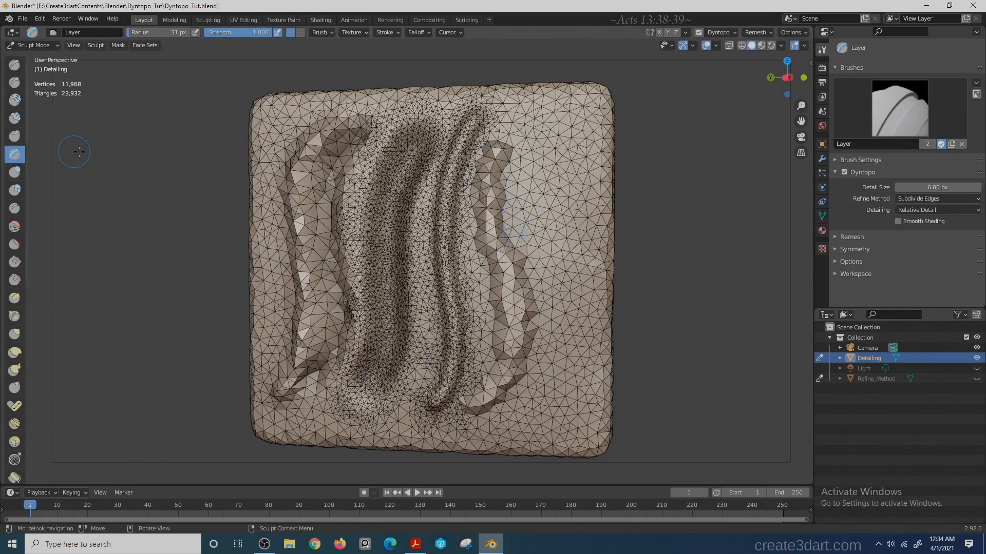
key(c)
mouse_move(548, 151)
mouse_down()
mouse_move(537, 159)
mouse_move(534, 200)
mouse_move(578, 296)
mouse_move(571, 344)
mouse_move(545, 388)
mouse_up()
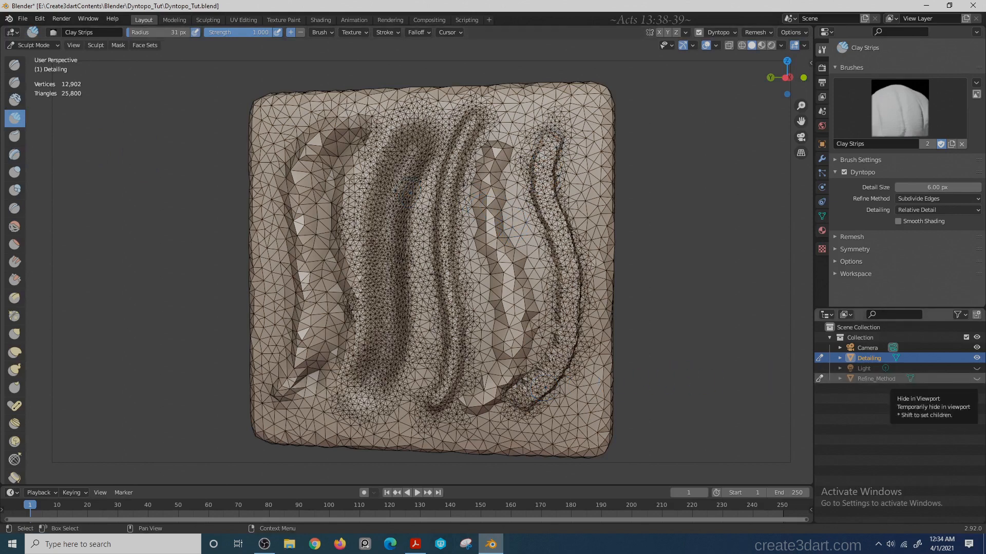
- Undo all the test strokes and the Dyntopo activation to restore the plain cube, and save the file
mouse_move(742, 334)
middle_down()
mouse_move(732, 323)
mouse_move(775, 340)
middle_up()
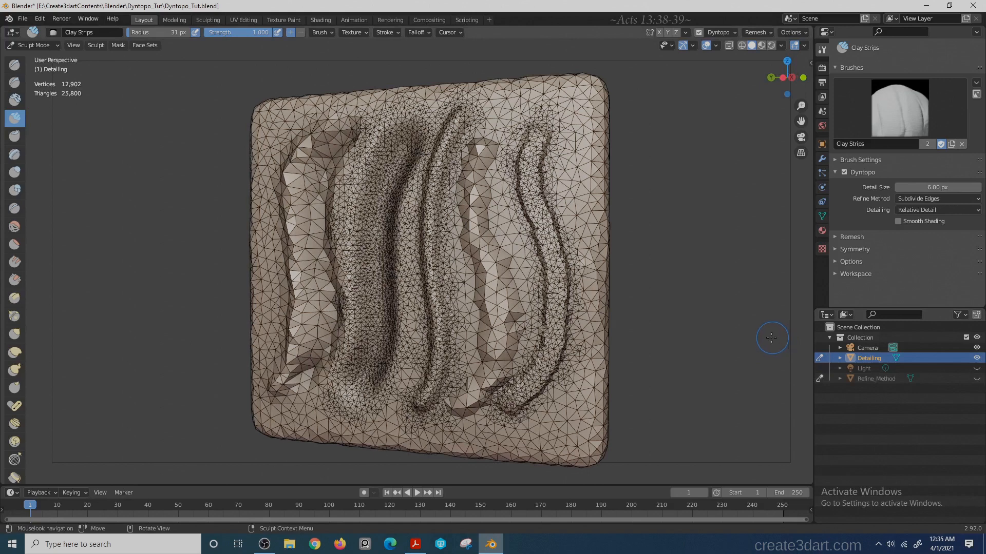
key(alt+Tab)
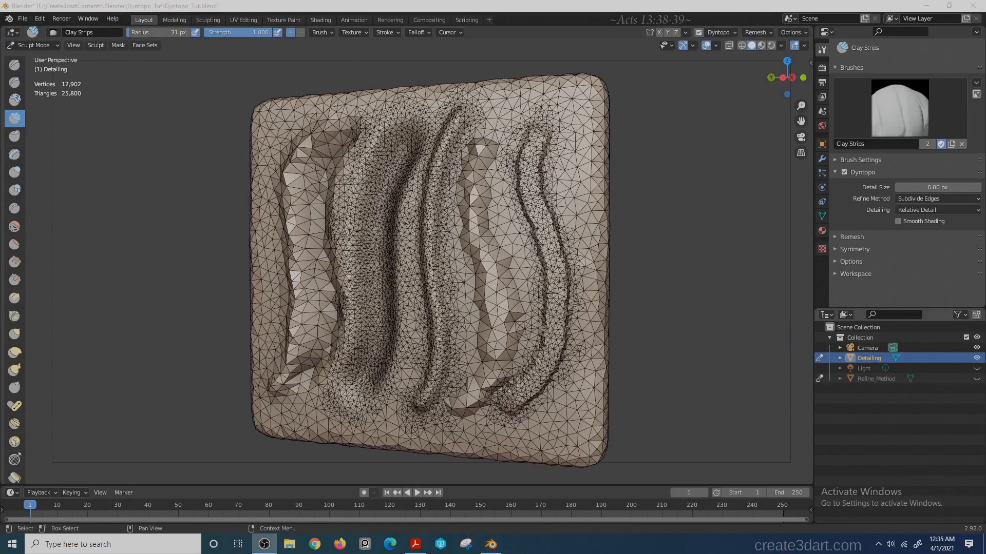
key(alt+Tab)
key(ctrl+z)
key(ctrl+z)
key(ctrl+z)
key(ctrl+z)
key(ctrl+z)
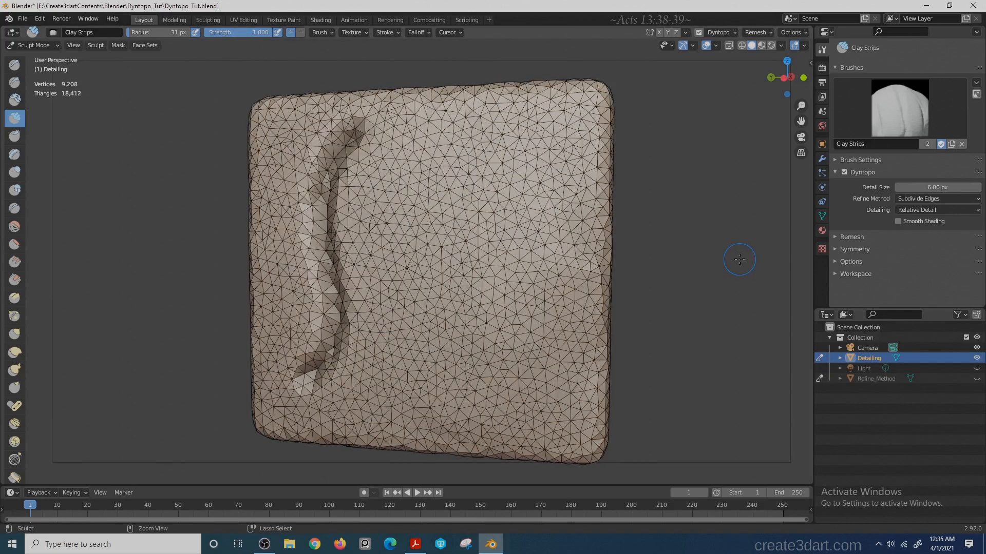
key(ctrl+z)
mouse_move(746, 259)
middle_down()
mouse_move(757, 266)
mouse_move(740, 277)
mouse_move(764, 271)
middle_up()
key(ctrl+z)
key(ctrl+z)
key(ctrl+z)
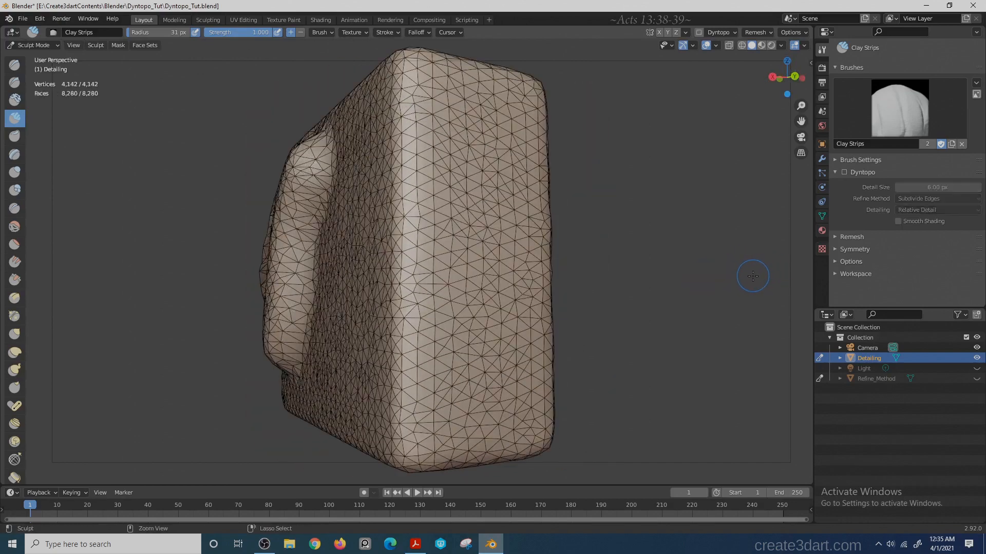
key(ctrl+z)
middle_drag(719, 279, 704, 301)
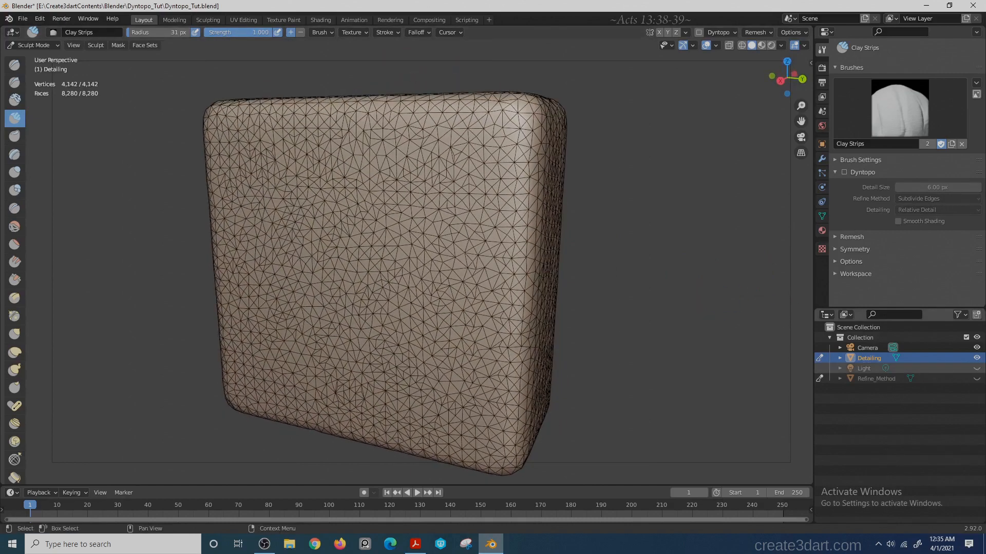
key(ctrl+s)
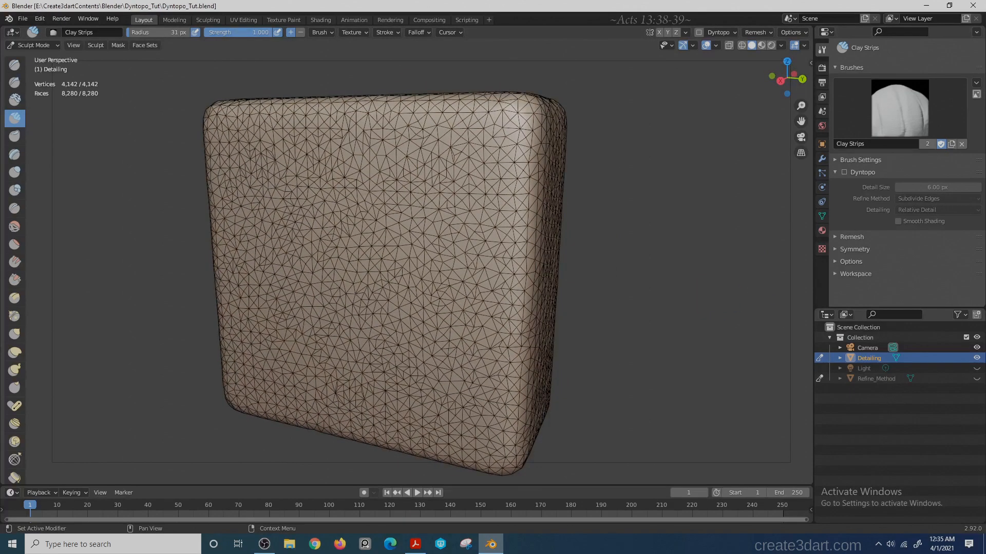
- Enable Dyntopo on the cube, accept the vertex data warning, and open the Detailing method options
click(845, 174)
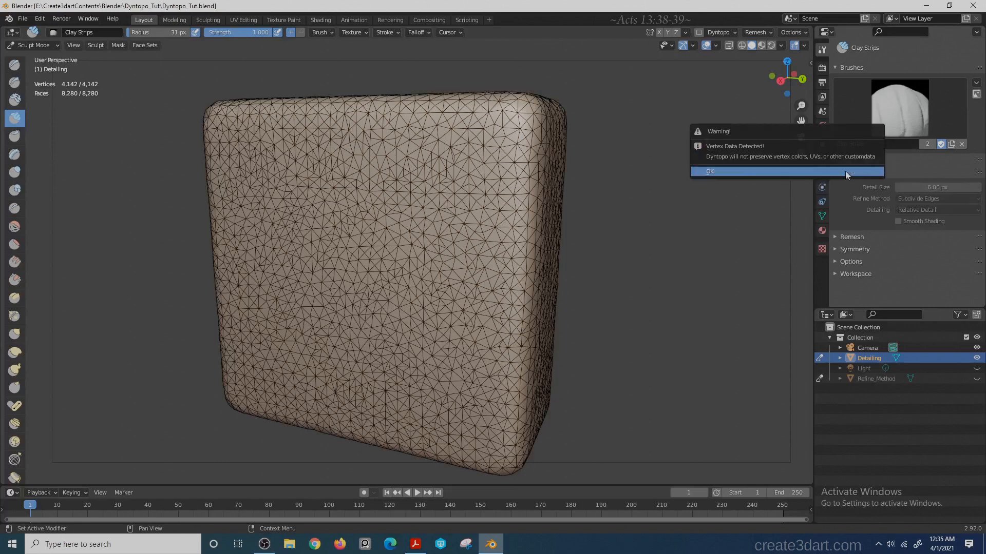
click(845, 171)
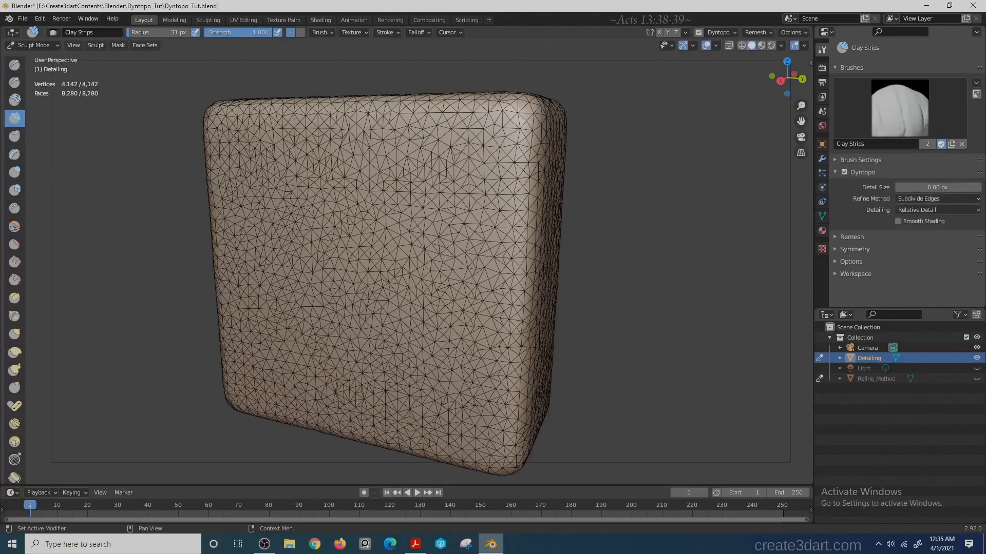
click(916, 210)
key(alt+Tab)
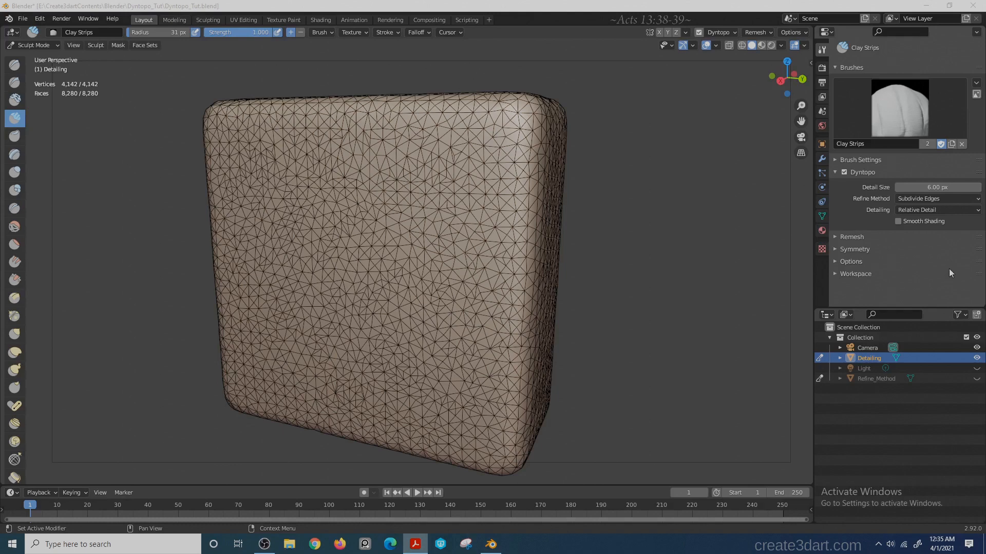
click(959, 209)
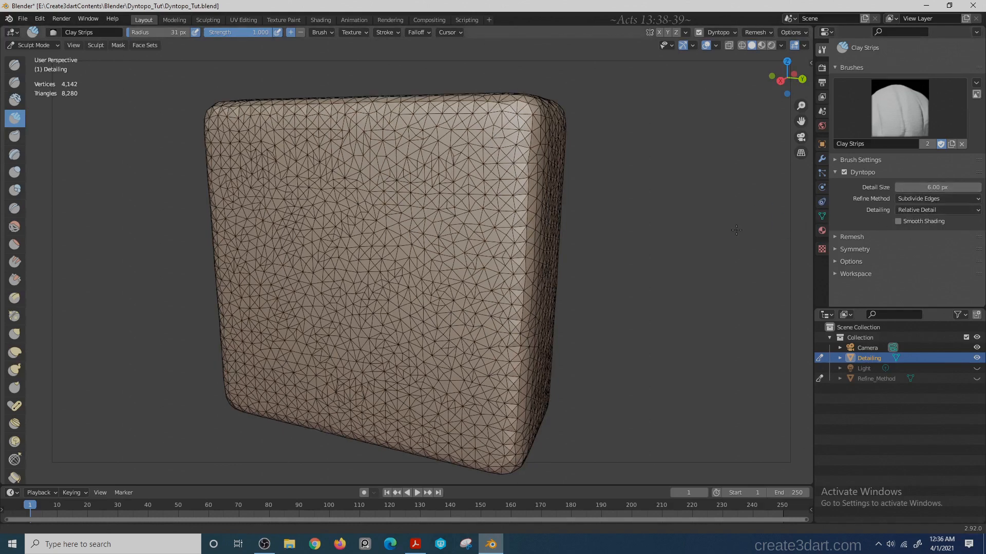
- Set the Dyntopo detail size to 7 px for Relative Detail
scroll(730, 305, down, 4)
mouse_move(731, 305)
ctrl+middle_down()
mouse_move(741, 199)
mouse_move(707, 222)
ctrl+middle_up()
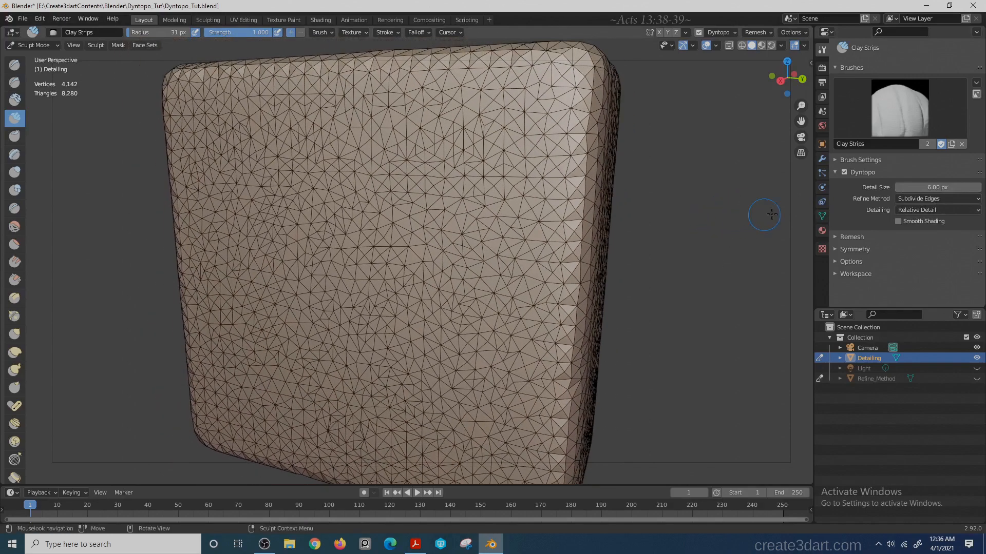
click(927, 187)
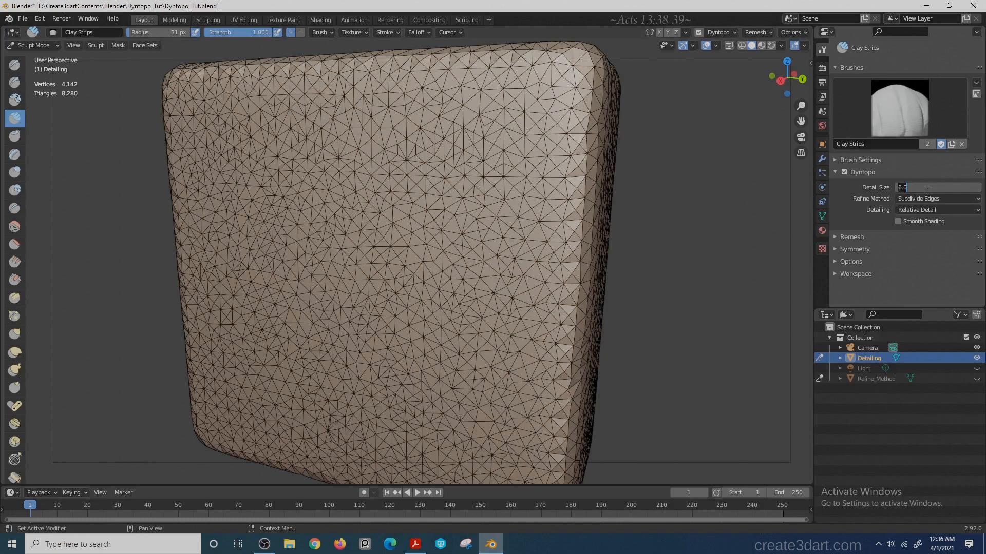
text(7)
key(Return)
middle_drag(743, 150, 723, 132)
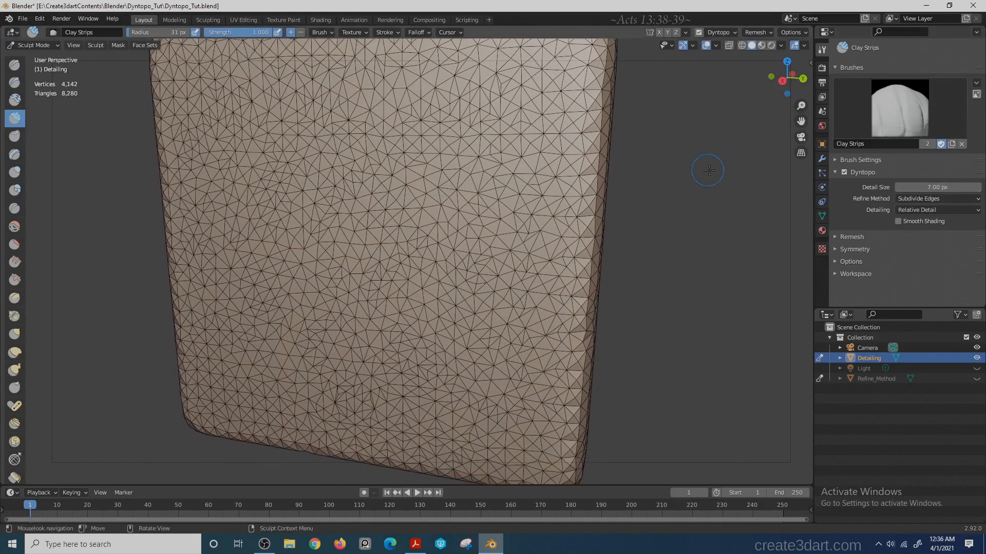
- Sculpt one curved Clay Strips stroke near the face's lower right corner up close and another beside it from a distant zoom
middle_drag(709, 171, 729, 179)
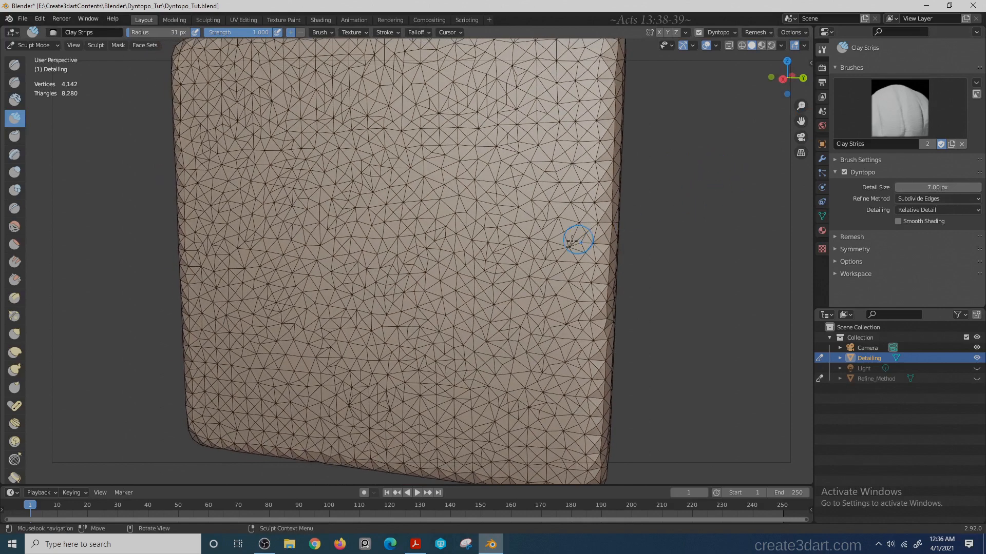
mouse_move(554, 246)
mouse_down()
mouse_move(521, 295)
mouse_move(485, 416)
mouse_move(459, 439)
mouse_move(528, 385)
mouse_move(563, 265)
mouse_up()
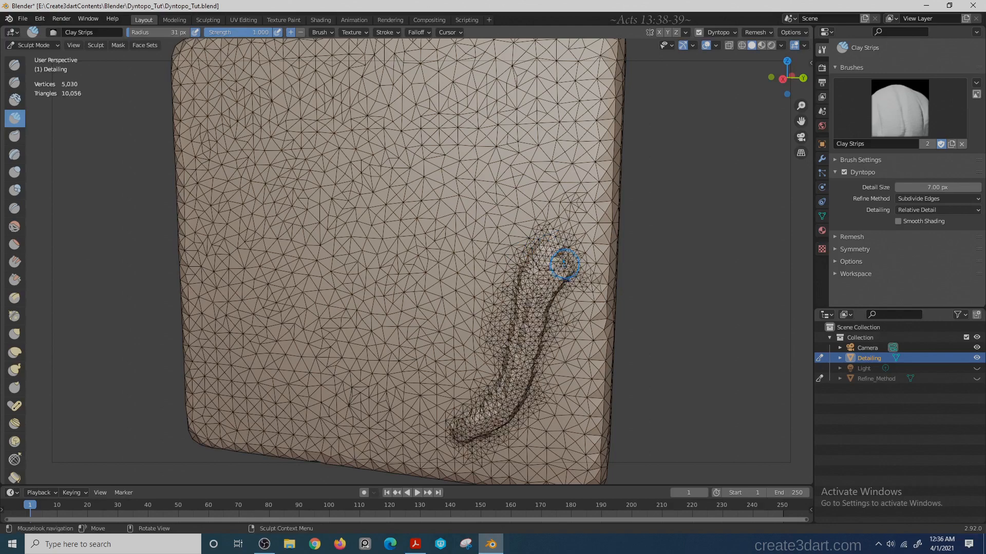
scroll(662, 272, down, 5)
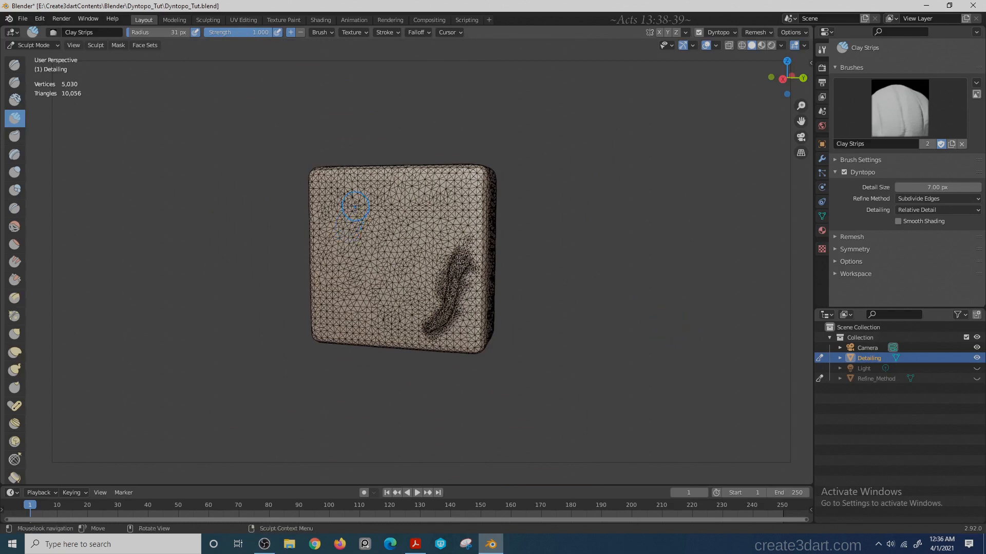
mouse_move(448, 215)
mouse_down()
mouse_move(432, 259)
mouse_move(385, 319)
mouse_up()
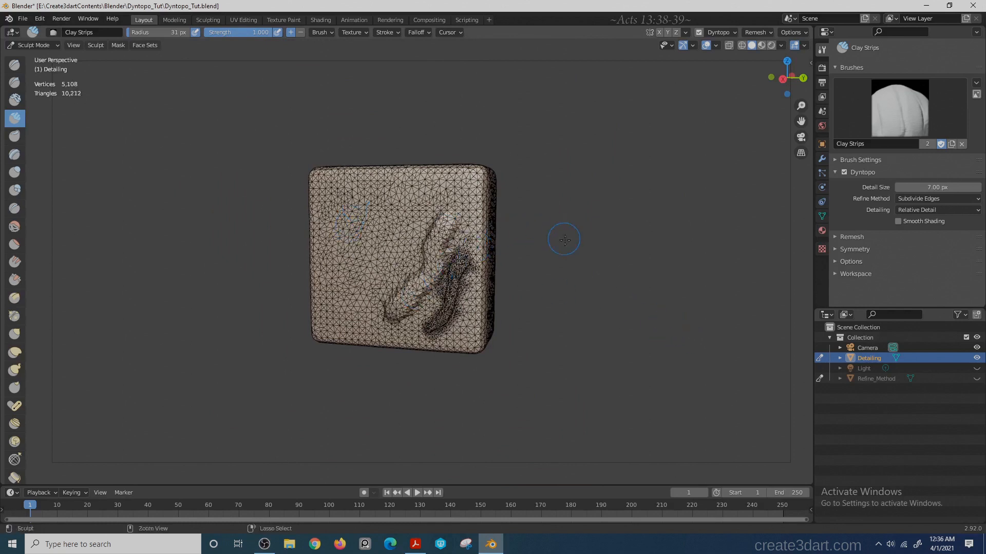
- Add a short third Clay Strips stroke left of the others at very close zoom and compare the mesh density of all three
ctrl+middle_drag(563, 235, 589, 157)
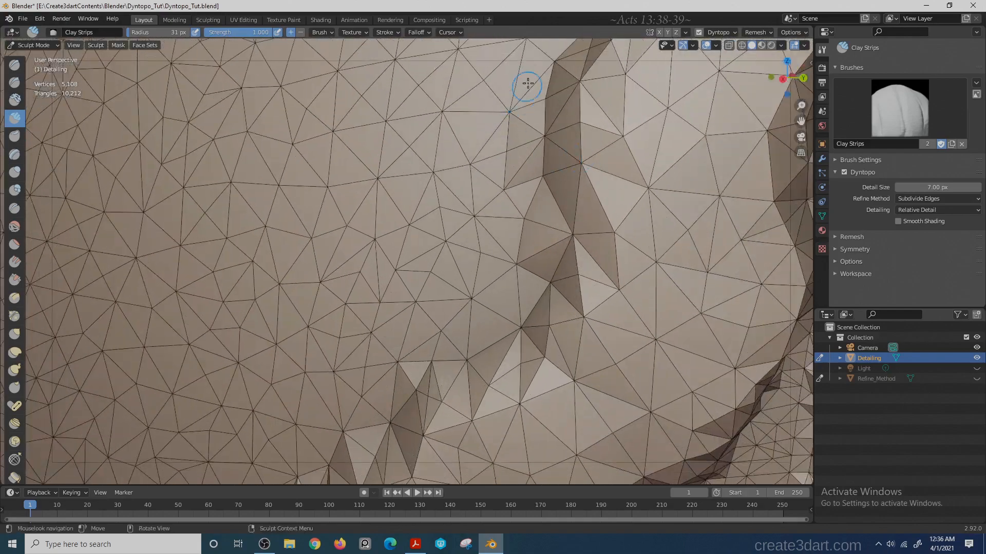
mouse_move(515, 63)
middle_down()
mouse_move(504, 59)
mouse_move(524, 51)
middle_up()
mouse_move(516, 95)
mouse_down()
mouse_move(470, 138)
mouse_move(413, 287)
mouse_move(366, 363)
mouse_move(285, 399)
mouse_up()
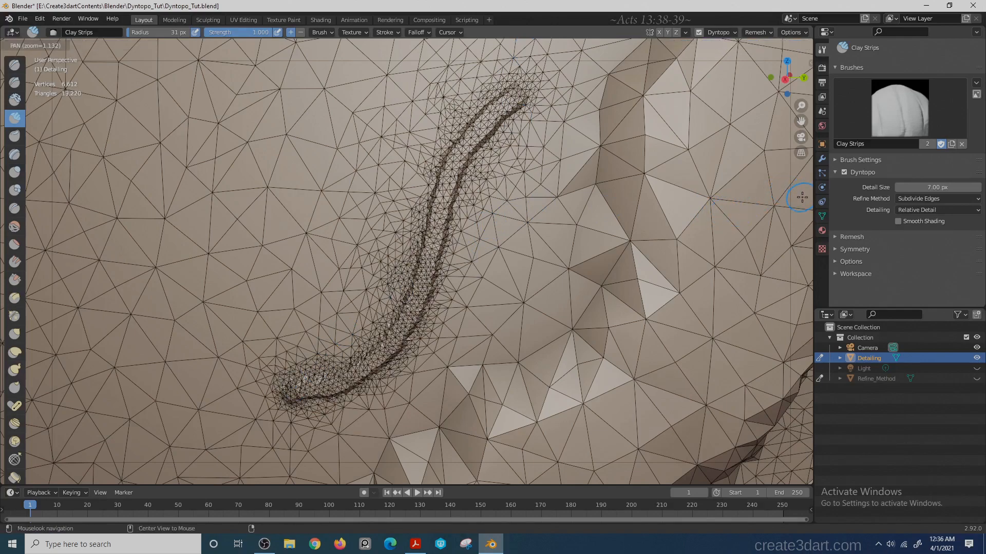
ctrl+middle_drag(801, 200, 776, 159)
ctrl+middle_drag(733, 202, 765, 190)
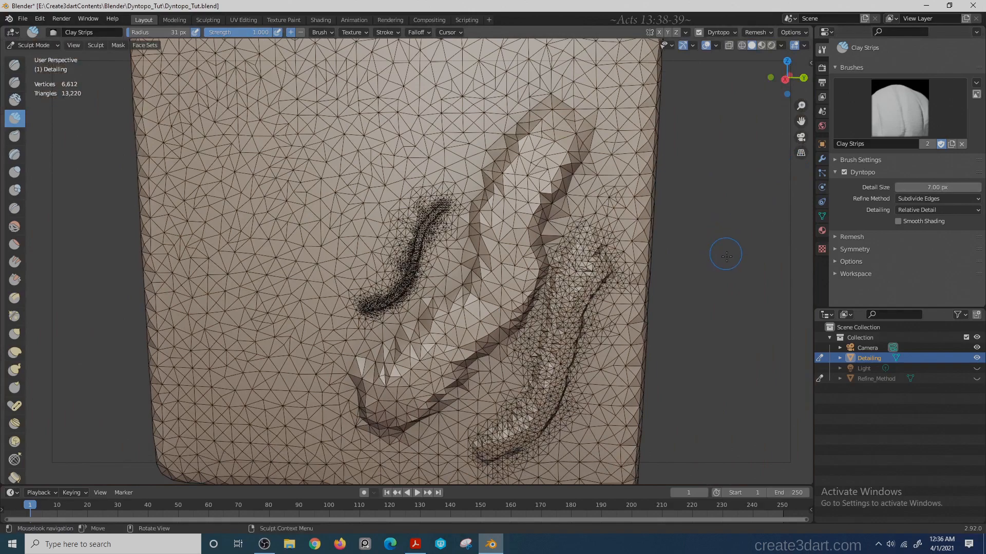
mouse_move(726, 255)
middle_down()
mouse_move(715, 184)
mouse_move(715, 270)
middle_up()
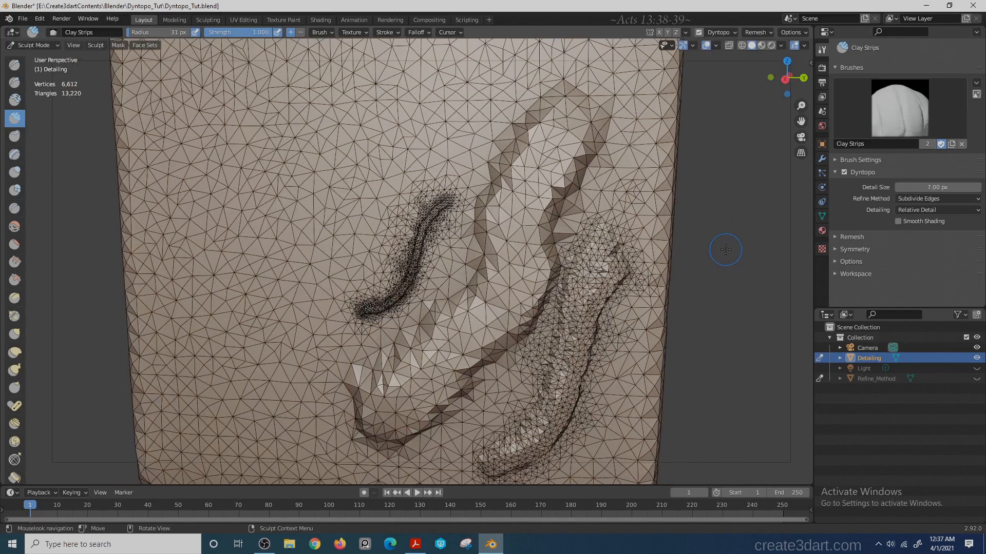
ctrl+middle_drag(726, 249, 722, 229)
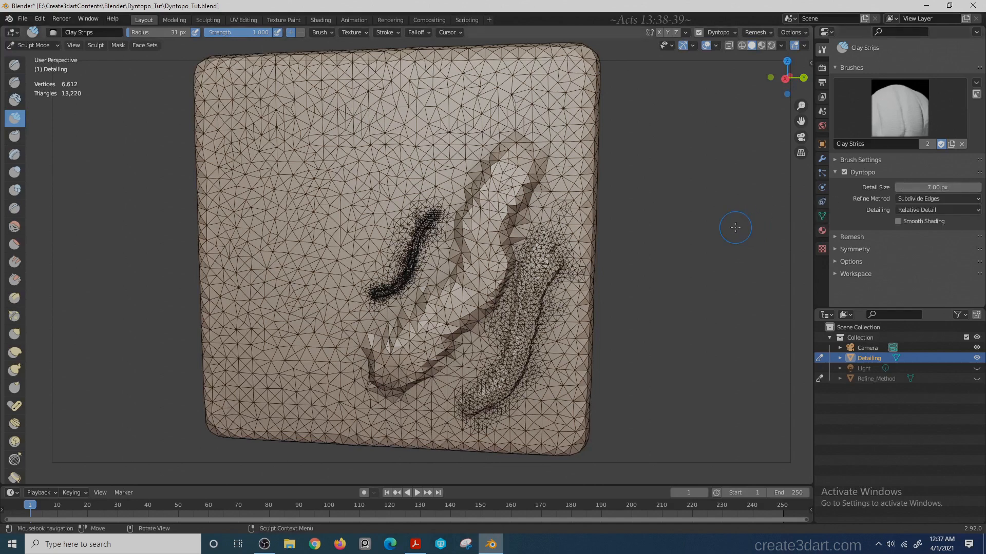
key(alt+Tab)
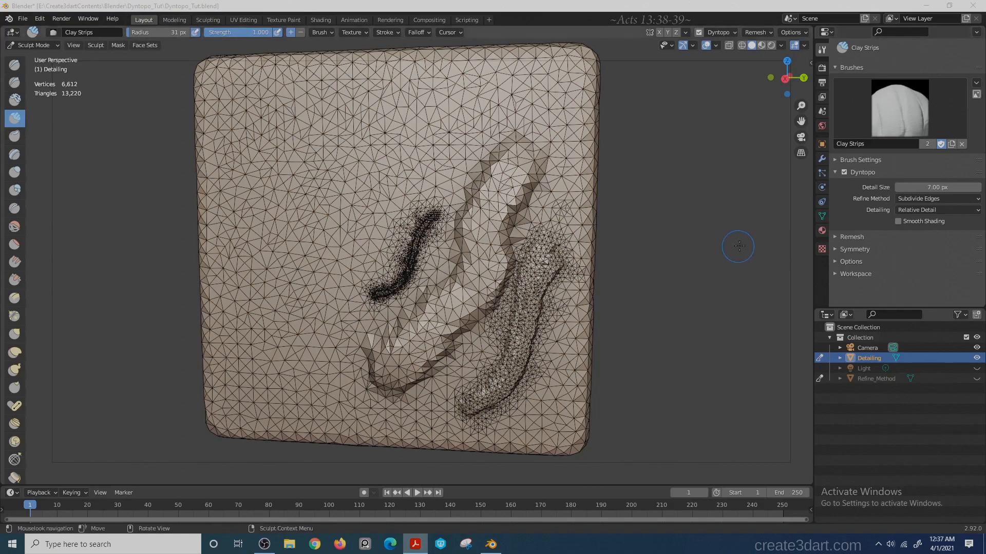
- On a clean face, sculpt a long diagonal Clay Strips stroke with a detail size of 8 px and a 43 px brush radius
mouse_move(711, 247)
middle_down()
mouse_move(623, 246)
mouse_move(691, 265)
mouse_move(618, 266)
mouse_move(688, 259)
middle_up()
click(941, 187)
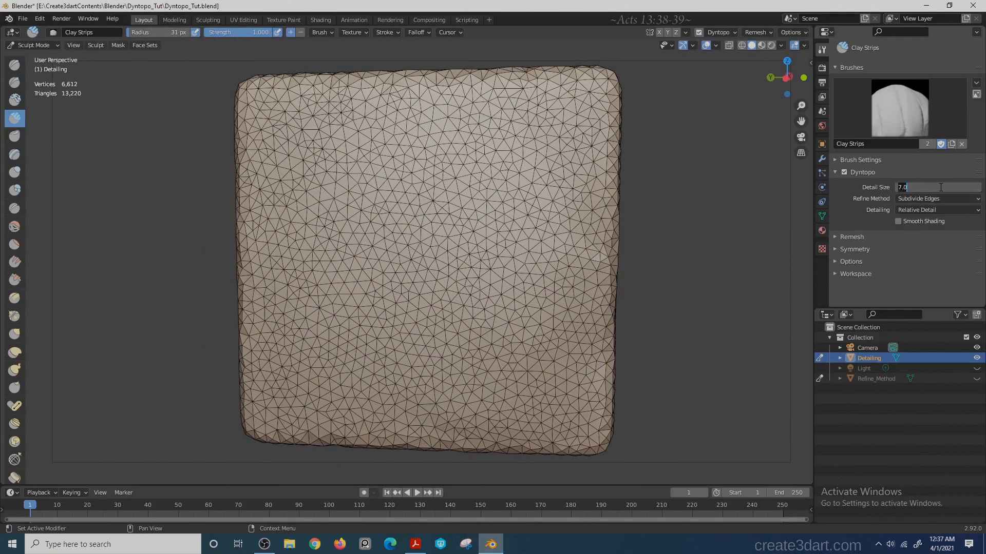
text(8)
key(Return)
ctrl+middle_drag(729, 246, 746, 295)
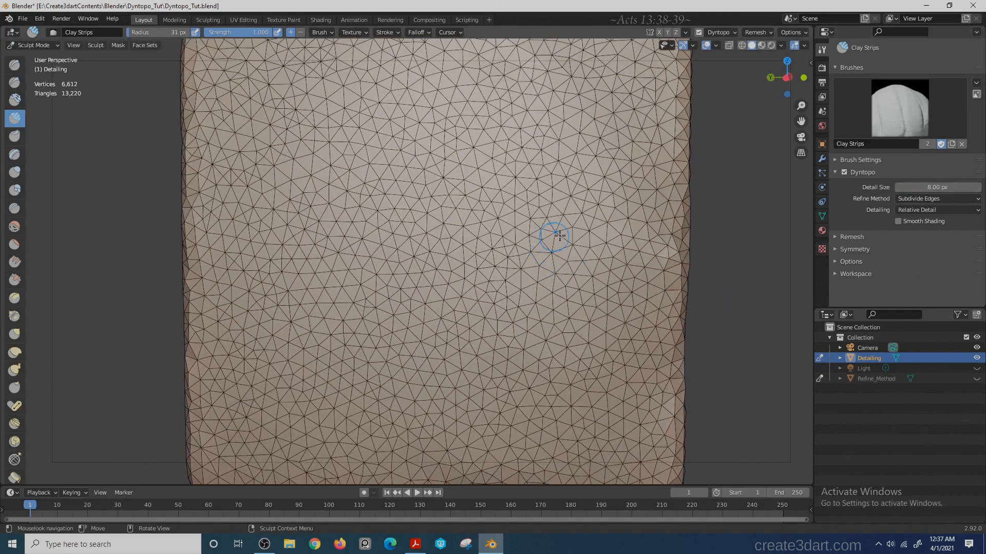
key(f)
click(619, 198)
mouse_move(630, 194)
mouse_down()
mouse_move(580, 251)
mouse_move(482, 320)
mouse_move(447, 391)
mouse_move(438, 426)
mouse_move(445, 447)
mouse_up()
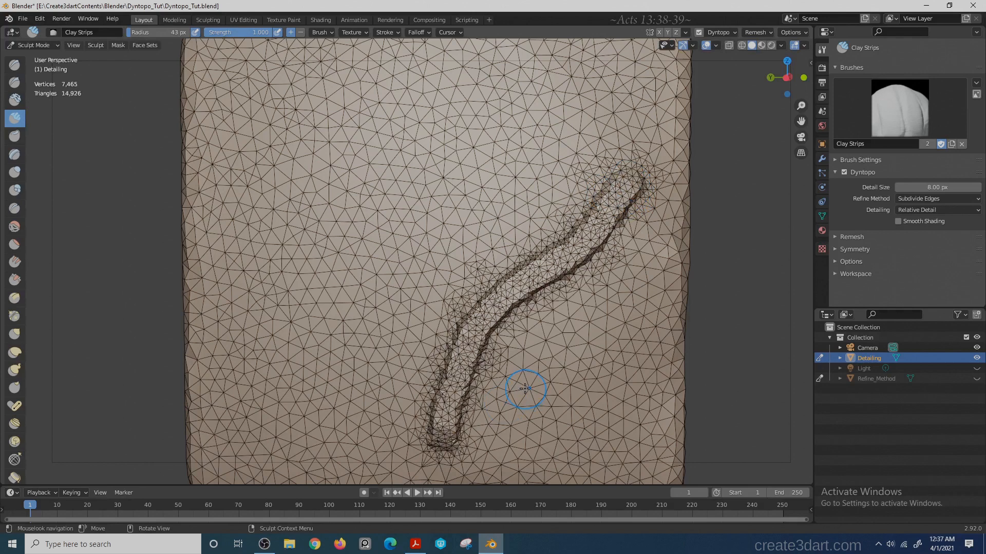
- Set the detail size to 6 px and sculpt a parallel Clay Strips stroke to the left of the first one
click(934, 188)
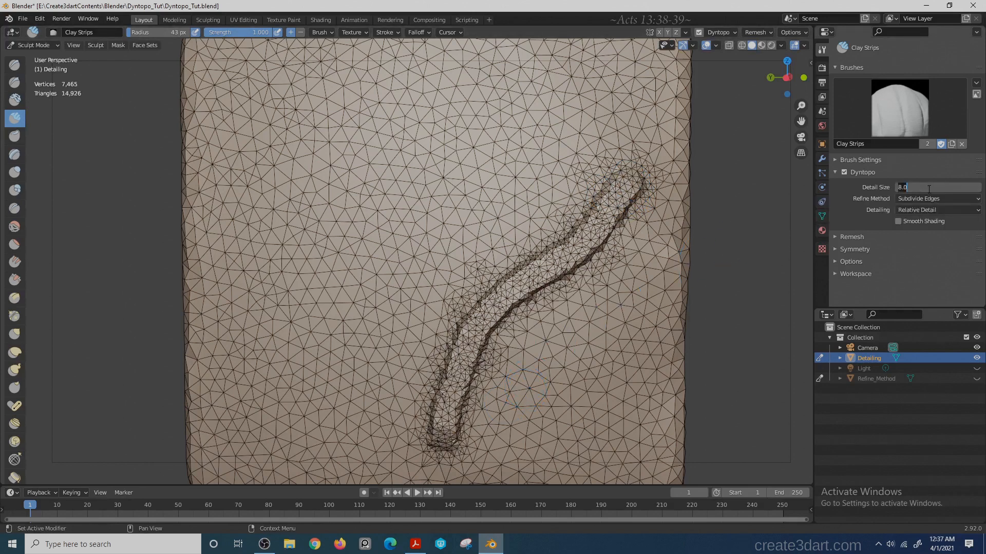
text(6)
key(Return)
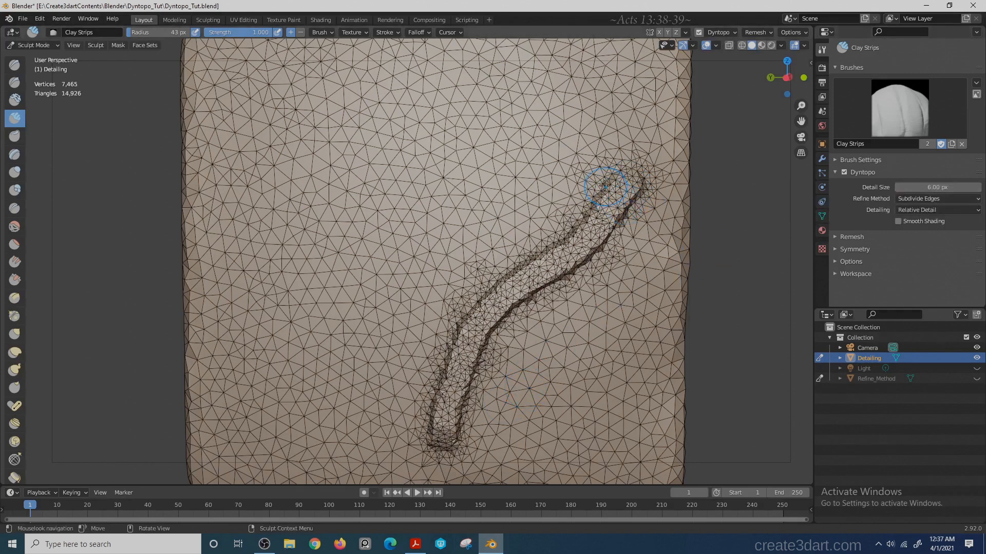
mouse_move(605, 186)
mouse_down()
mouse_move(590, 132)
mouse_move(529, 226)
mouse_move(426, 318)
mouse_move(384, 426)
mouse_up()
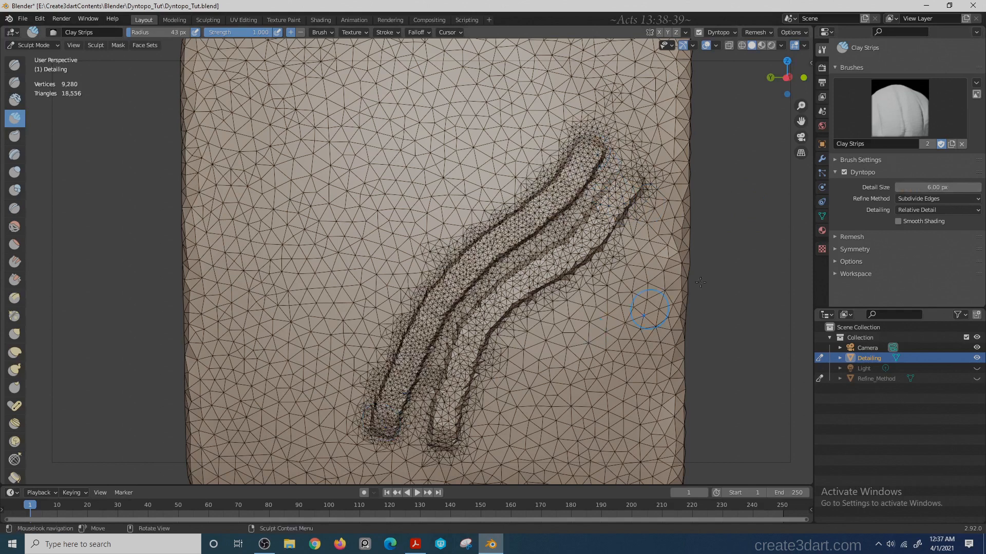
- Set the detail size to 4 px and sculpt a third parallel stroke to the left of the second
click(932, 188)
key(Return)
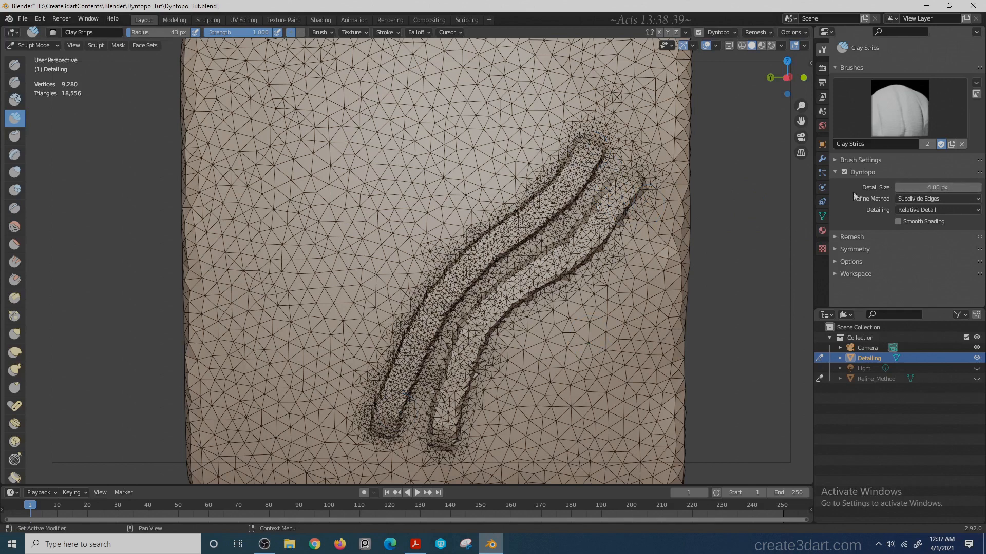
mouse_move(545, 111)
mouse_down()
mouse_move(462, 199)
mouse_move(396, 246)
mouse_move(354, 329)
mouse_move(339, 395)
mouse_move(349, 405)
mouse_up()
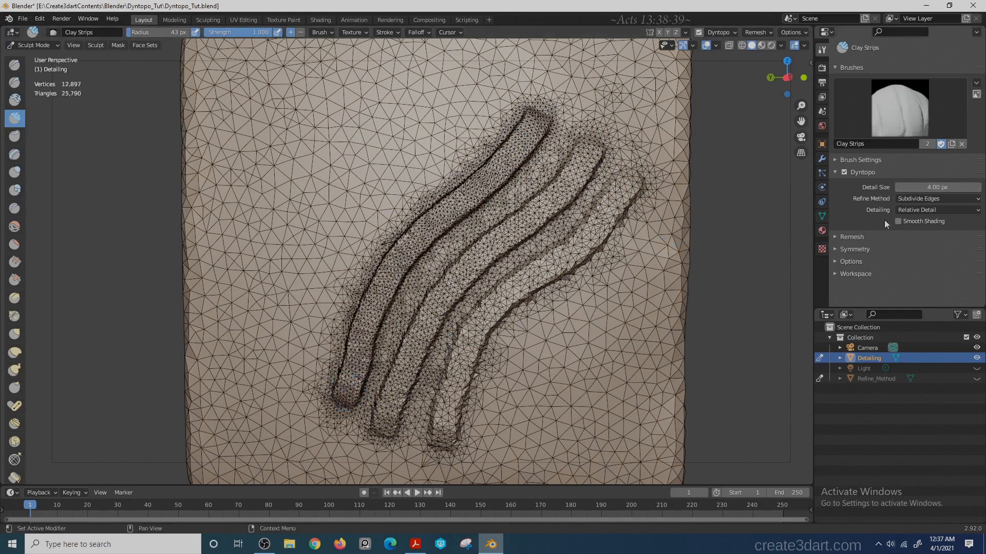
- Set the detail size to 3 px and sculpt a fourth parallel stroke on the far left of the row
click(930, 186)
text(3)
key(Return)
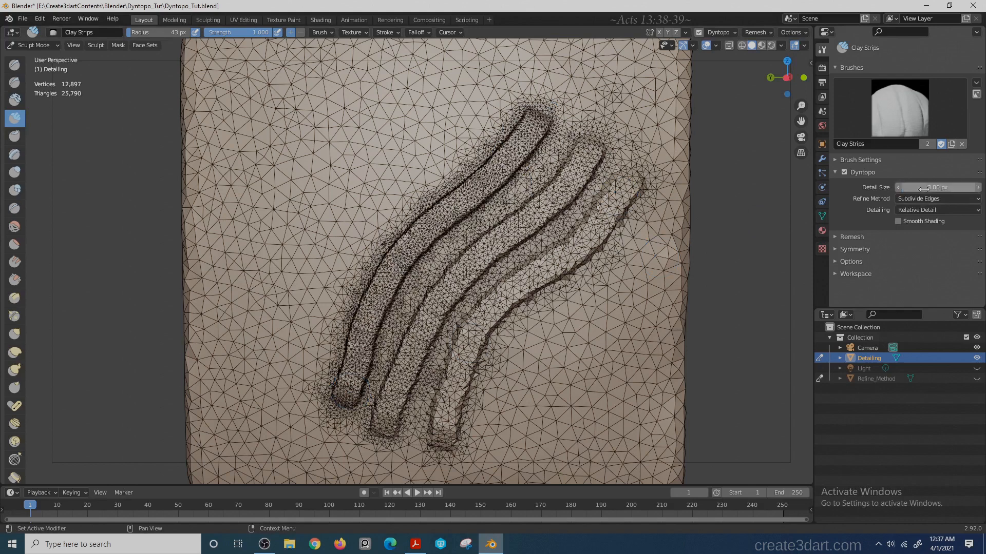
mouse_move(459, 135)
mouse_down()
mouse_move(480, 93)
mouse_move(465, 128)
mouse_move(329, 259)
mouse_move(283, 341)
mouse_move(288, 373)
mouse_move(280, 360)
mouse_up()
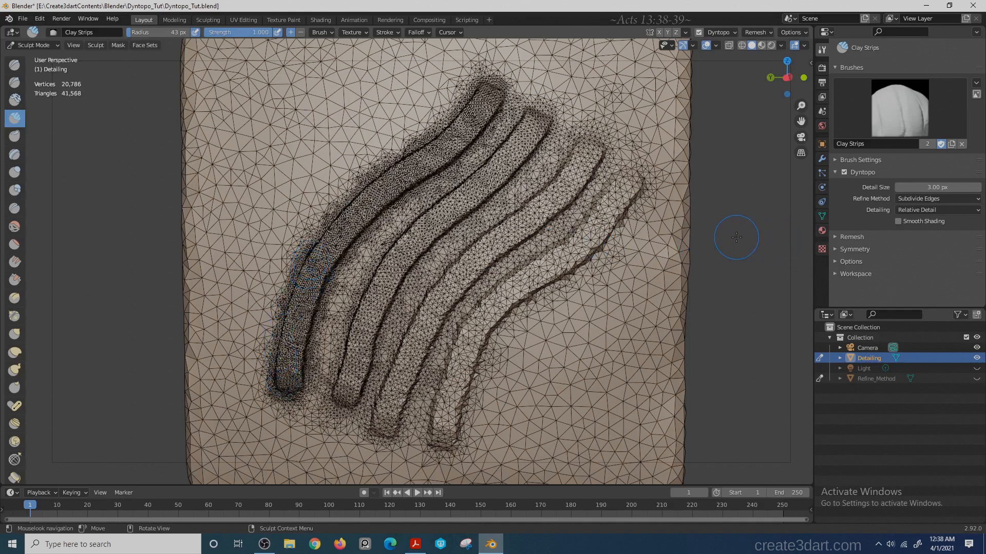
mouse_move(735, 233)
middle_down()
mouse_move(735, 207)
mouse_move(728, 222)
middle_up()
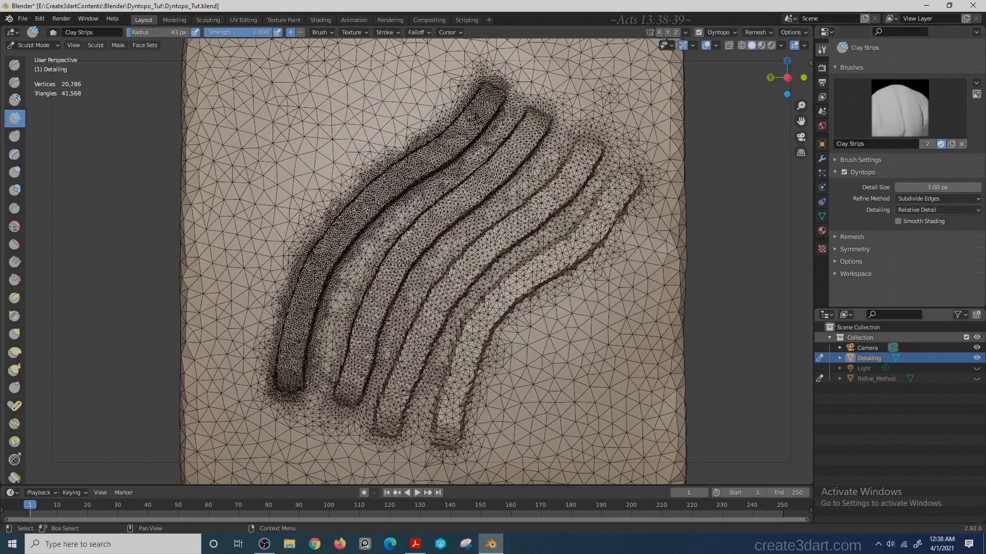
- Save the file and undo the four parallel test strokes to restore the clean face
key(alt+Tab)
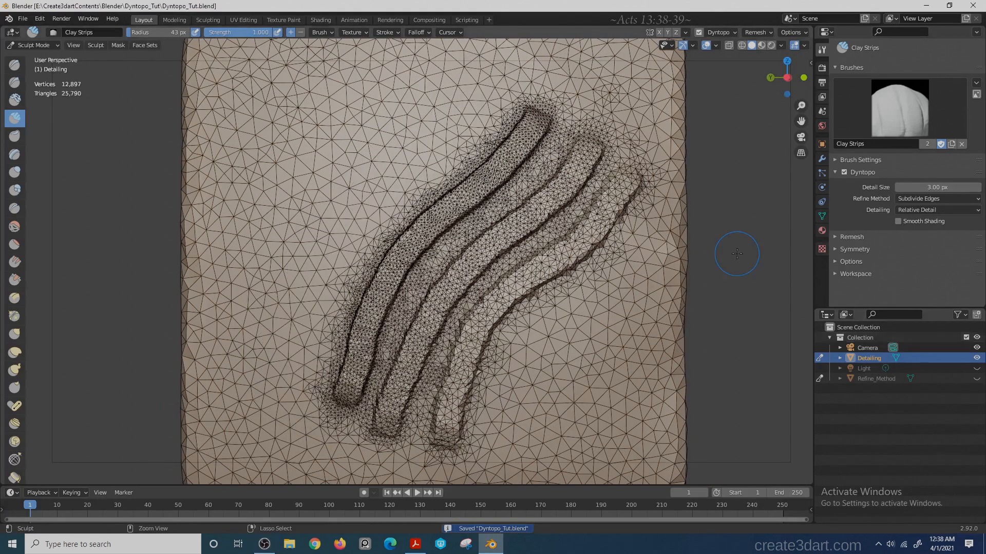
key(ctrl+z)
key(ctrl+z)
key(ctrl+z)
- Switch the Dyntopo detailing method to Constant Detail and set its resolution to 10
click(915, 211)
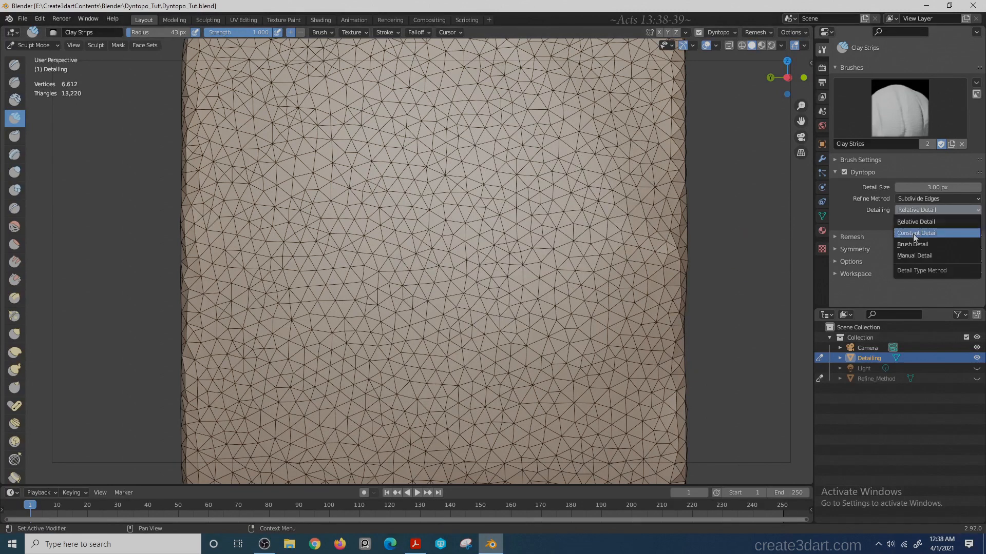
click(913, 233)
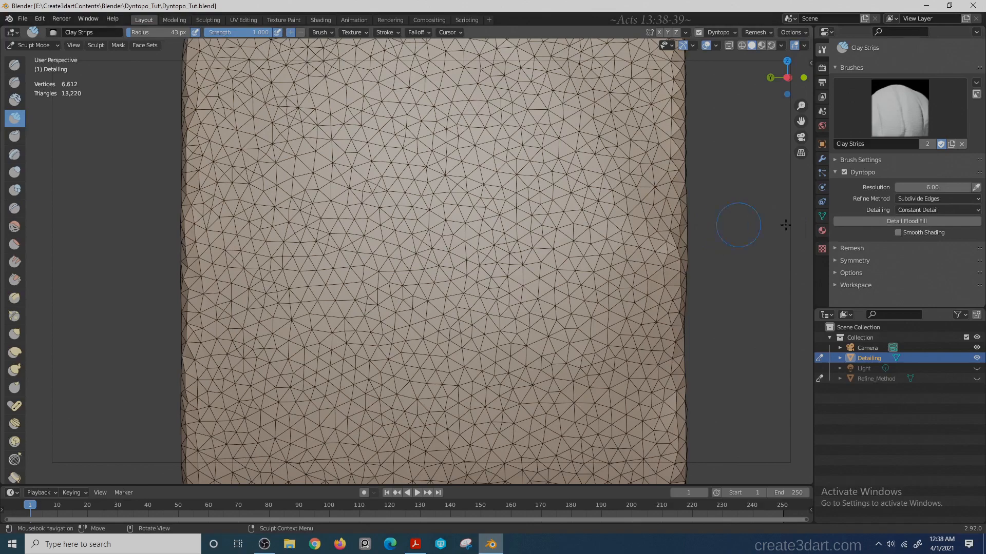
mouse_move(767, 306)
shift+middle_down()
mouse_move(750, 266)
mouse_move(750, 314)
mouse_move(750, 288)
mouse_move(735, 300)
mouse_move(748, 294)
shift+middle_up()
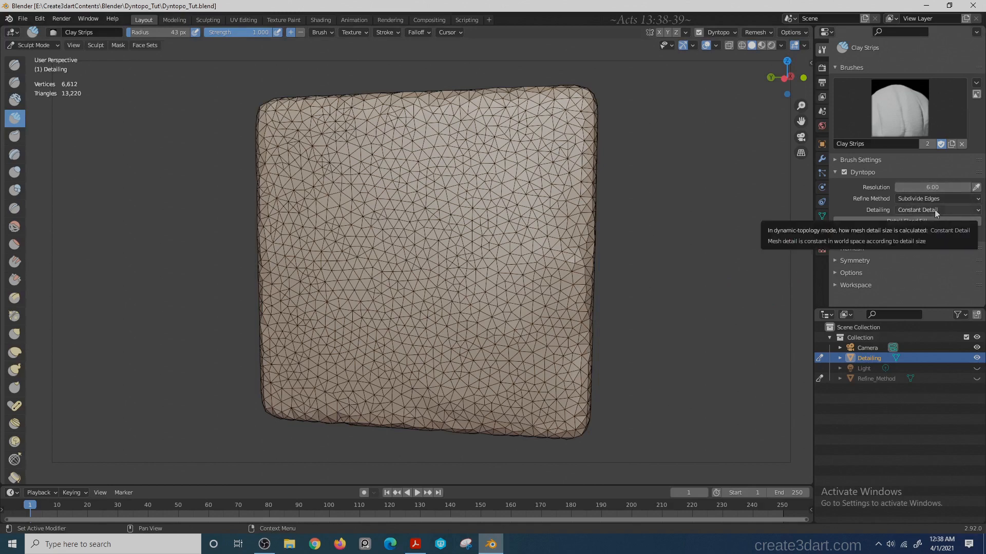
middle_drag(700, 247, 693, 239)
click(907, 185)
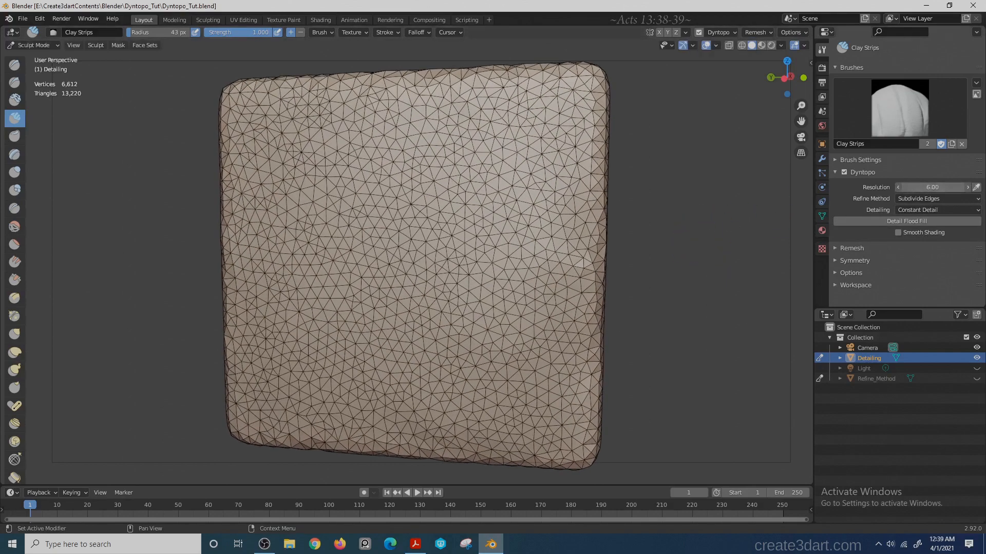
key(Return)
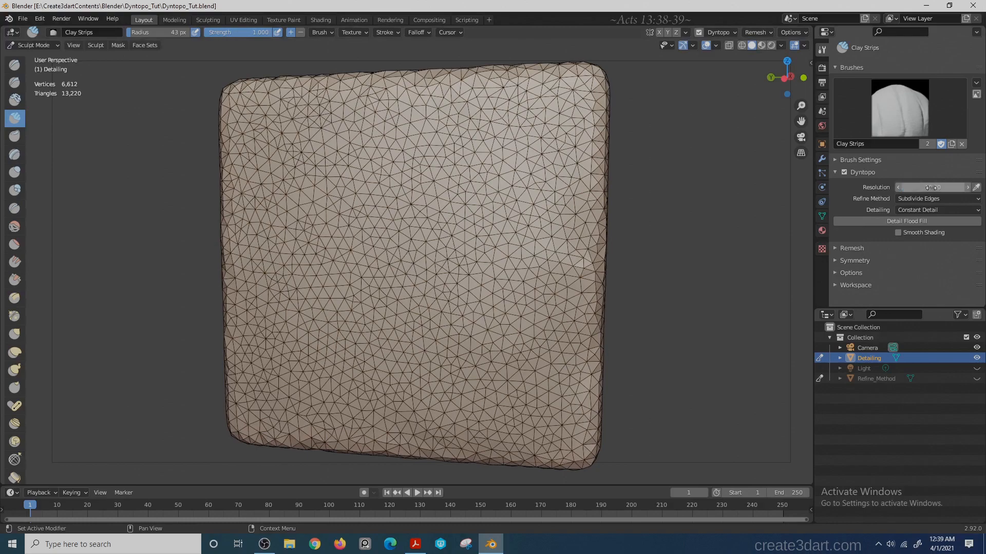
- Sculpt a curved Clay Strips stroke on the lower right part of the face at the constant resolution of 10
ctrl+middle_drag(652, 273, 676, 273)
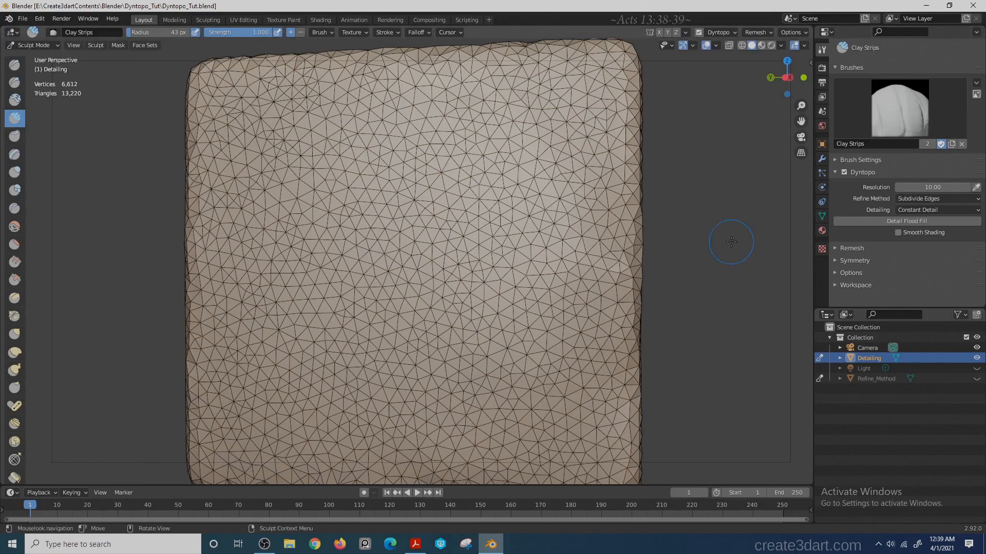
mouse_move(714, 239)
middle_down()
mouse_move(700, 226)
mouse_move(757, 251)
middle_up()
scroll(757, 251, down, 5)
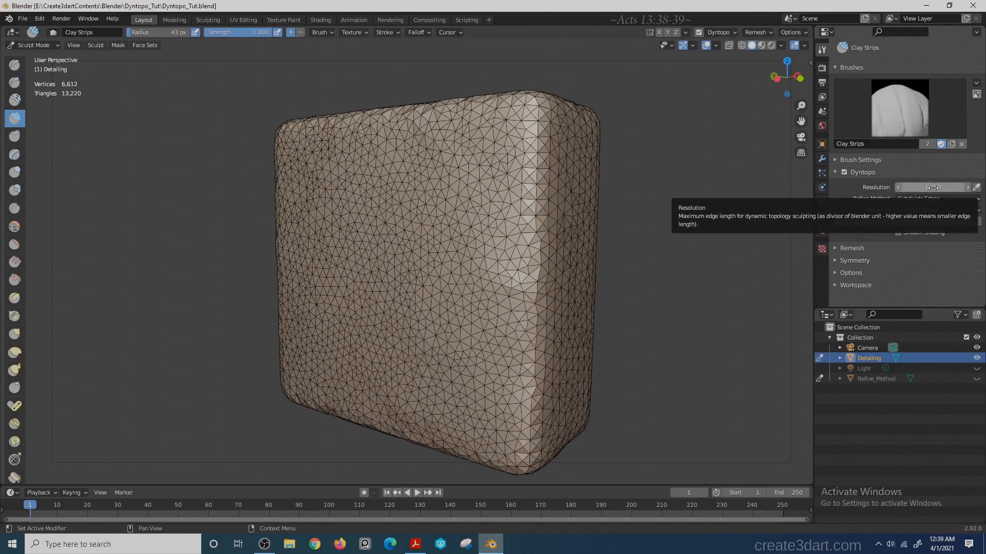
mouse_move(732, 240)
middle_down()
mouse_move(713, 243)
mouse_move(733, 241)
middle_up()
scroll(713, 238, up, 1)
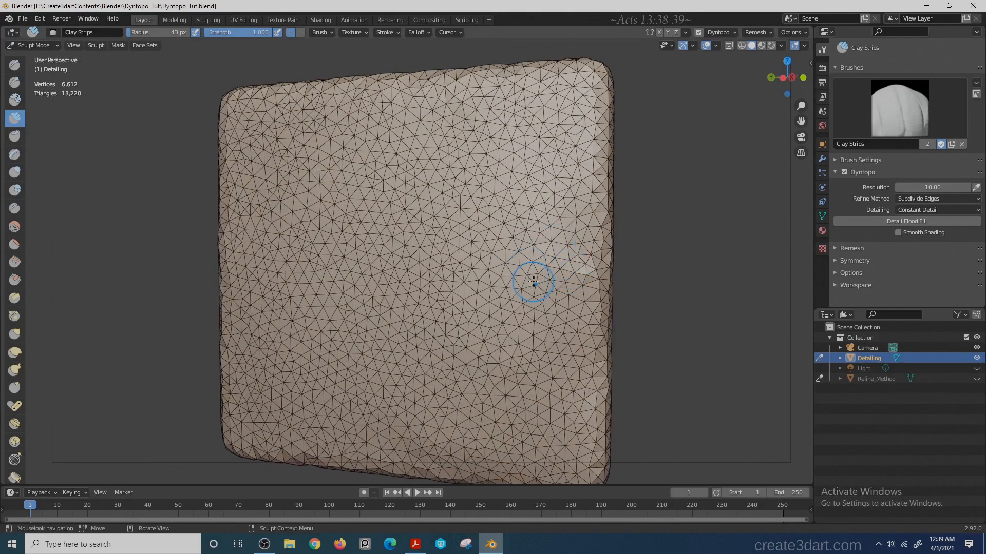
drag(538, 265, 535, 282)
mouse_move(640, 264)
alt+middle_down()
mouse_move(623, 248)
mouse_move(635, 348)
mouse_move(669, 316)
mouse_move(667, 303)
alt+middle_up()
drag(566, 262, 541, 354)
mouse_move(562, 229)
mouse_down()
mouse_move(545, 324)
mouse_move(454, 411)
mouse_move(503, 349)
mouse_up()
- Set the constant detail resolution to 18 and sculpt a second curved stroke left of the first
click(938, 188)
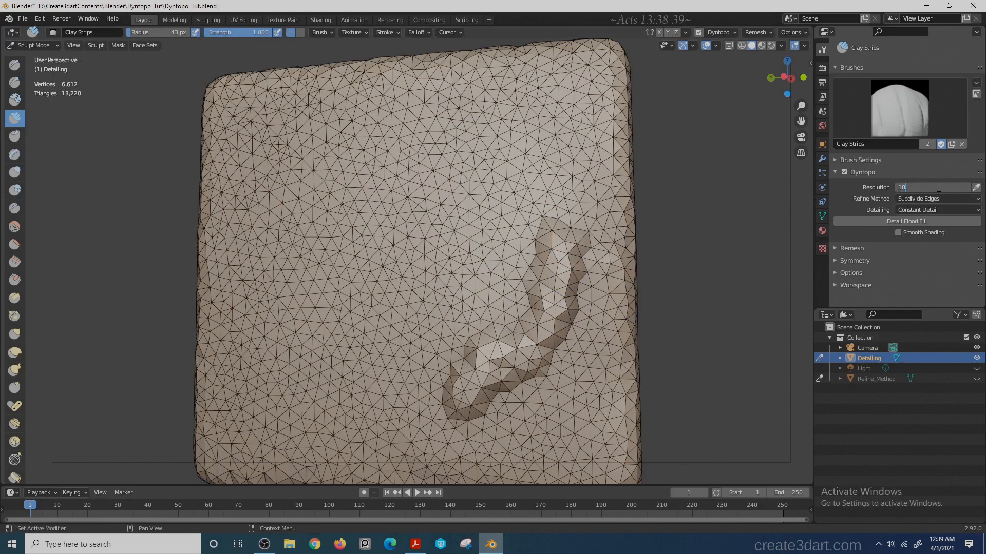
key(Return)
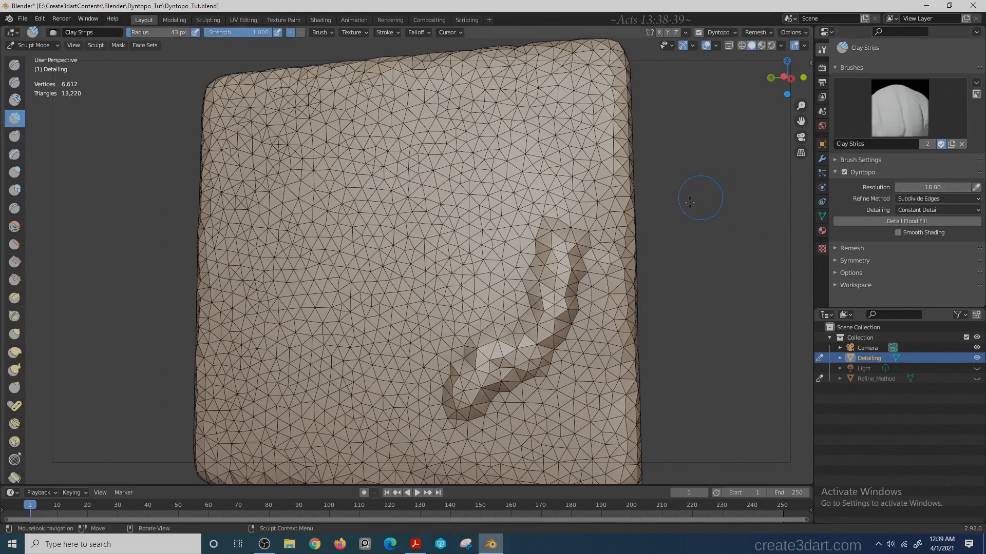
mouse_move(502, 257)
mouse_down()
mouse_move(467, 323)
mouse_move(416, 374)
mouse_move(393, 421)
mouse_move(398, 431)
mouse_up()
- Set the constant detail resolution to 30 and sculpt a third, longer curved stroke left of the second
click(933, 187)
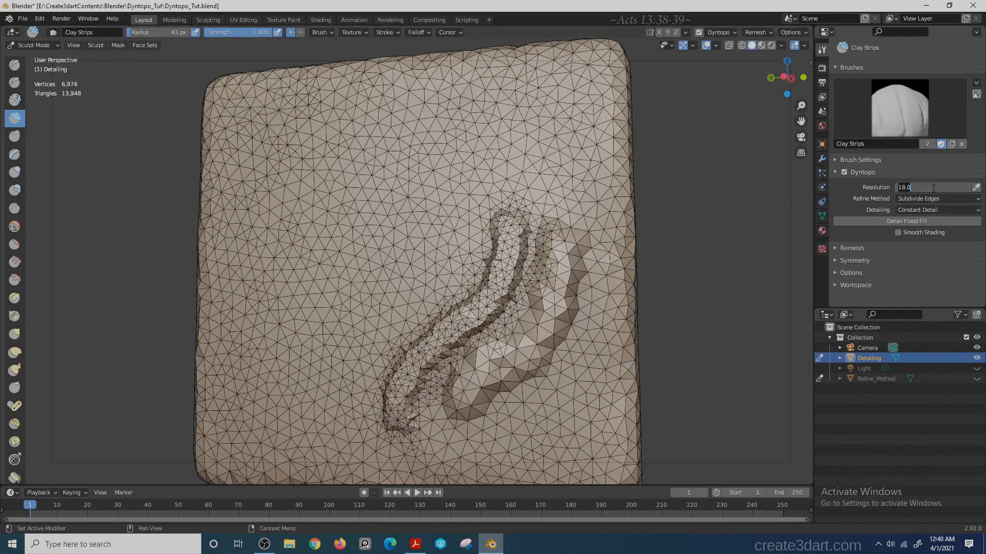
key(Return)
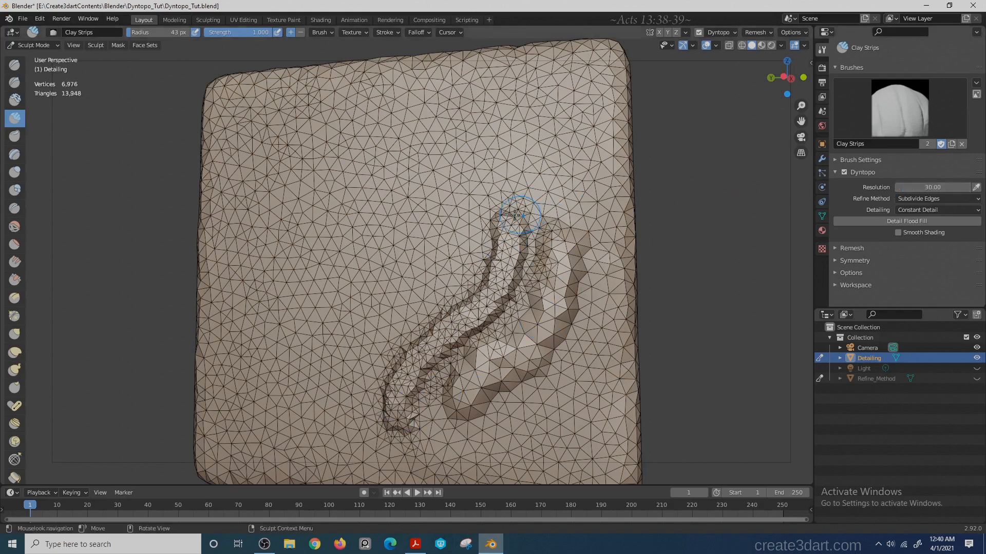
drag(482, 162, 432, 276)
drag(358, 362, 343, 434)
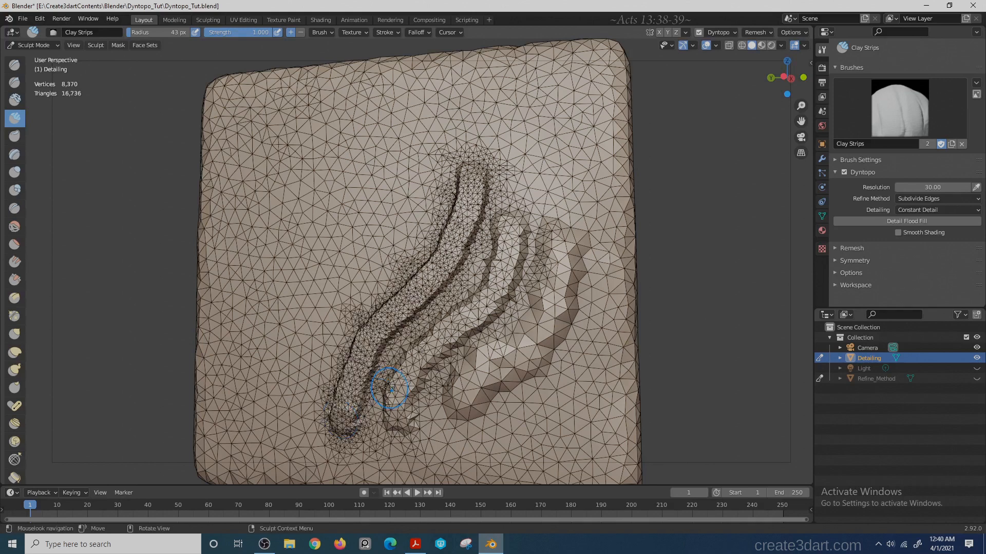
- Set the constant detail resolution to 40 and sculpt a fourth, longer curved Clay Strips stroke left of the third
click(945, 188)
text(40)
key(Return)
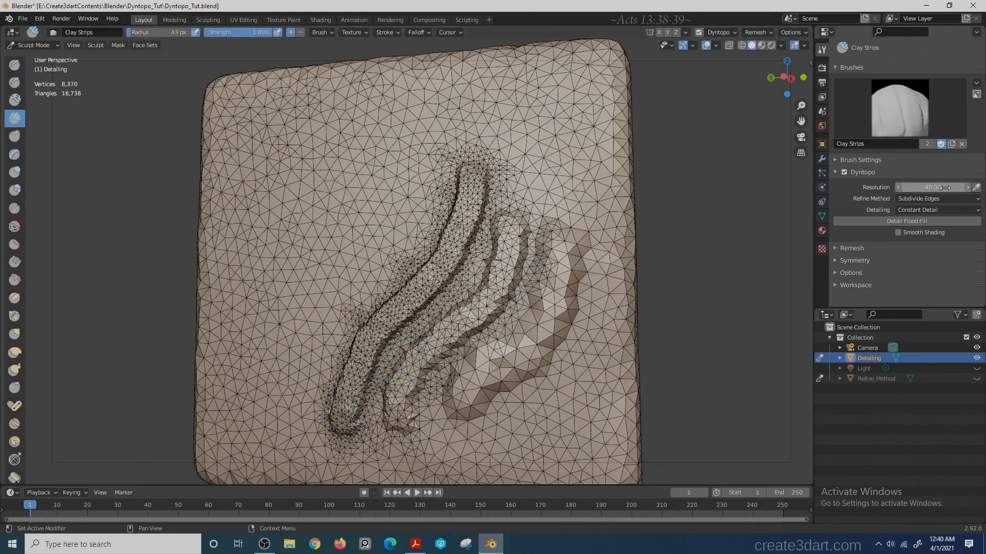
mouse_move(431, 152)
mouse_down()
mouse_move(367, 254)
mouse_move(280, 354)
mouse_move(268, 415)
mouse_up()
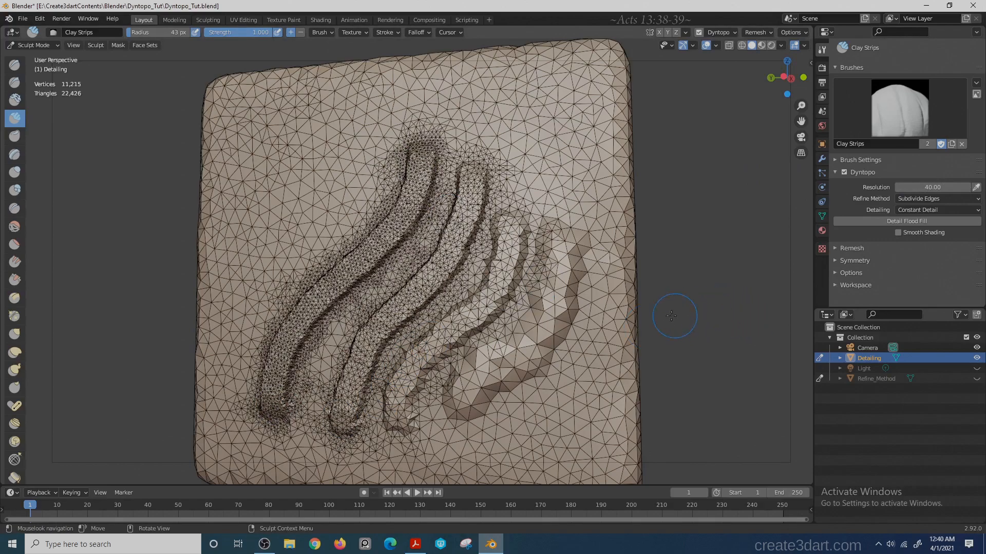
middle_drag(671, 315, 676, 318)
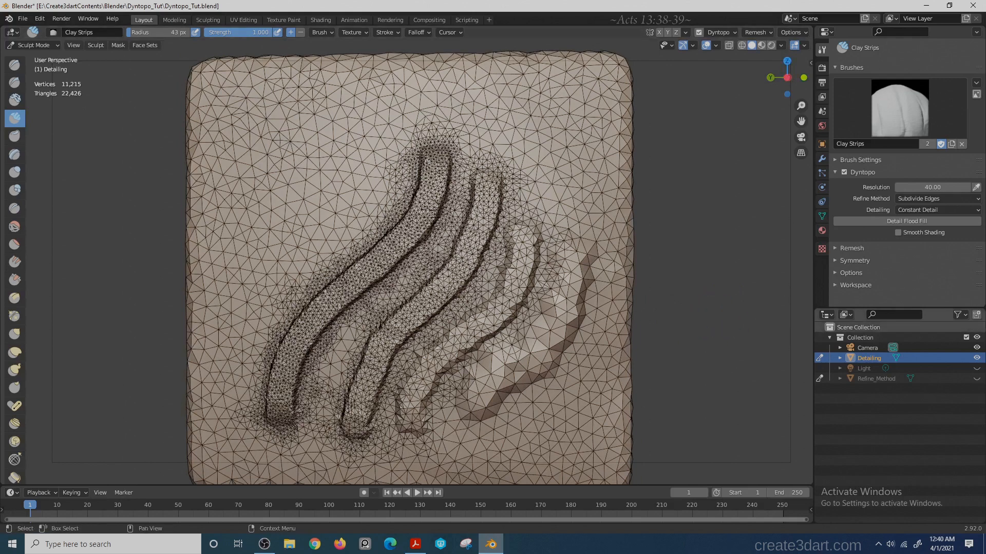
middle_drag(757, 334, 764, 334)
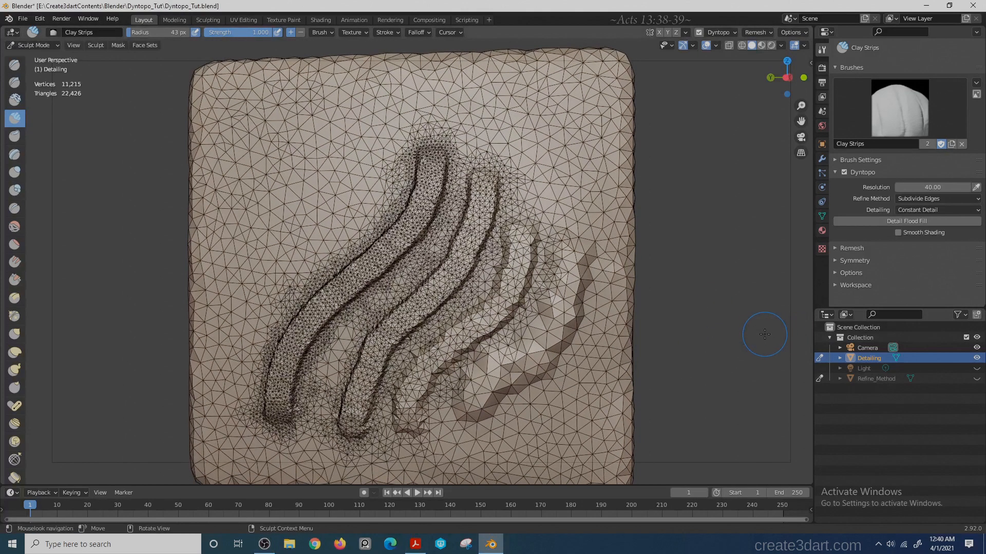
- Undo all the Constant Detail strokes on the cube's face
key(ctrl+z)
key(ctrl+z)
key(ctrl+z)
key(ctrl+z)
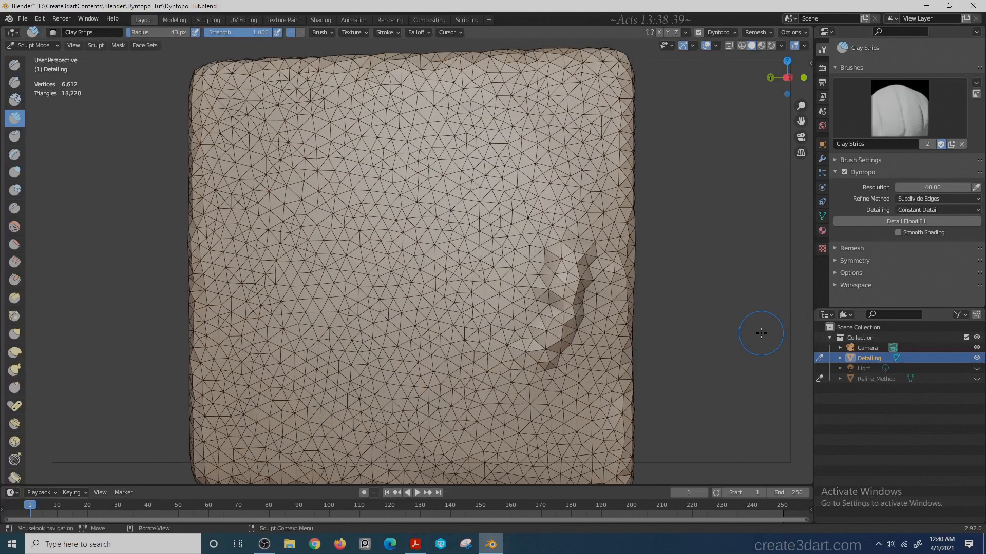
key(ctrl+z)
key(ctrl+z)
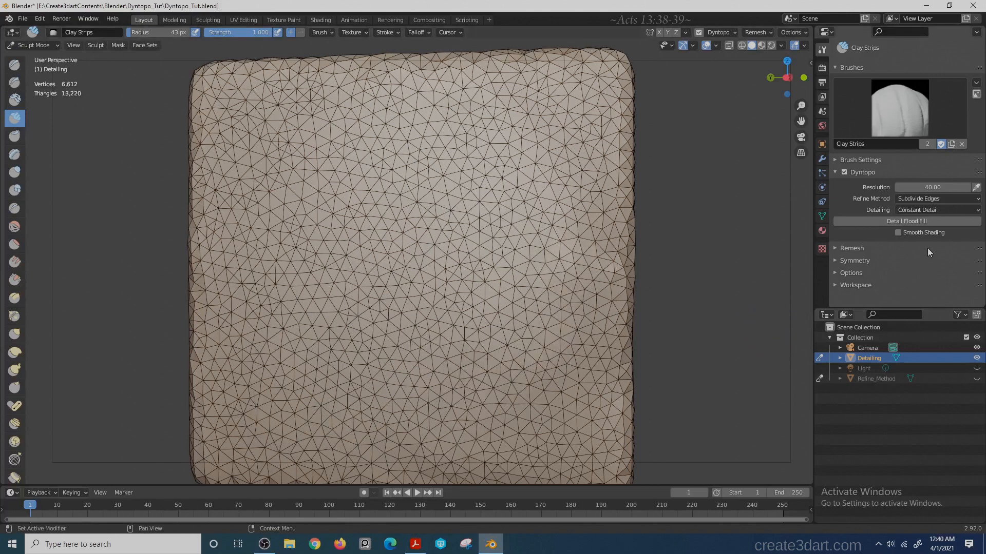
click(919, 200)
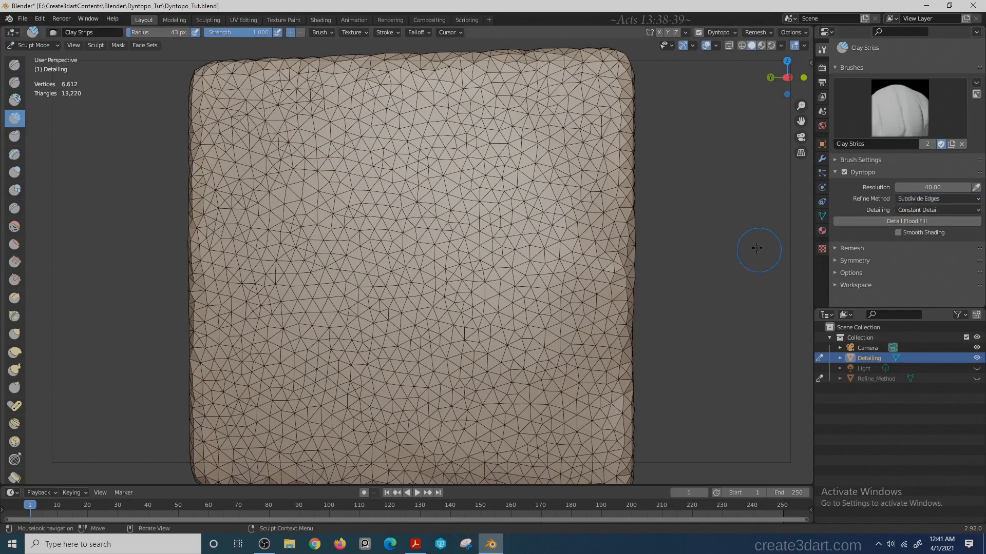
- Show the Refine_Method object in place of Detailing and turn off the viewport overlays
scroll(727, 244, down, 1)
mouse_move(726, 244)
middle_down()
mouse_move(713, 246)
mouse_move(714, 229)
middle_up()
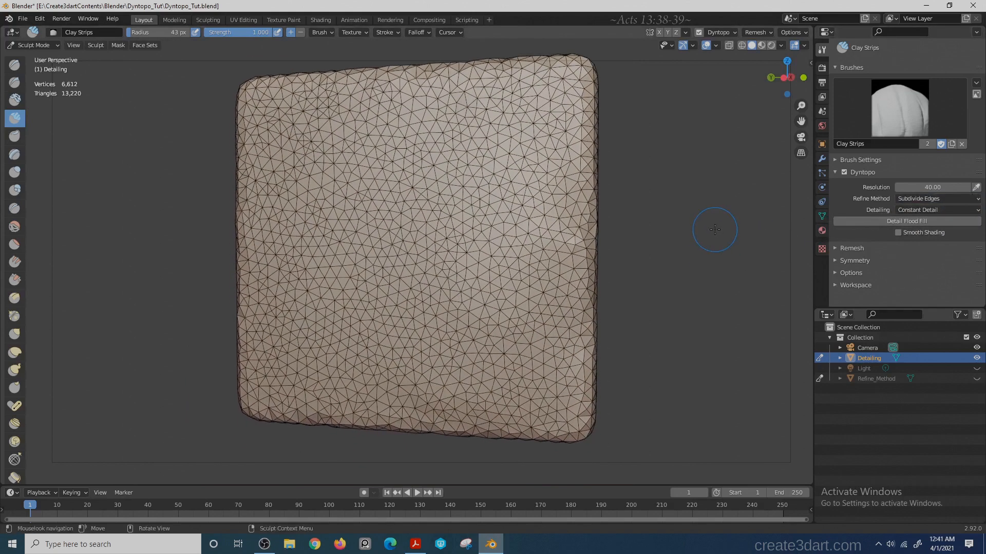
click(976, 378)
click(976, 357)
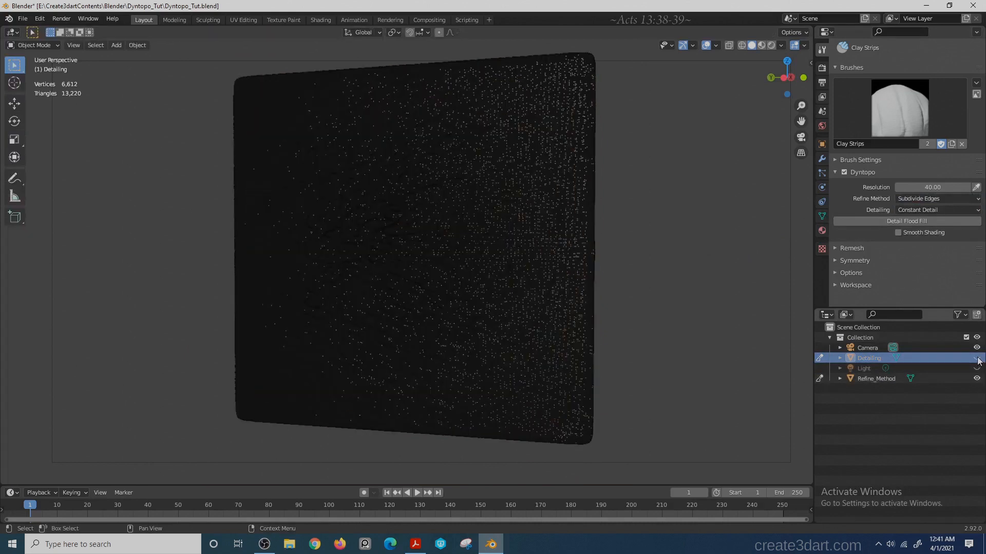
click(706, 45)
middle_drag(674, 154, 701, 198)
middle_drag(786, 249, 676, 205)
- Select the textured Refine_Method cube and put it in Sculpt Mode
click(600, 187)
key(ctrl+Tab)
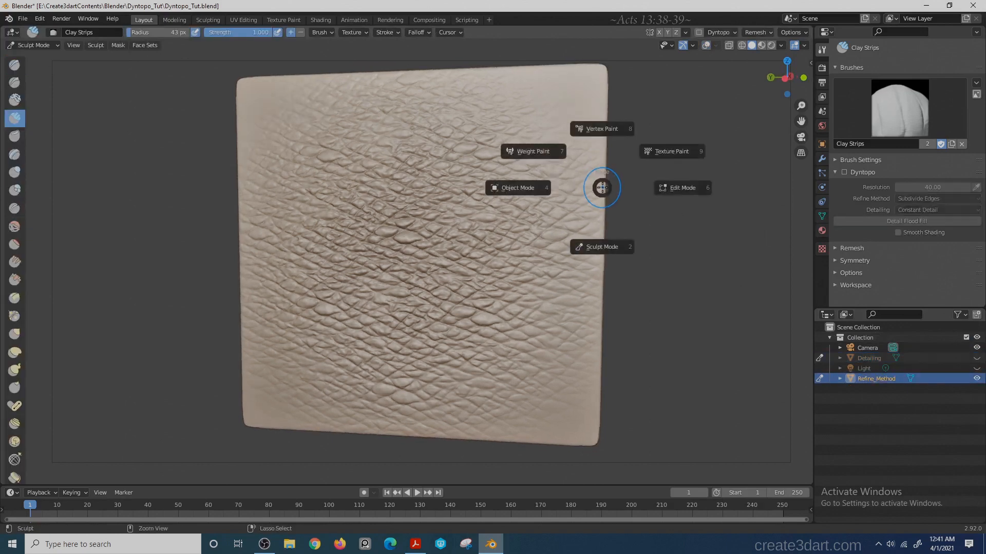
click(599, 246)
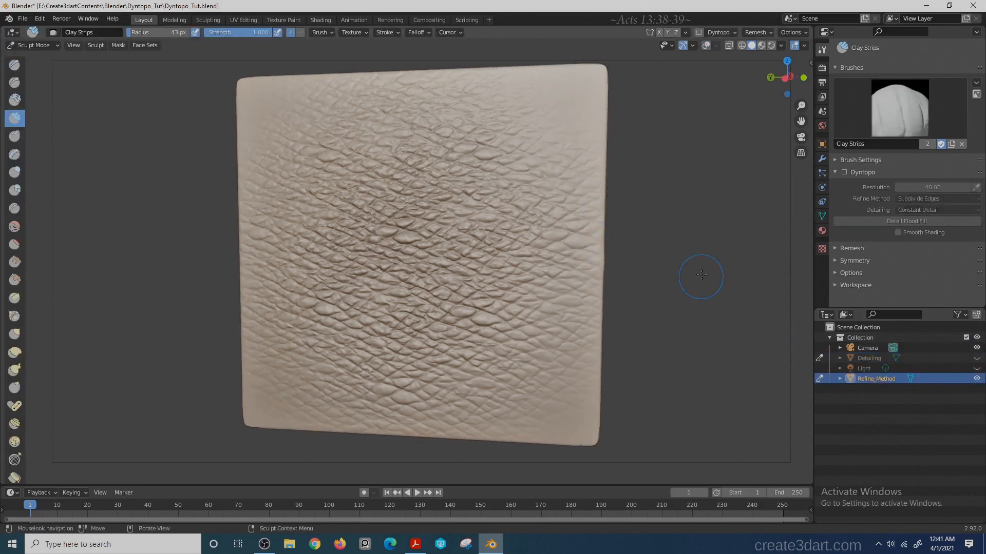
middle_drag(701, 276, 709, 251)
scroll(681, 242, up, 1)
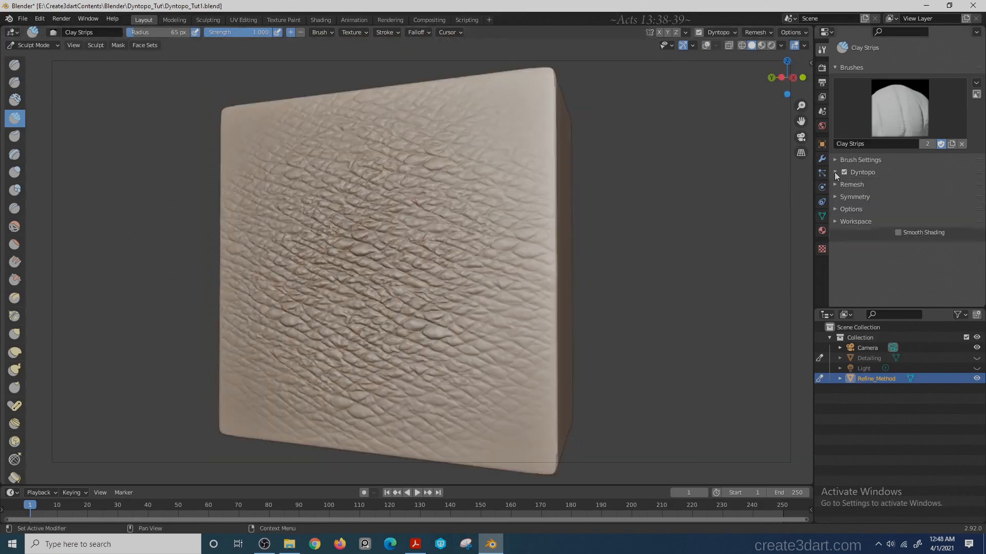
- Switch Dyntopo detailing to Relative Detail and sculpt an S-shaped Draw stroke across the textured face using Subdivide Edges
click(843, 172)
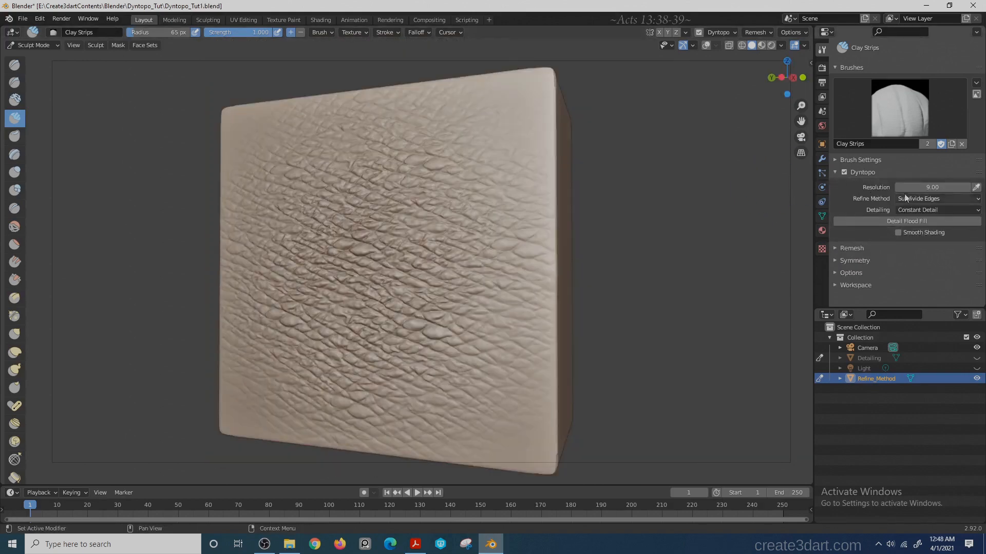
click(929, 211)
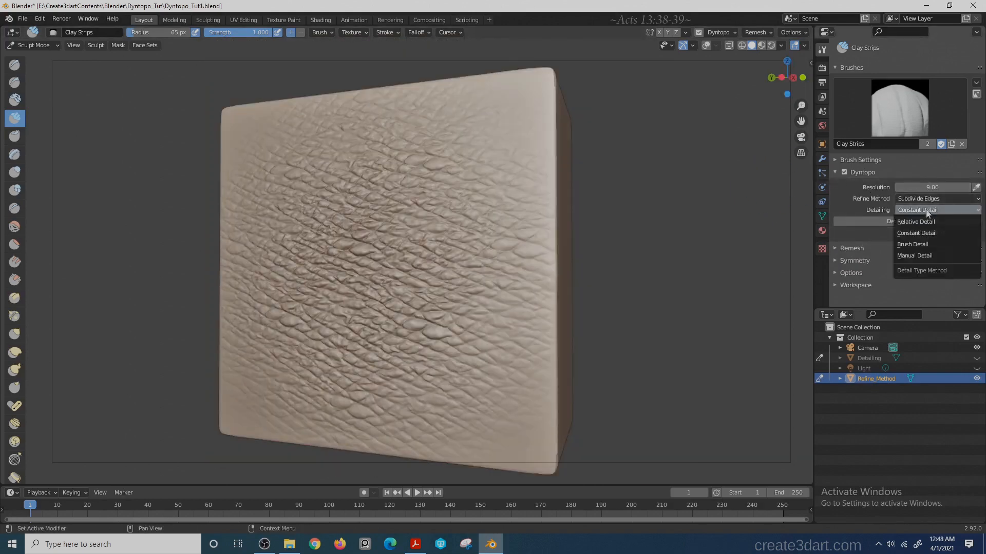
click(920, 221)
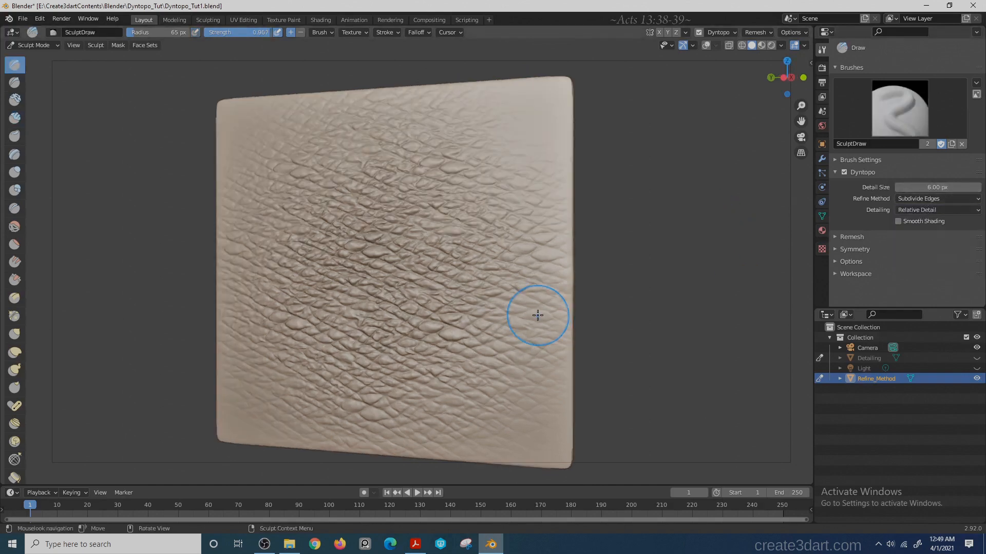
mouse_move(534, 315)
mouse_down()
mouse_move(534, 325)
mouse_move(510, 326)
mouse_move(444, 306)
mouse_move(348, 181)
mouse_move(301, 179)
mouse_move(282, 199)
mouse_up()
mouse_move(688, 220)
middle_down()
mouse_move(723, 219)
mouse_move(706, 221)
middle_up()
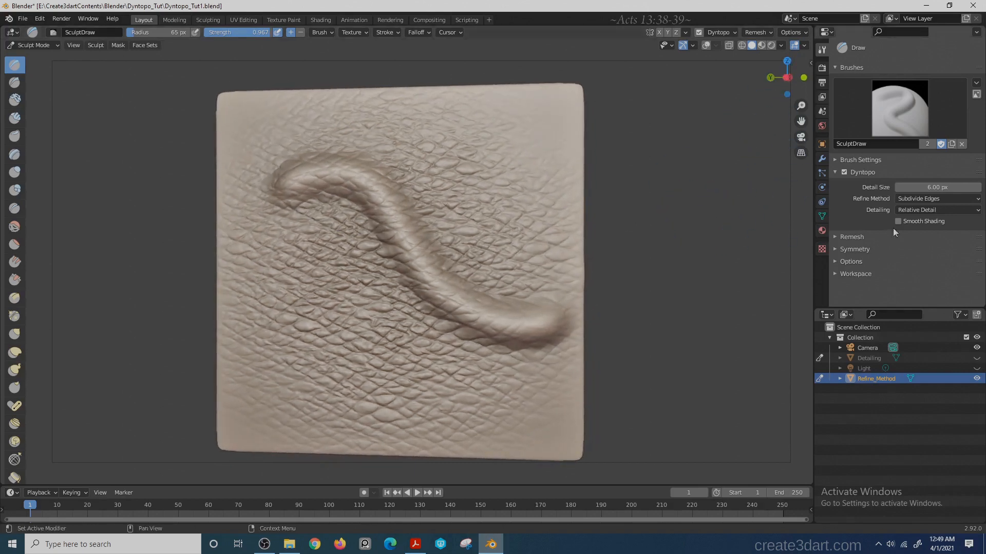
- Change the refine method to Subdivide Collapse and sculpt a second curved Draw stroke just below the first
click(917, 199)
click(912, 232)
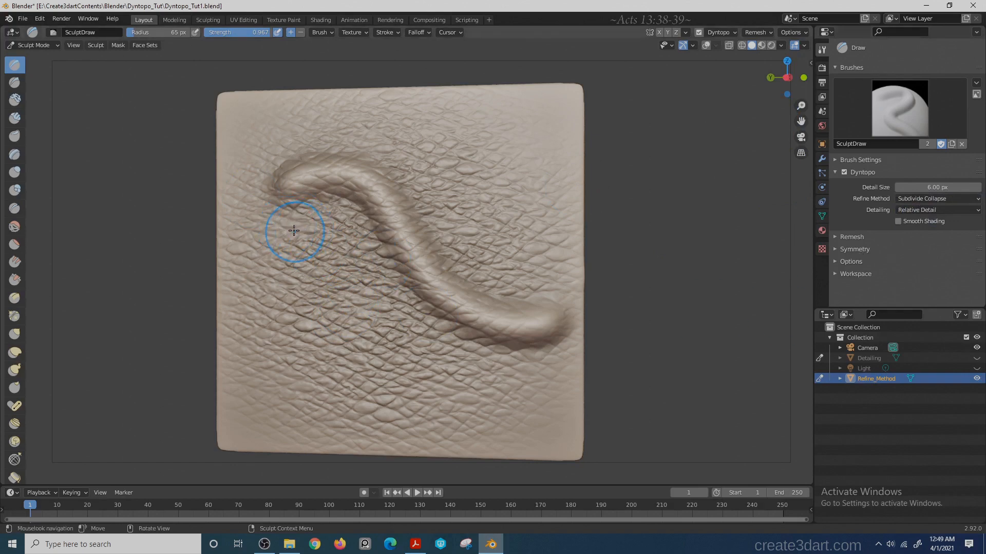
mouse_move(287, 231)
mouse_down()
mouse_move(342, 256)
mouse_move(406, 324)
mouse_move(452, 353)
mouse_move(511, 370)
mouse_up()
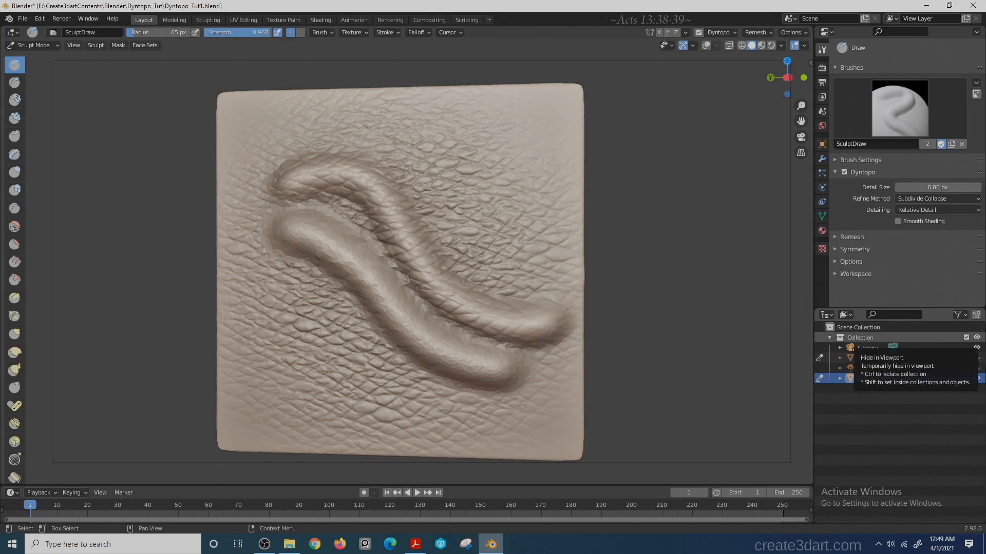
mouse_move(726, 341)
middle_down()
mouse_move(676, 333)
mouse_move(695, 338)
middle_up()
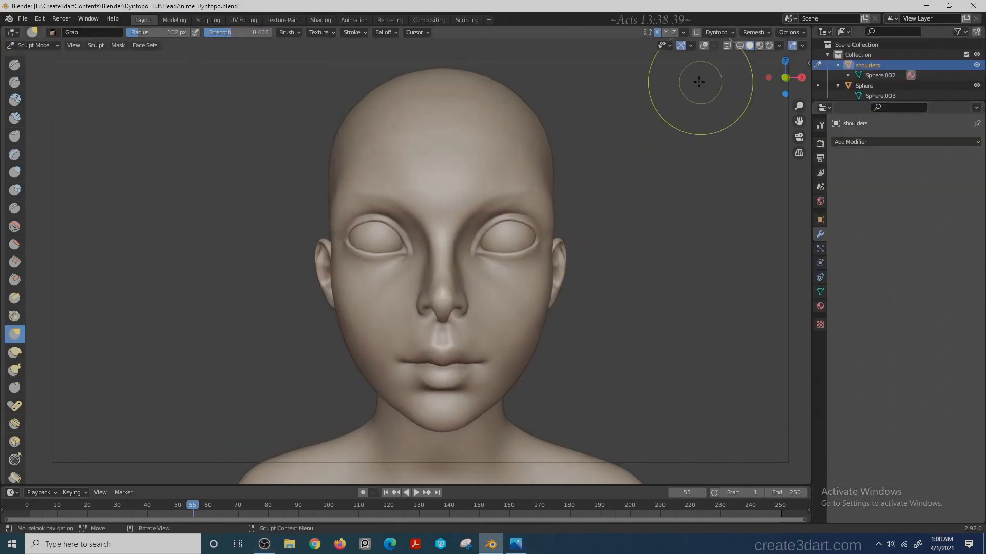
- Reduce the Grab brush radius to 72 px on the head model and frame the face
key(bracketleft)
key(bracketleft)
key(bracketleft)
shift+middle_drag(683, 205, 657, 216)
scroll(658, 216, up, 1)
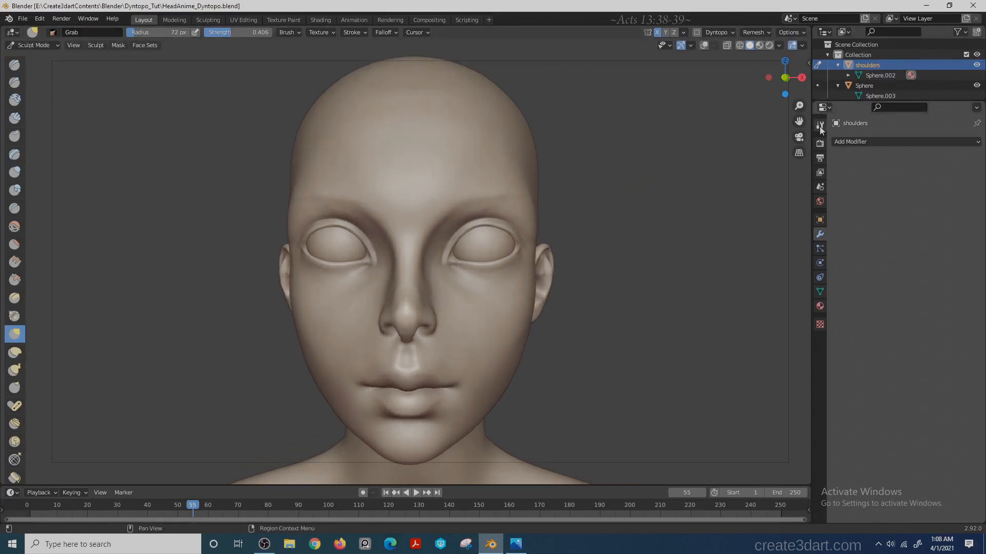
- Enable Dyntopo on the head with the Subdivide Edges refine method and Relative Detail
click(819, 125)
click(833, 235)
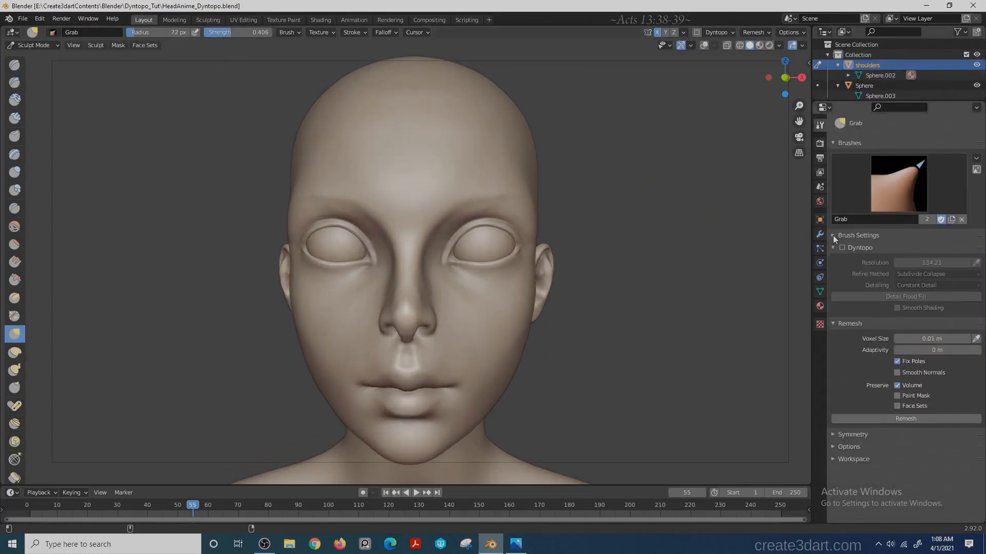
click(842, 247)
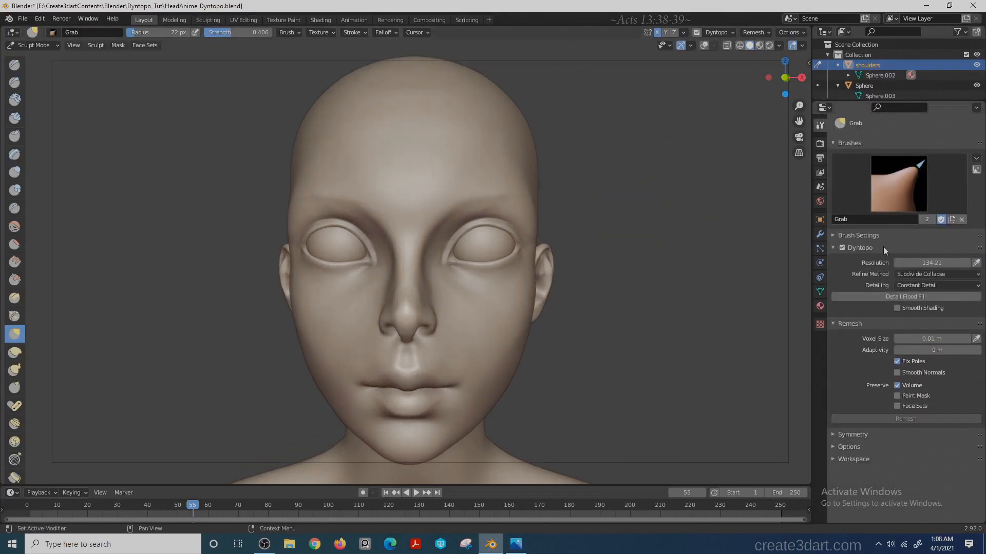
click(932, 274)
click(924, 284)
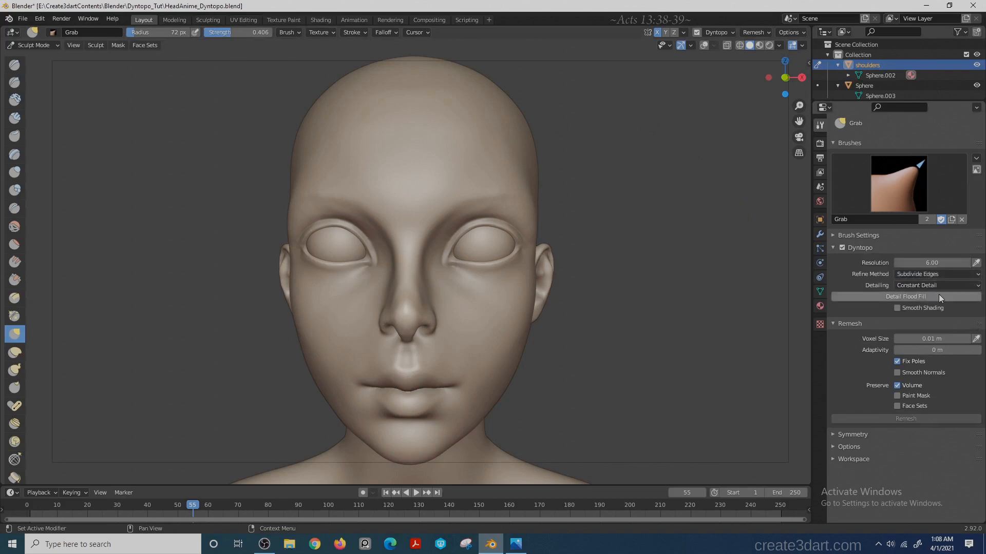
click(938, 286)
click(919, 297)
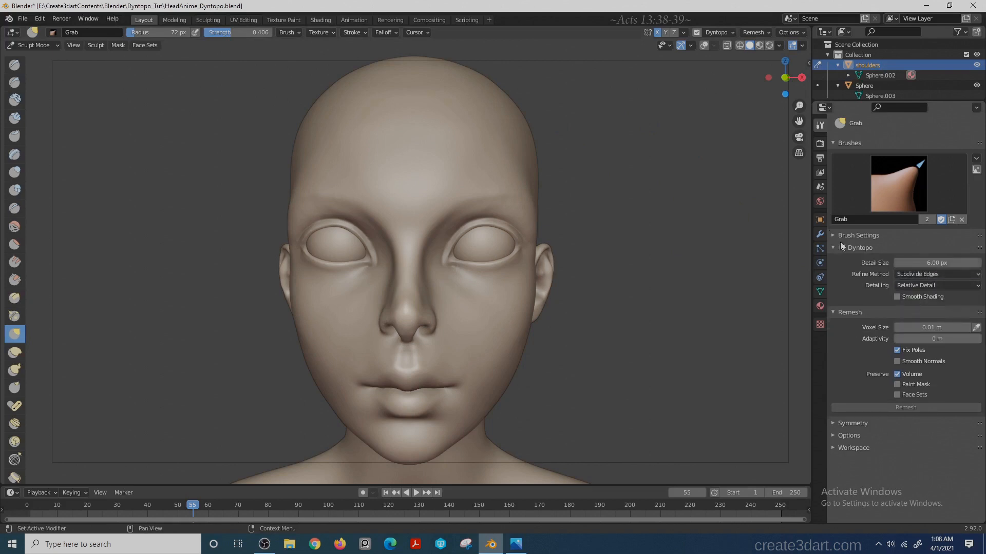
- Choose the Clay Strips brush and set its radius to 37 px for work on the underside of the nose
middle_drag(759, 303, 636, 271)
scroll(193, 255, up, 3)
middle_drag(133, 256, 215, 262)
key(c)
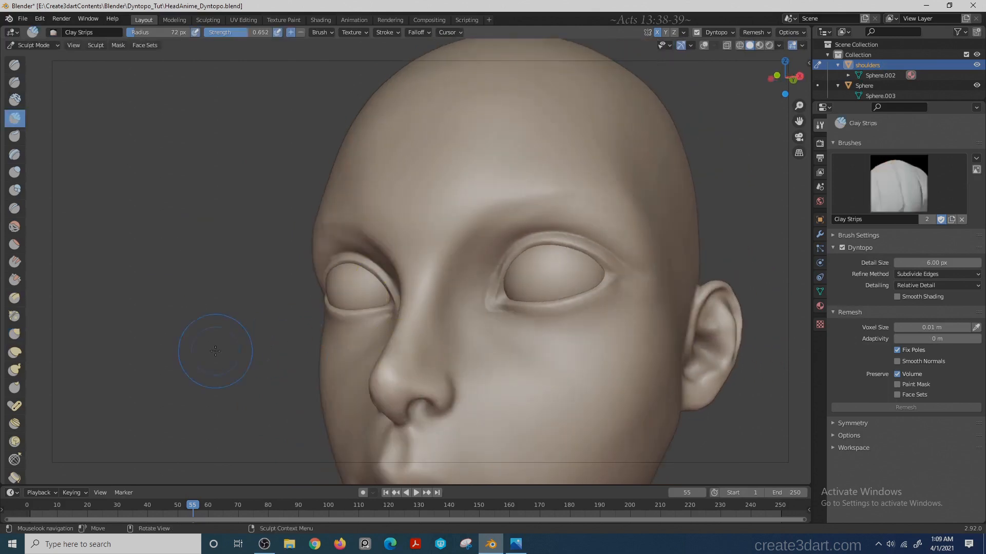
middle_drag(215, 351, 221, 290)
key(f)
click(393, 299)
scroll(236, 319, up, 3)
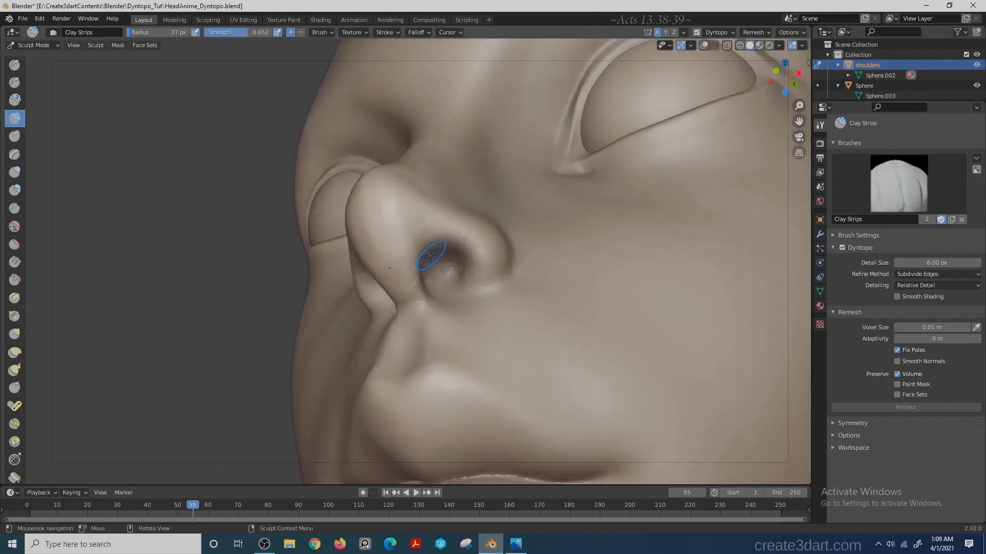
- Carve into the nostril opening with Clay Strips, raising the brush radius to 54 px
drag(430, 256, 432, 258)
key(f)
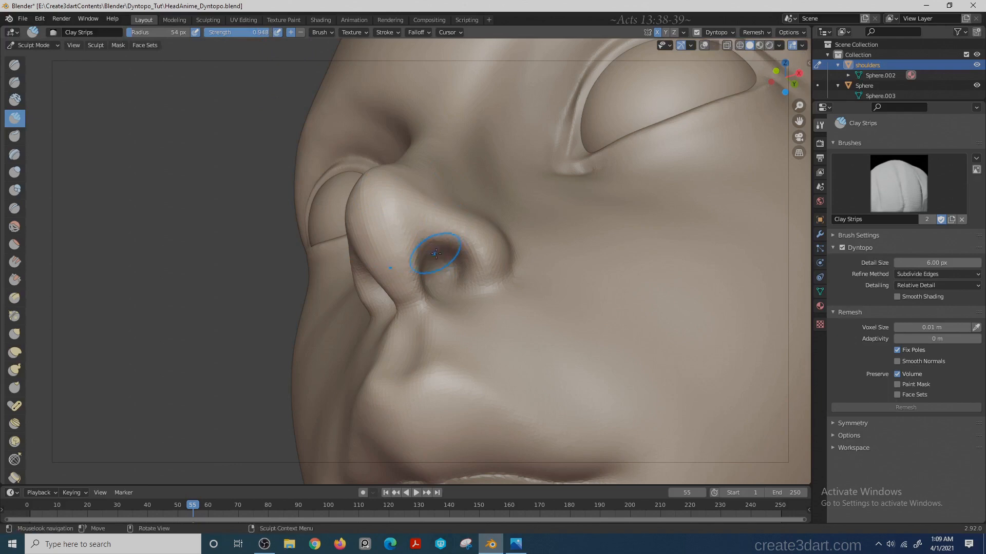
drag(431, 258, 428, 269)
mouse_move(211, 280)
middle_down()
mouse_move(209, 312)
mouse_move(215, 275)
middle_up()
- Sharpen the inside of the nostril with a short Crease stroke
key(shift+c)
drag(460, 272, 451, 265)
shift+middle_drag(210, 354, 251, 322)
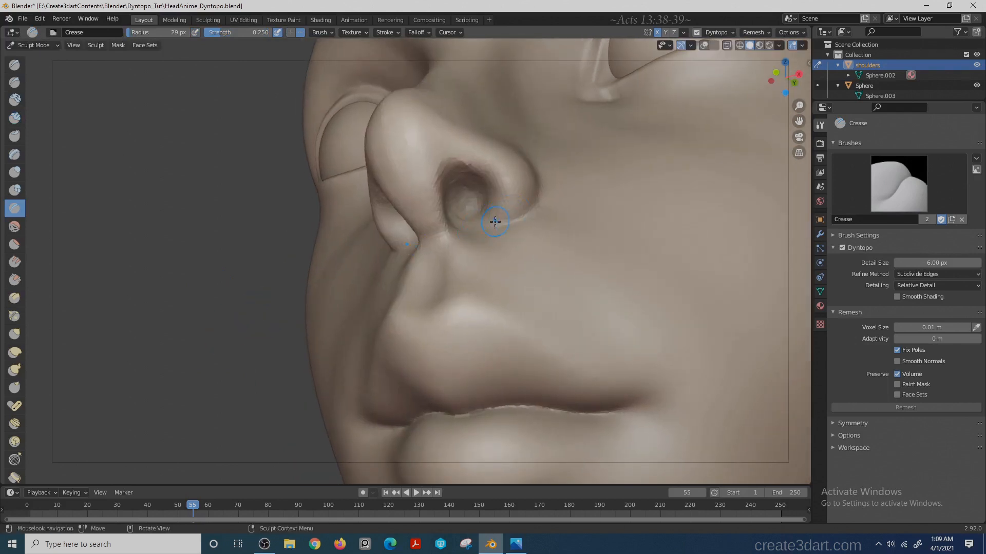
- Shape the outer rim of the nostril with a short Clay Strips stroke
key(c)
drag(495, 222, 496, 210)
shift+middle_drag(246, 256, 247, 328)
scroll(247, 328, up, 1)
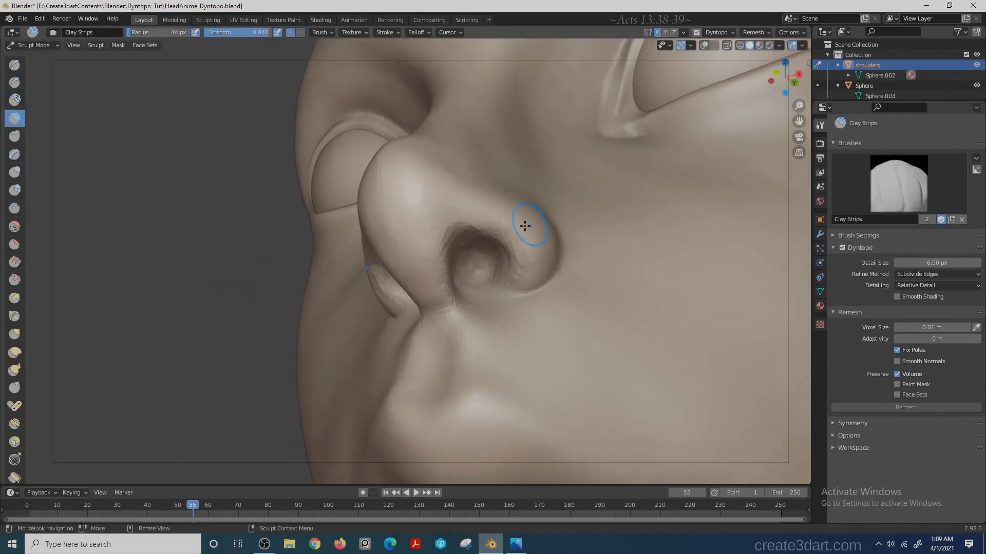
- Set the Dyntopo detail size to 5 px and refine the nostril's rim and wing with Clay Strips
click(924, 262)
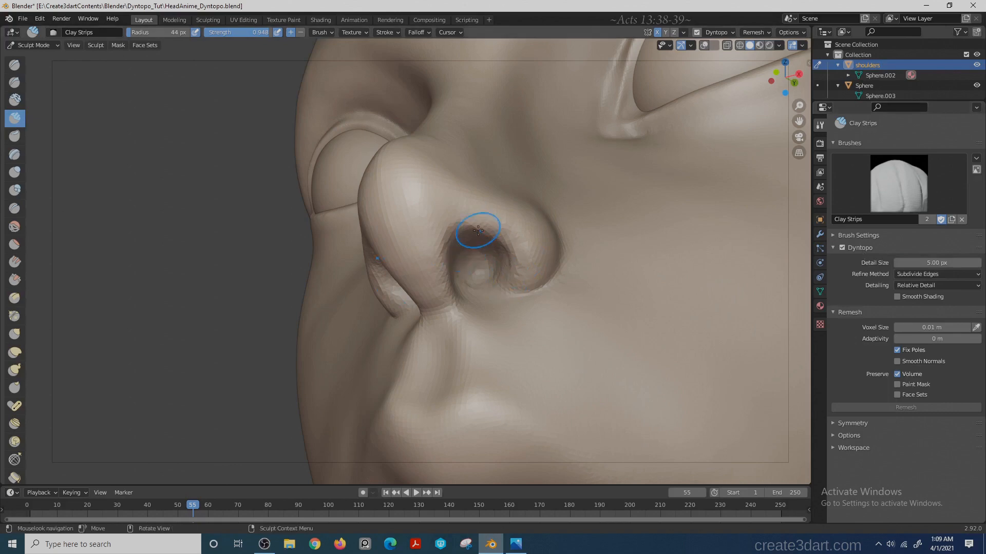
mouse_move(475, 232)
mouse_down()
mouse_move(516, 245)
mouse_move(504, 248)
mouse_up()
drag(503, 282, 541, 266)
- Carve the nostril deeper with the Draw brush and cut back its inner rim with Clay Strips at 55 px radius
key(x)
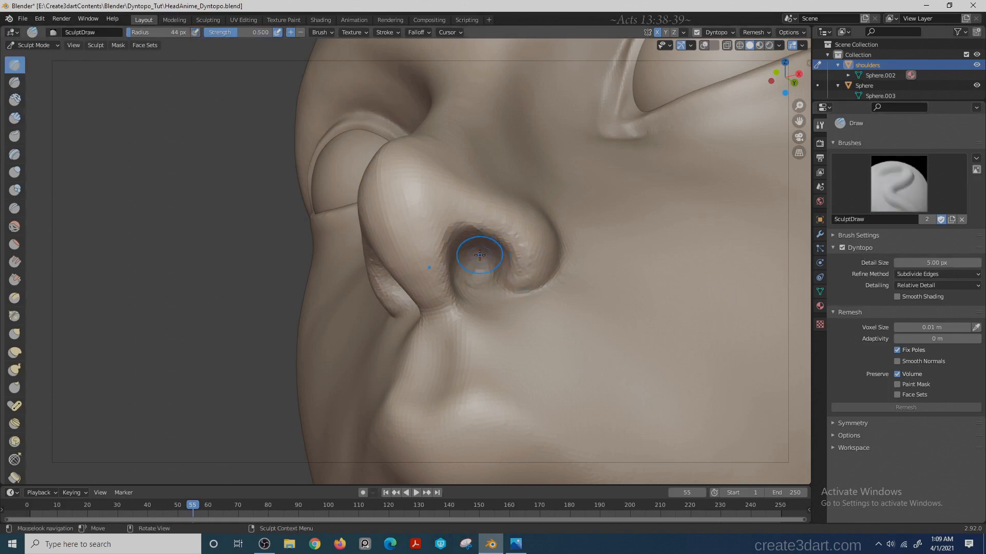
ctrl+drag(480, 252, 470, 273)
key(c)
key(f)
click(487, 261)
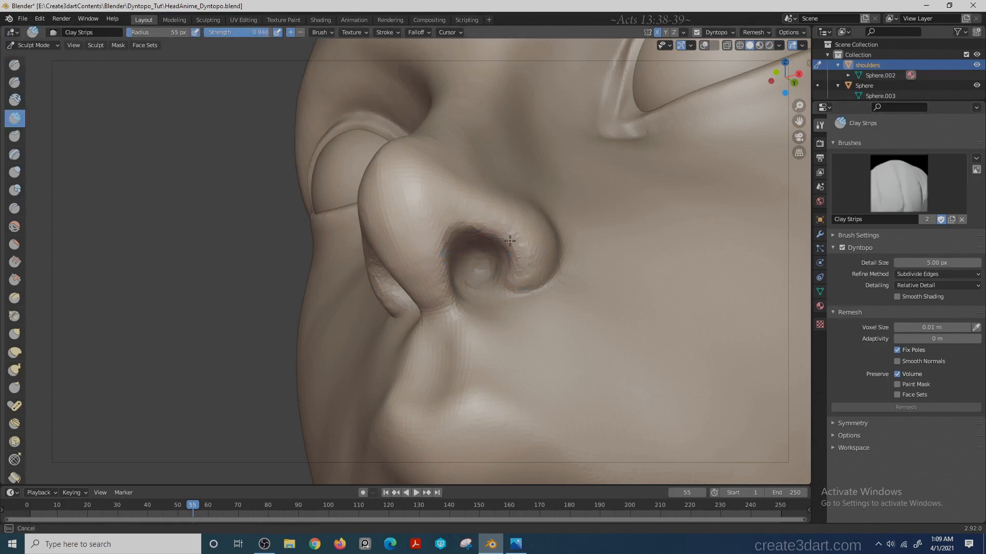
ctrl+drag(510, 241, 521, 271)
- Crease the fold along the top of the nostril wing and check the nose from the opposite side
scroll(229, 308, down, 3)
mouse_move(365, 278)
middle_down()
mouse_move(229, 308)
mouse_move(303, 318)
middle_up()
key(shift+c)
drag(414, 295, 431, 294)
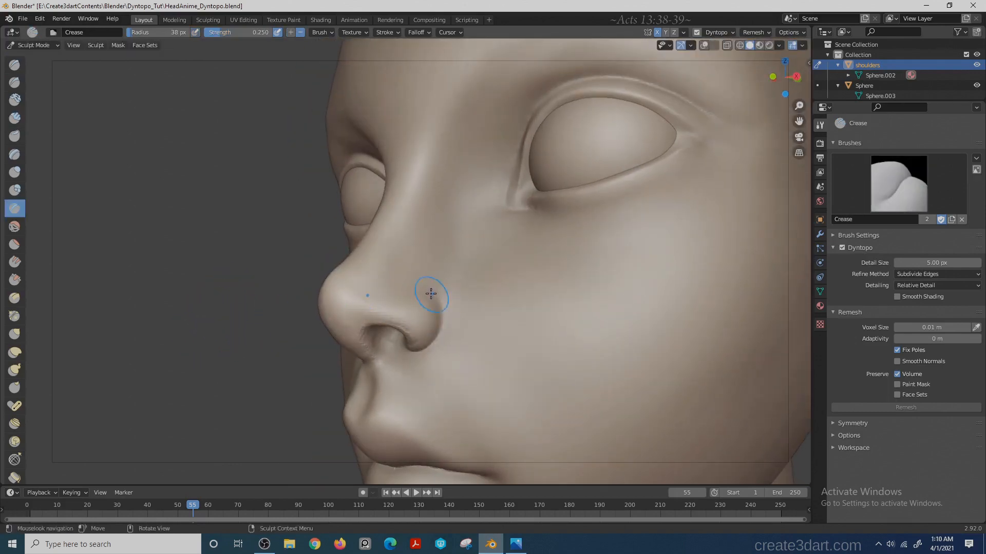
drag(224, 355, 541, 303)
mouse_move(717, 304)
alt+mouse_down()
mouse_move(735, 310)
mouse_move(665, 292)
alt+mouse_up()
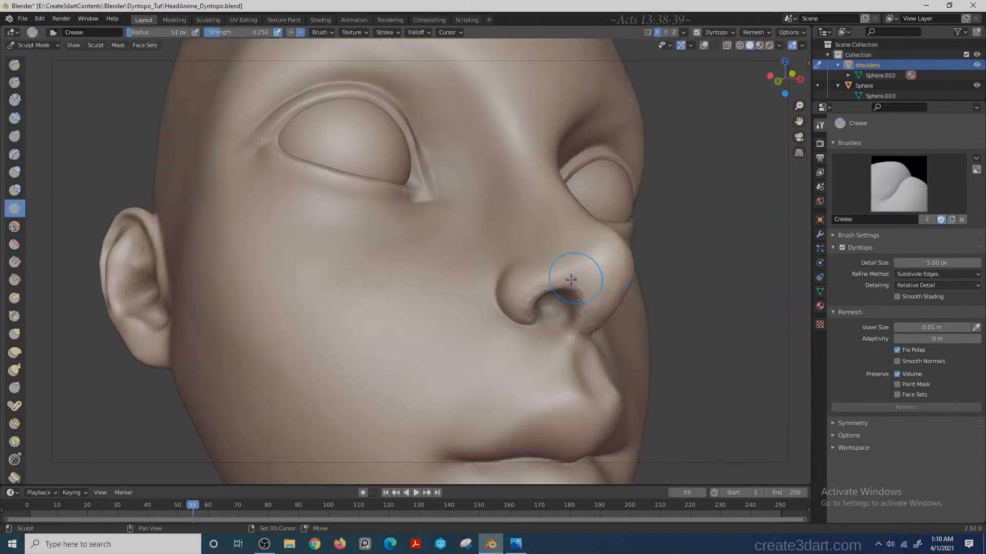
- Enlarge the brush radius to 63 px and shape the nostril on the opposite side of the nose with Clay Strips
key(bracketright)
key(bracketright)
key(bracketright)
drag(693, 333, 682, 293)
middle_drag(682, 293, 625, 267)
key(c)
drag(552, 258, 546, 271)
scroll(306, 315, down, 3)
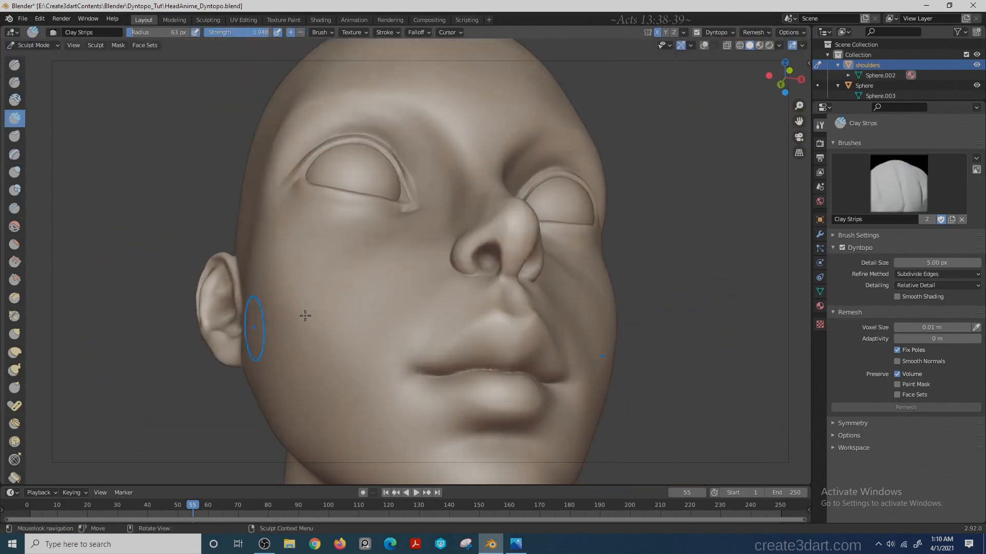
- Build up the inner rim of the nostril beside the nasal septum with Clay Strips at 75 px radius
mouse_move(306, 315)
middle_down()
mouse_move(131, 375)
mouse_move(309, 242)
middle_up()
drag(309, 242, 330, 259)
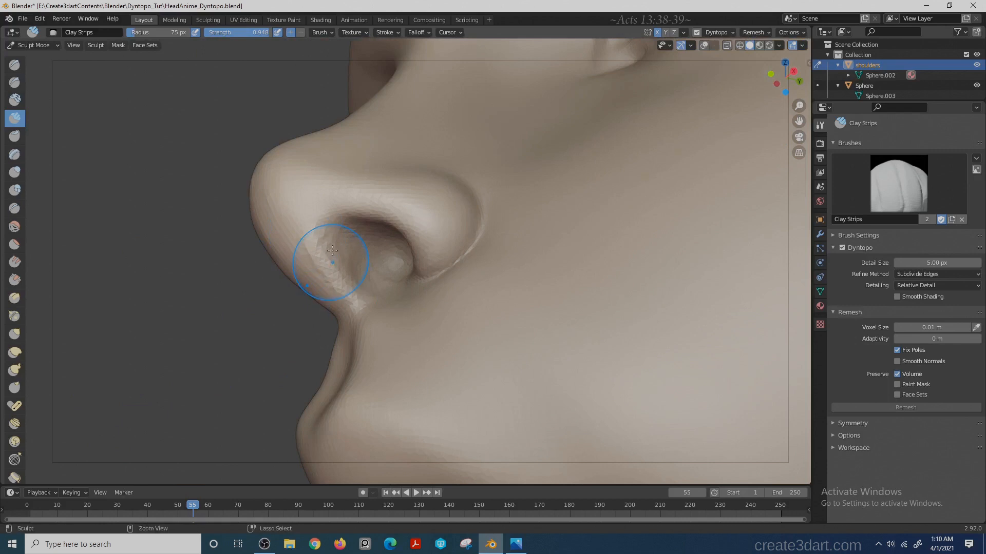
ctrl+middle_drag(240, 320, 239, 336)
mouse_move(350, 263)
mouse_down()
mouse_move(341, 245)
mouse_move(353, 216)
mouse_up()
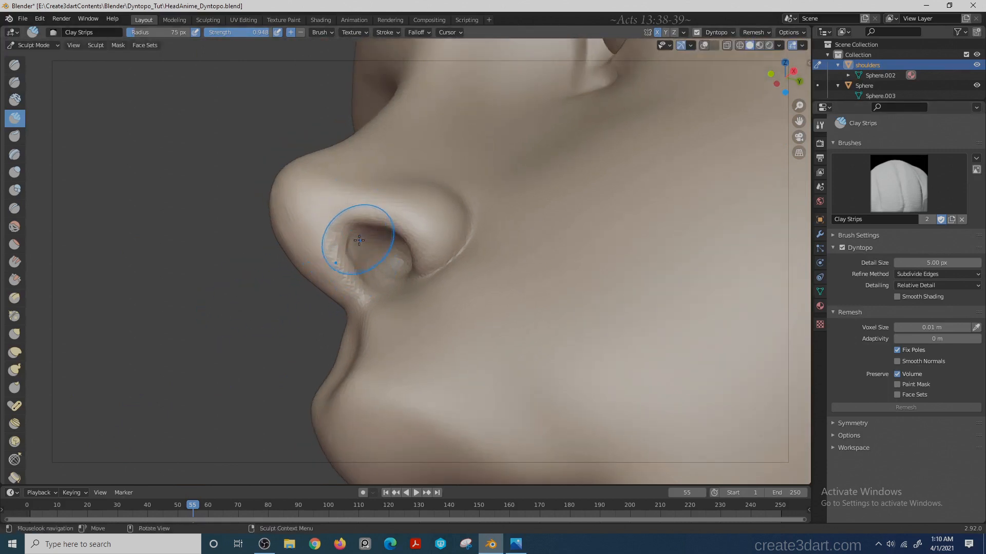
- Deepen the nostril cavity with the Draw brush and refine its front rim and base with Clay Strips
key(x)
mouse_move(363, 260)
mouse_down()
mouse_move(382, 258)
mouse_move(360, 244)
mouse_up()
key(c)
drag(349, 243, 332, 235)
drag(332, 235, 371, 281)
middle_drag(220, 319, 231, 356)
scroll(231, 356, down, 4)
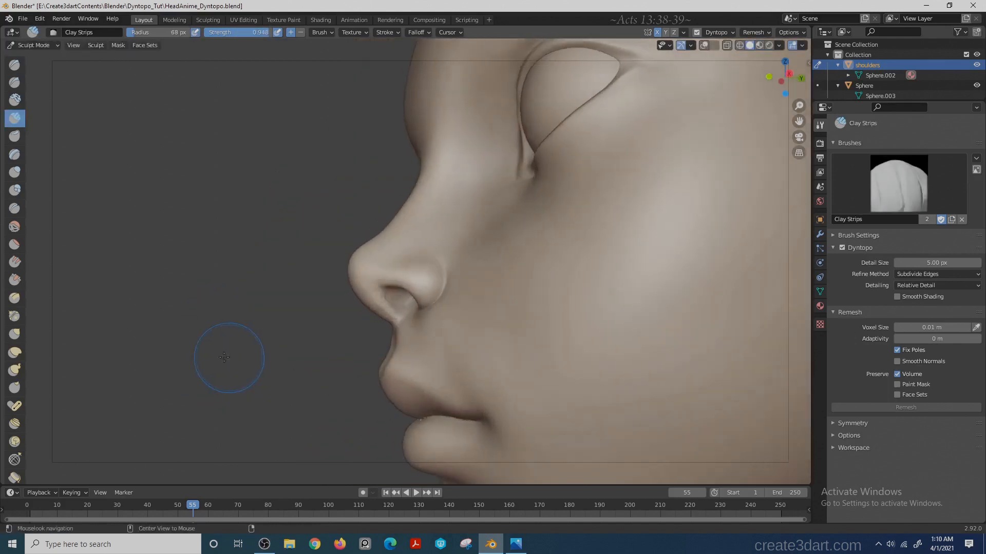
- Adjust the base of the nose beneath the nostril with the Grab brush
scroll(231, 357, up, 2)
key(g)
mouse_move(401, 351)
mouse_down()
mouse_move(380, 336)
mouse_move(359, 341)
mouse_up()
middle_drag(322, 347, 329, 345)
- Cut back the nostril opening and the lower edge of its wing with Clay Strips at 59 px radius
scroll(329, 345, up, 2)
key(c)
ctrl+drag(334, 334, 348, 316)
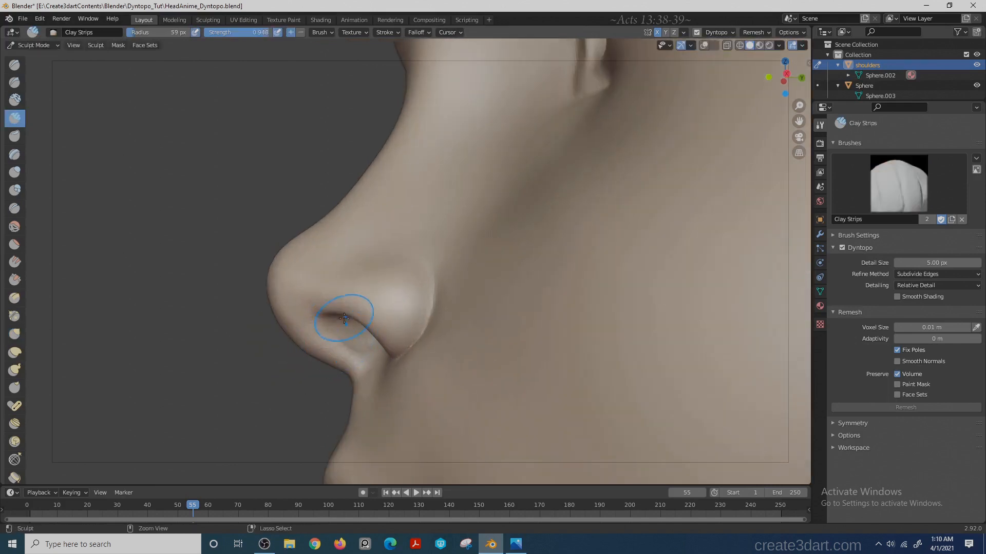
middle_drag(347, 316, 362, 313)
ctrl+drag(378, 314, 400, 336)
middle_drag(280, 337, 295, 341)
ctrl+drag(427, 333, 424, 333)
ctrl+drag(414, 339, 409, 352)
ctrl+drag(404, 354, 401, 362)
- Sharpen the lower inner edge of the nostril with the Crease brush at 44 px radius
key(shift+space)
key(2)
middle_drag(401, 362, 457, 390)
key(shift+c)
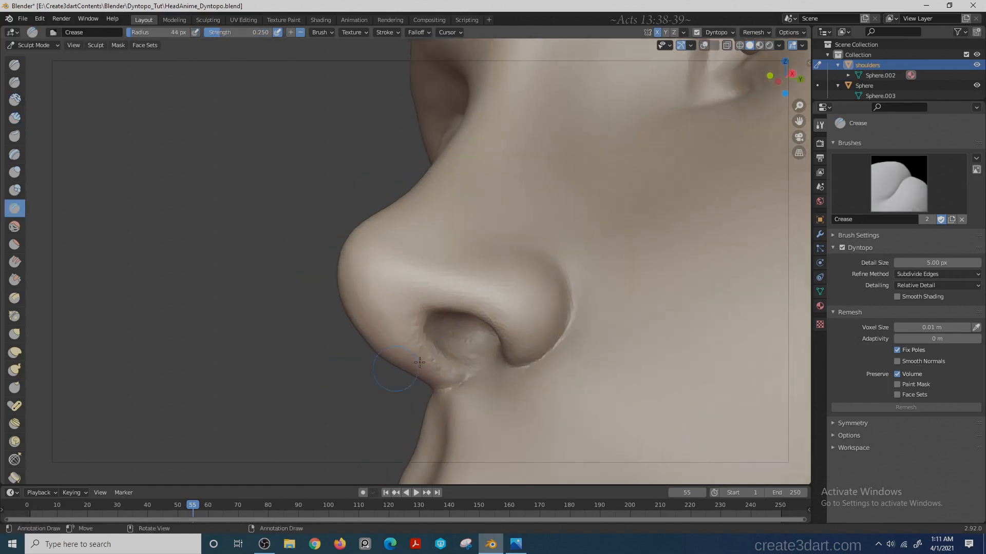
drag(433, 362, 458, 386)
scroll(294, 365, down, 4)
scroll(294, 365, up, 3)
- Touch up the inside of the nostril with Clay Strips at 45 px radius and check the nose from several sides
key(shift+space)
key(4)
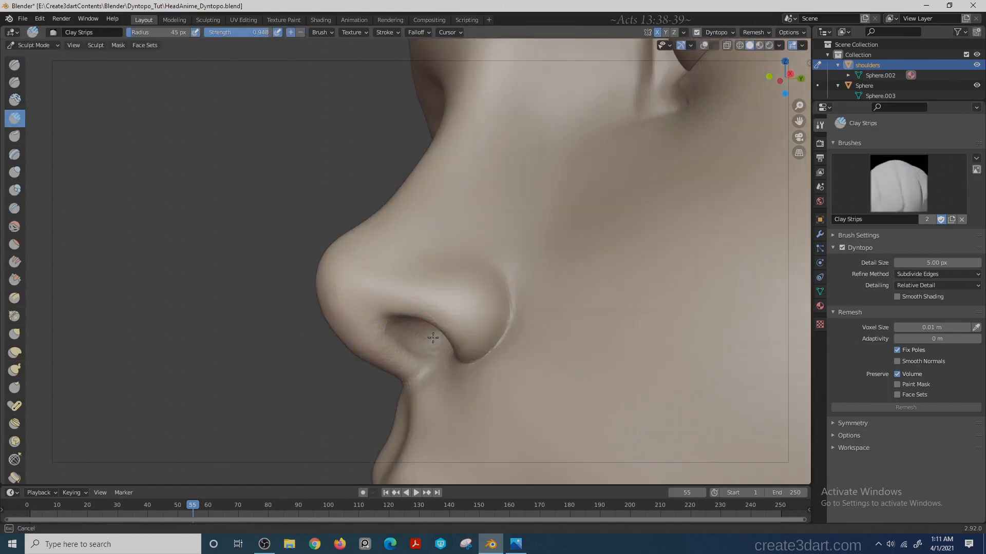
key(g)
mouse_move(363, 342)
middle_down()
mouse_move(416, 364)
mouse_move(587, 301)
middle_up()
scroll(521, 336, up, 2)
scroll(653, 267, down, 2)
mouse_move(653, 267)
middle_down()
mouse_move(605, 226)
mouse_move(534, 314)
mouse_move(519, 313)
middle_up()
scroll(534, 314, up, 2)
- Carve the philtrum groove between the nose and the upper lip with Clay Strips at 46 px radius
key(c)
key(f)
click(518, 318)
ctrl+drag(519, 313, 509, 275)
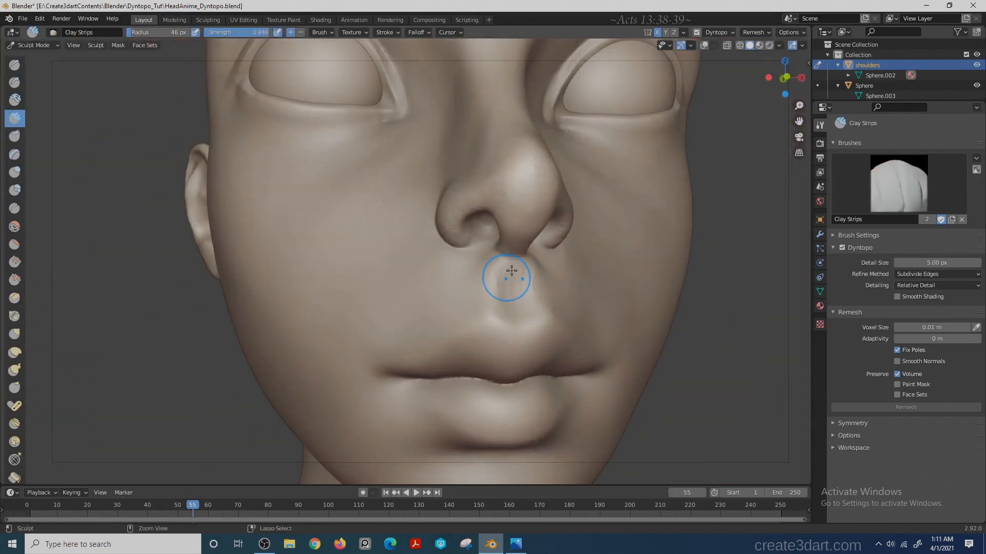
ctrl+drag(509, 315, 510, 323)
key(f)
click(505, 339)
- Set the Dyntopo detail size to 4 px and build up the ridge at the philtrum's base with Clay Strips at 56 px radius
middle_drag(713, 362, 696, 359)
drag(509, 334, 546, 317)
middle_drag(575, 314, 557, 311)
scroll(558, 311, up, 2)
click(900, 262)
drag(497, 331, 498, 317)
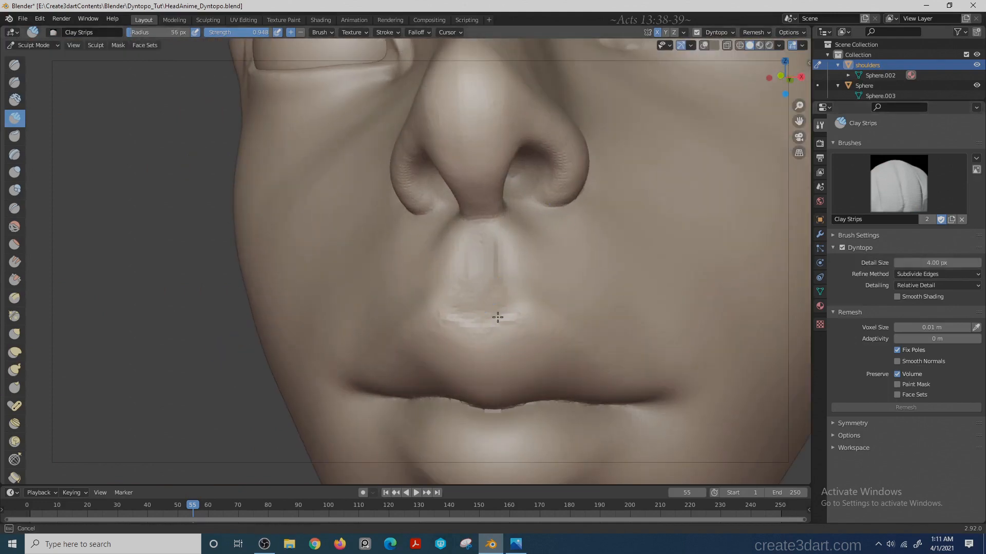
- Lower the Clay Strips strength to 0.733 and define the upper lip's border on both sides at 52 px radius
middle_drag(524, 312, 345, 357)
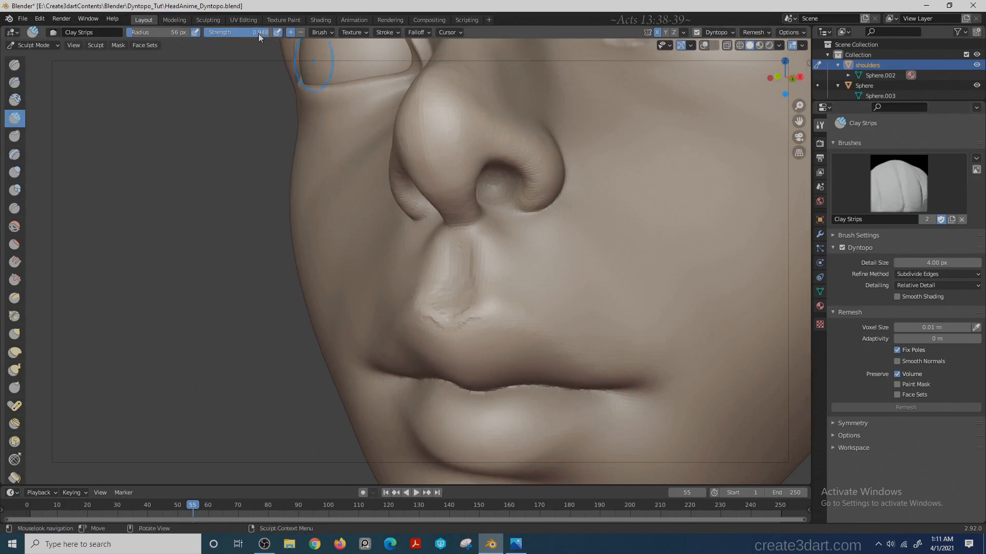
mouse_move(461, 310)
mouse_down()
mouse_move(487, 310)
mouse_move(449, 323)
mouse_up()
mouse_move(510, 326)
mouse_down()
mouse_move(630, 376)
mouse_move(502, 317)
mouse_up()
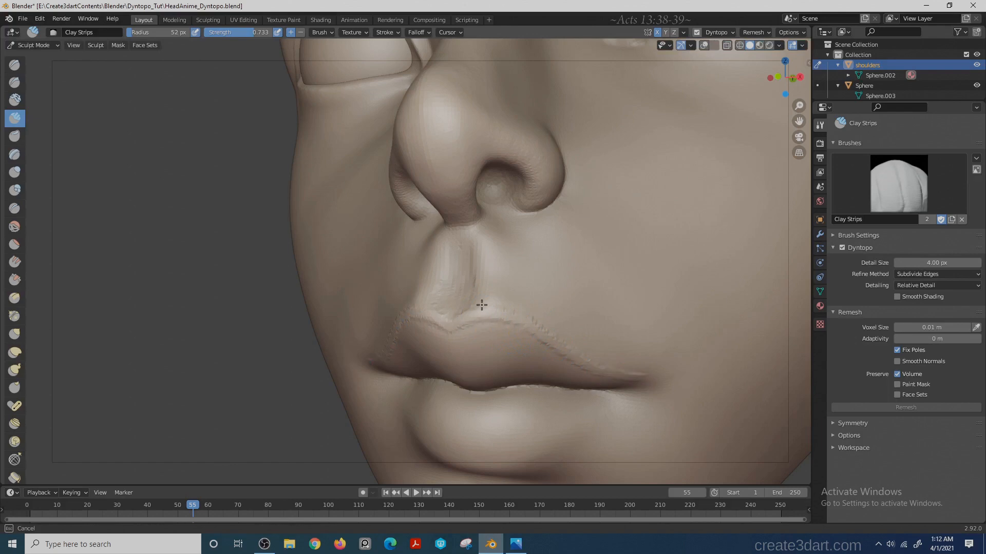
scroll(451, 324, down, 3)
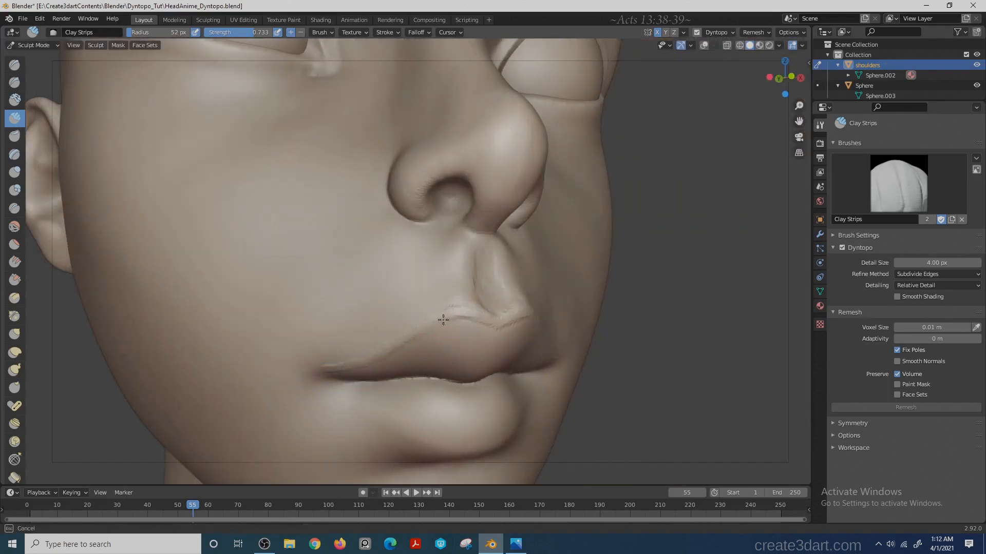
mouse_move(440, 322)
middle_down()
mouse_move(612, 305)
mouse_move(590, 307)
middle_up()
scroll(455, 342, up, 1)
scroll(304, 339, up, 2)
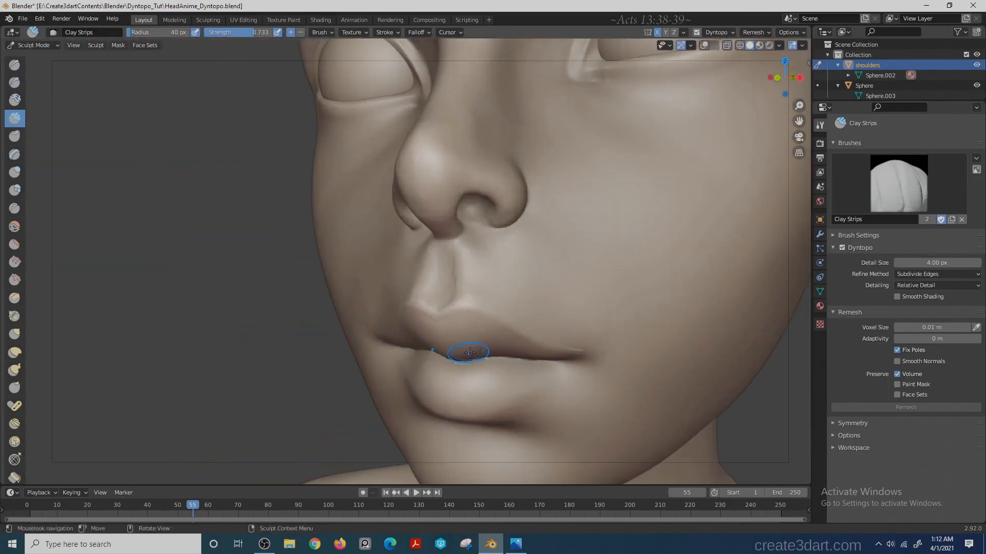
- Trace the lower lip's outline towards the mouth corner with the Crease brush at a small radius
key(shift+c)
key(c)
key(shift+c)
key(f)
click(525, 386)
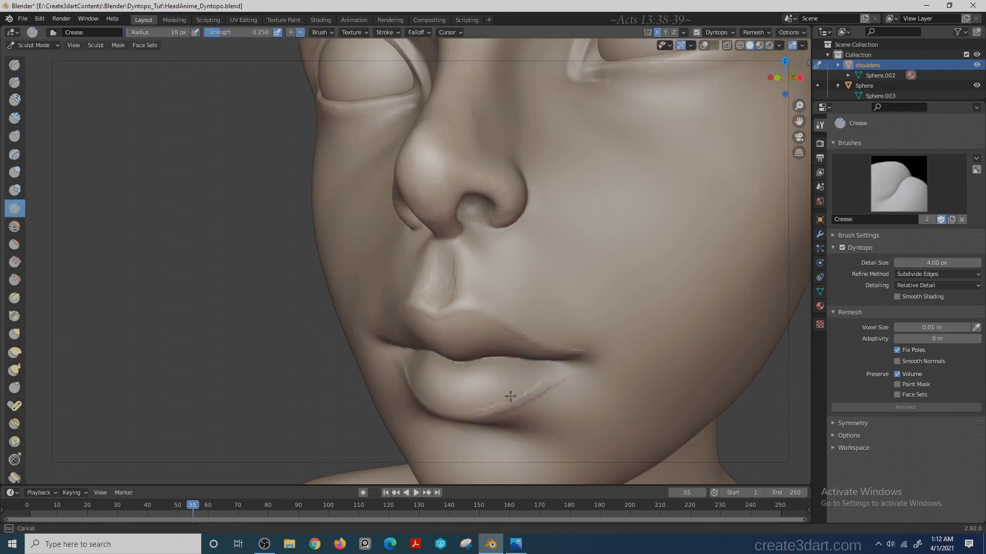
key(f)
drag(545, 376, 473, 415)
click(497, 403)
click(573, 373)
- Refine the lower lip's outline near the mouth corners with Clay Strips and view the face from the front
middle_drag(573, 373, 375, 378)
mouse_move(616, 253)
ctrl+mouse_down()
mouse_move(631, 237)
mouse_move(227, 290)
mouse_move(238, 348)
mouse_move(322, 336)
ctrl+mouse_up()
key(c)
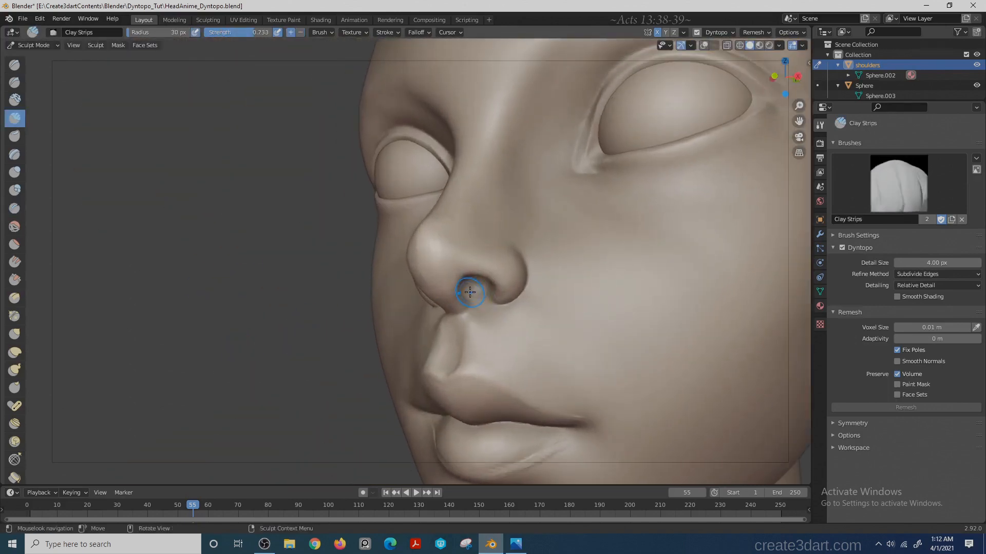
middle_drag(471, 288, 230, 372)
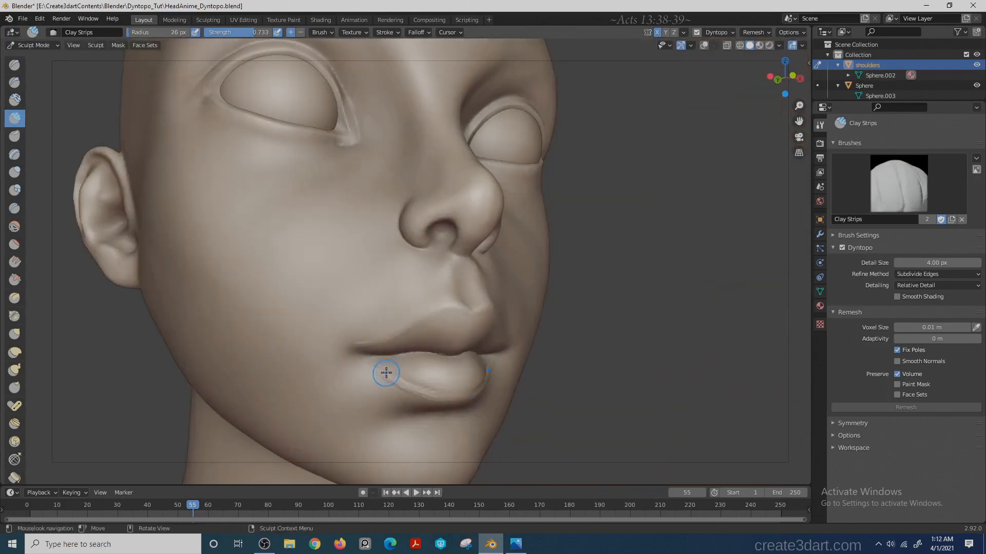
key(KP_1)
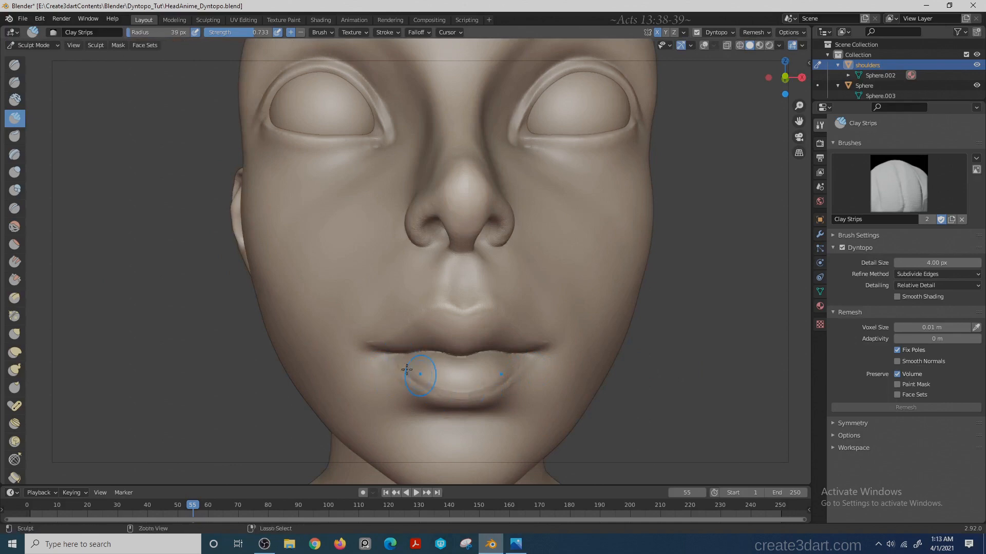
- Reshape the lower edge of the lower lip with the Grab brush, starting at 79 px radius
key(g)
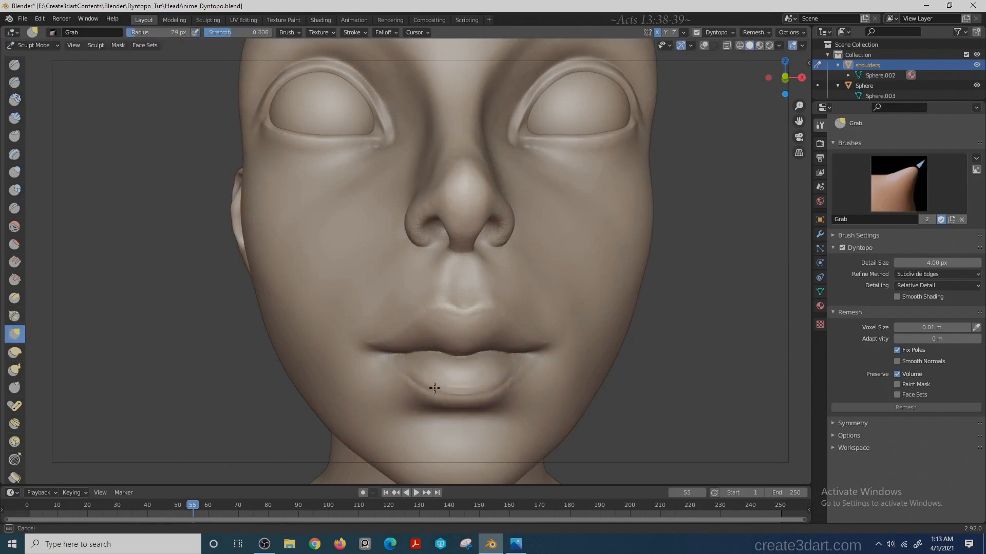
mouse_move(431, 387)
middle_down()
mouse_move(422, 367)
mouse_move(316, 379)
middle_up()
key(f)
click(455, 354)
middle_drag(405, 358, 614, 327)
middle_drag(462, 330, 432, 366)
- Reduce the Grab brush radius to 44 px and adjust the outer ends of the lower lip
key(f)
click(418, 366)
middle_drag(681, 322, 503, 353)
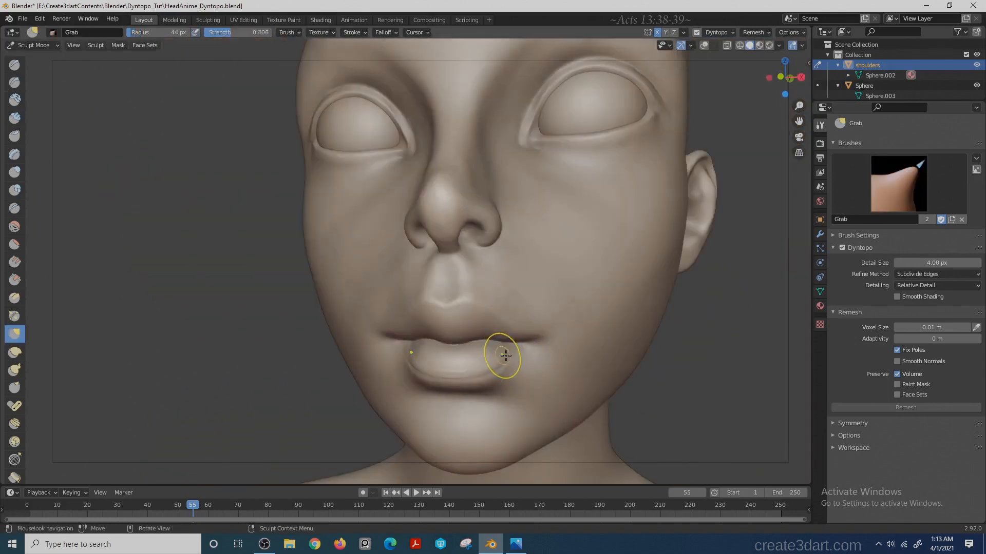
drag(510, 357, 513, 356)
key(f)
click(418, 340)
mouse_move(514, 356)
middle_down()
mouse_move(616, 350)
mouse_move(453, 313)
middle_up()
scroll(454, 313, down, 2)
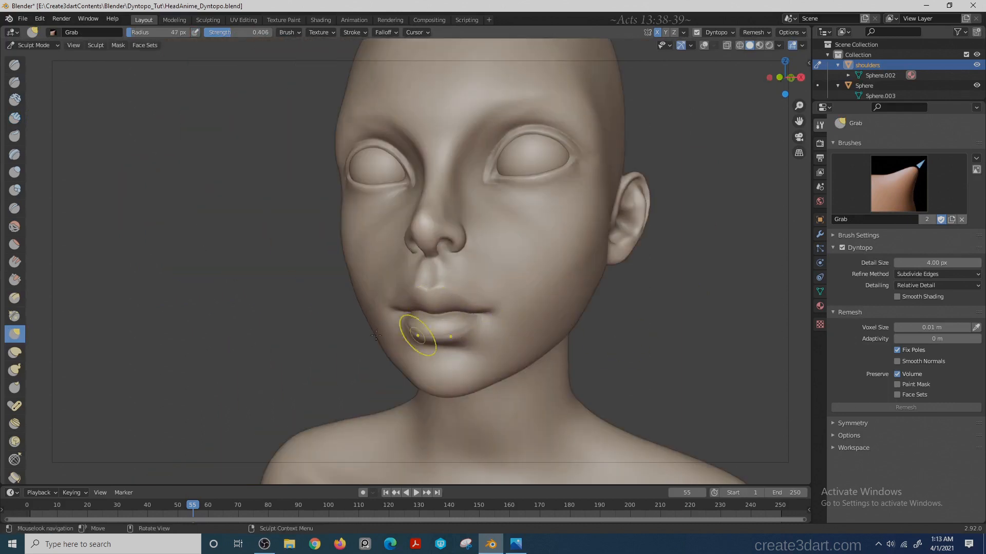
- Rebuild the lower lip's rim and its transition to the mouth corners with Clay Strips at about 35 px radius
middle_drag(144, 324, 205, 322)
ctrl+middle_drag(205, 323, 375, 357)
key(c)
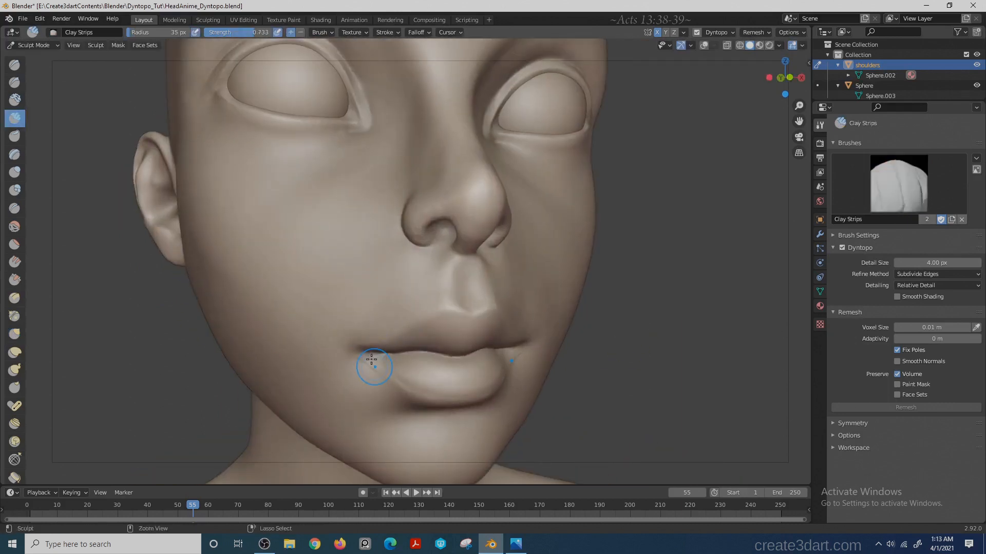
middle_drag(642, 365, 526, 390)
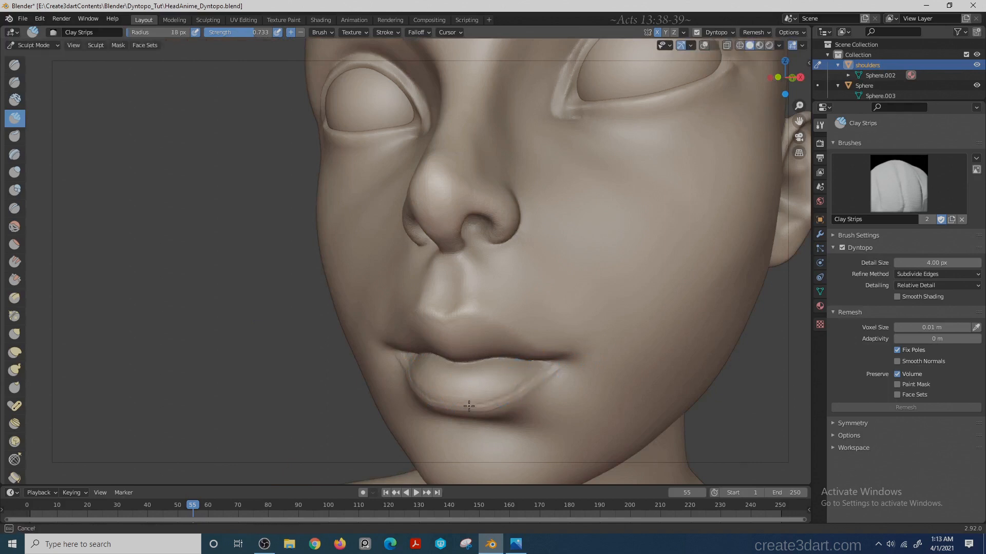
middle_drag(459, 403, 399, 361)
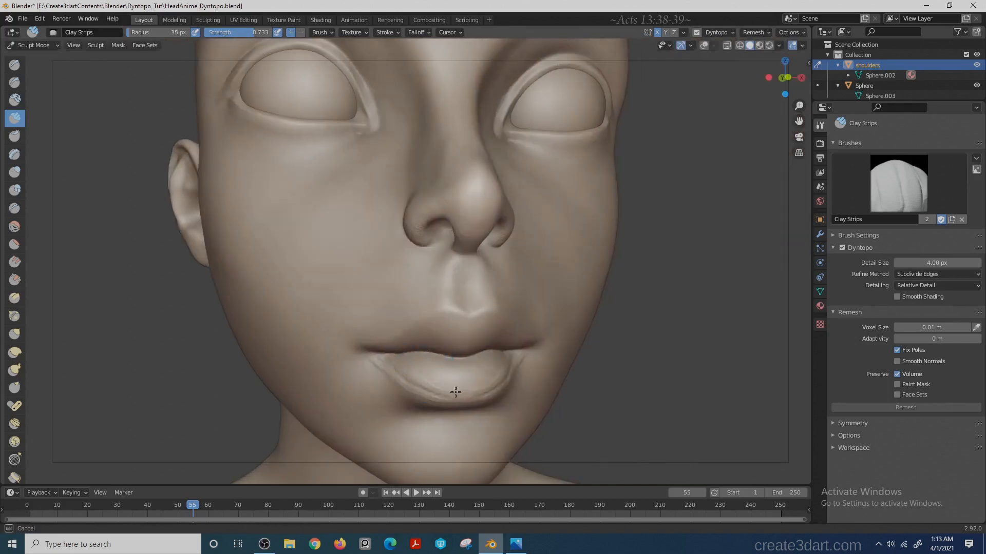
middle_drag(450, 381, 534, 354)
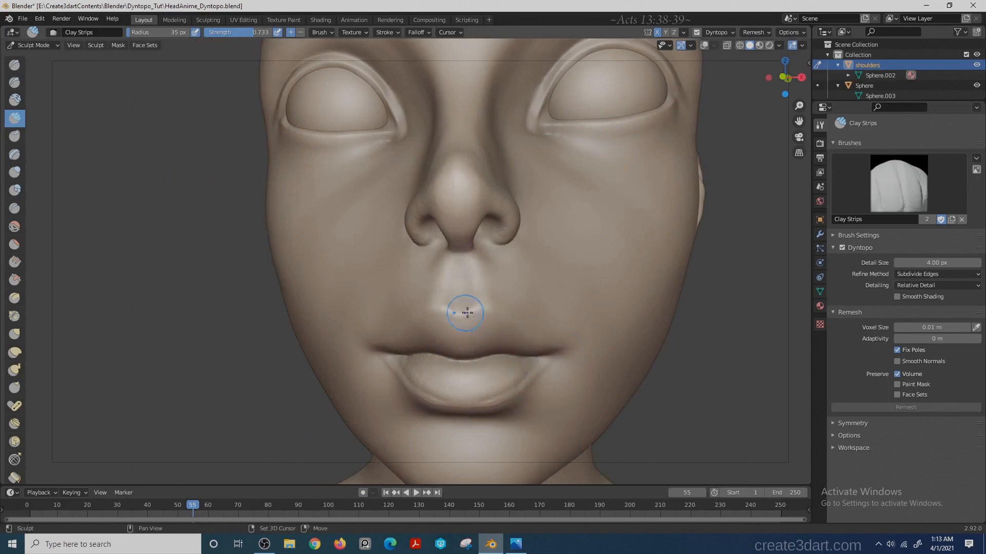
- Examine the shape of the lips and nose from several angles and distances
middle_drag(467, 313, 418, 374)
scroll(455, 323, down, 3)
middle_drag(568, 364, 245, 315)
scroll(463, 321, down, 6)
scroll(257, 334, up, 9)
middle_drag(305, 335, 431, 349)
scroll(455, 396, up, 3)
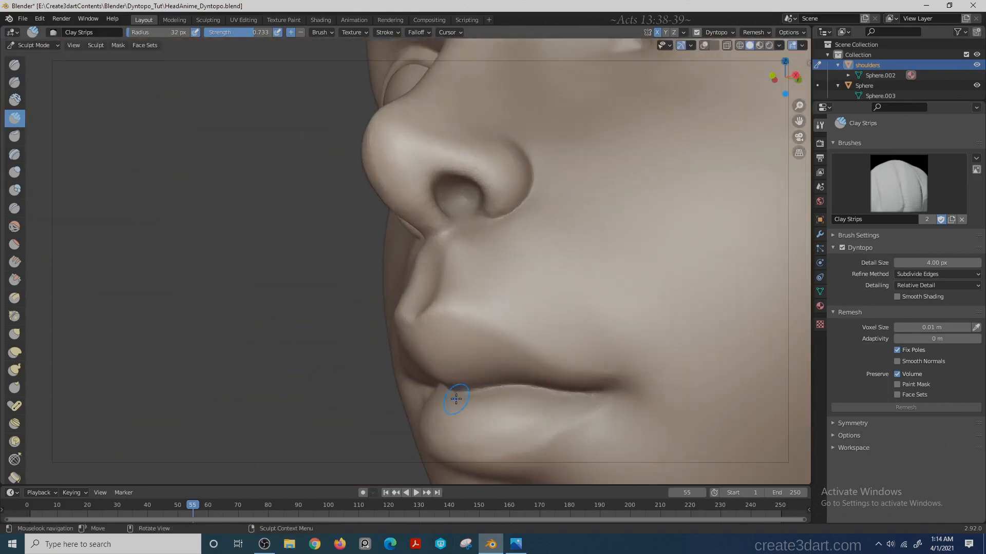
- Enlarge the Clay Strips radius to 48 px and then 66 px and fill out the middle of the lower lip
key(f)
click(431, 358)
mouse_move(361, 412)
middle_down()
mouse_move(411, 364)
mouse_move(441, 358)
middle_up()
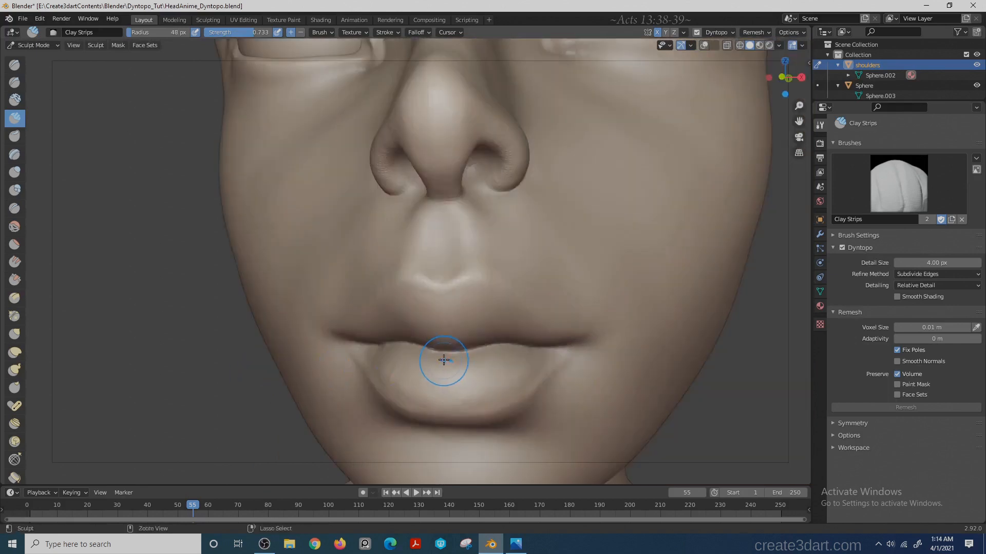
key(f)
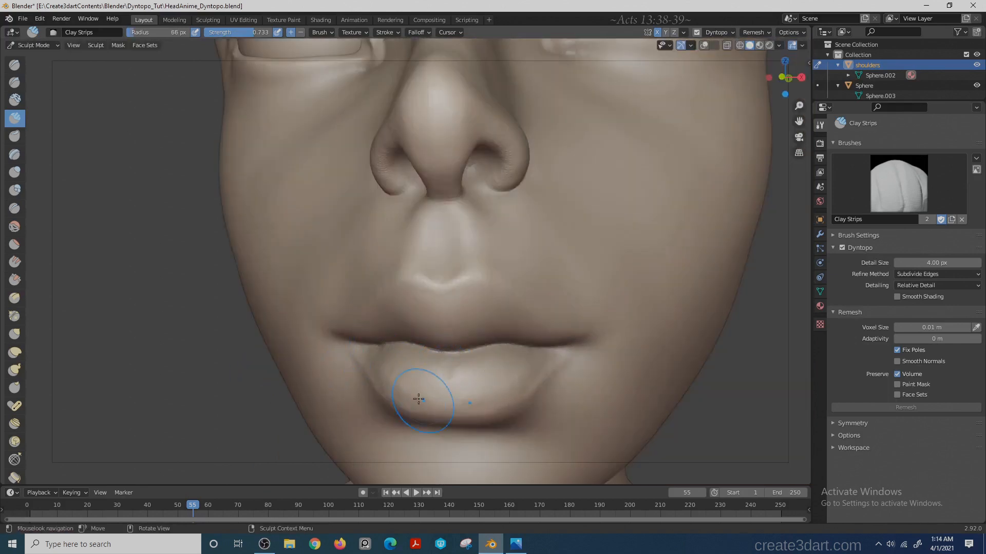
- Shape the lower lip's upper edge and sides with Clay Strips at 44 px and then 58 px radius
shift+middle_drag(171, 382, 213, 350)
scroll(213, 349, up, 1)
key(f)
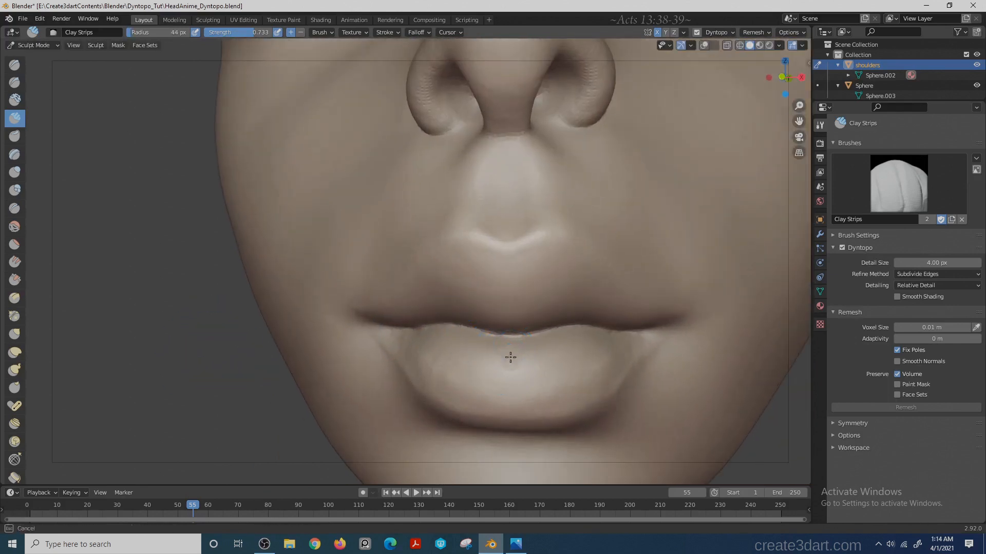
key(f)
drag(618, 372, 597, 360)
mouse_move(194, 396)
middle_down()
mouse_move(202, 411)
mouse_move(264, 405)
middle_up()
mouse_move(436, 350)
mouse_down()
mouse_move(425, 345)
mouse_move(477, 365)
mouse_up()
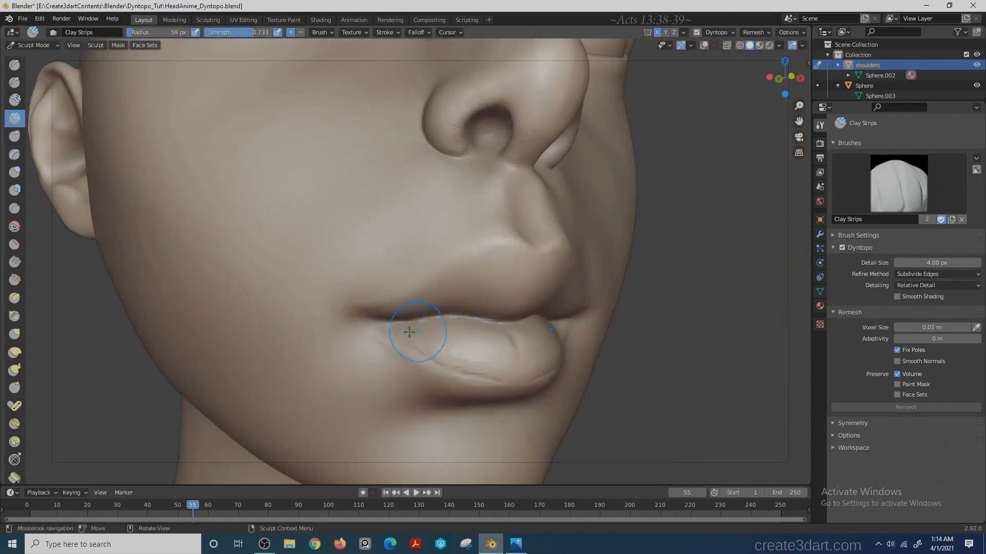
- Set the Smooth brush strength to 0.348 and rework the lower lip's outline with Clay Strips at 46 px radius
click(15, 227)
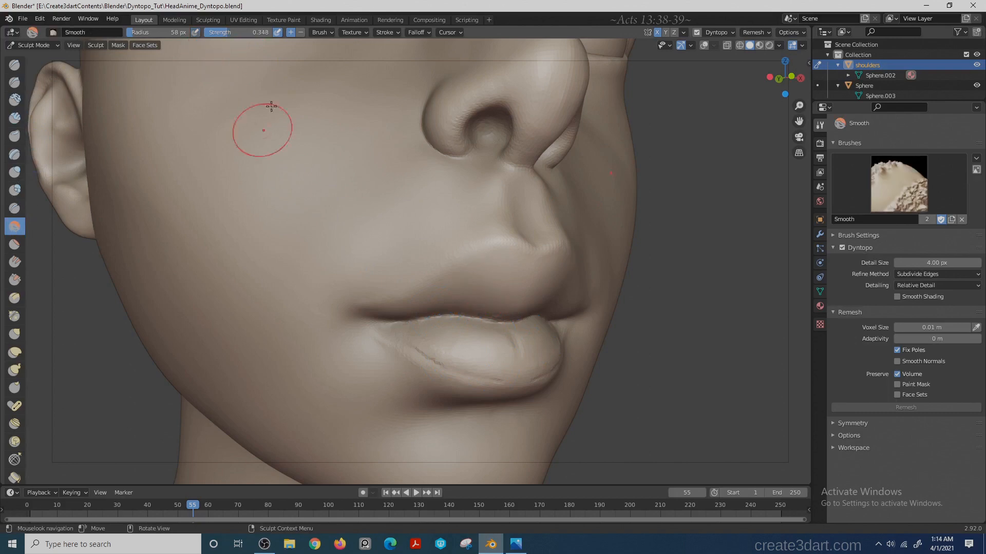
key(c)
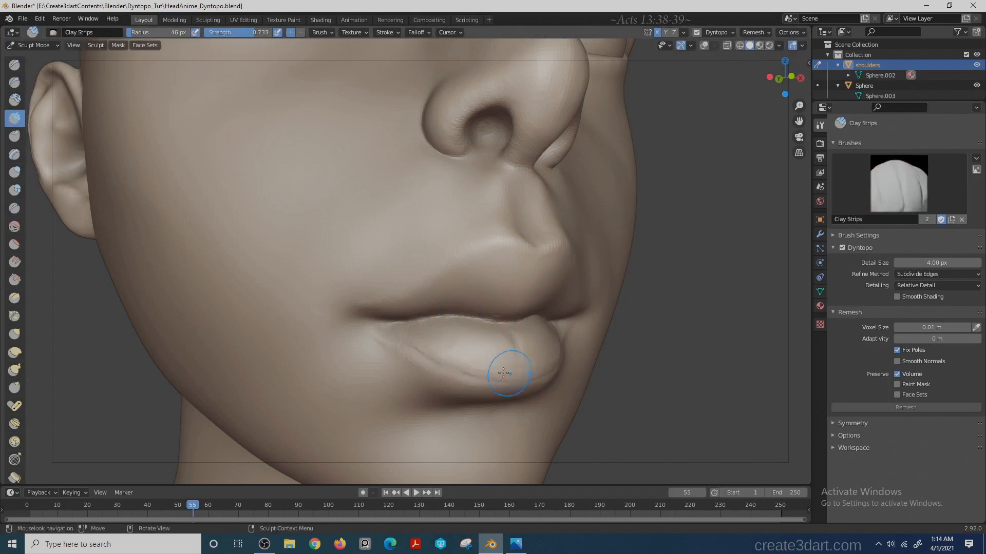
key(KP_1)
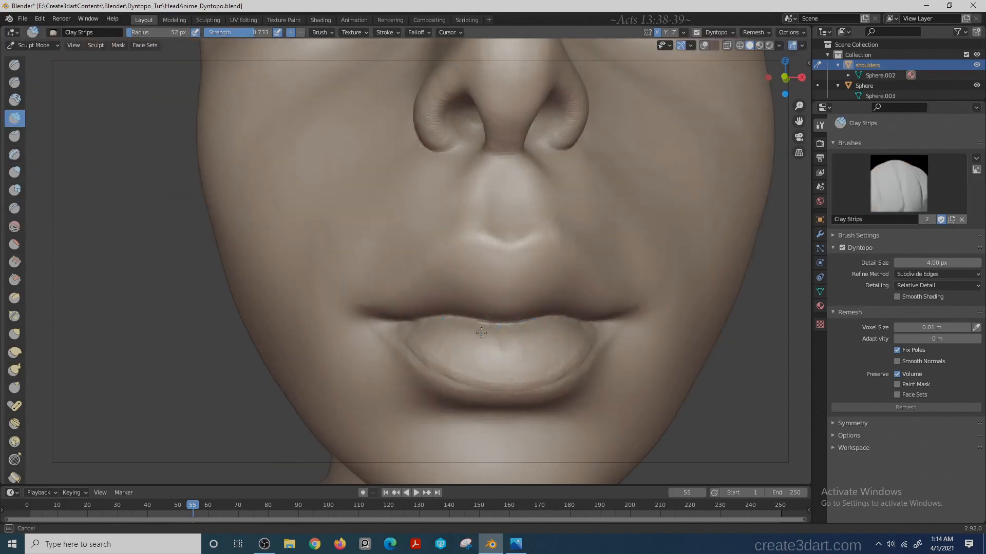
- Sharpen the line between the lips out to the mouth corners with the Crease brush at 32 px radius
key(shift+c)
mouse_move(472, 319)
middle_down()
mouse_move(238, 353)
mouse_move(356, 324)
middle_up()
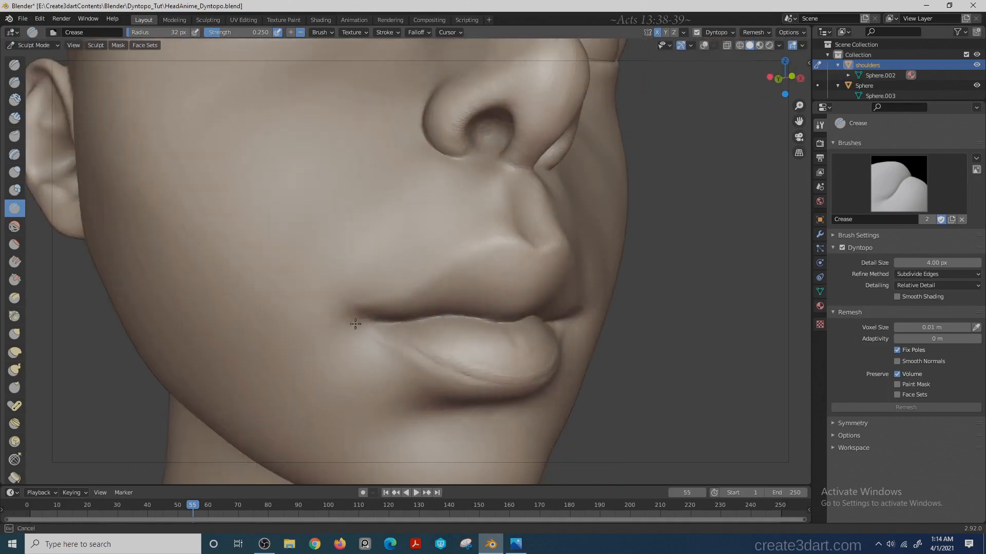
middle_drag(512, 325, 527, 307)
- Define the upper lip's outer border down to the mouth corner with Clay Strips at 69 px radius
key(c)
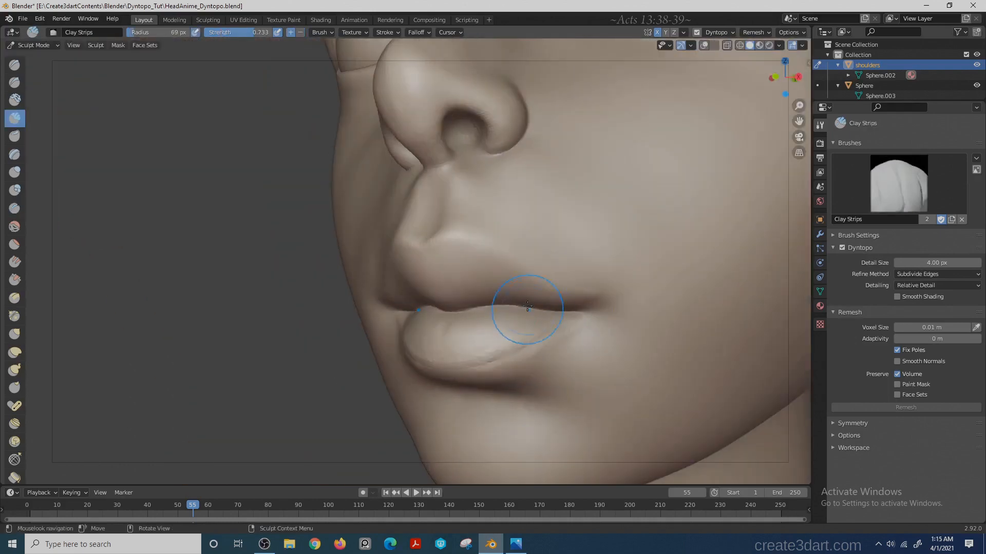
drag(519, 258, 596, 288)
mouse_move(484, 231)
mouse_down()
mouse_move(452, 225)
mouse_move(496, 235)
mouse_up()
- Pull the mouth corner inward with the Grab brush at 97 px radius and check the lips from a wider view
key(g)
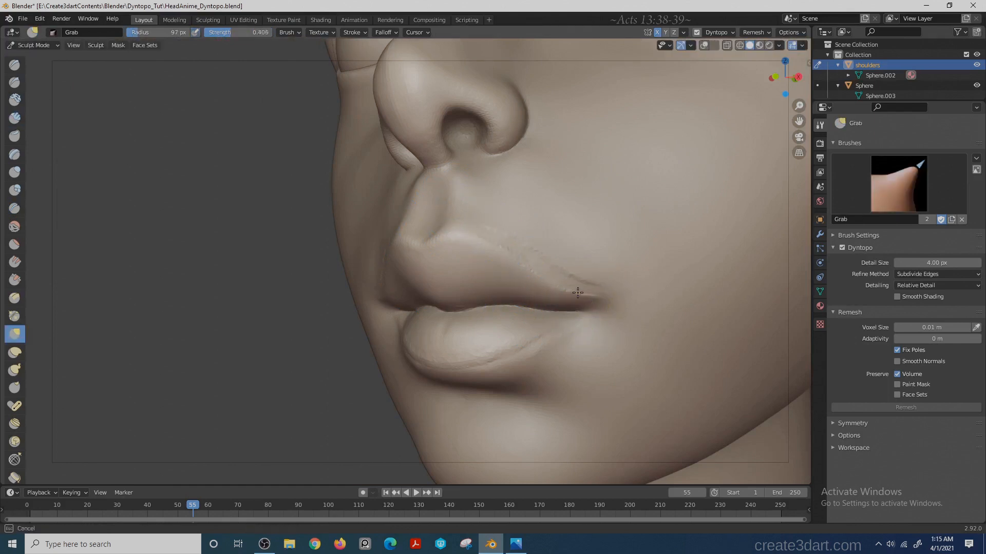
drag(576, 290, 550, 288)
scroll(449, 315, down, 2)
mouse_move(405, 303)
middle_down()
mouse_move(448, 314)
mouse_move(360, 298)
middle_up()
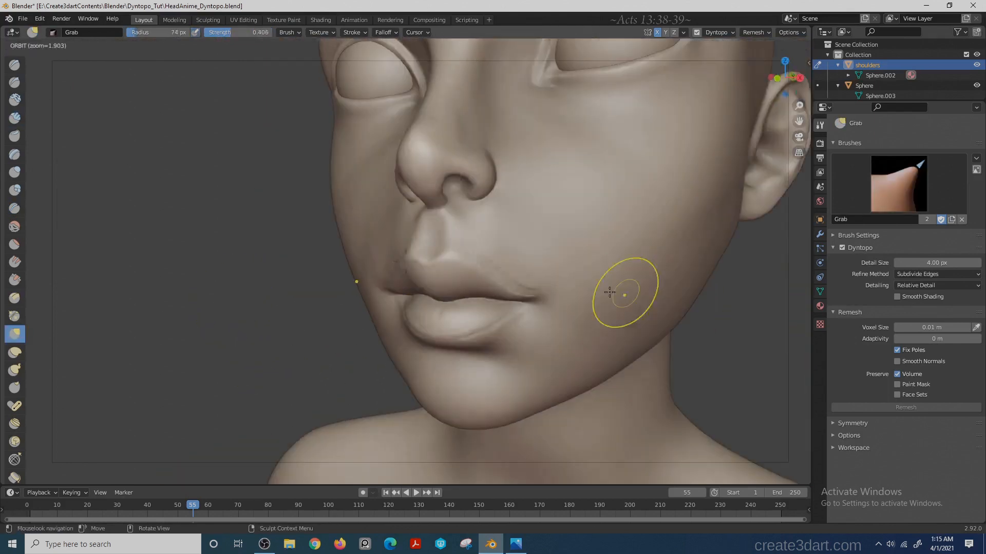
- Build up the lower lip's surface with Clay Strips at 28 px radius
scroll(623, 293, up, 1)
key(f)
drag(477, 264, 501, 275)
key(shift+c)
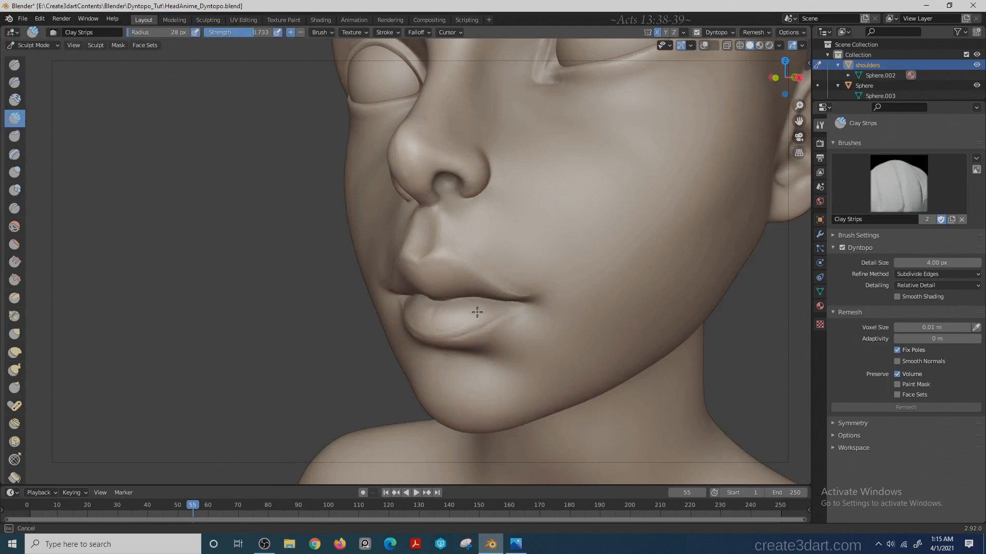
drag(477, 312, 480, 311)
middle_drag(287, 333, 281, 328)
- Define the lower lip's outer edge up to the mouth corner with Clay Strips at 34 px radius
scroll(281, 328, up, 2)
drag(551, 312, 561, 320)
scroll(360, 365, up, 2)
drag(607, 360, 564, 375)
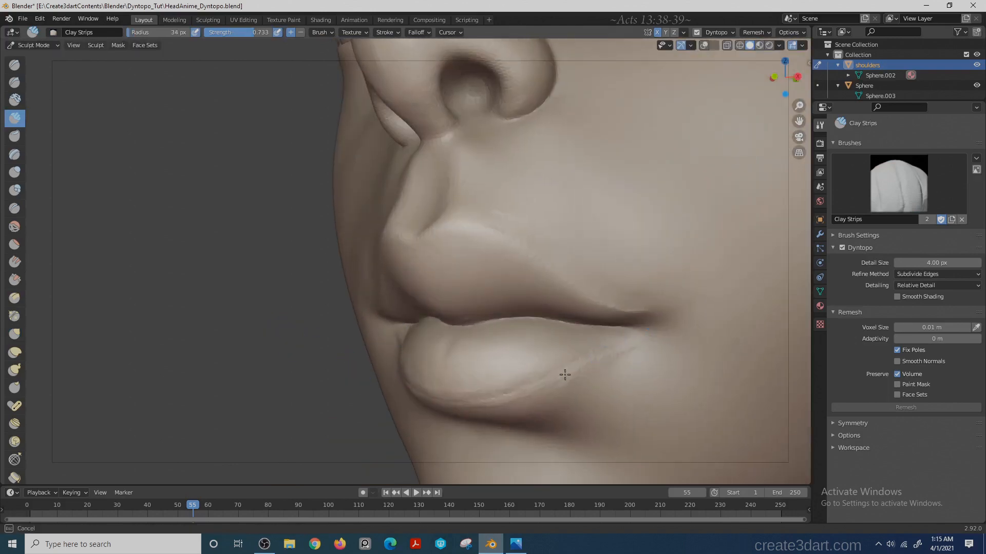
middle_drag(313, 403, 374, 355)
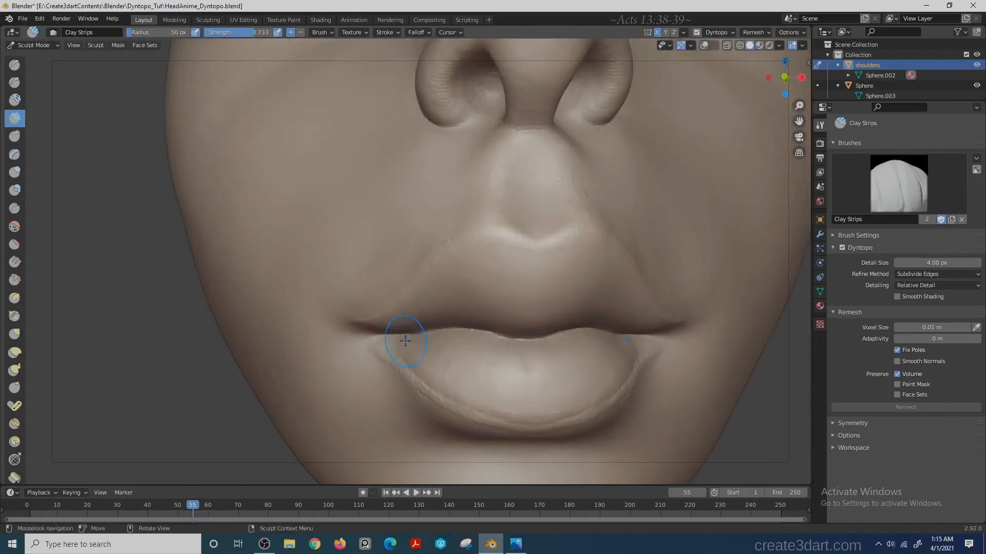
middle_drag(214, 373, 193, 276)
- Adjust the lower lip near the mouth corner with the Grab brush at about 57 px radius
key(g)
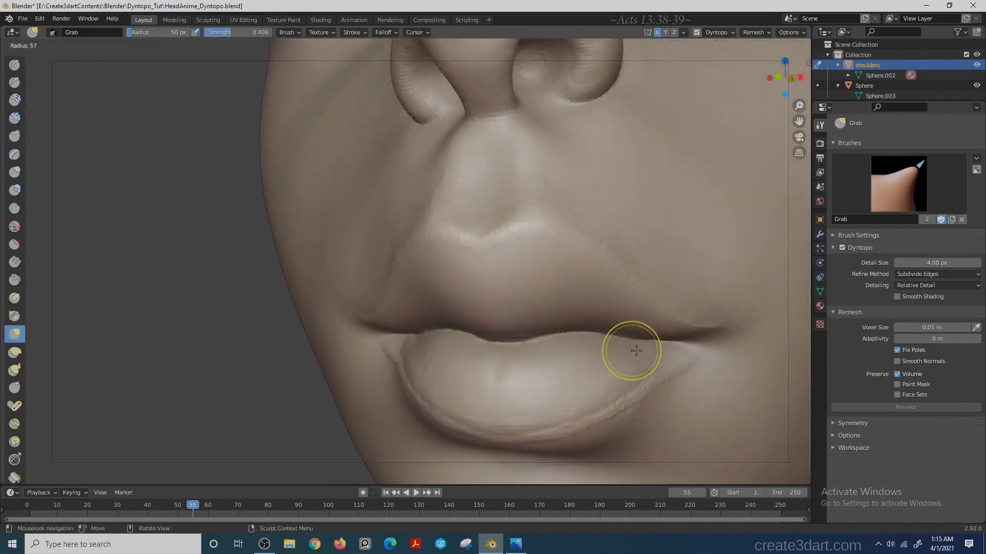
drag(631, 348, 633, 343)
scroll(570, 338, down, 3)
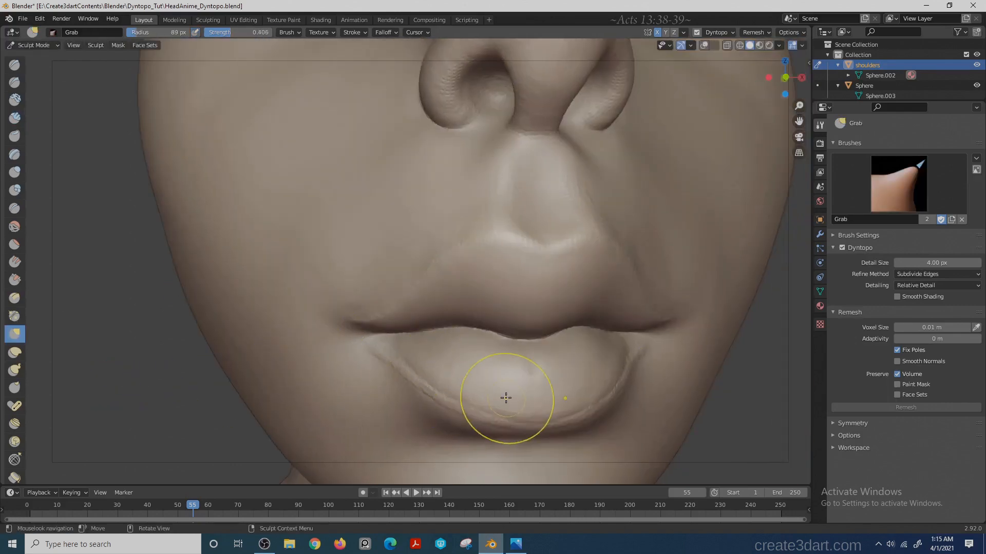
- Reshape the upper lip and philtrum area with the Grab brush at 76 px radius, checking several angles
scroll(519, 268, down, 2)
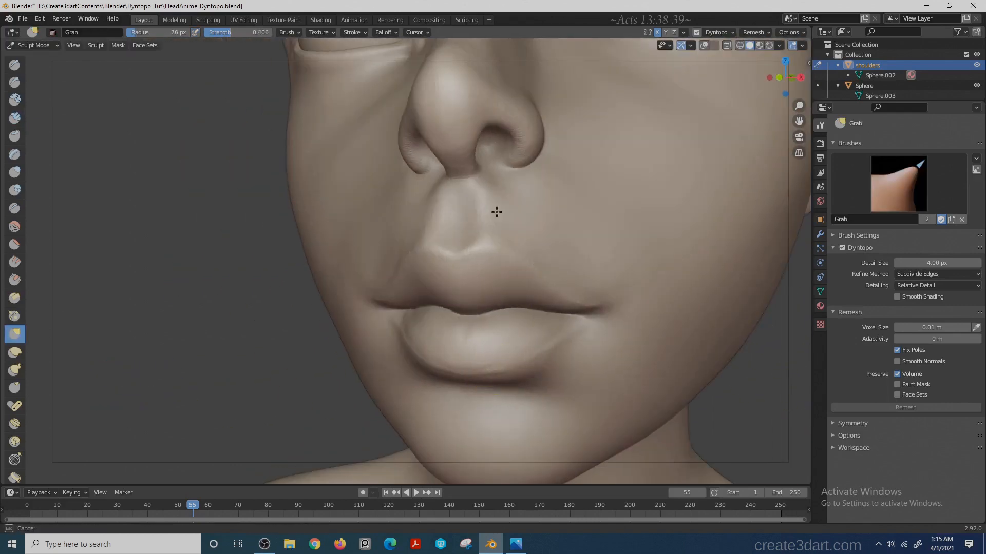
scroll(286, 301, down, 3)
mouse_move(704, 305)
mouse_down()
mouse_move(478, 300)
mouse_move(468, 271)
mouse_up()
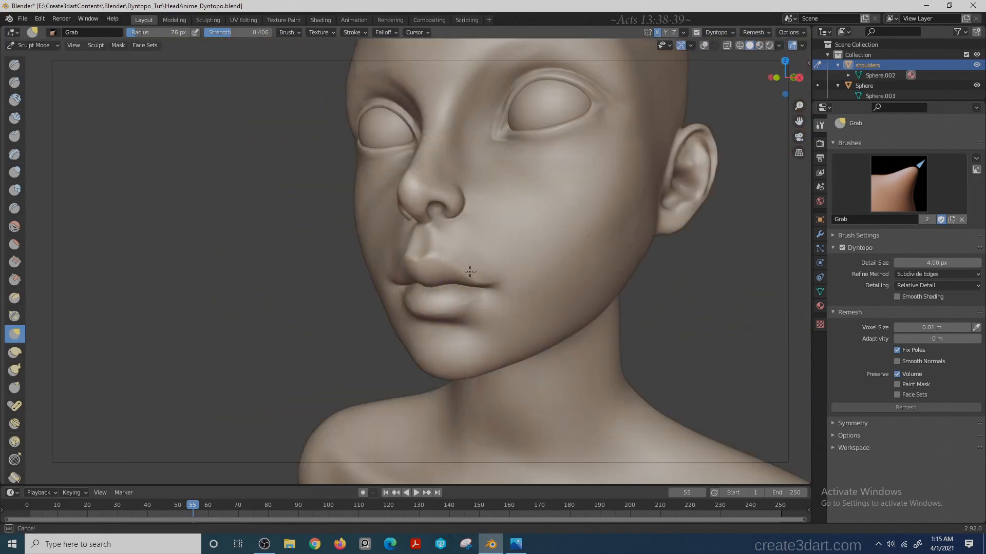
drag(216, 265, 390, 265)
scroll(653, 295, down, 4)
drag(653, 295, 580, 261)
scroll(322, 339, up, 7)
- Build up the upper lip's border around the Cupid's bow with Clay Strips at 41 px radius
key(c)
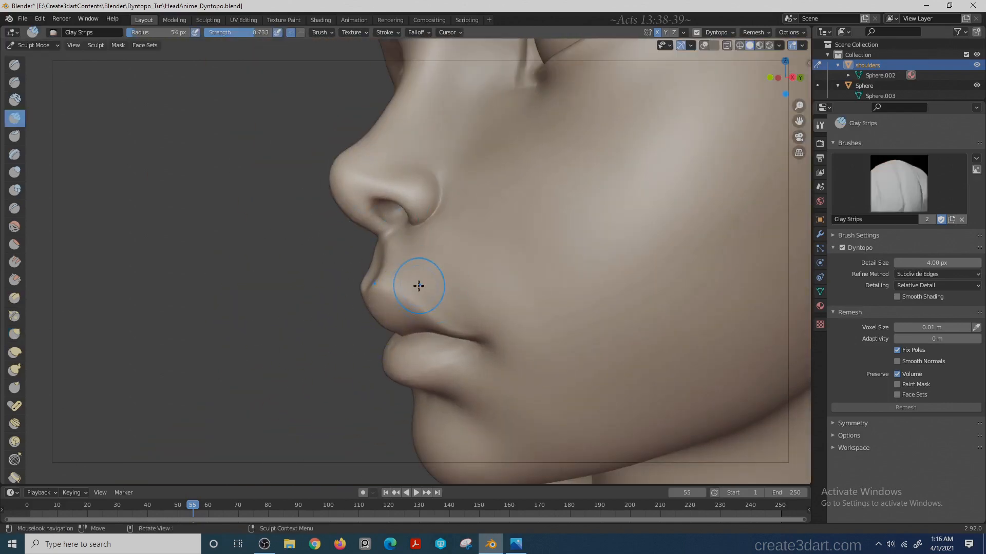
drag(318, 293, 463, 296)
scroll(385, 296, up, 3)
middle_drag(319, 311, 370, 305)
key(f)
click(475, 299)
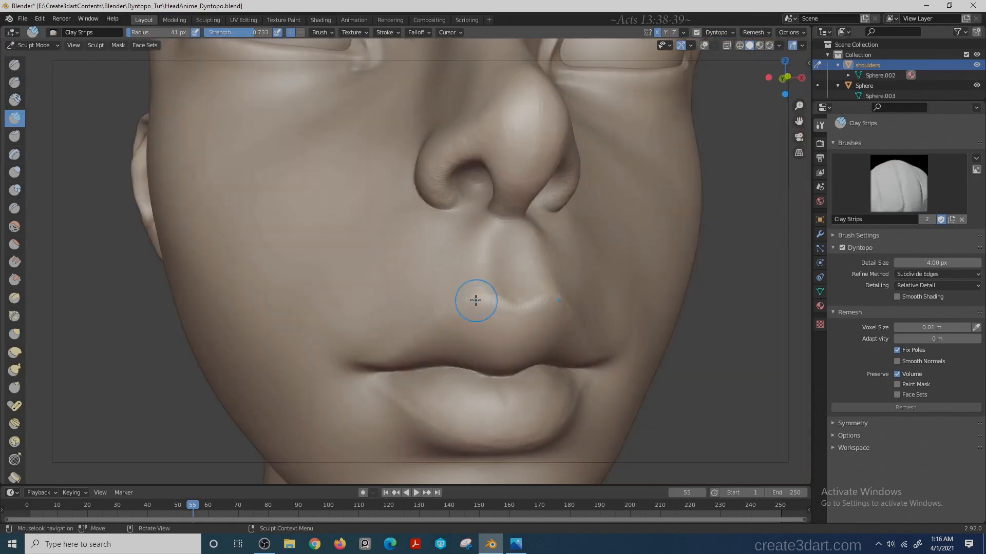
drag(475, 299, 500, 300)
middle_drag(522, 306, 580, 308)
drag(484, 310, 440, 335)
- Refine the philtrum beneath the nose and the lips' surface with Clay Strips at 41 px radius
alt+drag(712, 358, 545, 305)
scroll(545, 305, down, 4)
key(bracketleft)
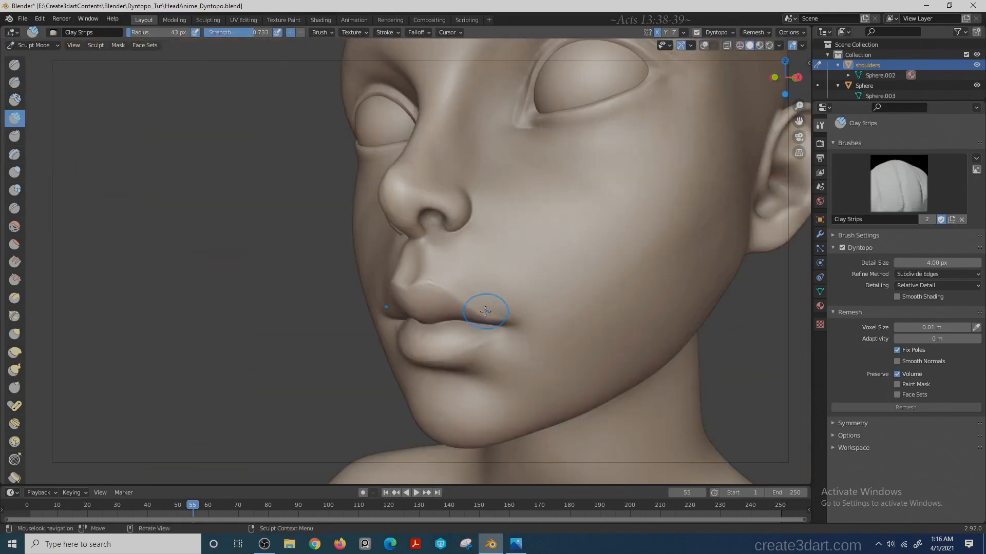
alt+drag(444, 292, 359, 313)
scroll(249, 336, up, 3)
alt+drag(248, 337, 277, 329)
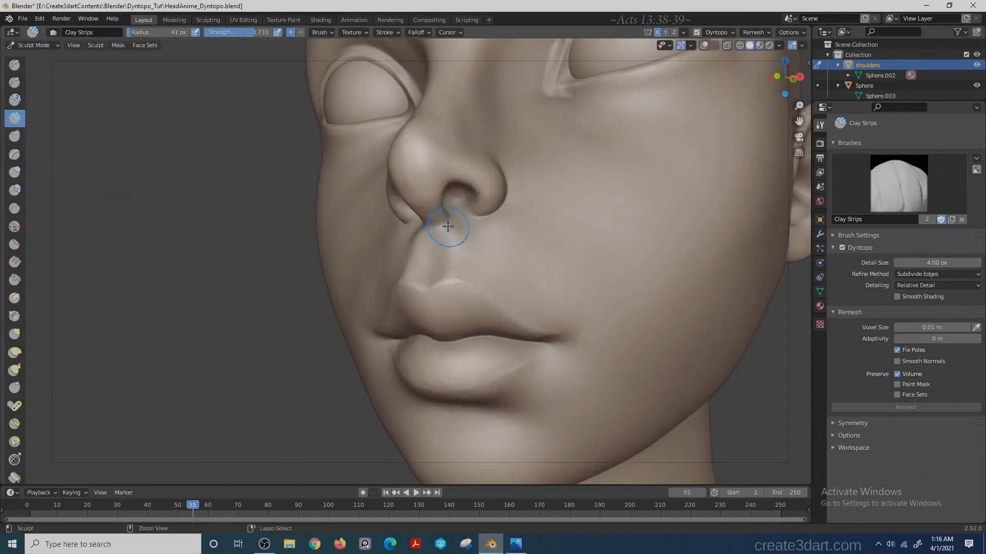
mouse_move(447, 227)
ctrl+mouse_down()
mouse_move(449, 242)
mouse_move(451, 226)
ctrl+mouse_up()
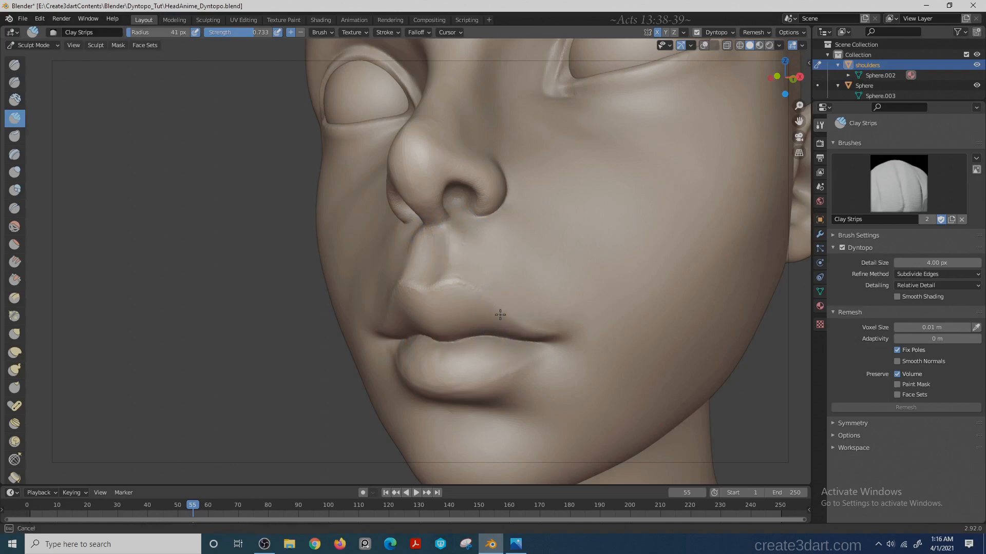
mouse_move(457, 353)
mouse_down()
mouse_move(439, 352)
mouse_move(441, 363)
mouse_up()
- Smooth the lower lip and rework its outer edge with Clay Strips at 17 px radius
middle_drag(380, 359, 447, 361)
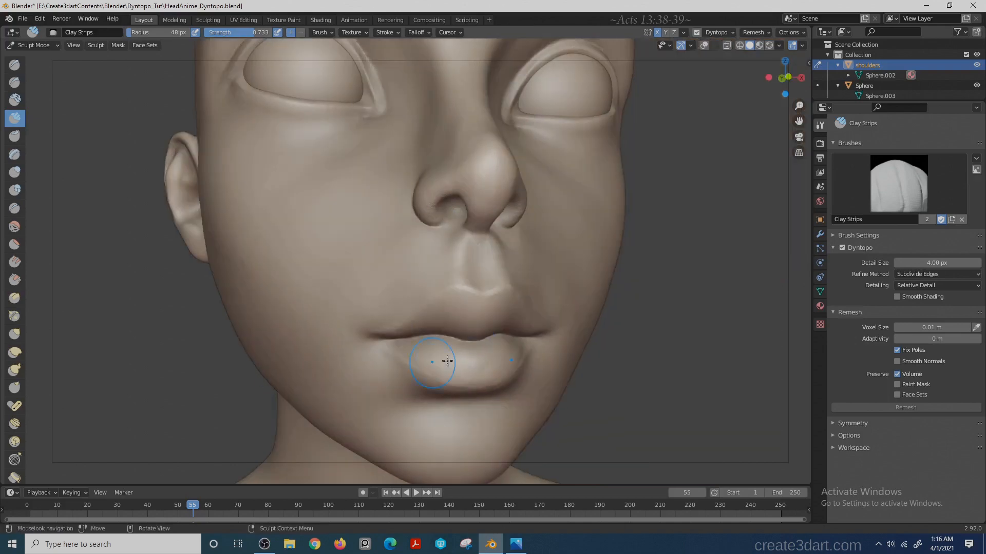
key(f)
click(471, 348)
middle_drag(518, 348, 487, 348)
shift+drag(488, 348, 465, 376)
middle_drag(448, 376, 462, 361)
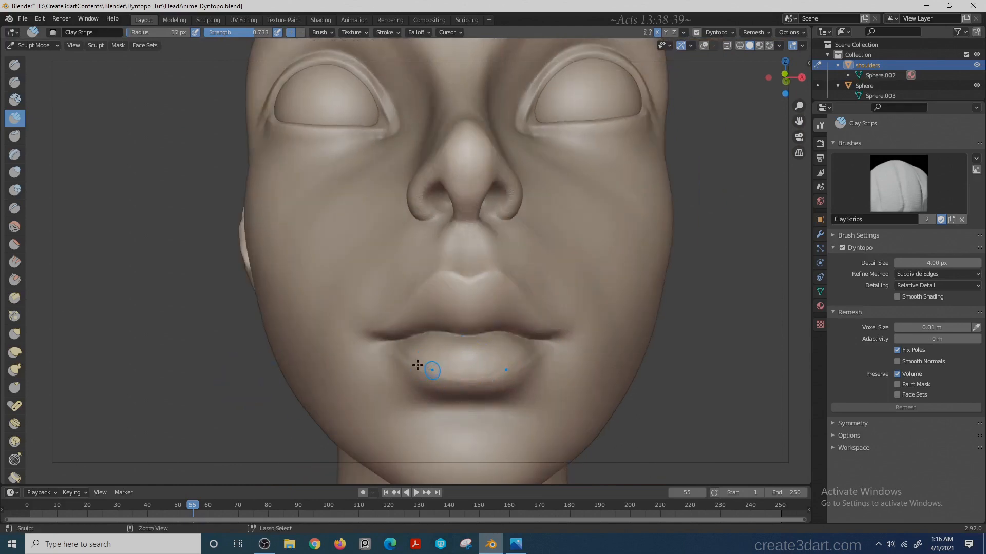
drag(418, 365, 441, 374)
- Nudge the lips and mouth corners into shape with the Grab brush at 56 px radius
mouse_move(708, 296)
ctrl+middle_down()
mouse_move(709, 341)
mouse_move(677, 341)
ctrl+middle_up()
key(f)
click(471, 353)
key(g)
drag(471, 349, 479, 333)
middle_drag(253, 350, 309, 350)
key(f)
click(435, 334)
drag(399, 352, 399, 357)
middle_drag(400, 357, 343, 358)
drag(493, 350, 485, 342)
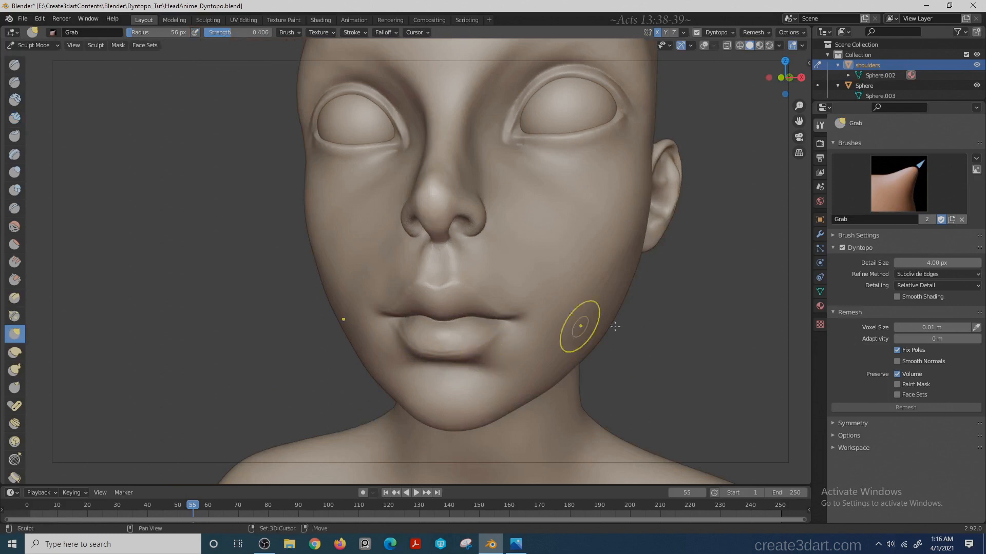
- Fine-tune the mouth's shape from the front with a small Grab brush adjustment
middle_drag(615, 327, 570, 324)
middle_drag(344, 293, 405, 286)
ctrl+middle_drag(696, 295, 695, 354)
mouse_move(362, 292)
middle_down()
mouse_move(281, 292)
mouse_move(330, 375)
mouse_move(361, 375)
middle_up()
key(f)
click(465, 360)
drag(451, 360, 444, 359)
- Shift the lower lip with the Grab brush at 87 px radius and check the whole head from both sides
ctrl+middle_drag(232, 266, 231, 339)
middle_drag(231, 339, 390, 339)
ctrl+middle_drag(391, 340, 508, 302)
key(f)
click(485, 429)
drag(430, 431, 437, 441)
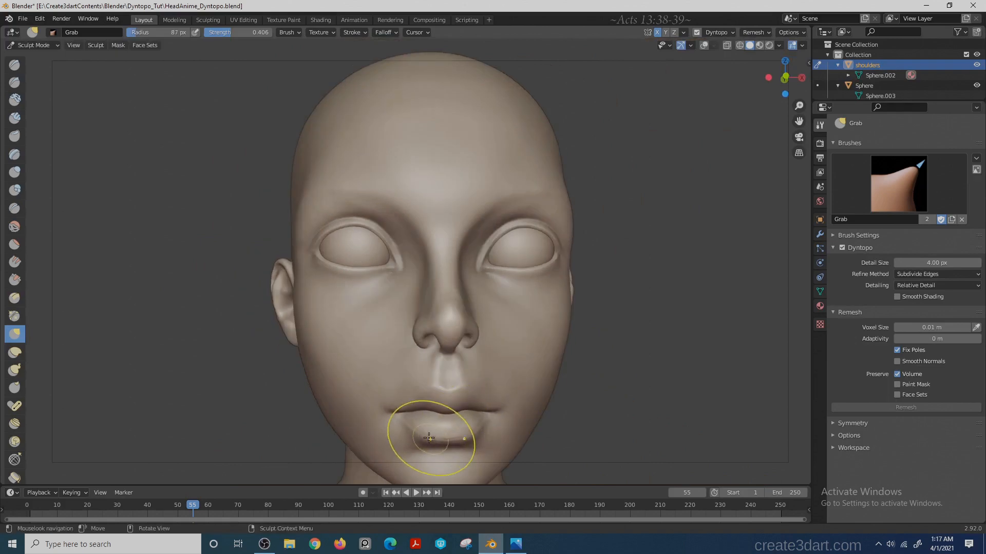
middle_drag(607, 404, 290, 449)
middle_drag(291, 370, 534, 329)
ctrl+middle_drag(534, 328, 556, 364)
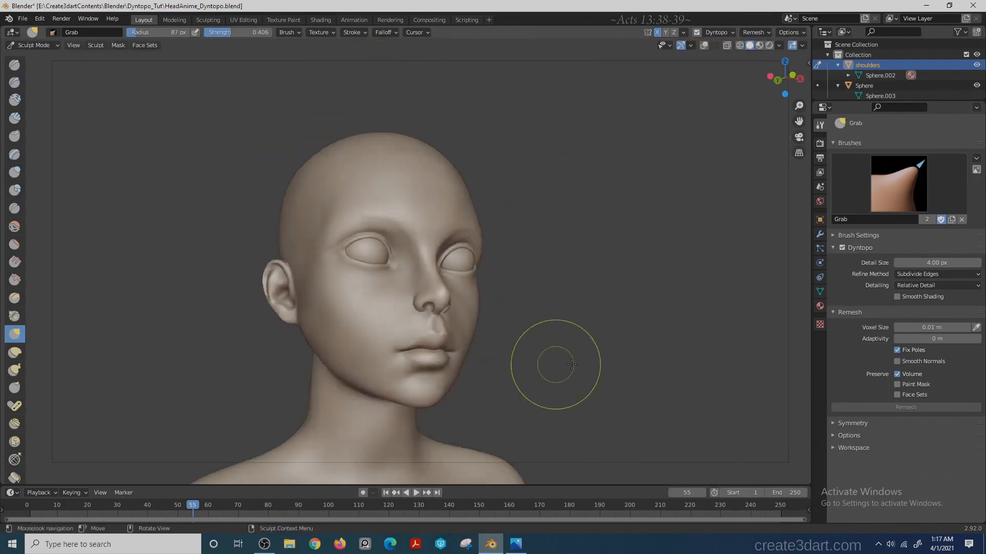
mouse_move(673, 352)
middle_down()
mouse_move(623, 331)
mouse_move(651, 311)
middle_up()
middle_drag(652, 311, 552, 316)
- Carve the groove under the ear's upper rim with the Crease brush at 35 px radius
key(c)
mouse_move(667, 344)
ctrl+middle_down()
mouse_move(678, 308)
mouse_move(740, 256)
ctrl+middle_up()
mouse_move(739, 257)
shift+middle_down()
mouse_move(576, 206)
mouse_move(563, 265)
shift+middle_up()
click(322, 32)
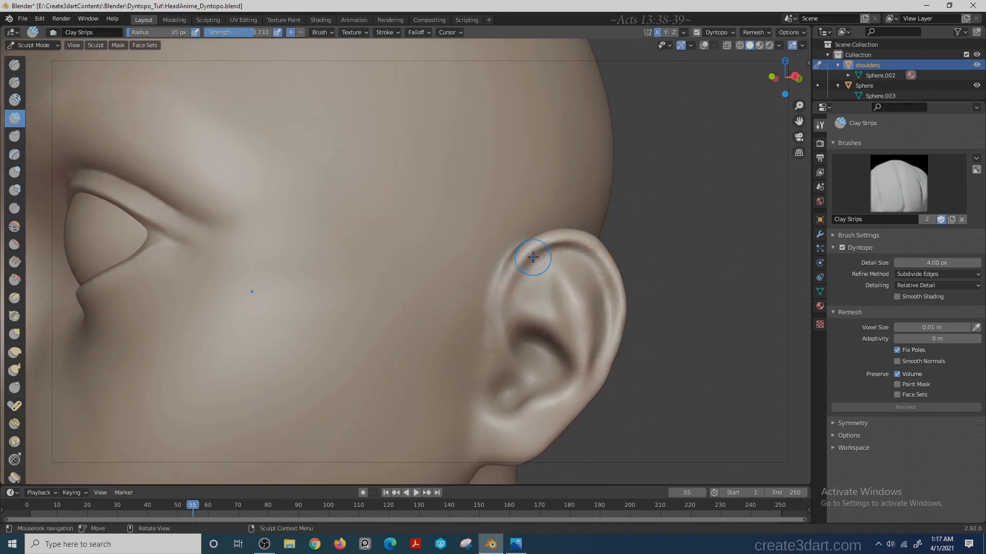
ctrl+middle_drag(765, 267, 771, 239)
mouse_move(772, 239)
shift+middle_down()
mouse_move(660, 229)
mouse_move(657, 212)
shift+middle_up()
key(shift+c)
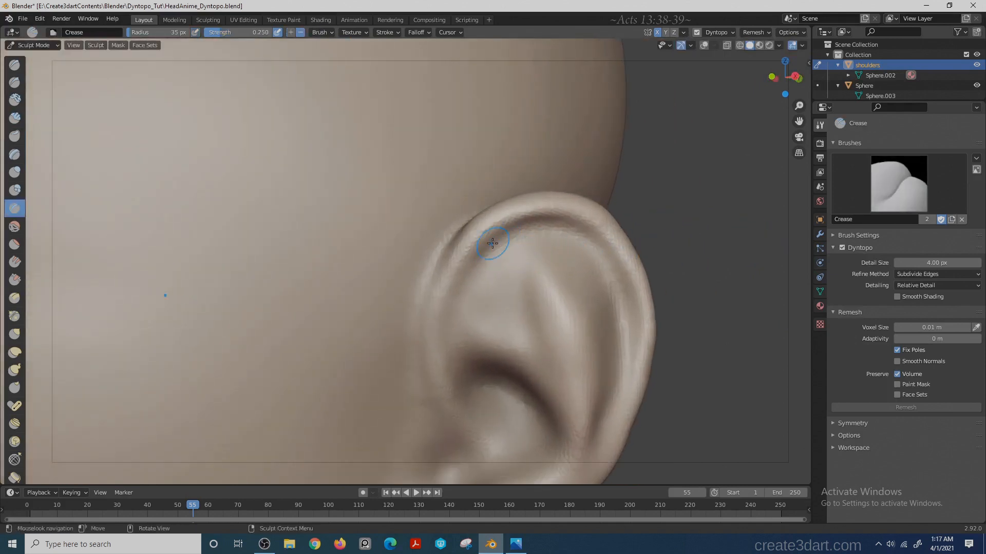
mouse_move(525, 225)
mouse_down()
mouse_move(576, 229)
mouse_move(558, 220)
mouse_up()
middle_drag(558, 215, 572, 223)
- Deepen the ear's rim groove toward its front with the Crease brush at 27 px radius
mouse_move(572, 222)
mouse_down()
mouse_move(455, 292)
mouse_move(469, 295)
mouse_move(493, 260)
mouse_up()
middle_drag(490, 262, 499, 281)
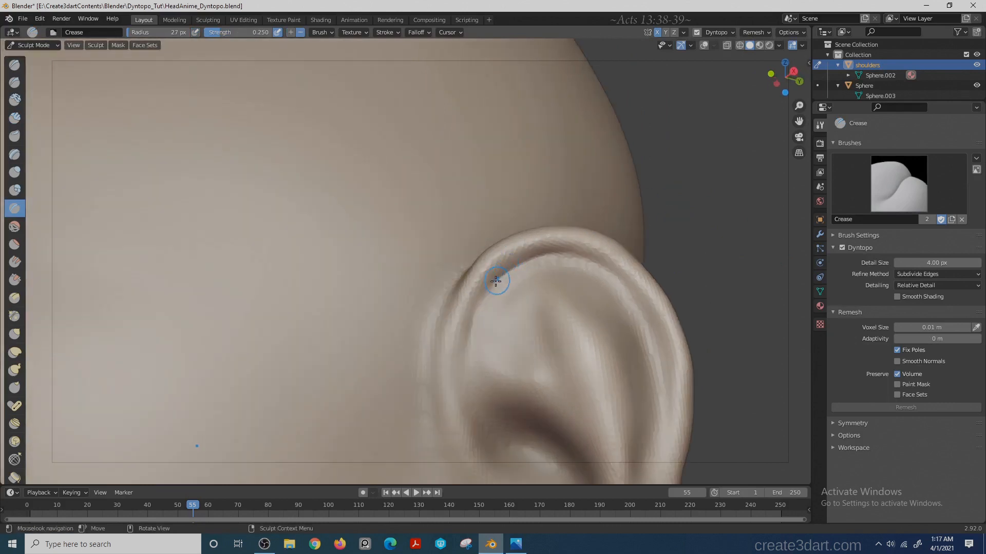
drag(496, 280, 520, 261)
drag(580, 251, 588, 258)
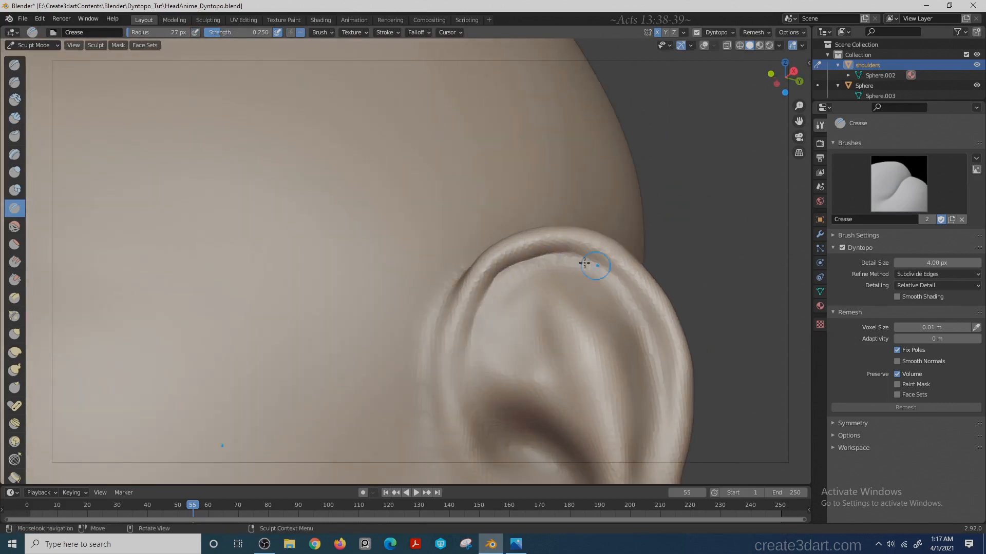
- Build up the ear's upper outer rim with Clay Strips at 34 px radius
key(c)
drag(507, 264, 542, 245)
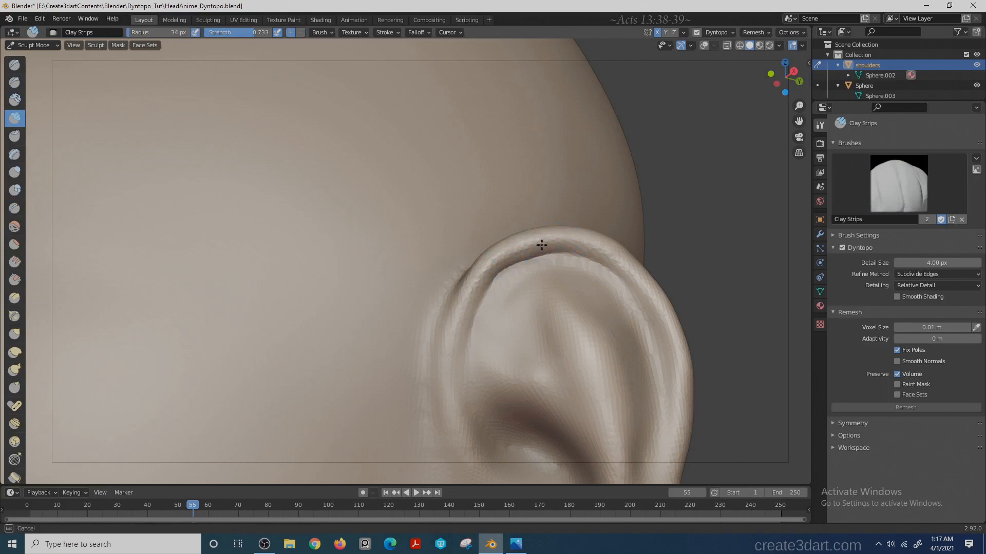
drag(619, 262, 641, 276)
mouse_move(728, 265)
shift+middle_down()
mouse_move(685, 238)
mouse_move(685, 227)
shift+middle_up()
mouse_move(591, 243)
mouse_down()
mouse_move(638, 336)
mouse_move(613, 280)
mouse_up()
drag(558, 214, 560, 216)
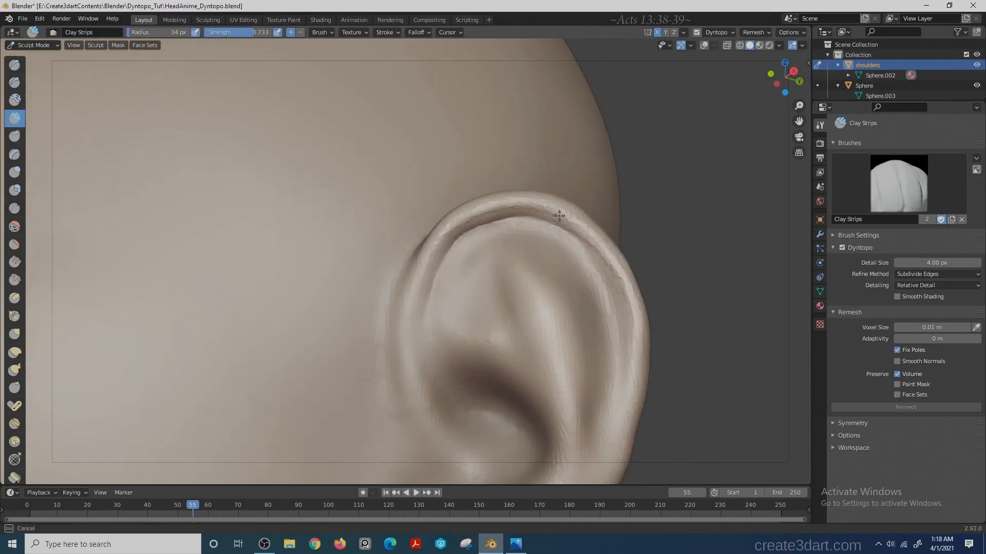
- Thicken the inner side of the ear's upper rim with Clay Strips at 34 px radius
scroll(686, 261, down, 3)
mouse_move(686, 262)
middle_down()
mouse_move(673, 277)
mouse_move(702, 226)
middle_up()
scroll(702, 227, up, 3)
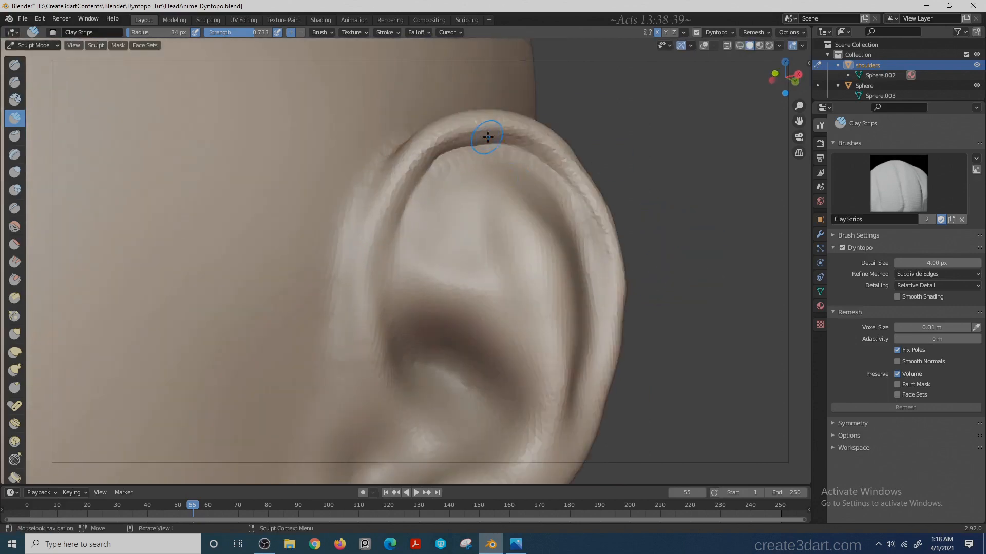
drag(484, 134, 582, 149)
- Sharpen the fold along the back of the ear's rim with the Crease brush at 36 px radius
key(shift+c)
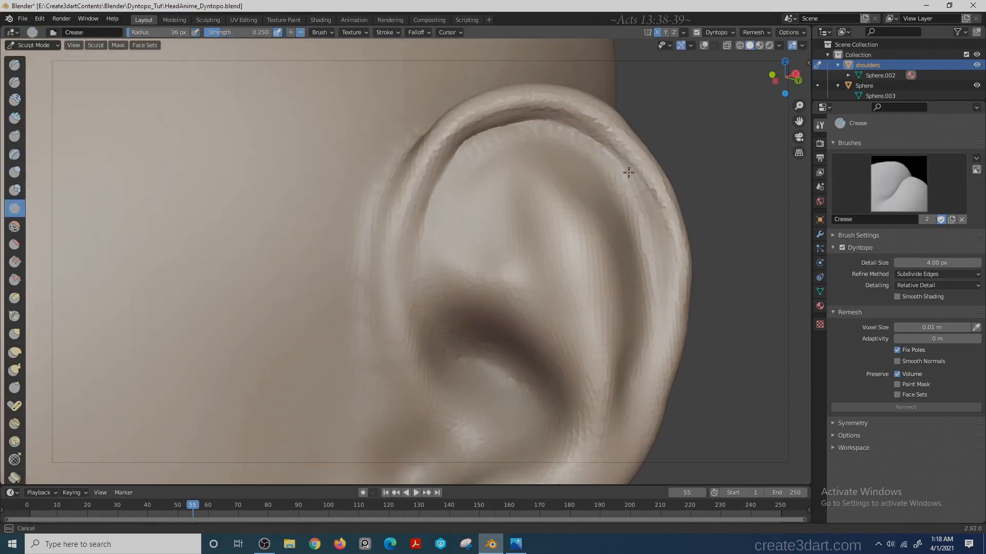
drag(628, 172, 629, 173)
key(f)
click(606, 159)
- Layer clay along the ear's rim from back to front with Clay Strips at 41 px radius
key(c)
mouse_move(610, 137)
mouse_down()
mouse_move(638, 158)
mouse_move(609, 135)
mouse_up()
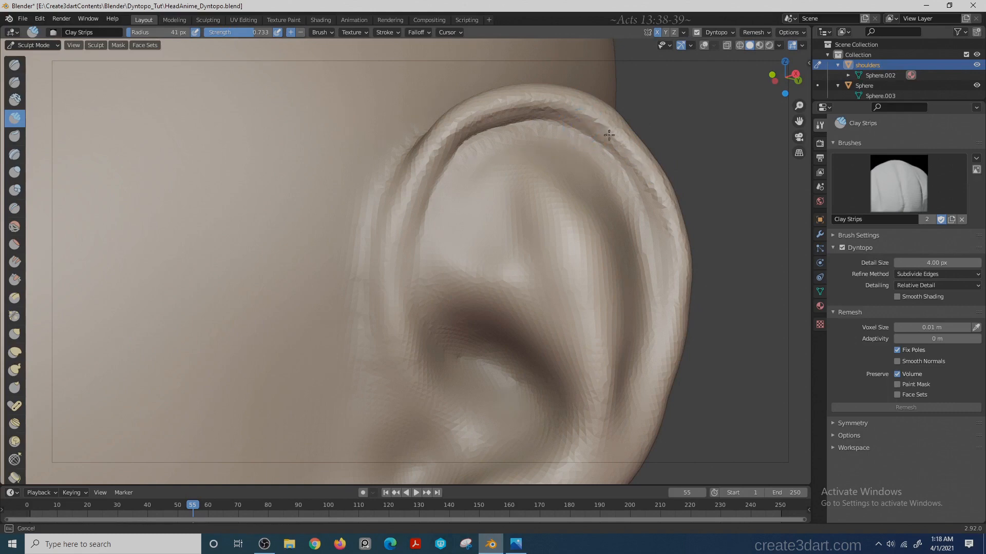
drag(547, 115, 485, 136)
middle_drag(616, 117, 629, 117)
drag(464, 133, 455, 151)
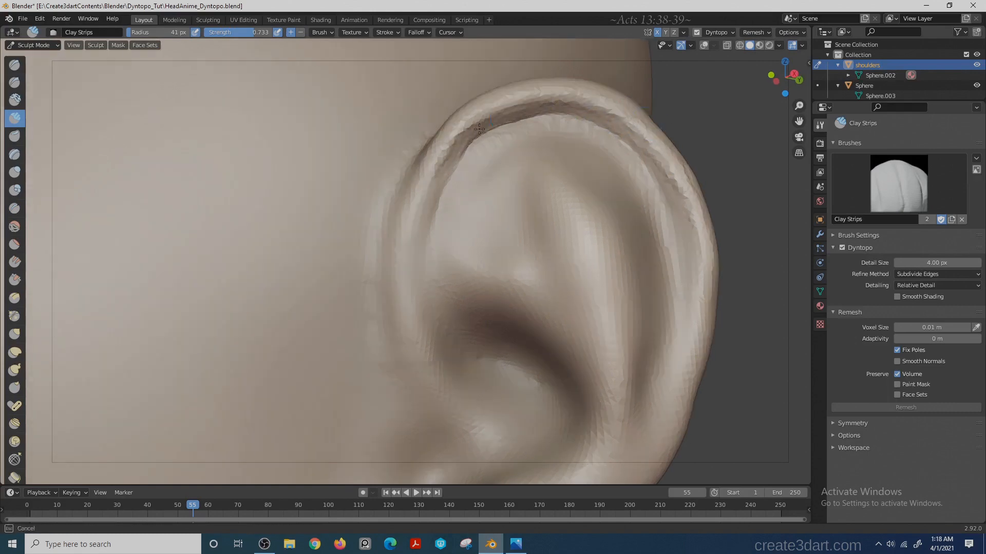
- Define the front portion of the ear's rim down toward the ear canal with Clay Strips at 34 px radius
alt+drag(740, 158, 695, 194)
mouse_move(405, 260)
alt+mouse_down()
mouse_move(480, 171)
mouse_move(442, 216)
mouse_move(436, 285)
alt+mouse_up()
scroll(405, 262, down, 1)
key(f)
click(473, 216)
drag(448, 209, 435, 272)
drag(441, 239, 452, 331)
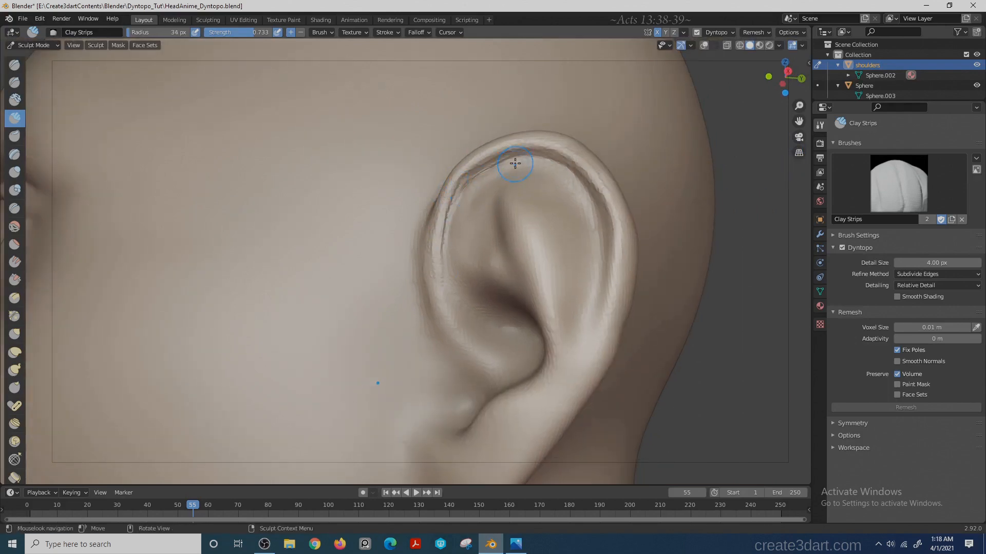
- Refine the underside of the ear's upper rim and the inner fold with Clay Strips
key(f)
click(533, 162)
drag(538, 160, 498, 160)
alt+drag(524, 211, 537, 220)
key(f)
click(543, 231)
drag(539, 267, 539, 300)
- Set the Dyntopo detail size to 5 px and sculpt the hollow in the upper ear with Clay Strips
scroll(509, 235, down, 1)
click(936, 262)
text(5)
key(Return)
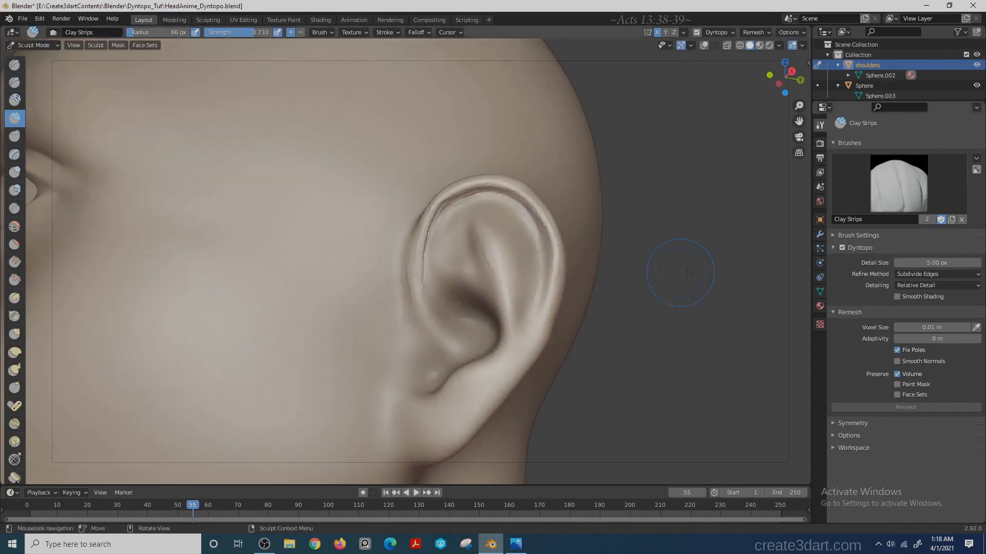
middle_drag(687, 273, 726, 272)
key(f)
click(462, 224)
mouse_move(432, 249)
mouse_down()
mouse_move(447, 244)
mouse_move(438, 250)
mouse_up()
middle_drag(598, 257, 602, 287)
mouse_move(424, 222)
mouse_down()
mouse_move(413, 214)
mouse_move(415, 244)
mouse_move(437, 241)
mouse_move(443, 252)
mouse_up()
- Set the Dyntopo detail size to 4 px and crease the upper rim's inner edge at 42 px radius
middle_drag(552, 215, 601, 218)
key(f)
click(564, 215)
text(4)
key(Return)
middle_drag(563, 162, 557, 160)
key(shift+c)
drag(546, 159, 534, 162)
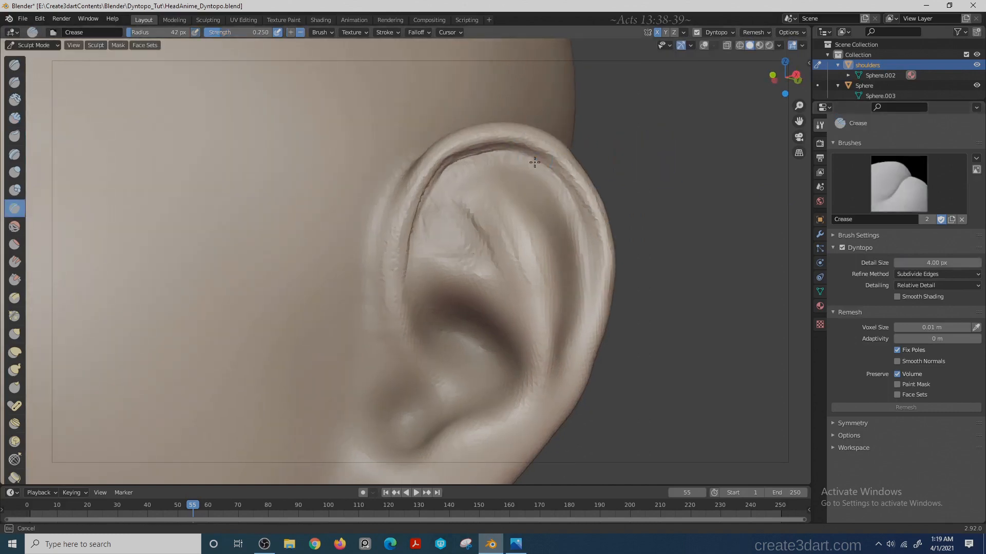
- Sharpen the groove beneath the ear's upper rim further with the Crease brush at 42 px radius
key(d)
key(c)
key(shift+c)
middle_drag(648, 232, 682, 231)
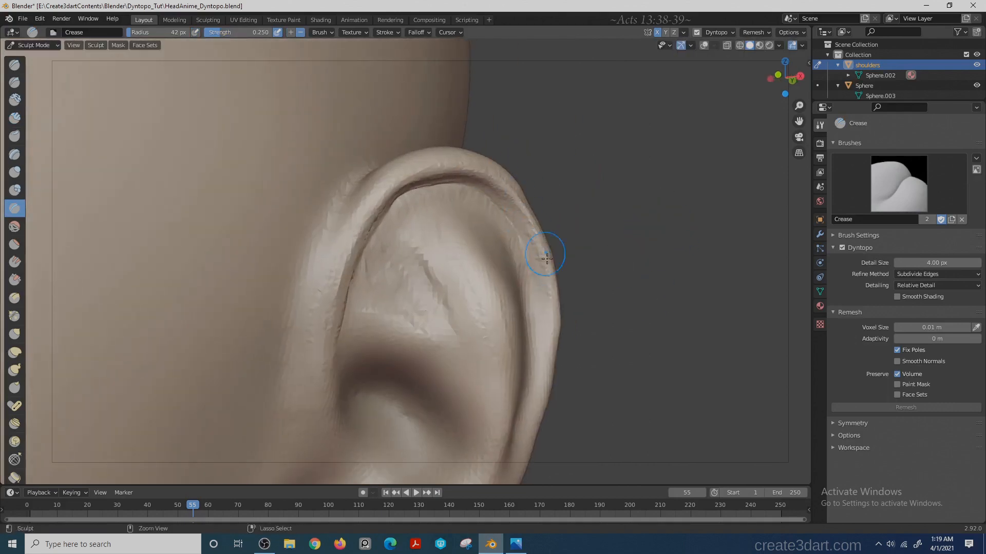
middle_drag(547, 258, 587, 183)
middle_drag(510, 127, 601, 185)
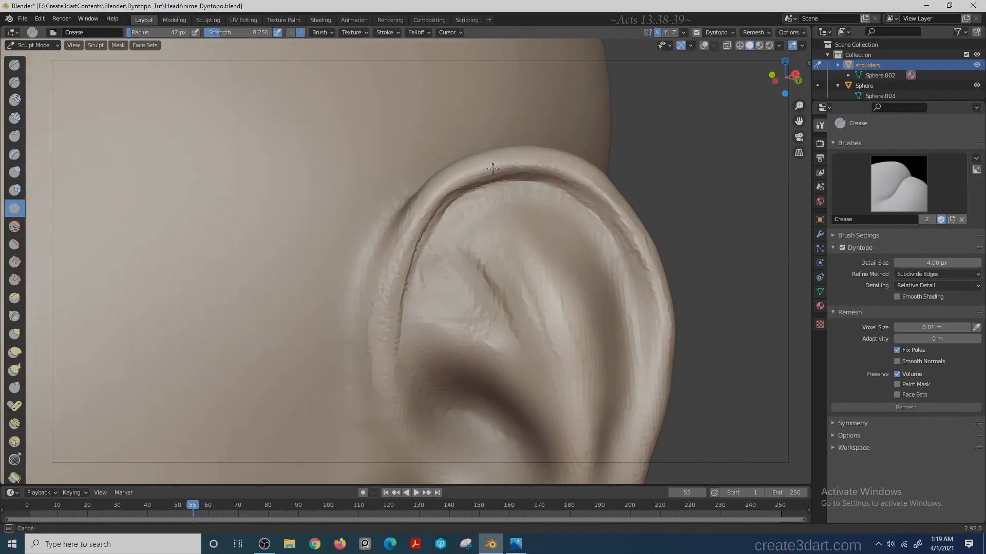
middle_drag(592, 190, 491, 216)
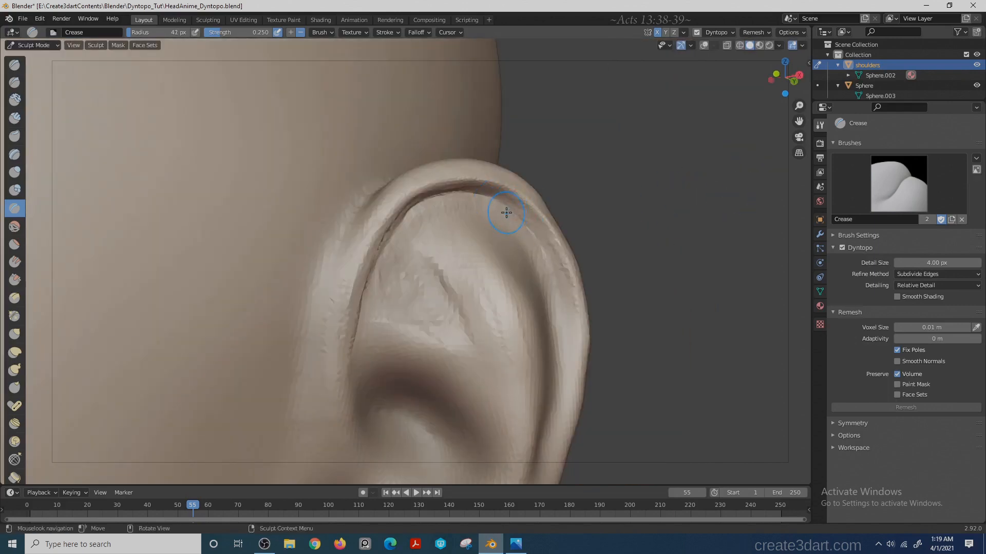
- Extend the crease down the inner edge of the ear's outer rim with the Crease brush at 38 px radius, smoothing along it
key(2)
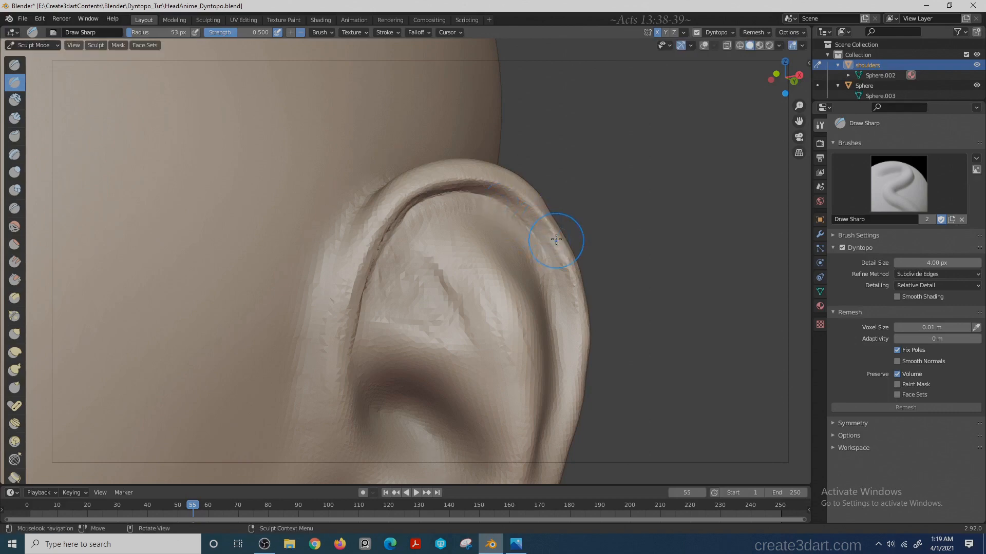
key(shift+c)
key(f)
click(560, 259)
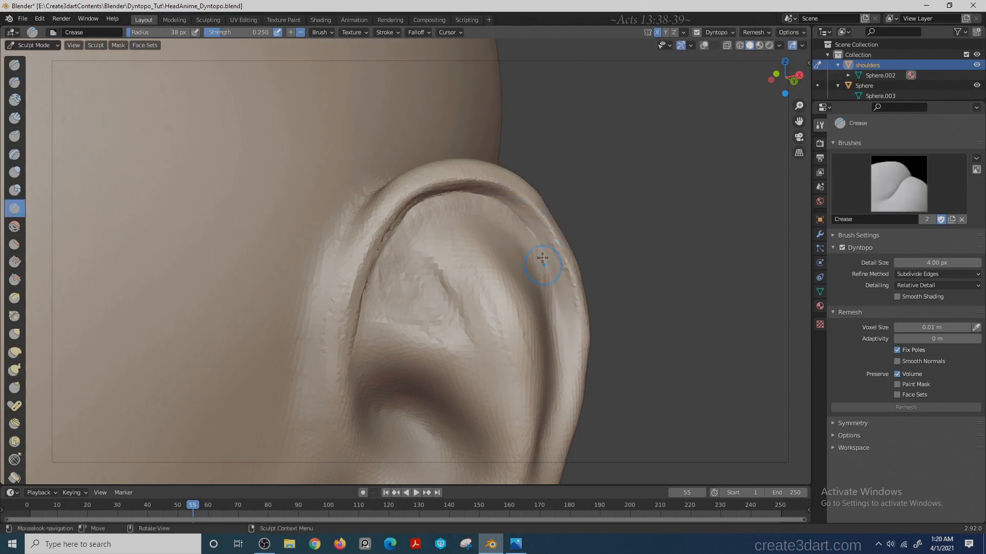
mouse_move(552, 308)
mouse_down()
mouse_move(564, 336)
mouse_move(528, 233)
mouse_move(542, 245)
mouse_up()
middle_drag(646, 209, 620, 206)
mouse_move(619, 207)
shift+mouse_down()
mouse_move(623, 199)
mouse_move(620, 259)
shift+mouse_up()
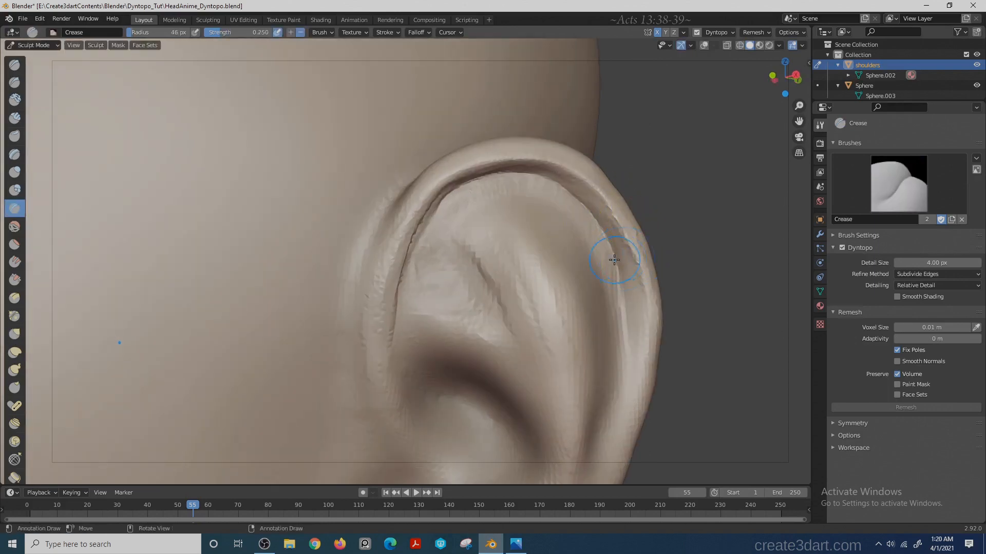
alt+drag(703, 320, 671, 277)
drag(611, 279, 617, 312)
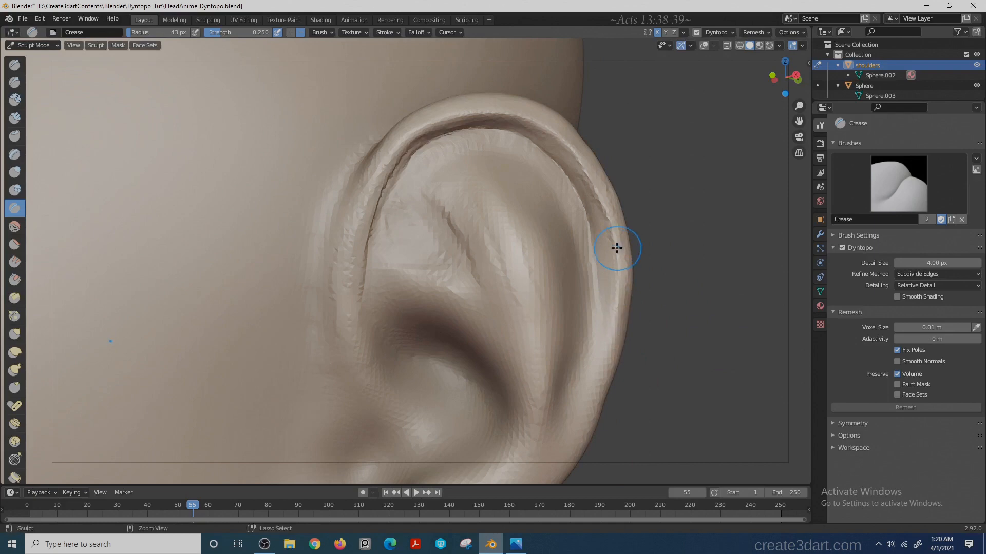
- Rework the groove under the ear's upper rim and along its outer side with Clay Strips, starting at 28 px radius
scroll(617, 248, up, 2)
key(g)
scroll(623, 218, up, 3)
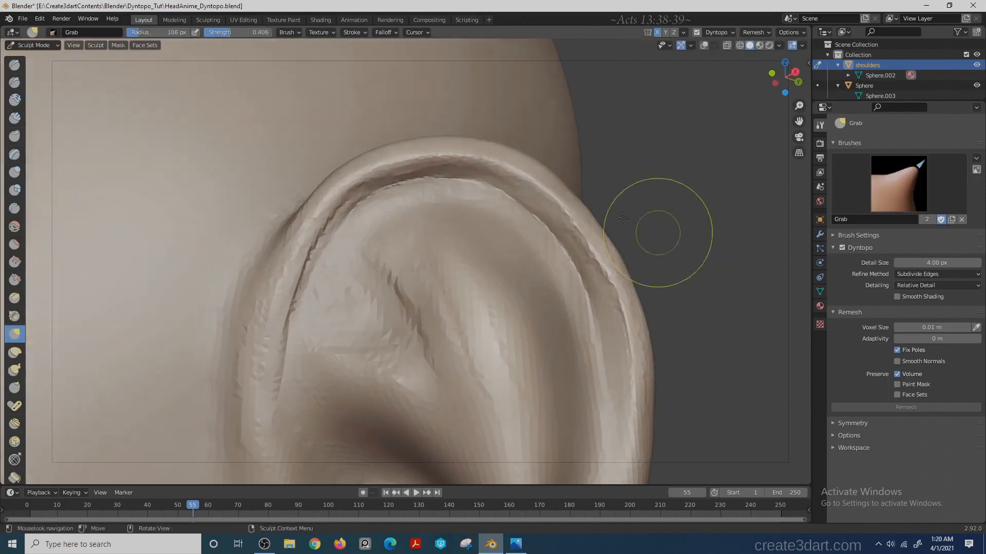
key(c)
key(f)
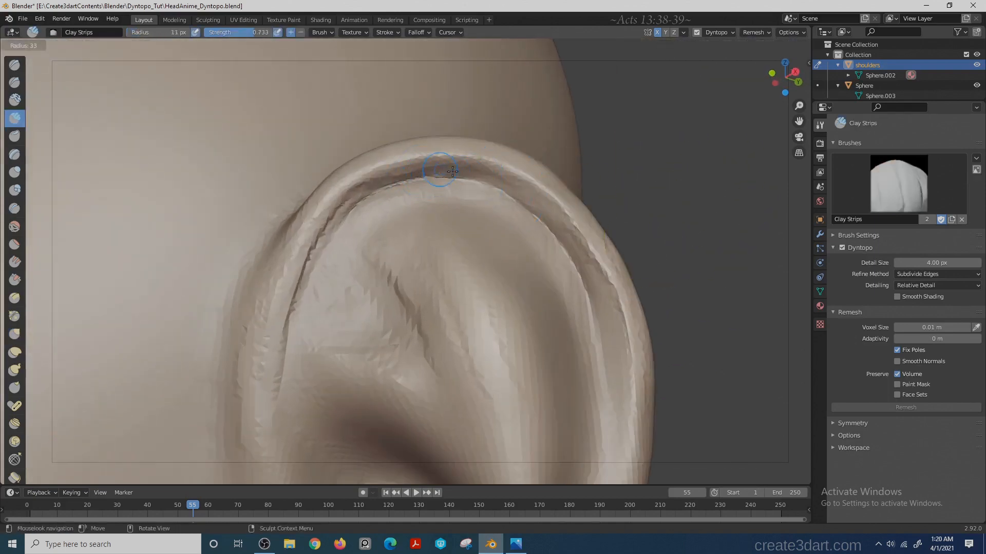
click(451, 171)
mouse_move(451, 171)
mouse_down()
mouse_move(524, 201)
mouse_move(436, 170)
mouse_up()
drag(664, 170, 668, 170)
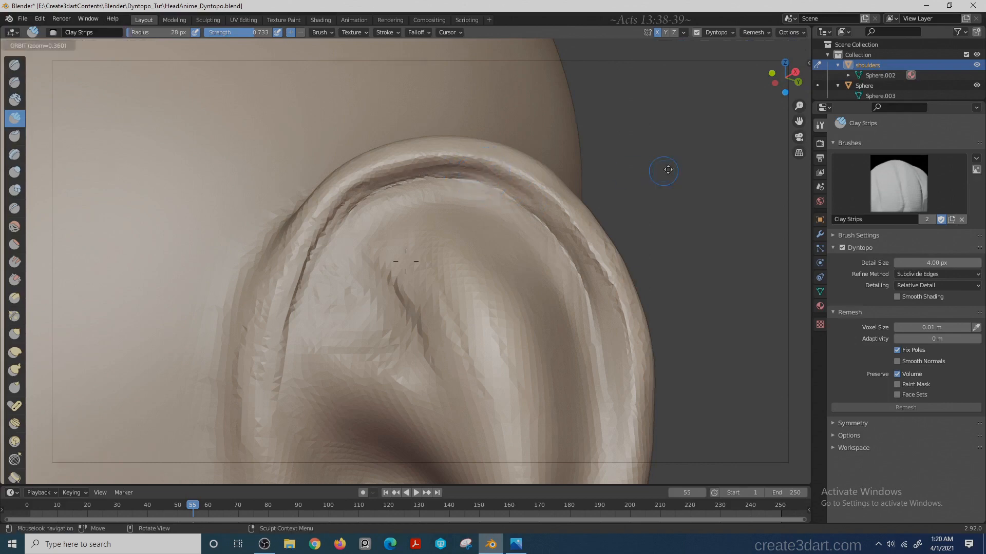
middle_drag(668, 169, 583, 187)
drag(510, 275, 469, 227)
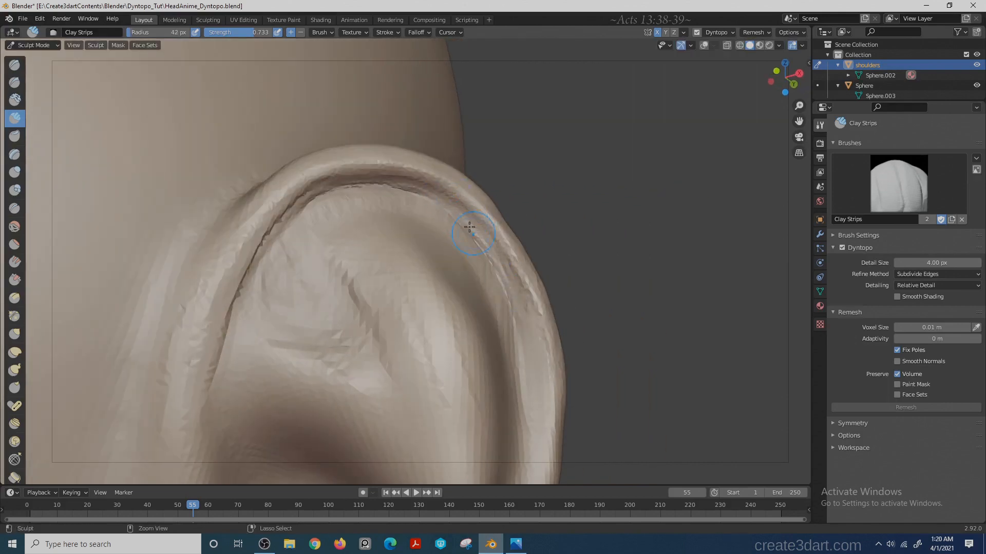
- Define the groove along the ear's outer rim with the Draw brush at 39 px radius
key(x)
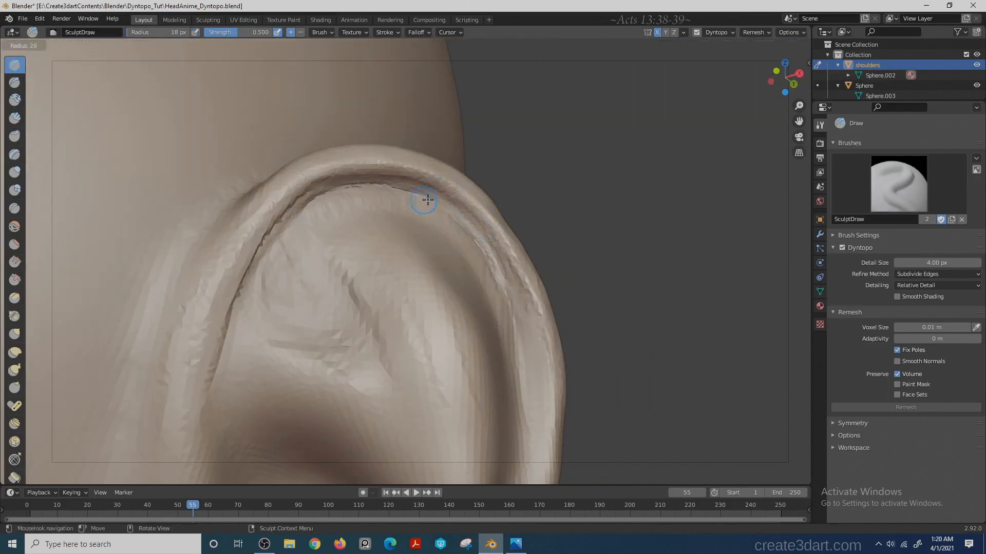
drag(452, 208, 494, 254)
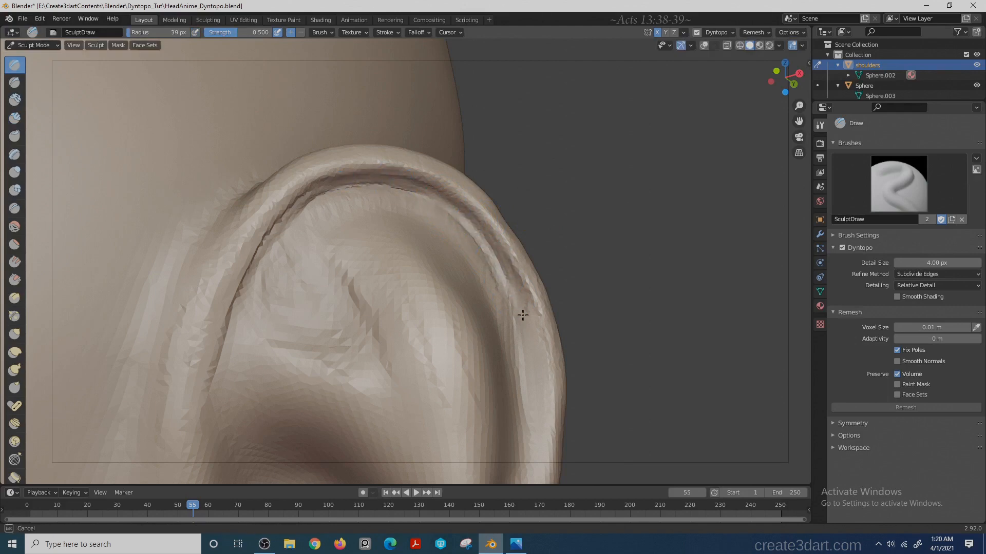
drag(523, 316, 515, 293)
click(316, 33)
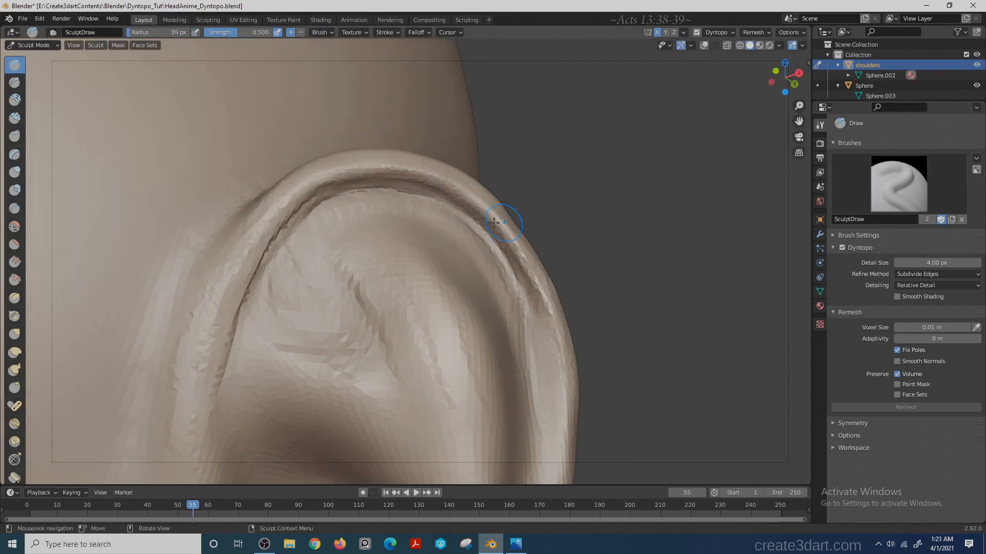
drag(496, 221, 293, 224)
- Build up the long inner fold of the ear beside the outer groove with Clay Strips
scroll(592, 198, down, 10)
scroll(563, 224, up, 2)
mouse_move(547, 187)
middle_down()
mouse_move(598, 304)
mouse_move(402, 281)
mouse_move(340, 213)
middle_up()
scroll(597, 305, up, 4)
key(shift+c)
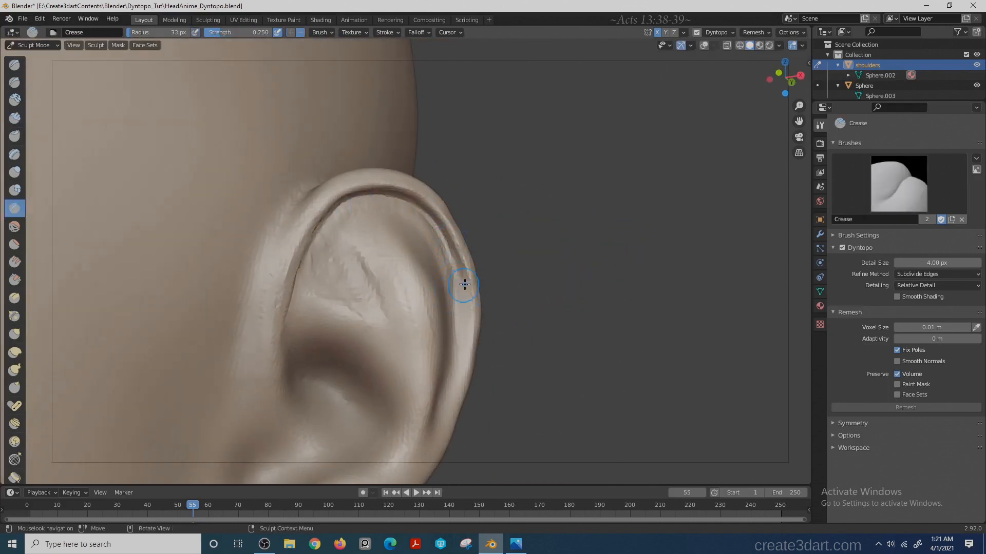
key(c)
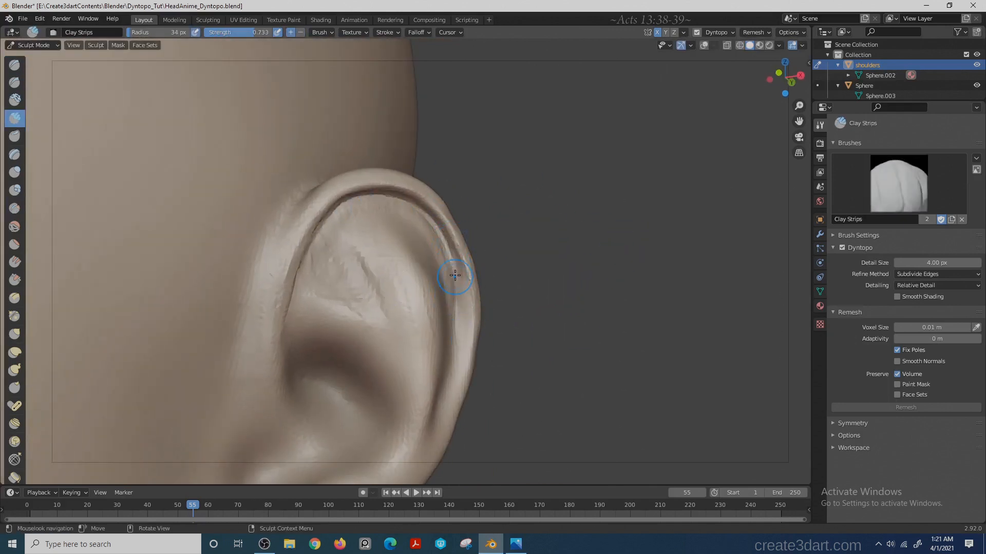
middle_drag(456, 267, 491, 285)
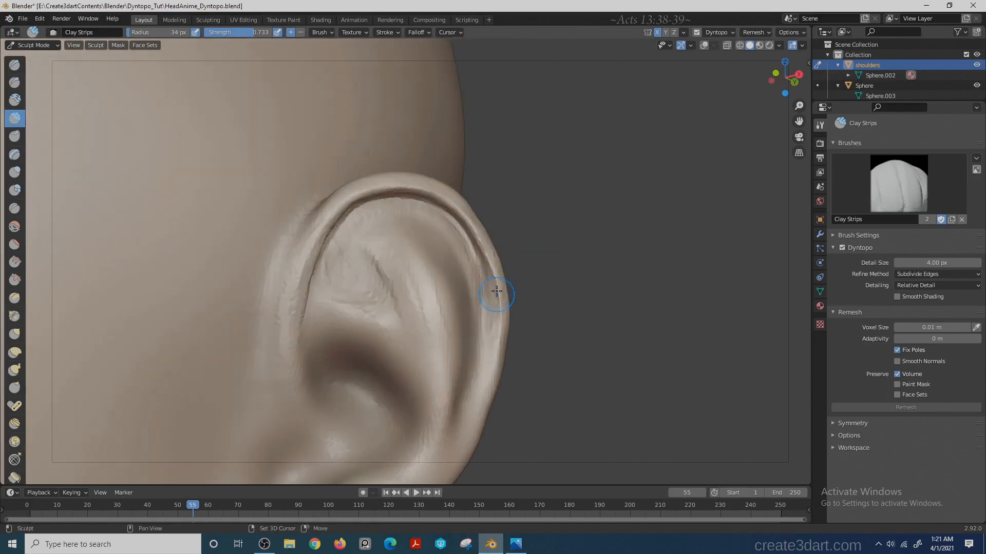
key(f)
click(430, 309)
drag(419, 278, 424, 397)
- Enlarge the Clay Strips brush to about 57 px and sculpt the hollow behind the tragus and the lower inner fold
scroll(398, 269, down, 2)
key(bracketright)
key(bracketright)
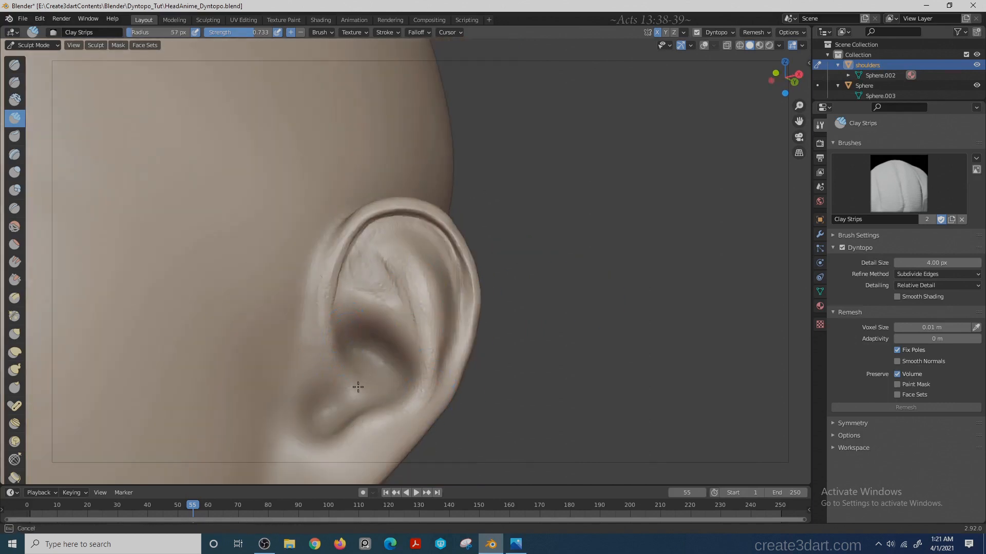
mouse_move(358, 387)
mouse_down()
mouse_move(308, 385)
mouse_move(325, 397)
mouse_move(315, 405)
mouse_up()
key(x)
key(c)
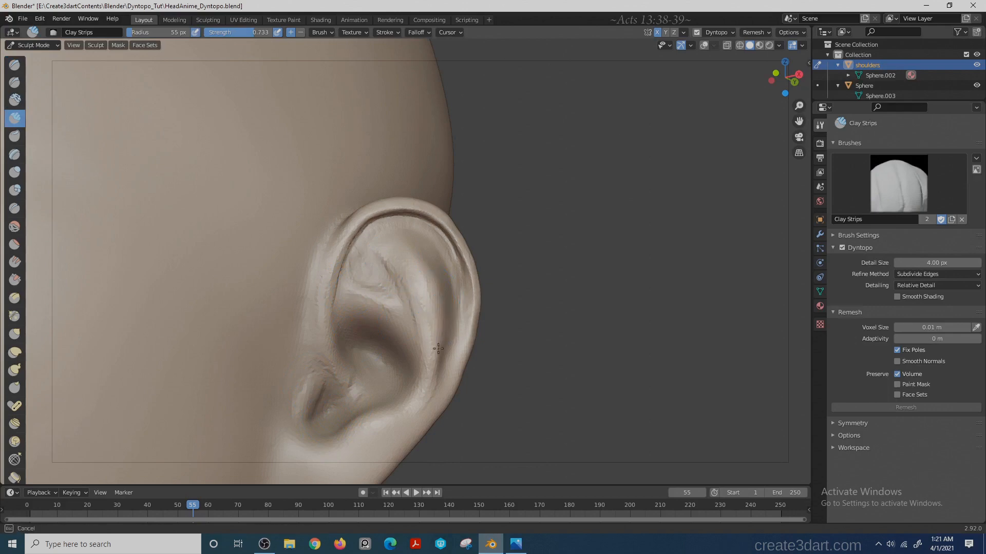
drag(438, 349, 436, 360)
- Shape where the front rim enters the ear's bowl with the Draw and Grab brushes, and smooth the upper hollow
scroll(586, 313, down, 5)
middle_drag(498, 303, 586, 281)
middle_drag(680, 267, 594, 256)
scroll(594, 255, up, 3)
key(g)
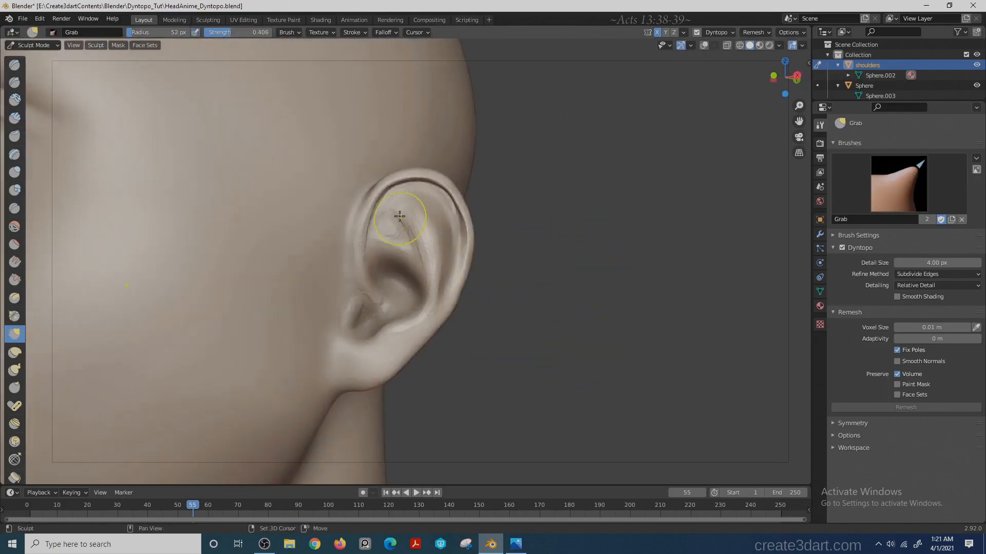
key(shift+c)
key(x)
drag(368, 270, 375, 280)
key(shift+c)
middle_drag(379, 272, 396, 262)
shift+drag(398, 241, 390, 244)
key(g)
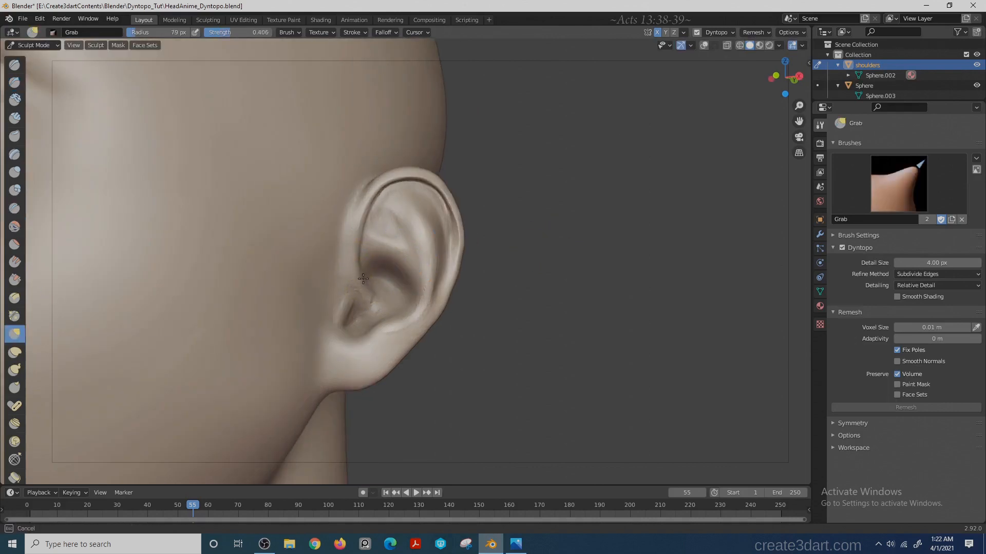
- Sculpt the lower edge of the ear's bowl and the earlobe surface beneath it with Clay Strips at 42 px radius
scroll(528, 231, down, 6)
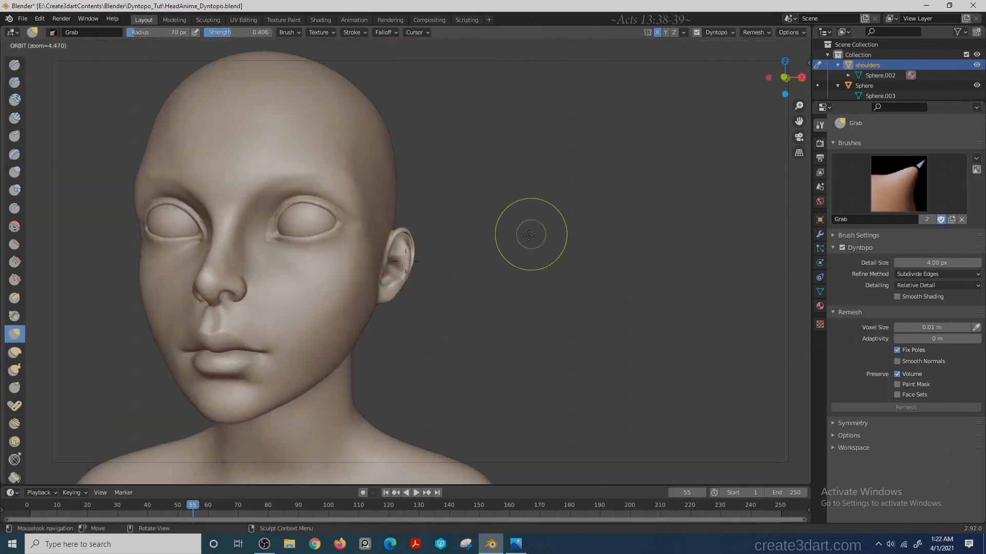
mouse_move(528, 231)
middle_down()
mouse_move(583, 209)
mouse_move(346, 315)
mouse_move(325, 239)
mouse_move(352, 291)
middle_up()
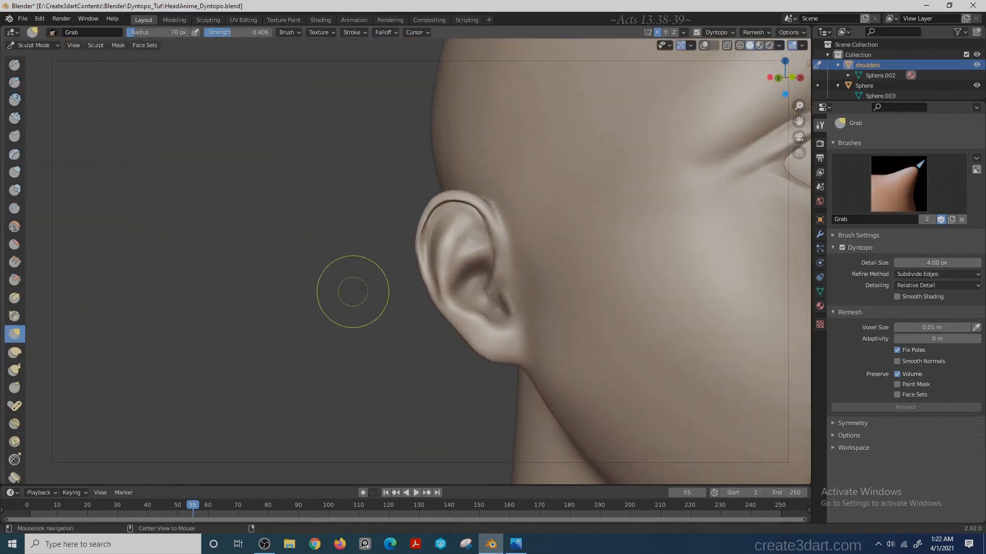
key(c)
key(f)
click(465, 281)
key(g)
middle_drag(366, 335, 252, 331)
key(c)
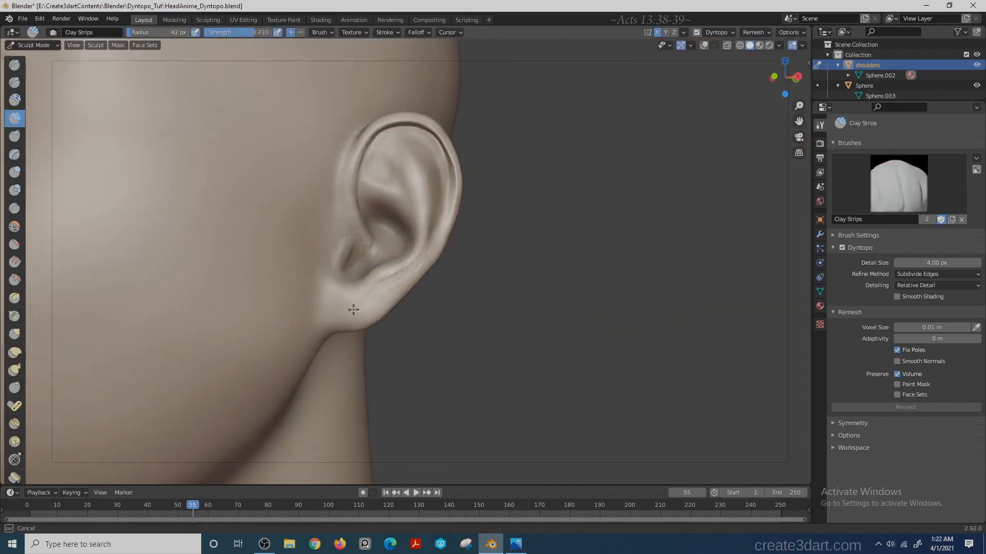
ctrl+drag(353, 310, 368, 294)
key(x)
key(c)
- Refine the ear's upper hollow, bowl and lower ridge with Clay Strips at 45 px radius
middle_drag(382, 248, 546, 245)
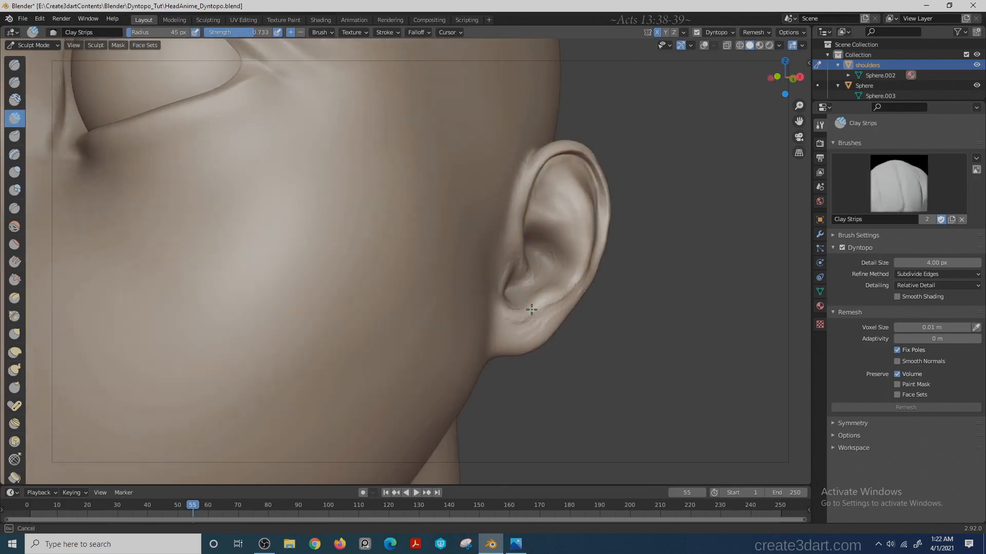
middle_drag(532, 309, 686, 275)
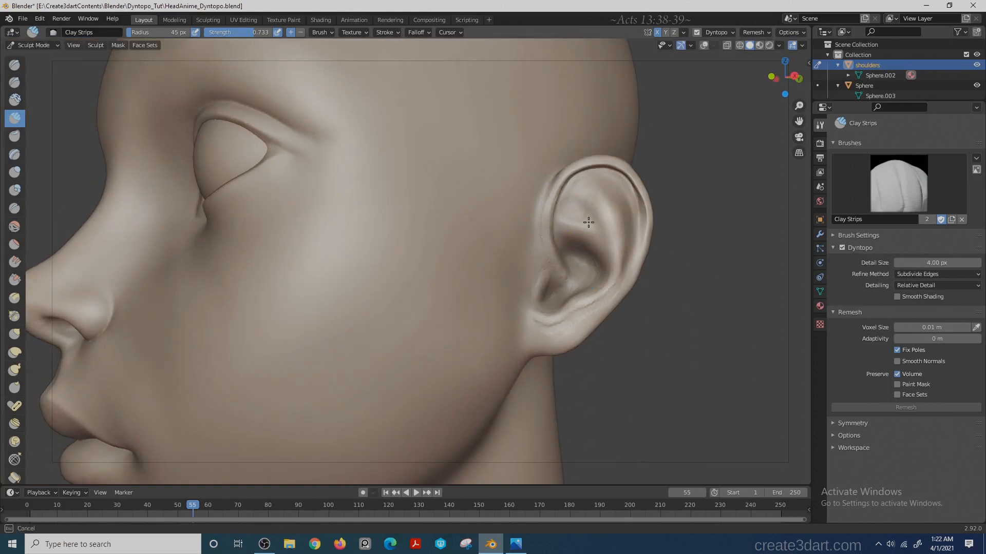
mouse_move(589, 223)
mouse_down()
mouse_move(580, 208)
mouse_move(599, 268)
mouse_up()
mouse_move(571, 272)
mouse_down()
mouse_move(547, 308)
mouse_move(590, 283)
mouse_move(571, 310)
mouse_up()
key(x)
key(c)
- Pull the bottom of the earlobe slightly downward with the Grab brush at 66 px radius
key(g)
drag(565, 349, 553, 353)
key(c)
key(g)
drag(552, 353, 547, 357)
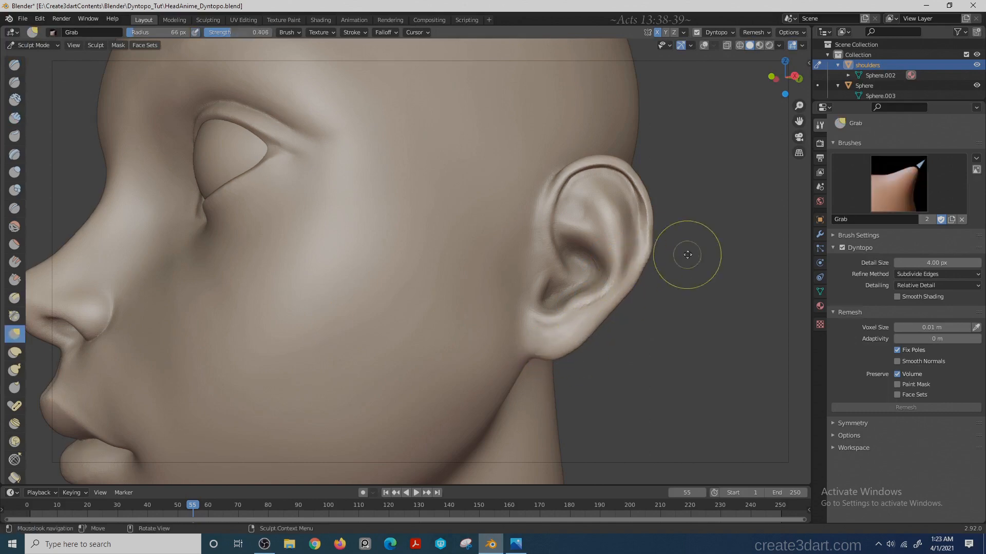
- Crease the notch behind the tragus with the Crease brush at 45 px radius
middle_drag(686, 255, 727, 252)
ctrl+middle_drag(763, 186, 757, 171)
middle_drag(688, 252, 709, 259)
shift+middle_drag(709, 260, 506, 275)
mouse_move(505, 267)
ctrl+middle_down()
mouse_move(488, 319)
mouse_move(443, 329)
mouse_move(427, 287)
ctrl+middle_up()
key(c)
key(shift+c)
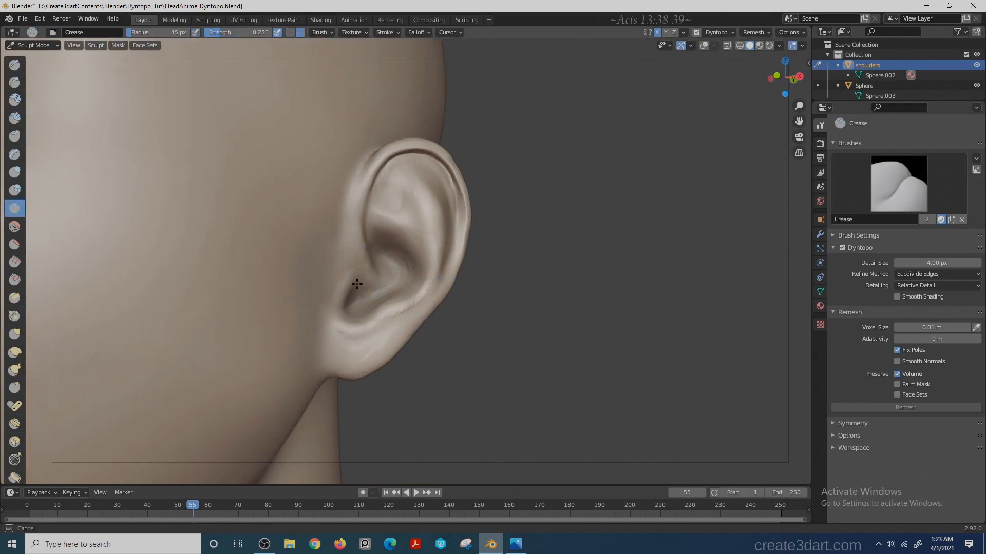
- Sculpt the upper part of the ear's inner fold with Clay Strips strokes, starting at 42 px radius
key(x)
key(c)
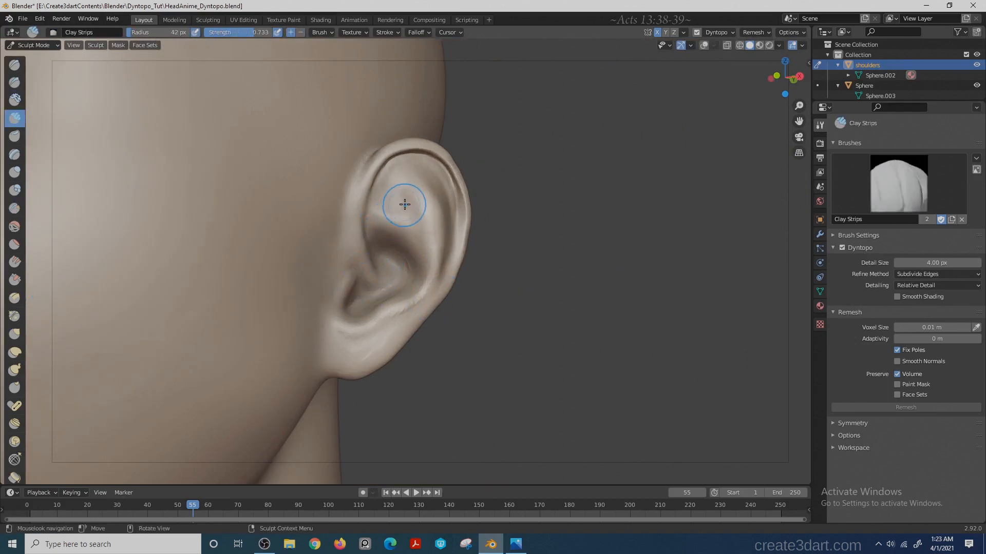
drag(409, 191, 418, 218)
drag(413, 198, 421, 218)
key(f)
click(429, 218)
drag(401, 219, 402, 217)
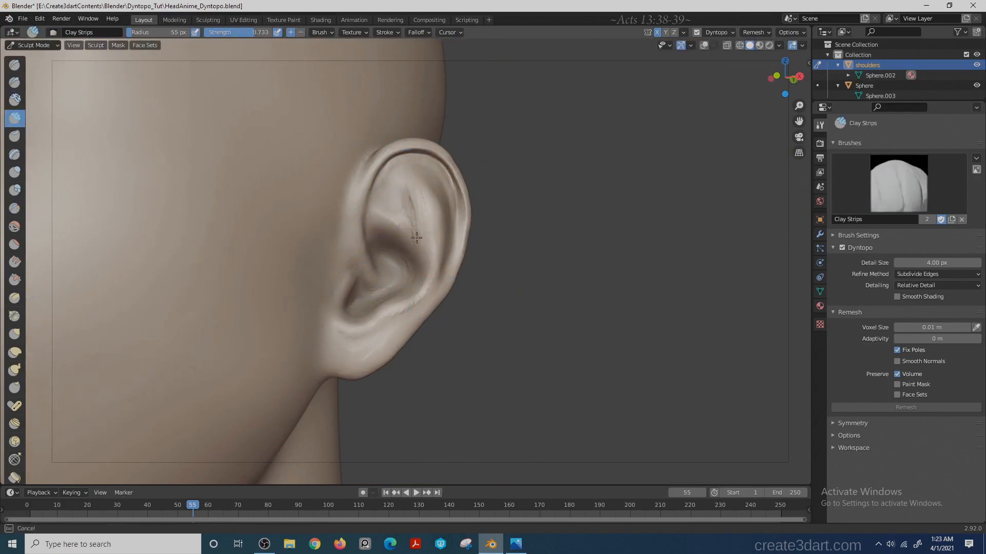
mouse_move(419, 241)
middle_down()
mouse_move(524, 242)
mouse_move(378, 234)
middle_up()
- Adjust the inner fold with Grab, and sculpt the bowl and tragus area with Clay Strips at 53 px radius
key(g)
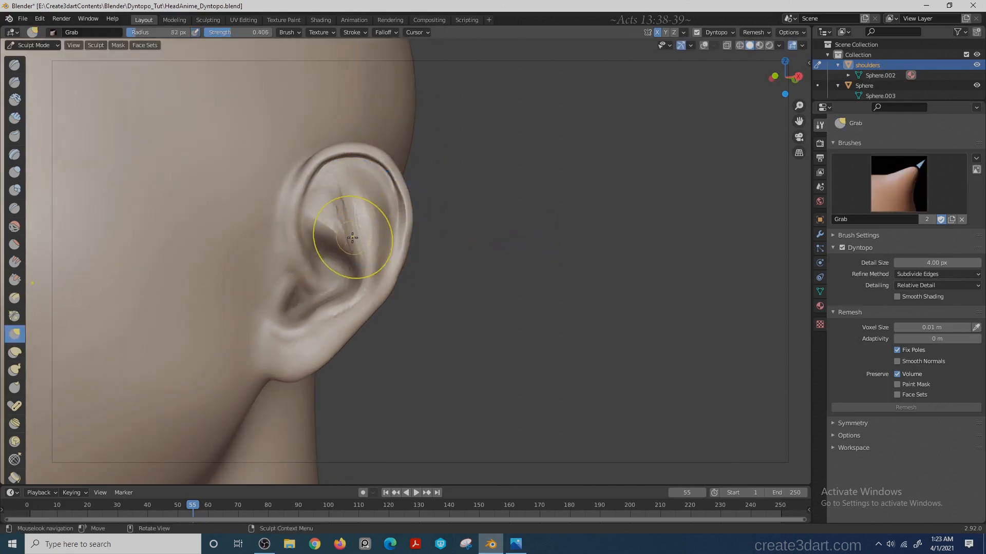
key(shift+c)
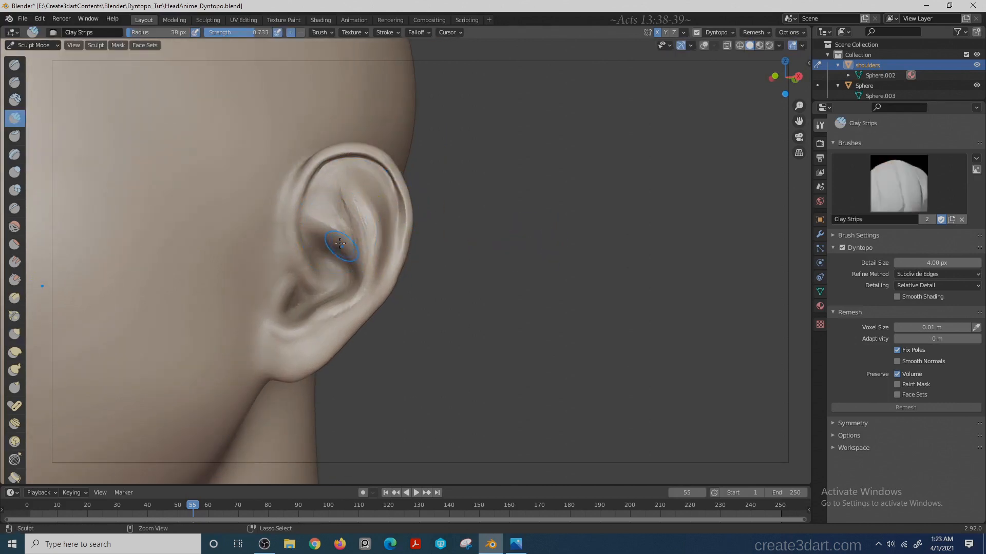
key(f)
click(311, 255)
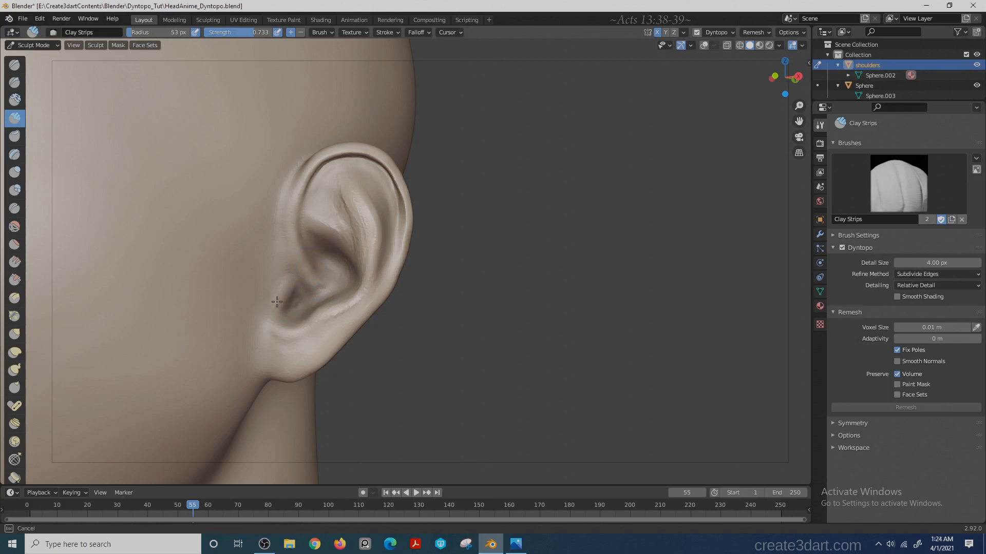
drag(277, 302, 298, 333)
- Sculpt the lower bowl of the ear above the earlobe with resized Clay Strips
shift+middle_drag(303, 334, 385, 297)
key(f)
click(385, 297)
mouse_move(381, 295)
mouse_down()
mouse_move(369, 283)
mouse_move(392, 309)
mouse_up()
scroll(370, 283, up, 1)
- Reshape the lower edge of the ear's bowl above the earlobe with the Grab brush, resizing it as needed
key(shift+c)
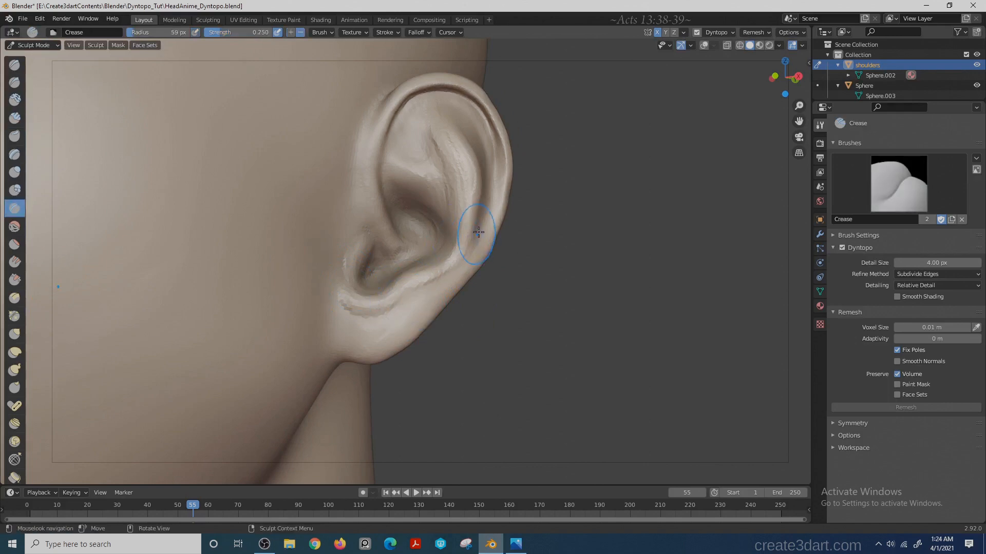
key(f)
key(g)
key(f)
drag(409, 292, 435, 266)
click(472, 270)
scroll(435, 269, down, 7)
scroll(501, 256, up, 3)
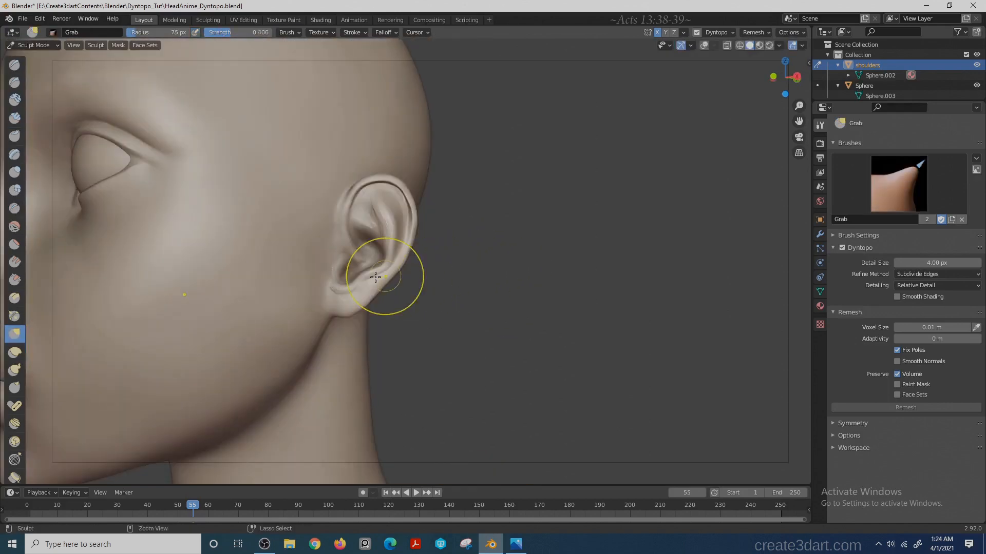
key(f)
click(399, 279)
drag(366, 284, 367, 274)
- Build up the ear's upper inner fold with Clay Strips, starting at 26 px radius
middle_drag(359, 314, 572, 235)
key(f)
scroll(468, 290, down, 6)
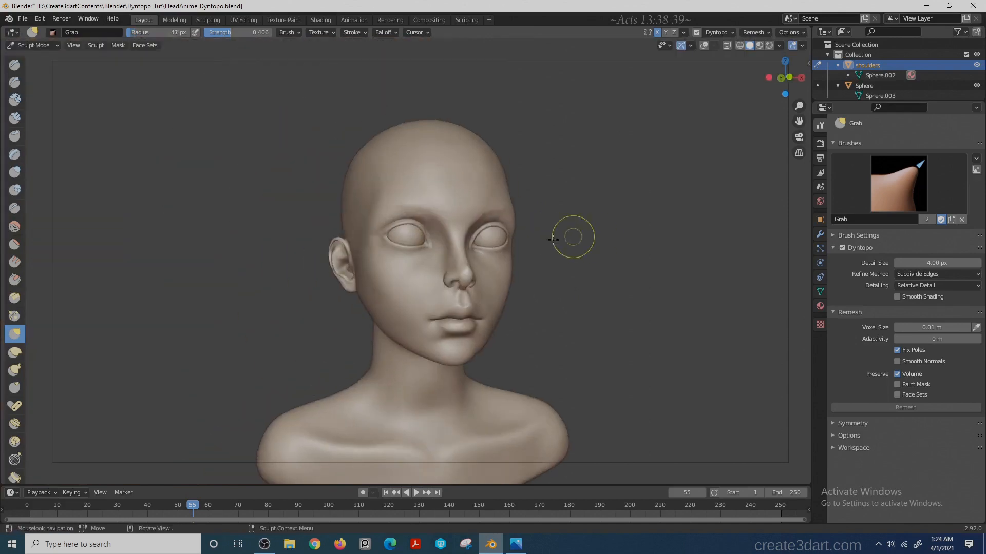
scroll(256, 277, up, 5)
middle_drag(280, 310, 118, 310)
scroll(534, 302, up, 3)
middle_drag(557, 313, 534, 296)
key(c)
key(f)
click(508, 282)
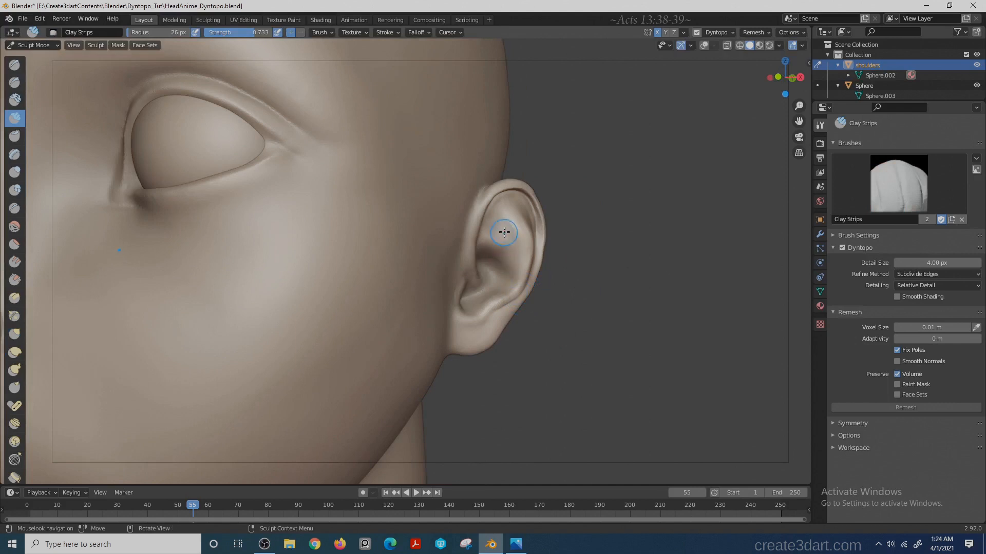
drag(503, 231, 519, 270)
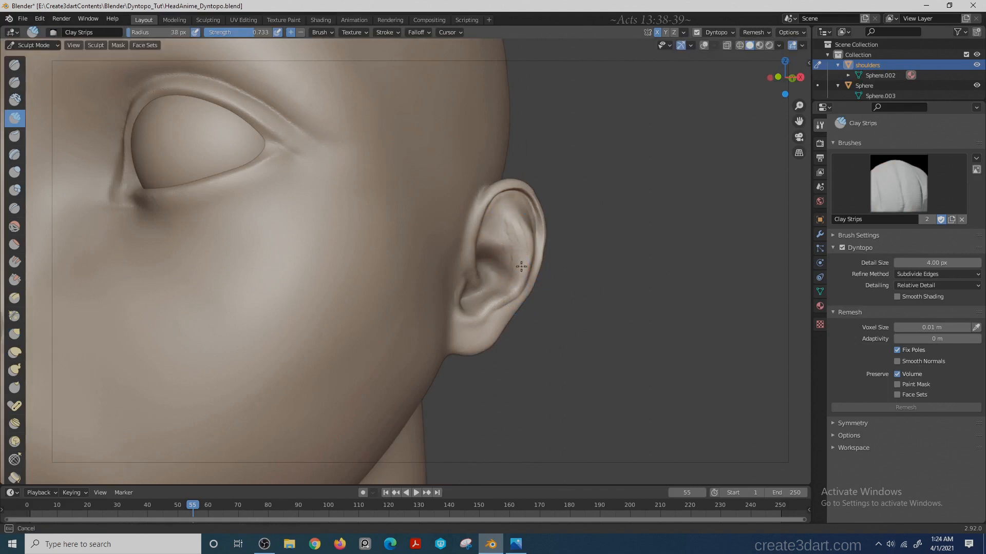
- Reshape the lower outer rim of the ear above the earlobe with Grab at about 62 px radius
shift+middle_drag(521, 266, 424, 249)
key(g)
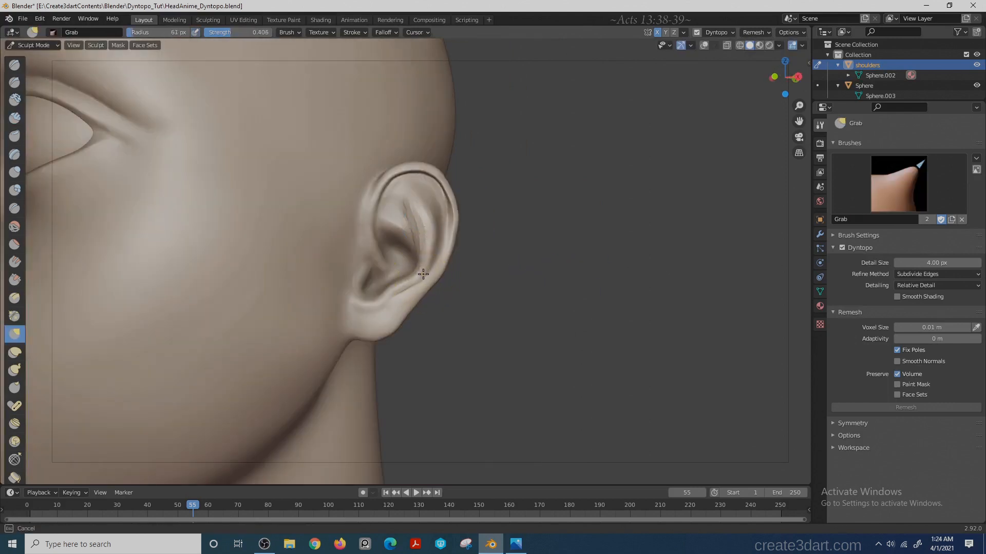
drag(423, 274, 426, 269)
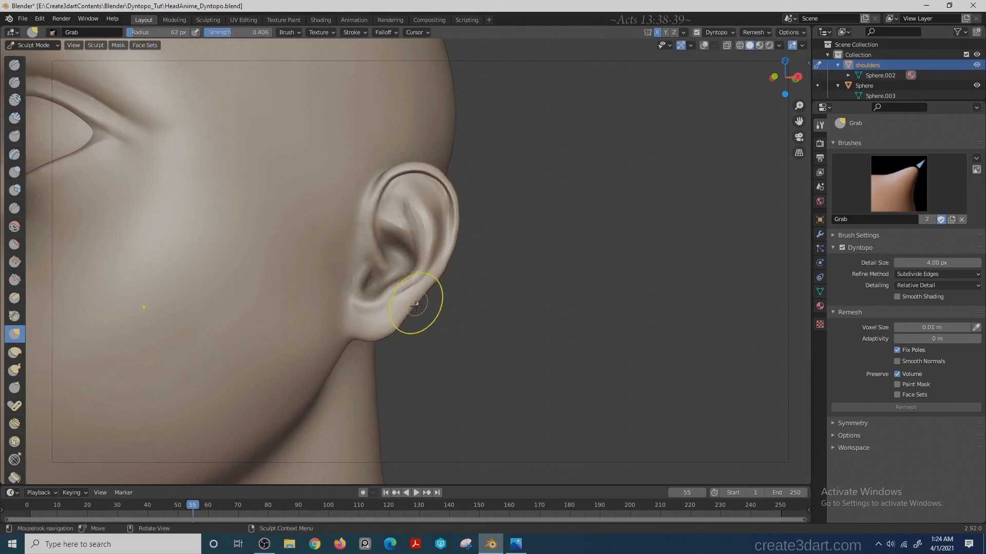
drag(455, 259, 453, 250)
drag(419, 291, 449, 263)
- Refine the earlobe and the back edge of the outer rim with Grab at about 60 px radius
key(f)
click(452, 288)
key(f)
click(428, 330)
drag(397, 323, 407, 309)
drag(452, 260, 452, 254)
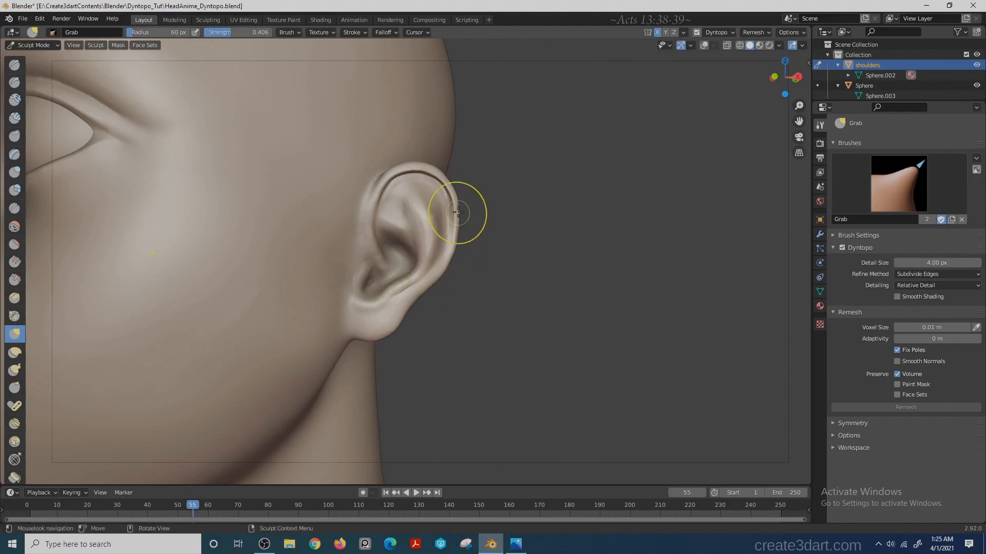
drag(462, 213, 459, 217)
- Add Clay Strips strokes to the ear's inner fold and the tragus area at 36 px radius
middle_drag(506, 254, 540, 255)
key(c)
drag(502, 183, 509, 231)
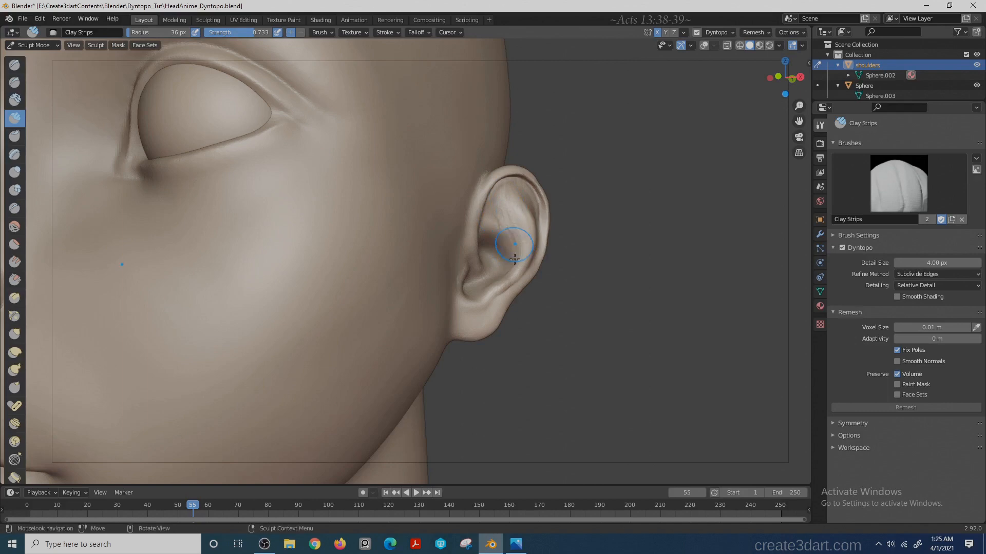
drag(466, 298, 468, 281)
- Adjust the ear's overall shape and outer silhouette from several angles with Grab, down to 35 px radius
key(g)
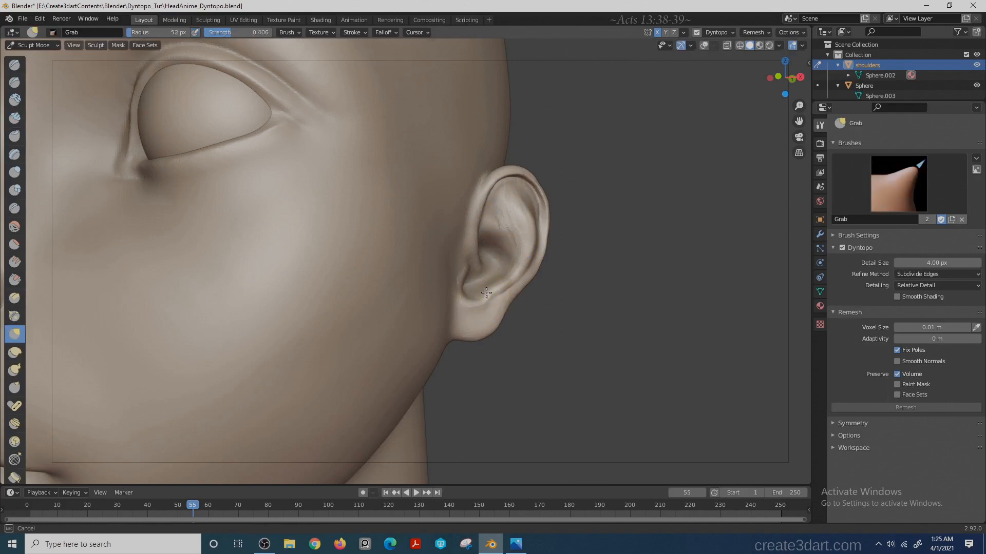
mouse_move(488, 288)
ctrl+middle_down()
mouse_move(541, 250)
mouse_move(538, 259)
ctrl+middle_up()
drag(465, 256, 457, 238)
middle_drag(498, 285, 464, 288)
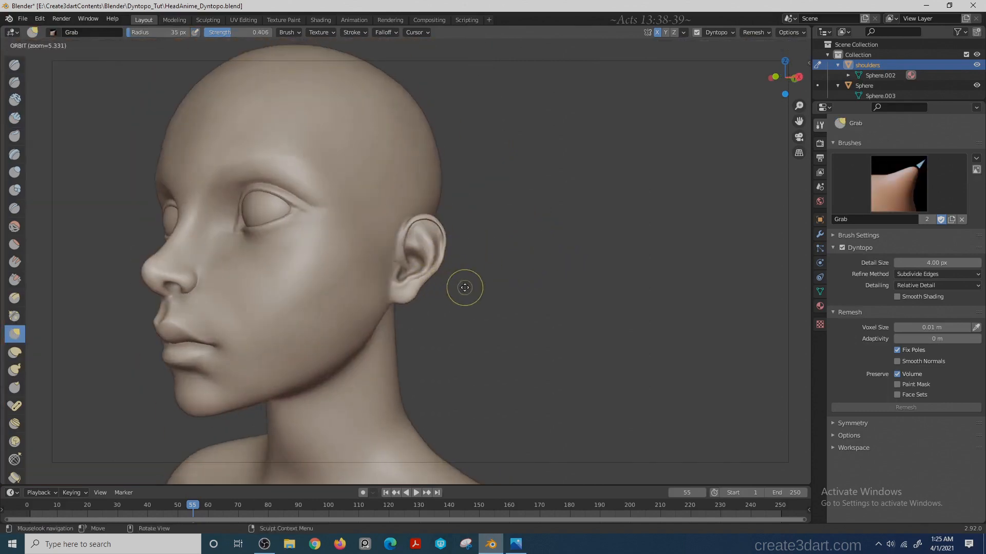
drag(444, 244, 452, 245)
middle_drag(471, 245, 432, 249)
drag(412, 244, 409, 243)
middle_drag(436, 246, 475, 236)
- Adjust the front of the ear's upper rim with Grab at 55 px, and reshape the earlobe at 43 px
ctrl+middle_drag(503, 226, 519, 257)
middle_drag(578, 216, 544, 230)
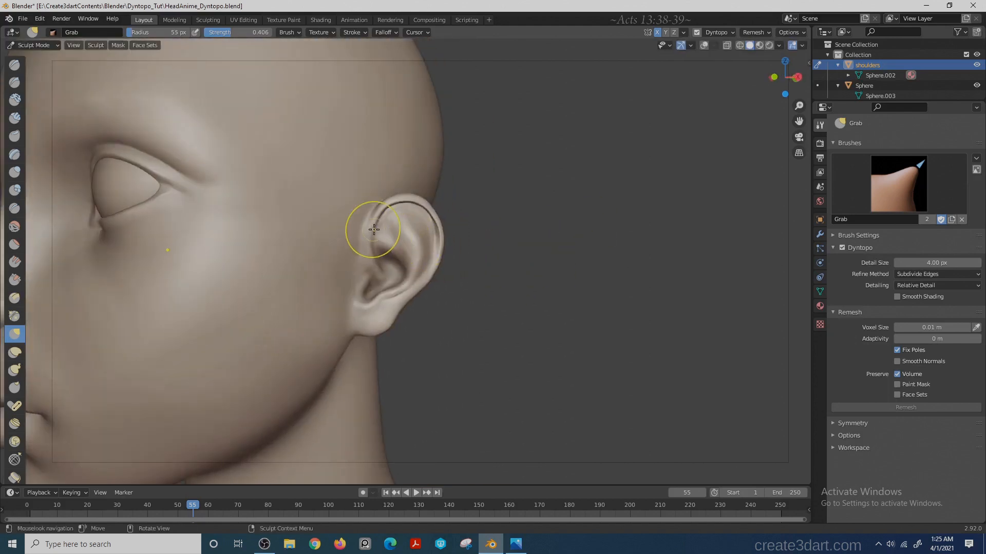
drag(381, 215, 382, 216)
key(f)
click(432, 280)
key(f)
click(374, 326)
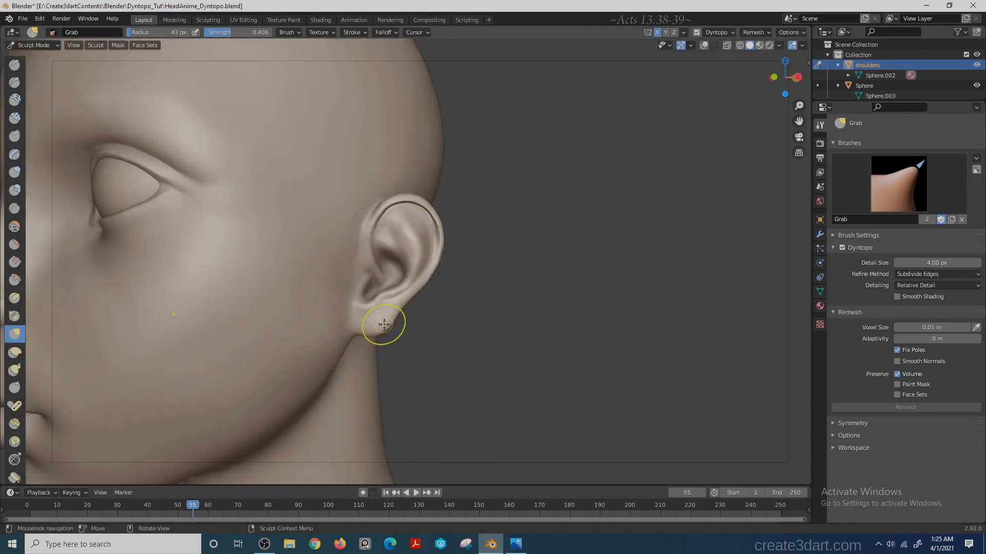
- Reshape the back edge of the ear in three-quarter view with Grab at about 75 px radius
key(f)
middle_drag(437, 273, 593, 234)
click(519, 235)
scroll(561, 241, down, 4)
ctrl+middle_drag(331, 276, 337, 288)
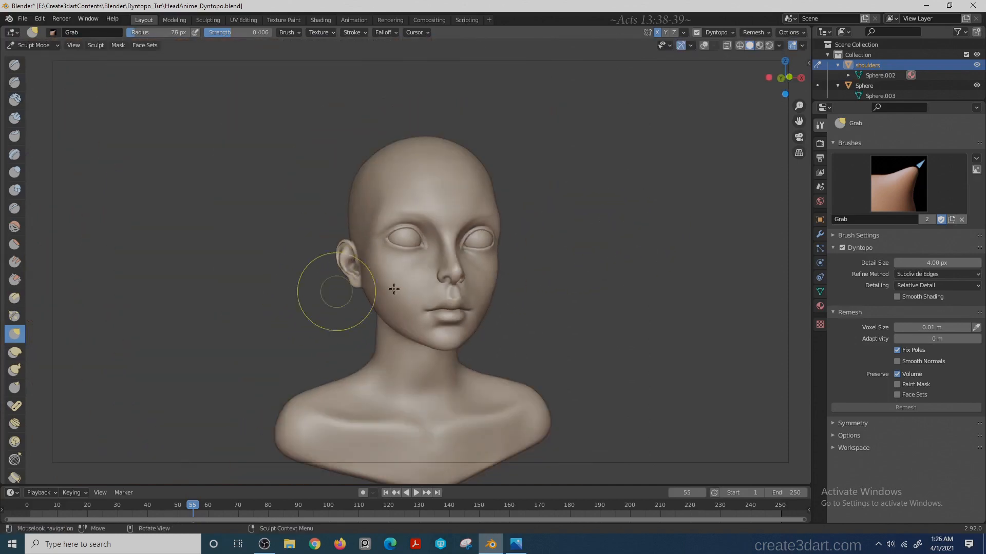
scroll(577, 257, up, 2)
mouse_move(577, 257)
middle_down()
mouse_move(610, 276)
mouse_move(529, 273)
mouse_move(517, 260)
mouse_move(526, 244)
mouse_move(571, 276)
middle_up()
key(f)
click(566, 276)
middle_drag(527, 305, 325, 300)
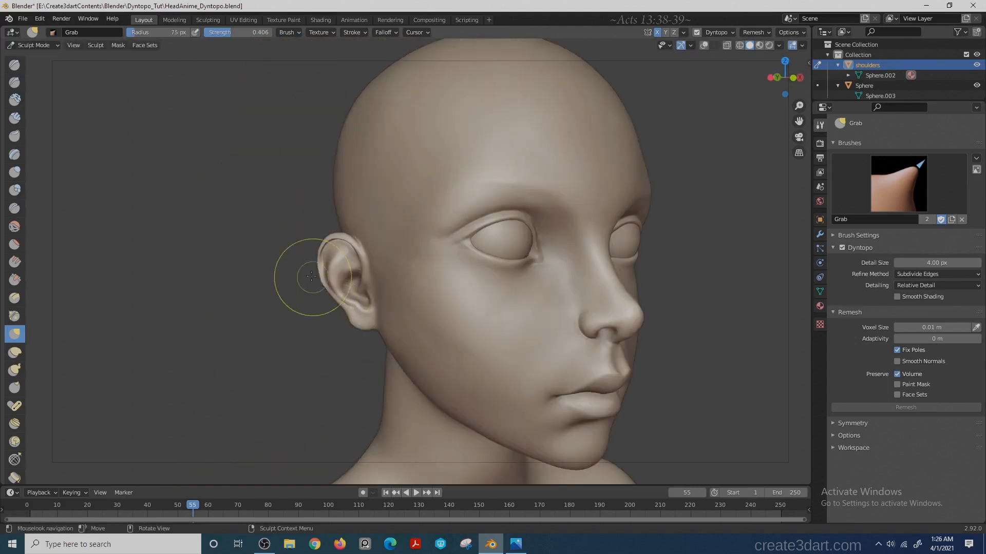
drag(312, 276, 347, 304)
- Work the lower notch of the ear's bowl with Crease at 36 px and Clay Strips at 28 px radius
key(f)
click(342, 304)
scroll(277, 339, up, 2)
mouse_move(277, 338)
middle_down()
mouse_move(267, 361)
mouse_move(308, 354)
middle_up()
key(shift+c)
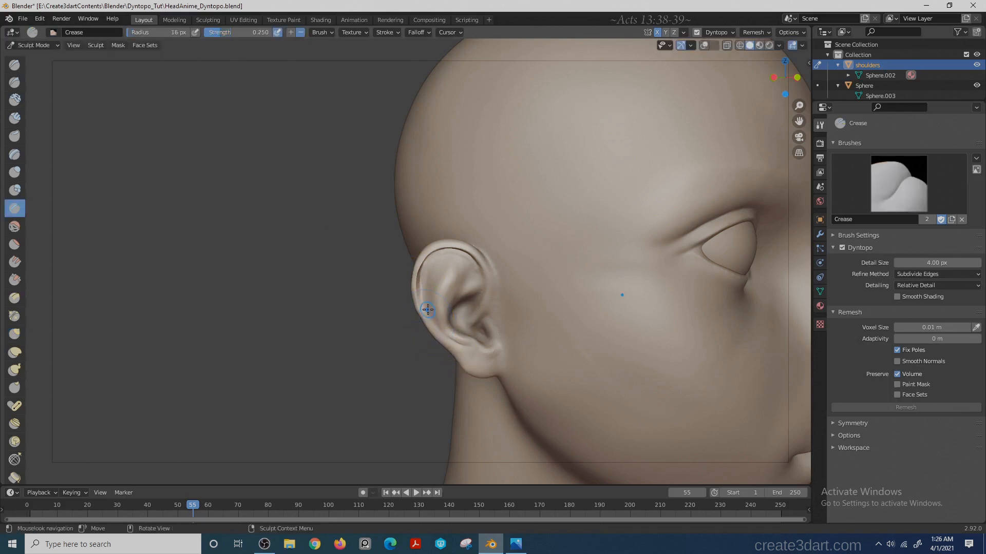
key(f)
click(485, 322)
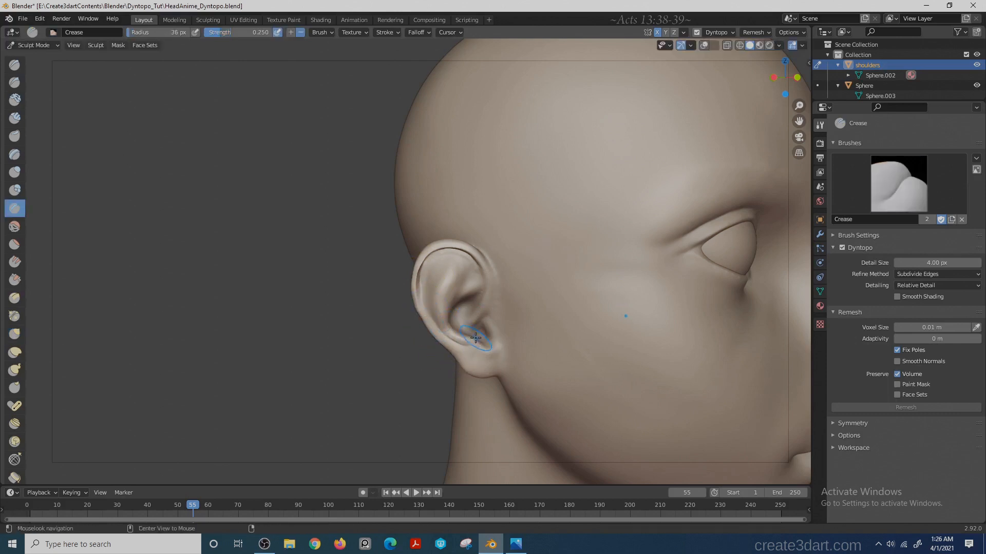
key(c)
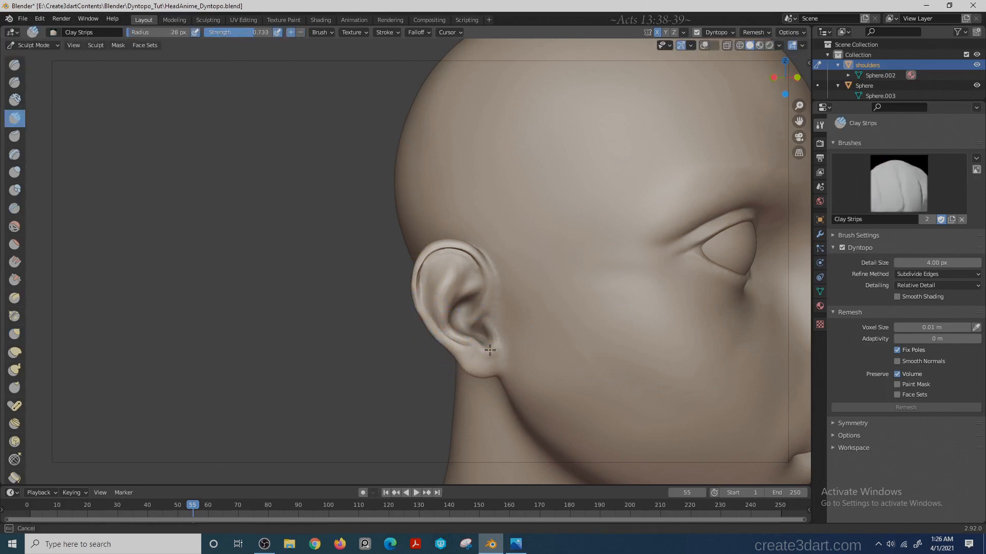
- Sculpt the ear's back outer rim with Clay Strips at 43 px radius and adjust its shape with Grab
key(g)
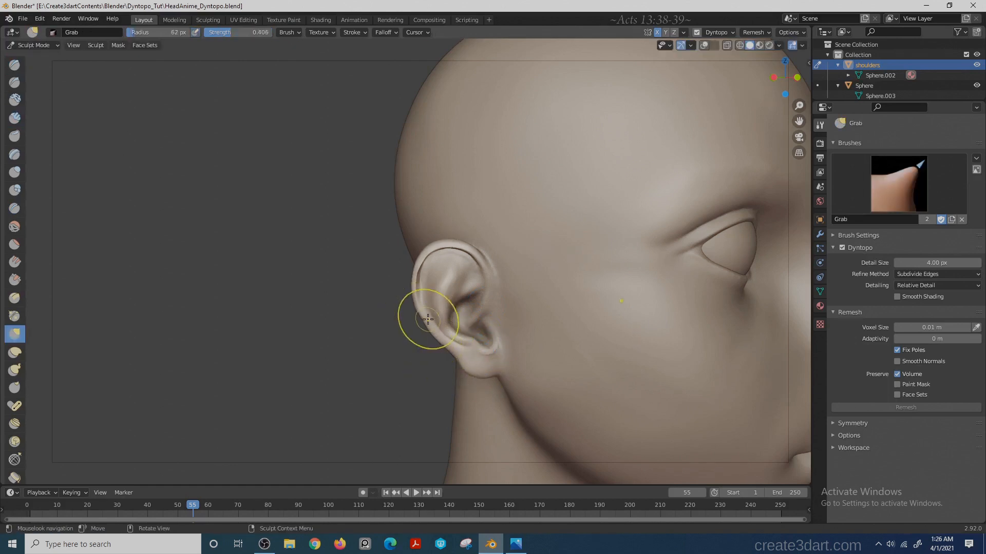
key(c)
mouse_move(436, 279)
middle_down()
mouse_move(330, 299)
mouse_move(401, 300)
middle_up()
key(g)
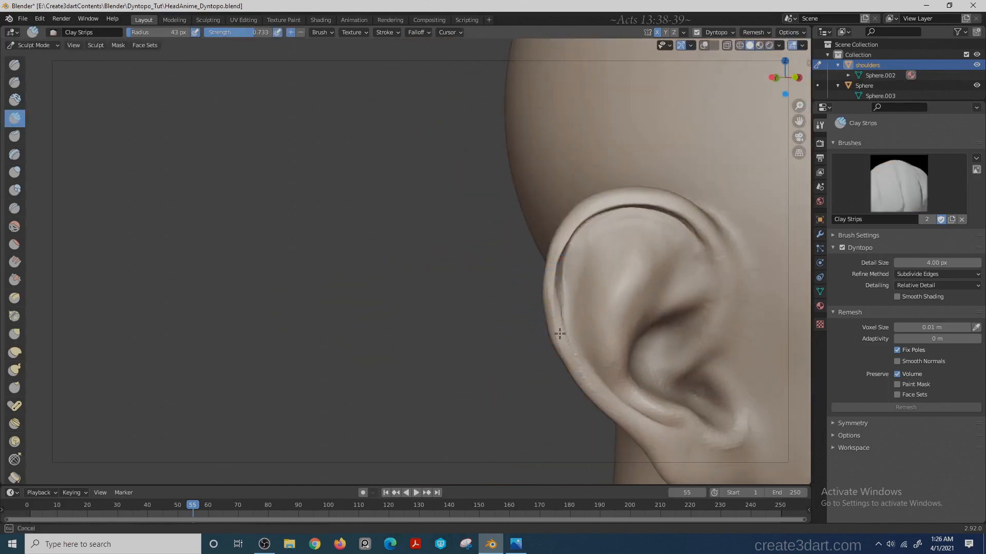
drag(577, 370, 580, 367)
ctrl+middle_drag(586, 328, 586, 342)
- Crease the groove along the lower outer rim at 33 px, and build up the inner fold with Clay Strips at 65 px
key(shift+c)
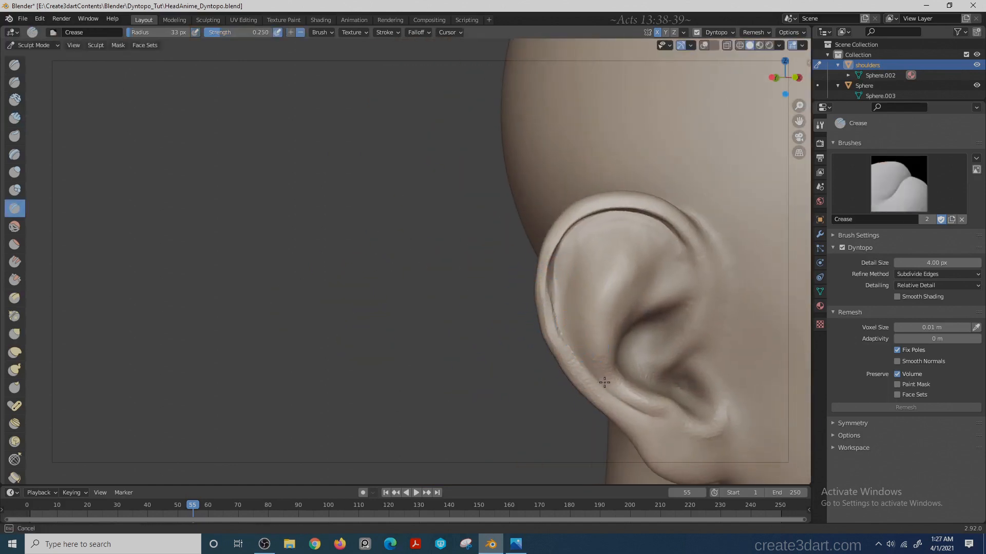
key(x)
key(c)
mouse_move(608, 396)
mouse_down()
mouse_move(635, 401)
mouse_move(610, 308)
mouse_move(634, 241)
mouse_up()
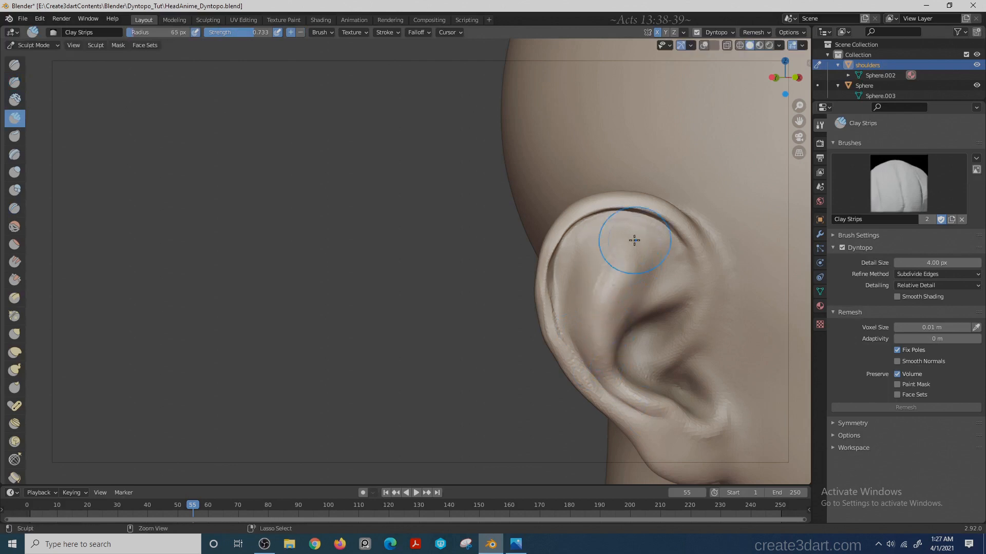
key(shift+c)
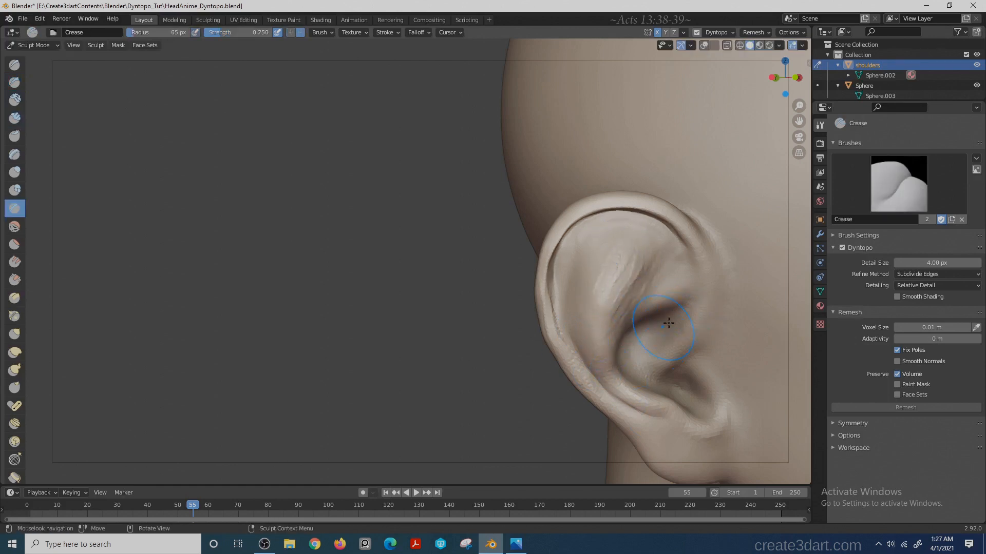
key(c)
shift+middle_drag(543, 341, 735, 323)
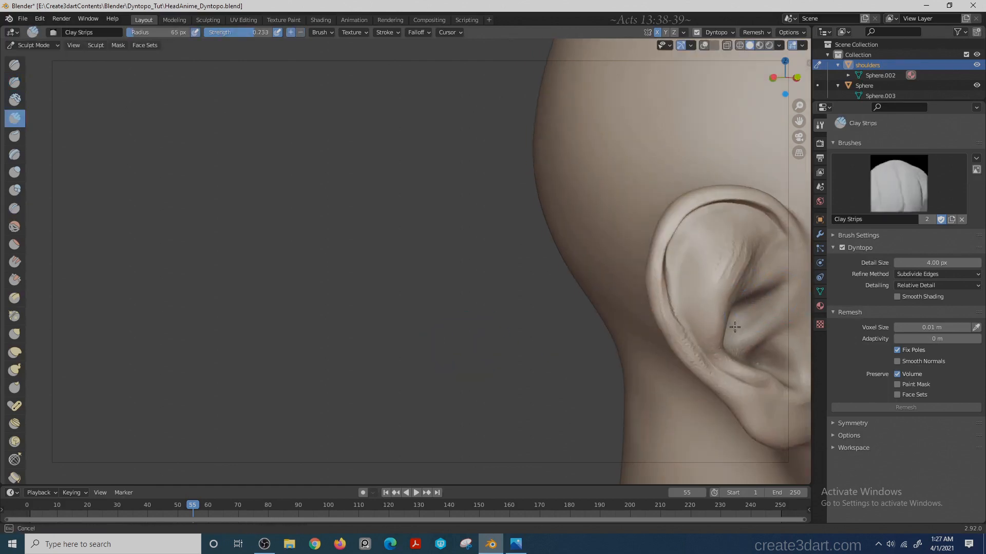
- Sculpt the lower rim and bowl of the ear in front view with Clay Strips at 46 px radius
key(shift+c)
key(d)
mouse_move(581, 334)
middle_down()
mouse_move(380, 308)
mouse_move(282, 330)
middle_up()
key(c)
scroll(346, 315, down, 5)
scroll(282, 329, up, 3)
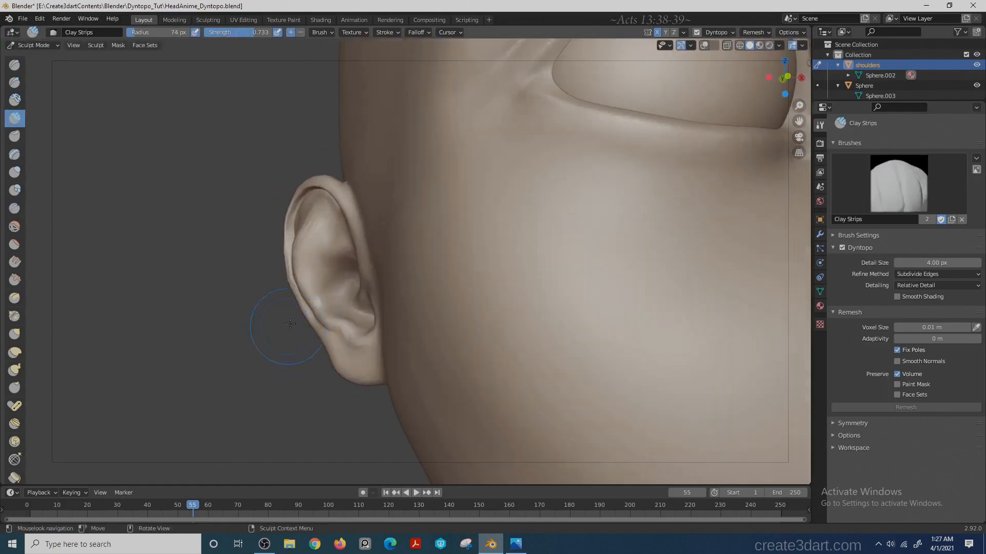
key(g)
key(c)
key(f)
click(307, 301)
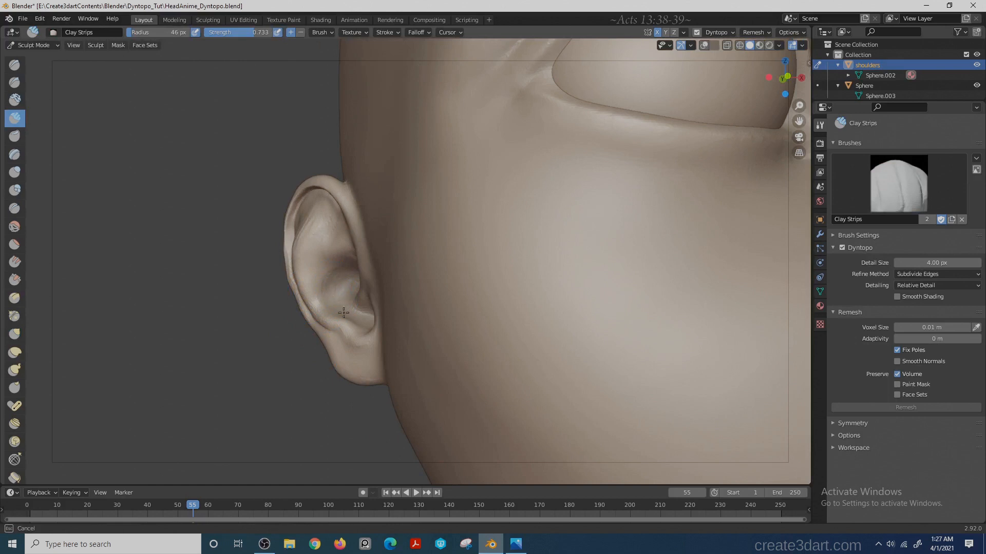
shift+middle_drag(343, 313, 490, 266)
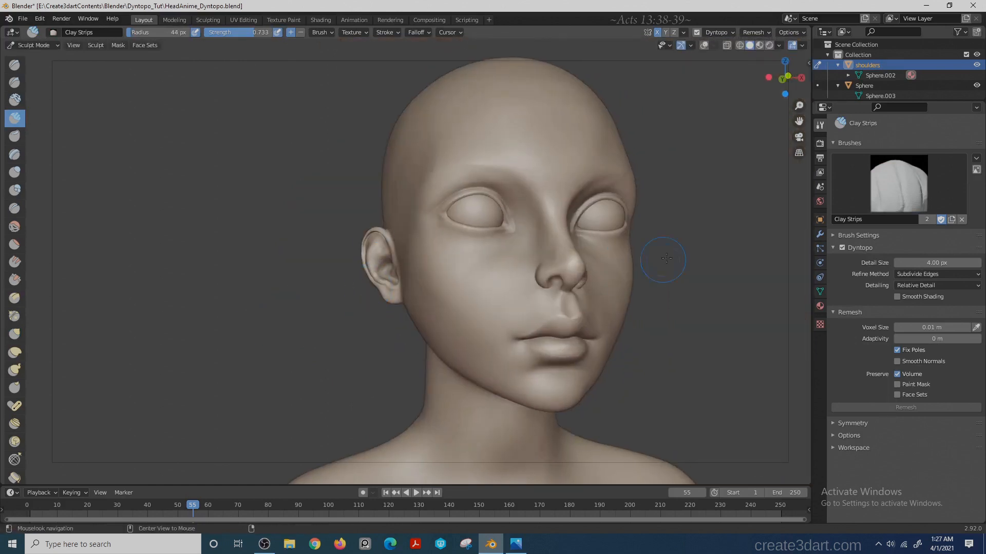
- Crease the fold above the upper eyelid toward the inner eye corner at 29 px radius
middle_drag(667, 258, 654, 293)
scroll(253, 293, up, 5)
middle_drag(253, 293, 344, 258)
key(shift+c)
mouse_move(718, 242)
middle_down()
mouse_move(645, 220)
mouse_move(752, 246)
mouse_move(755, 206)
middle_up()
scroll(645, 220, up, 4)
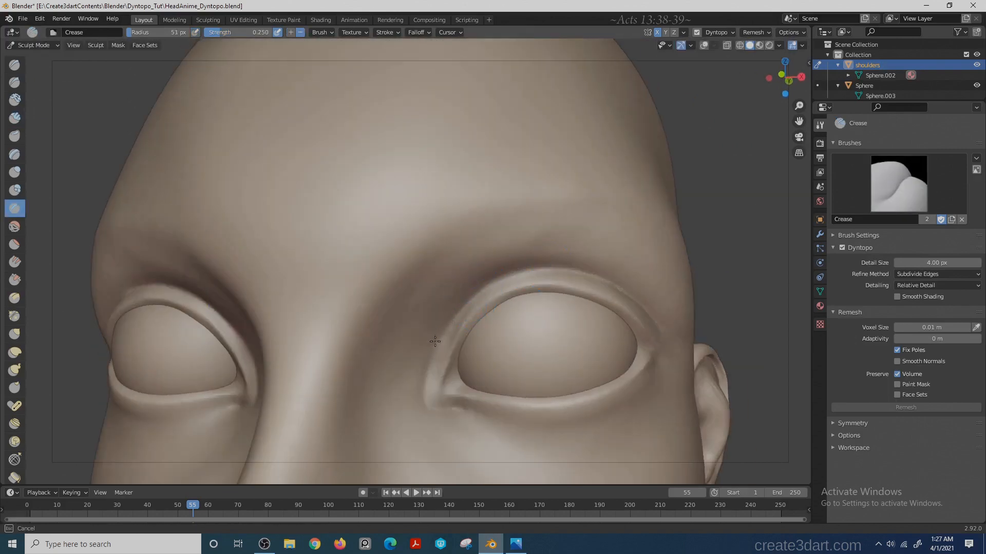
middle_drag(672, 276, 681, 276)
key(f)
click(673, 285)
drag(673, 285, 636, 295)
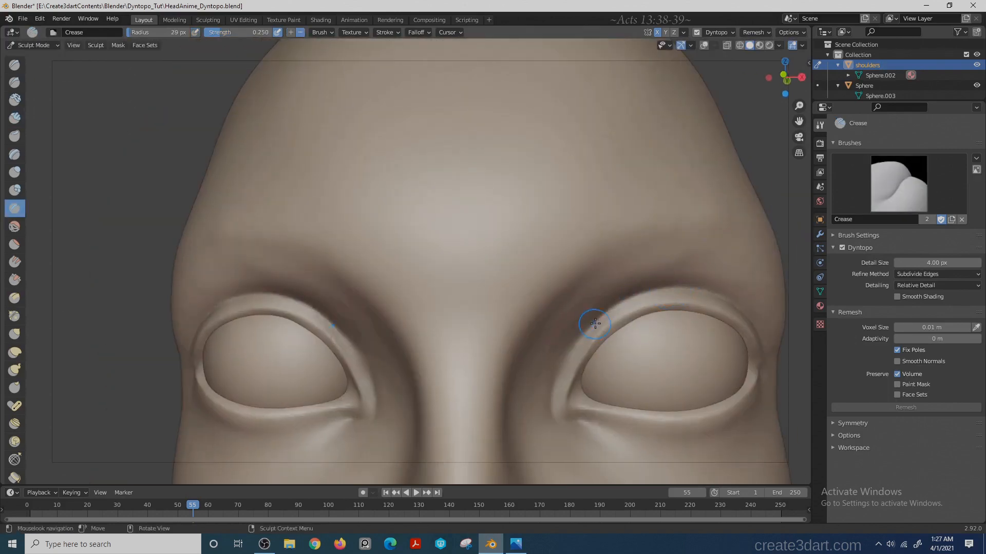
drag(563, 387, 563, 388)
- Sharpen the upper eyelid crease out to the outer corner at 32 px, and adjust the lid with Grab at 133 px
middle_drag(754, 198, 736, 185)
scroll(735, 185, up, 1)
key(bracketright)
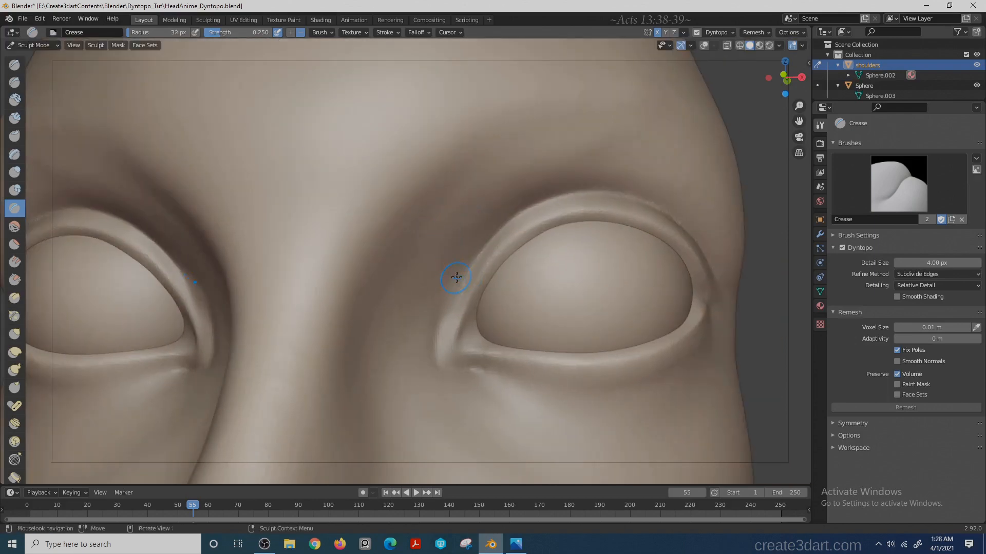
middle_drag(536, 203, 649, 220)
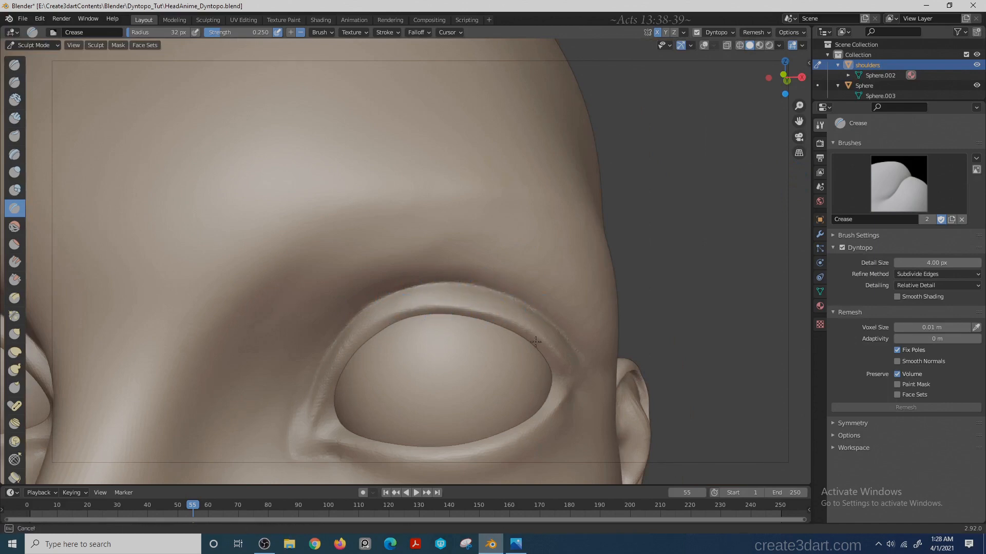
middle_drag(516, 332, 335, 331)
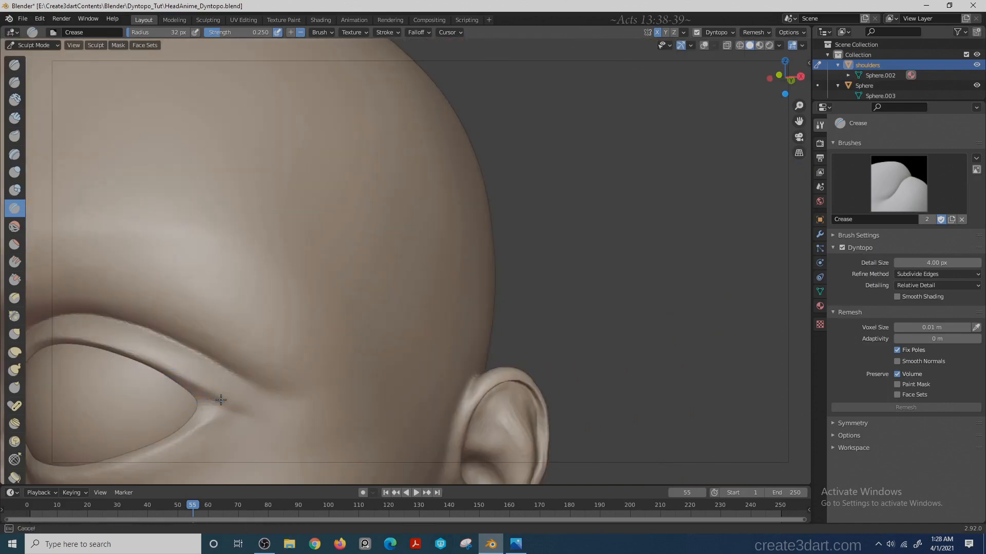
middle_drag(248, 382, 563, 289)
key(g)
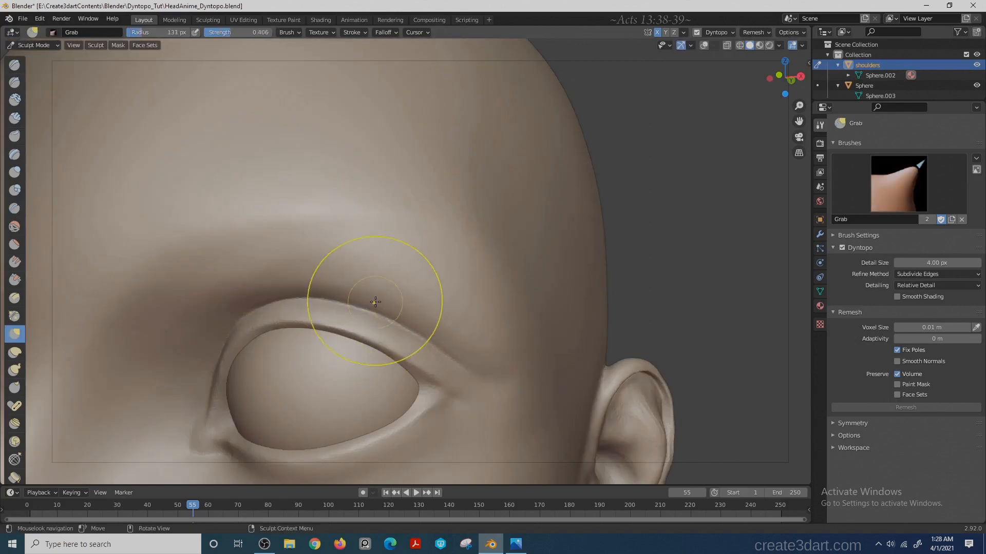
mouse_move(405, 261)
ctrl+middle_down()
mouse_move(657, 210)
mouse_move(648, 224)
mouse_move(457, 306)
ctrl+middle_up()
key(c)
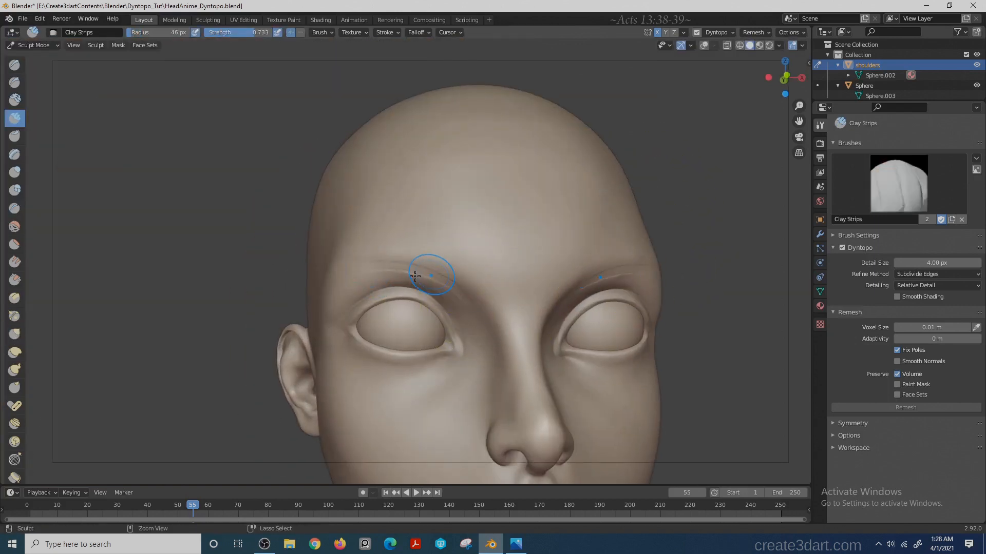
key(ctrl+z)
key(ctrl+z)
- Build up the inner eye corner with Clay Strips at 41 px, and adjust the upper eyelid with Grab at 78 px
mouse_move(668, 314)
ctrl+mouse_down()
mouse_move(700, 272)
mouse_move(634, 304)
mouse_move(621, 260)
mouse_move(663, 257)
ctrl+mouse_up()
ctrl+middle_drag(457, 334, 445, 184)
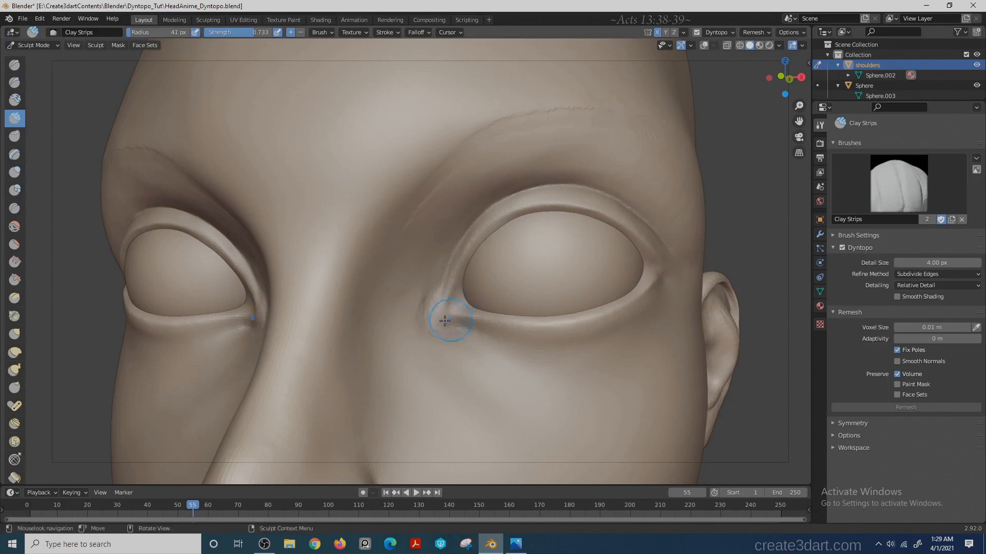
key(f)
key(shift+c)
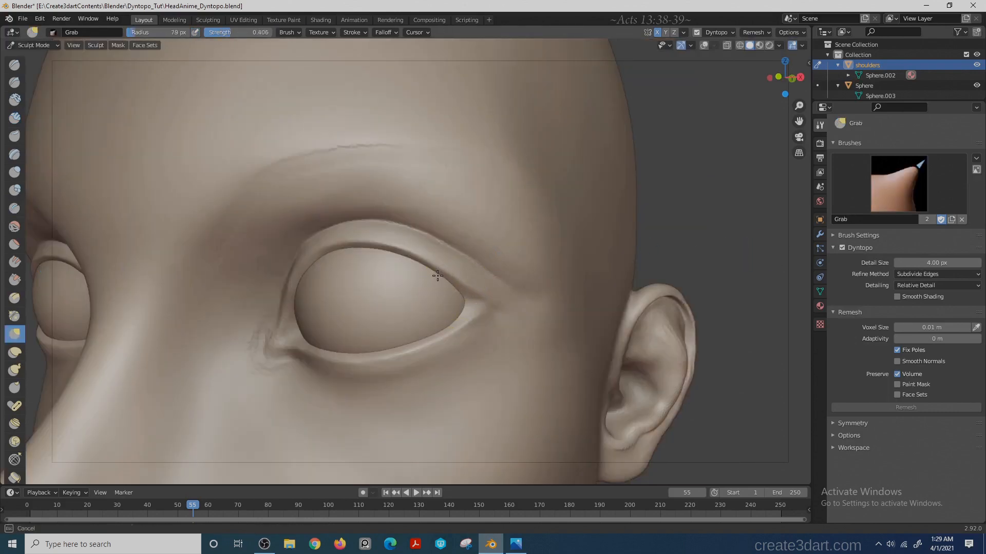
key(f)
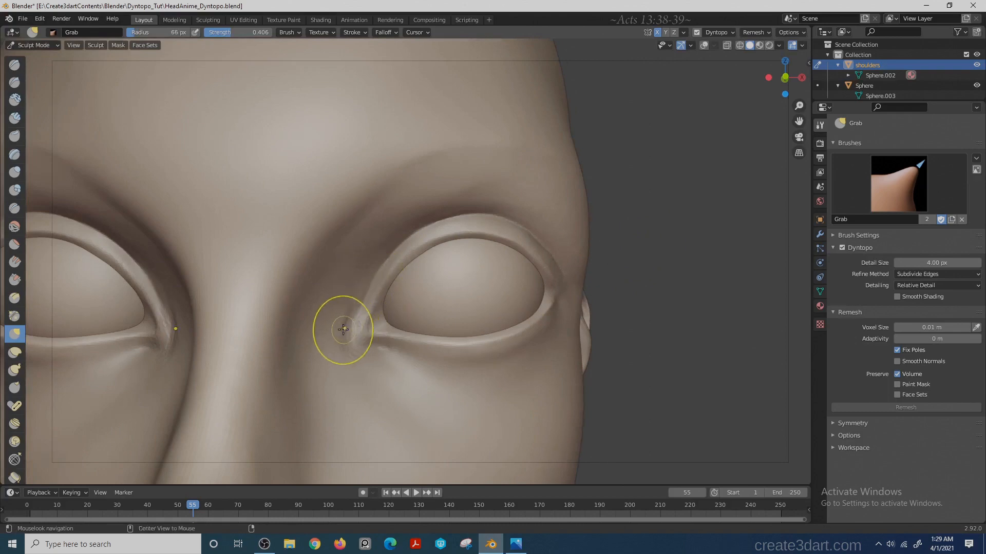
- Carve around the inner eye corner with Clay Strips at 50 px, and reshape the outer upper eyelid with Grab at 92 px
key(c)
ctrl+drag(368, 362, 381, 362)
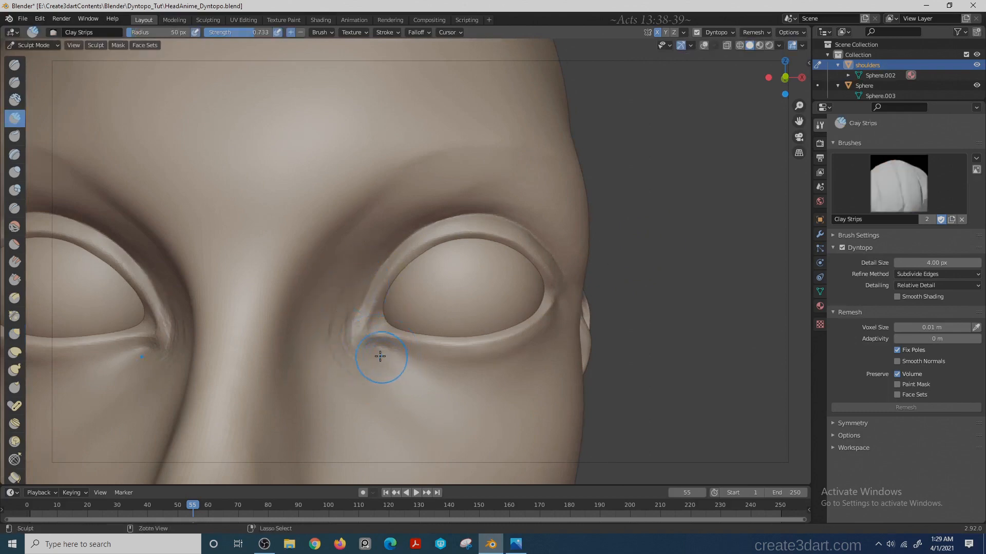
key(f)
click(414, 358)
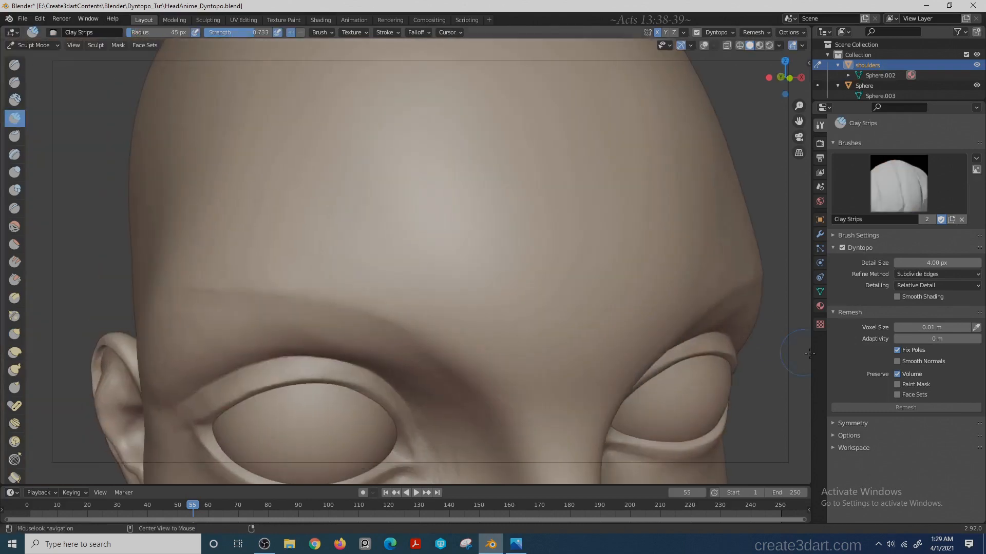
key(g)
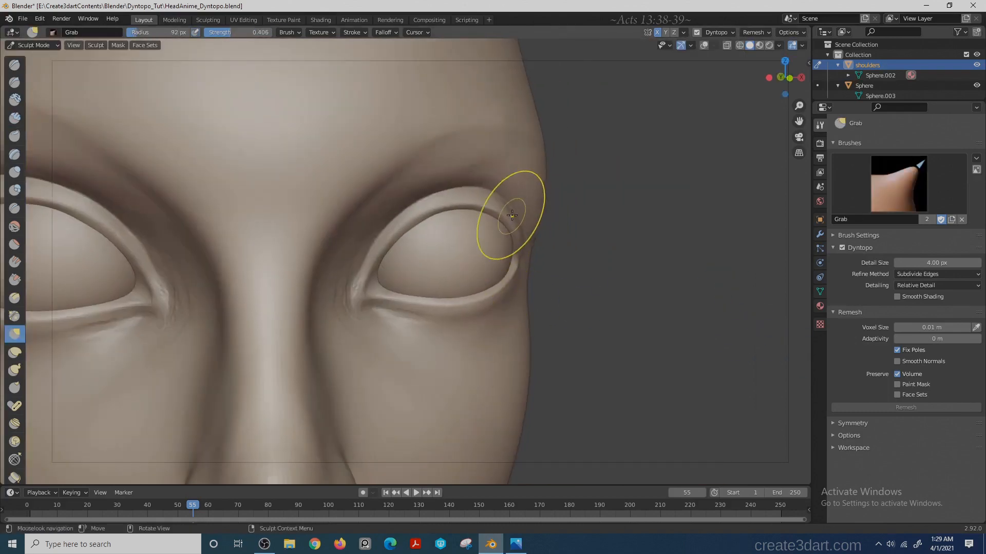
shift+middle_drag(510, 216, 633, 206)
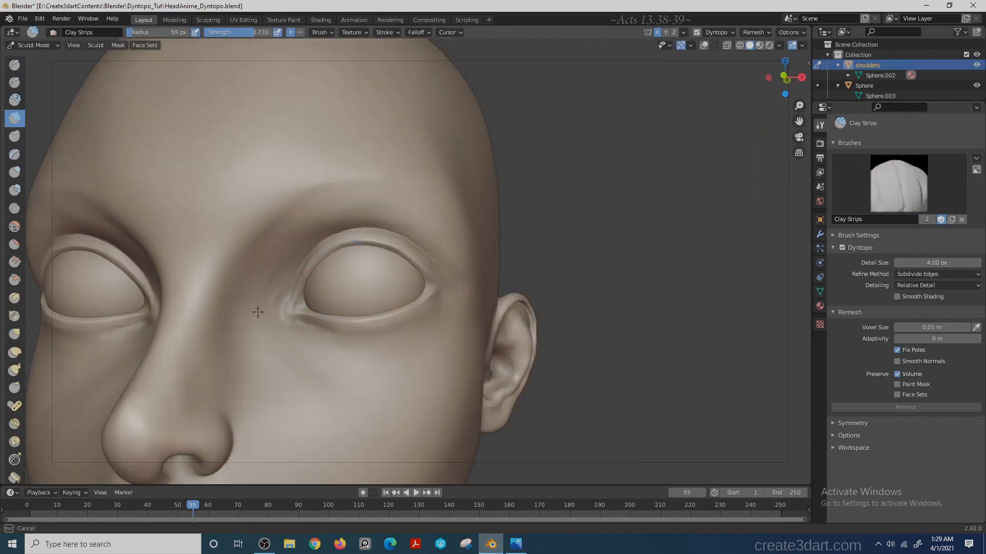
- Crease the fold beneath the lower eyelid, reducing the brush radius from 36 px to 20 px toward the outer corner
key(shift+c)
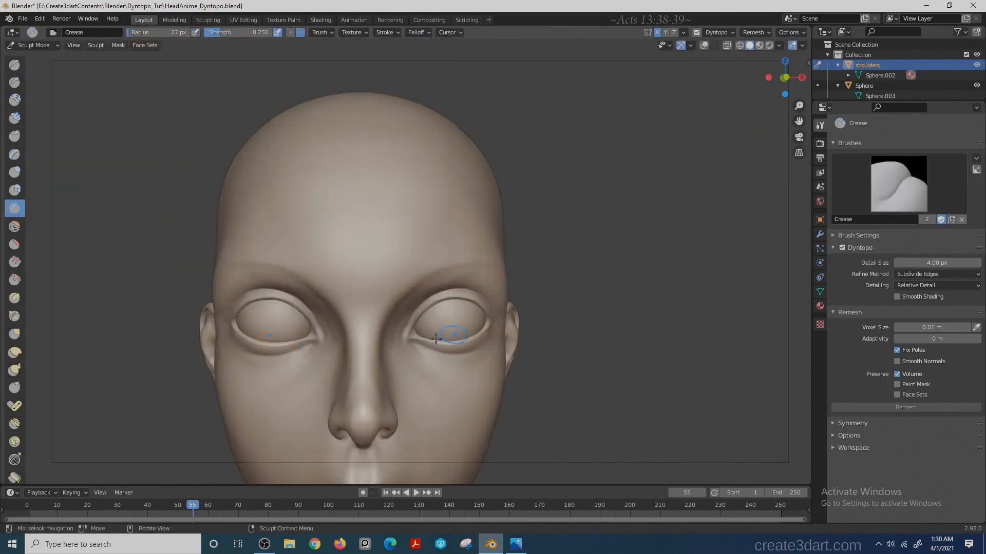
middle_drag(515, 329, 392, 344)
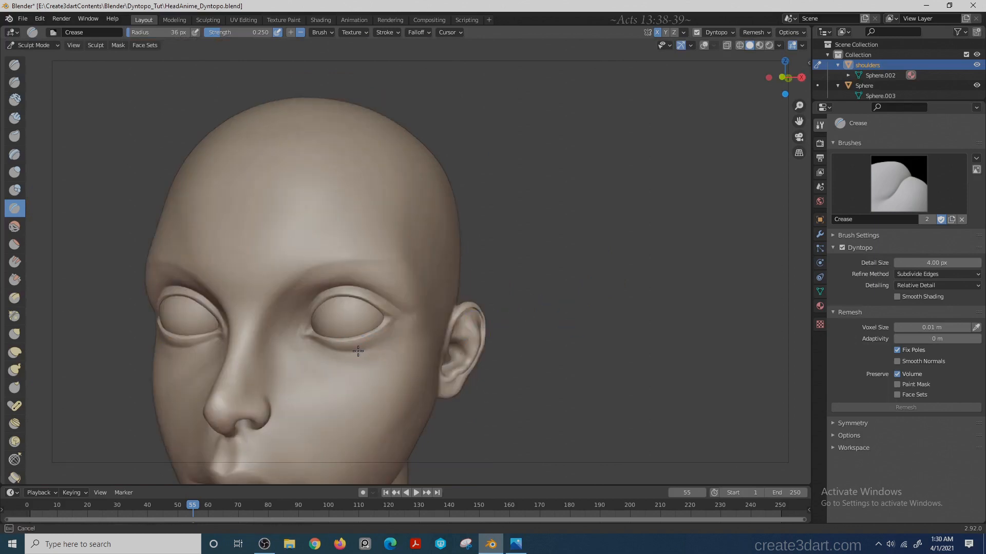
shift+middle_drag(547, 275, 576, 223)
scroll(576, 223, up, 1)
key(f)
click(383, 310)
key(f)
click(403, 300)
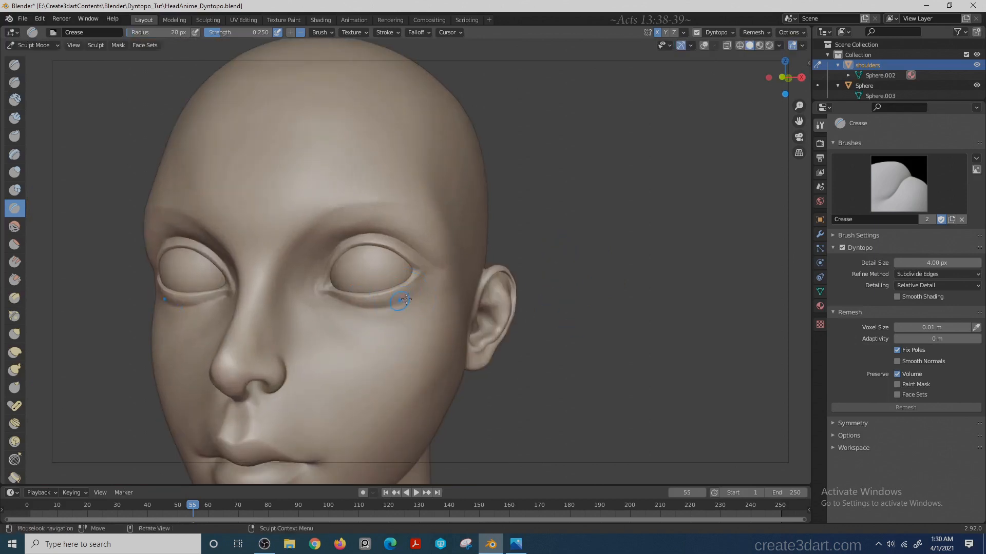
- Adjust the silhouette of the outer brow in three-quarter view with Grab at 83 px radius
key(c)
middle_drag(372, 307, 423, 210)
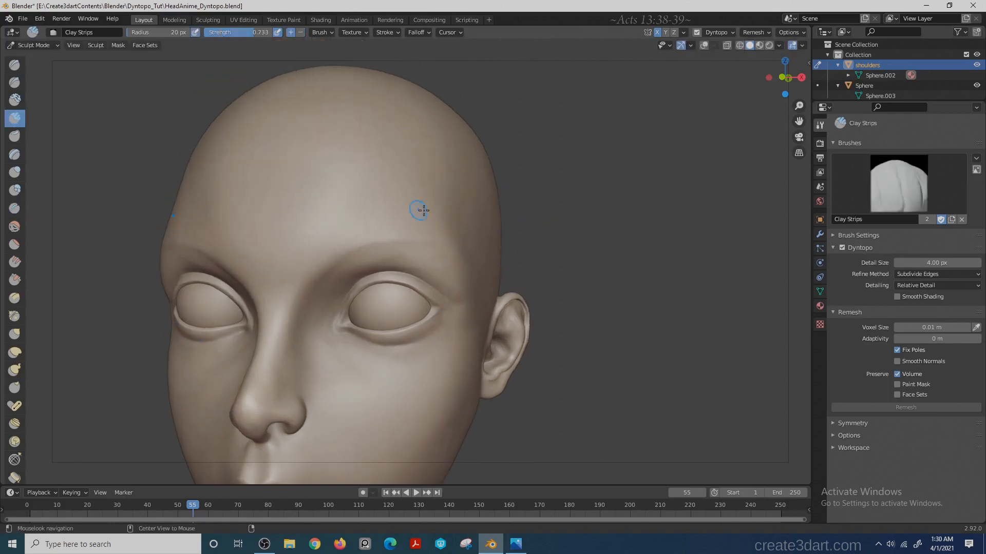
key(g)
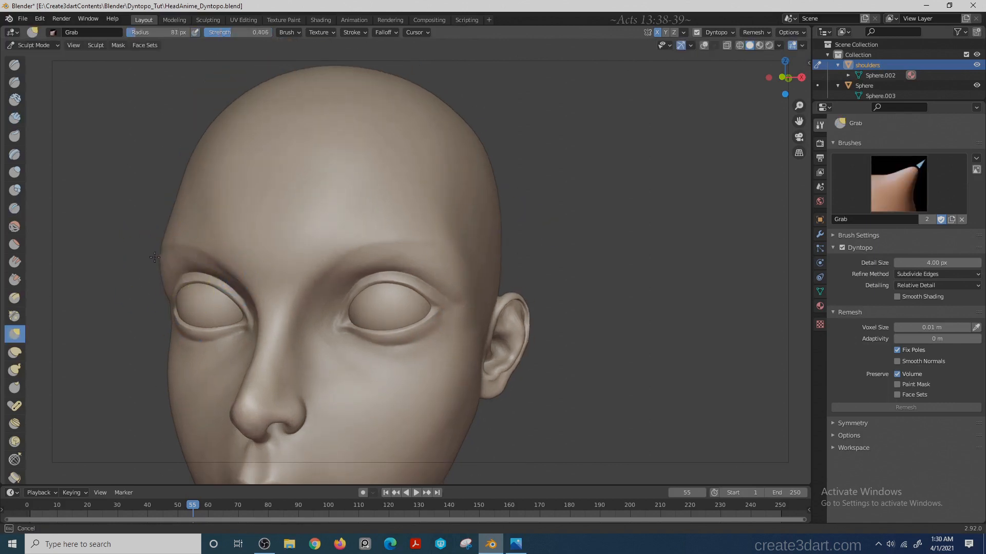
middle_drag(158, 254, 184, 262)
drag(192, 261, 186, 262)
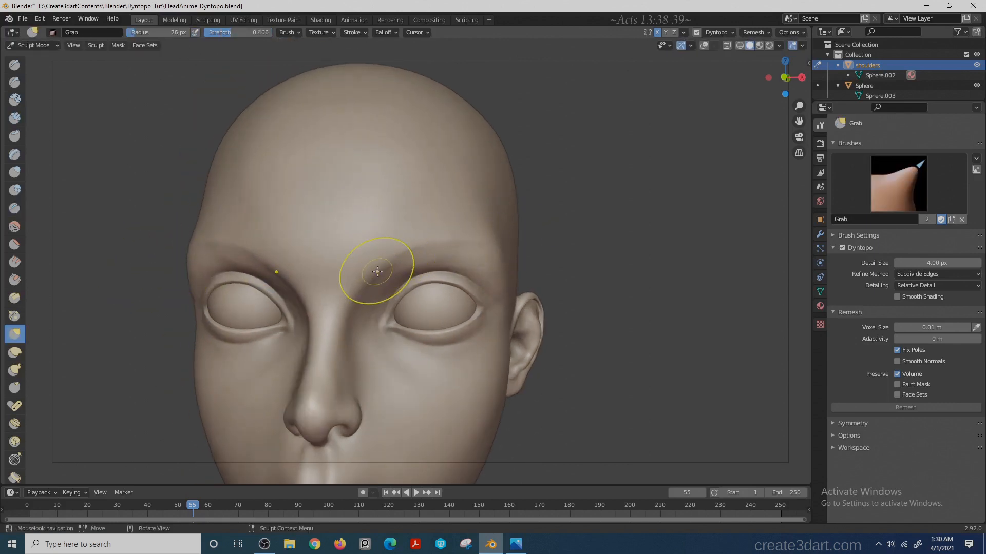
- Reshape the brow ridge above the eye from both three-quarter sides with Grab at 62 px radius
key(f)
click(435, 251)
middle_drag(465, 240, 613, 219)
key(f)
click(371, 206)
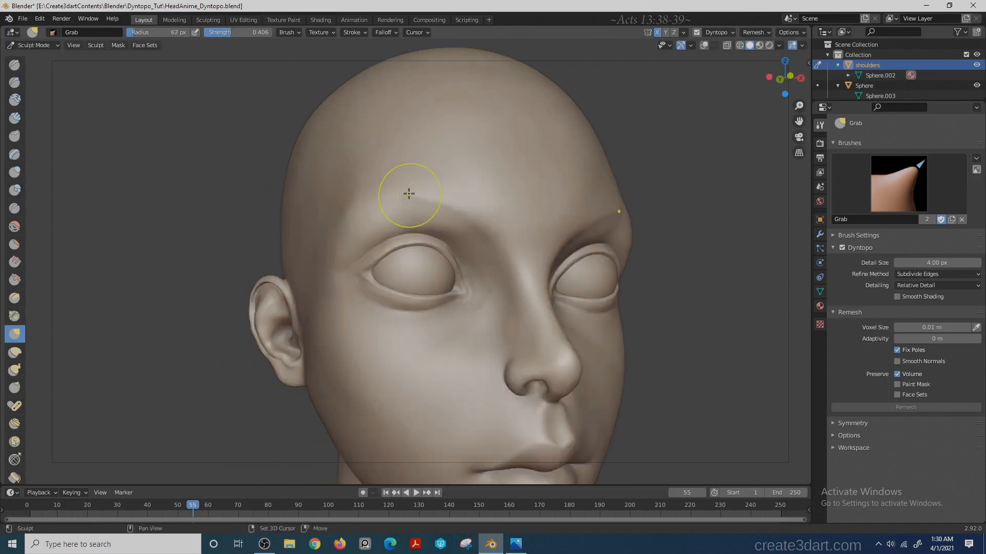
scroll(645, 208, down, 2)
middle_drag(703, 198, 616, 220)
- Define the eyebrow ridges with Clay Strips at 34 px, and set the Dyntopo detail size to 5 px
key(c)
key(f)
alt+drag(606, 202, 483, 218)
key(bracketleft)
click(898, 263)
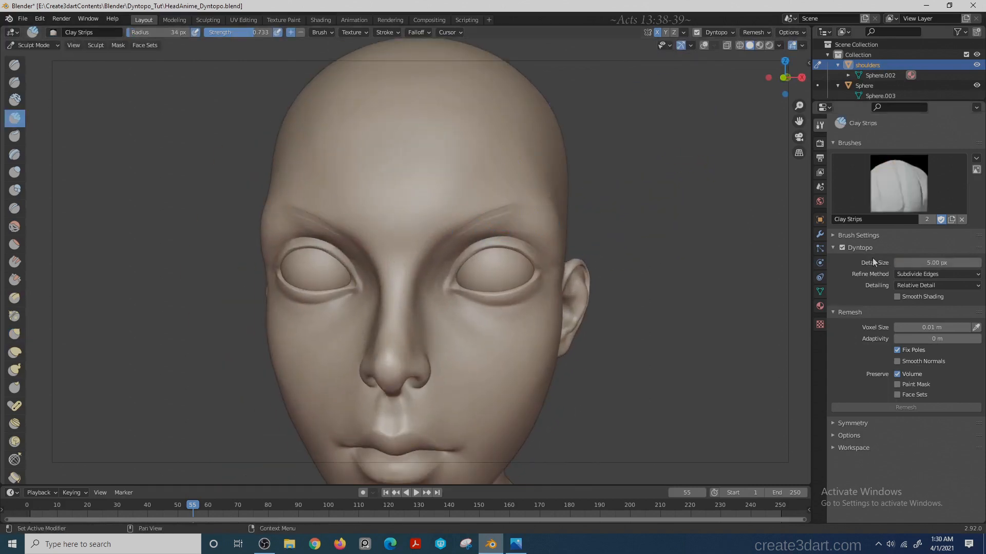
mouse_move(668, 233)
mouse_down()
mouse_move(654, 214)
mouse_move(700, 235)
mouse_move(655, 236)
mouse_up()
- Sharpen the arch of the brow ridge above the eye with Clay Strips at 34 px radius
key(f)
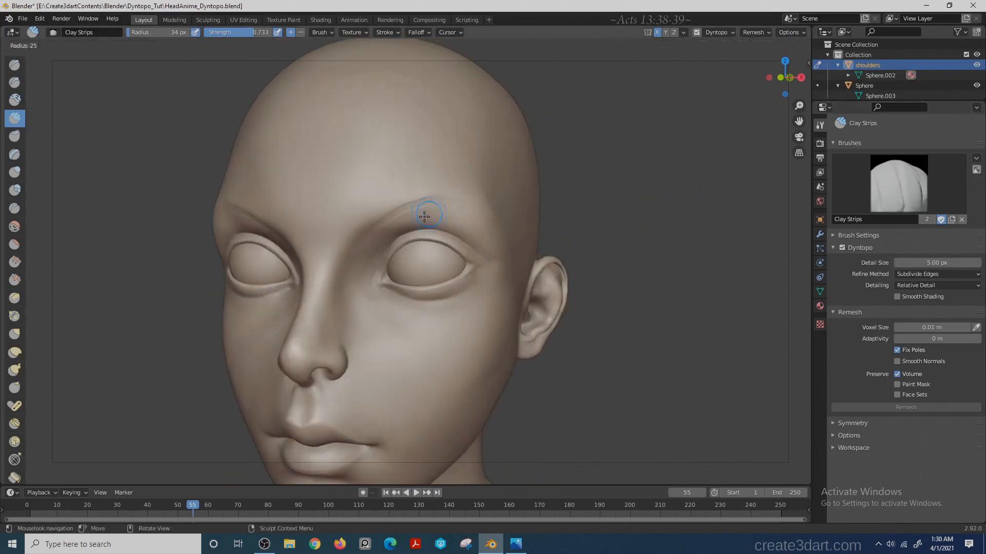
click(424, 217)
key(f)
click(482, 211)
key(g)
key(c)
key(f)
click(441, 203)
drag(441, 203, 426, 204)
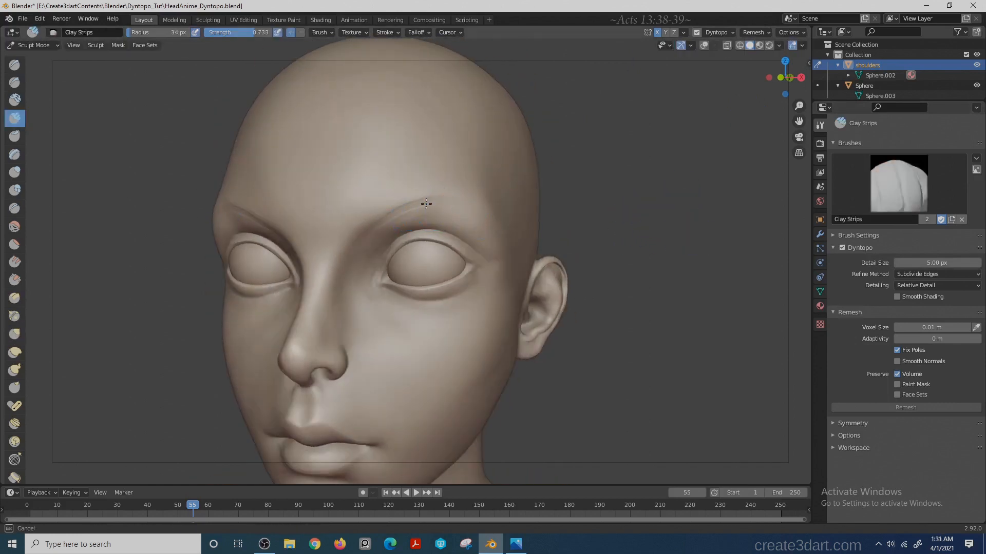
- Raise the outer part of the brow in front view with Grab at 67 px radius
key(g)
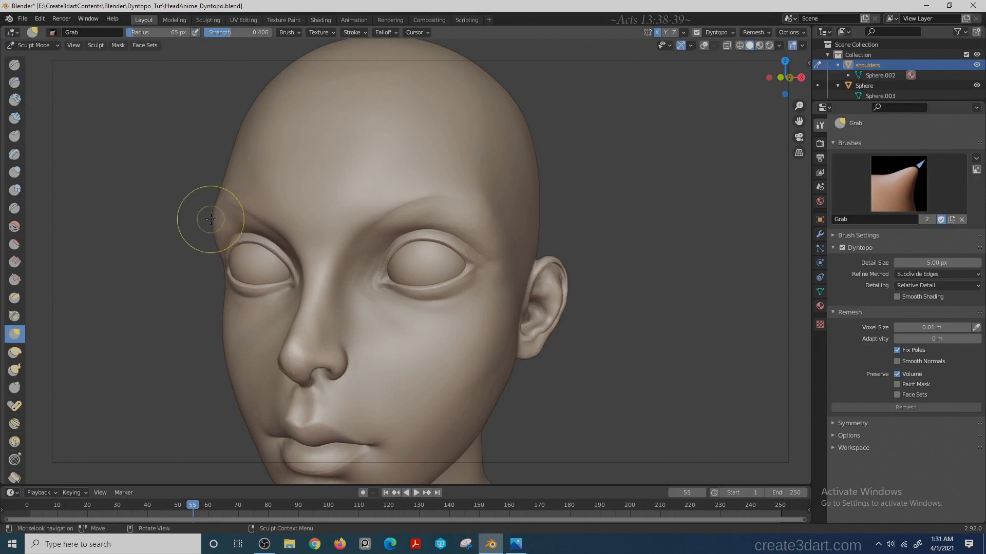
alt+middle_drag(623, 256, 669, 241)
key(f)
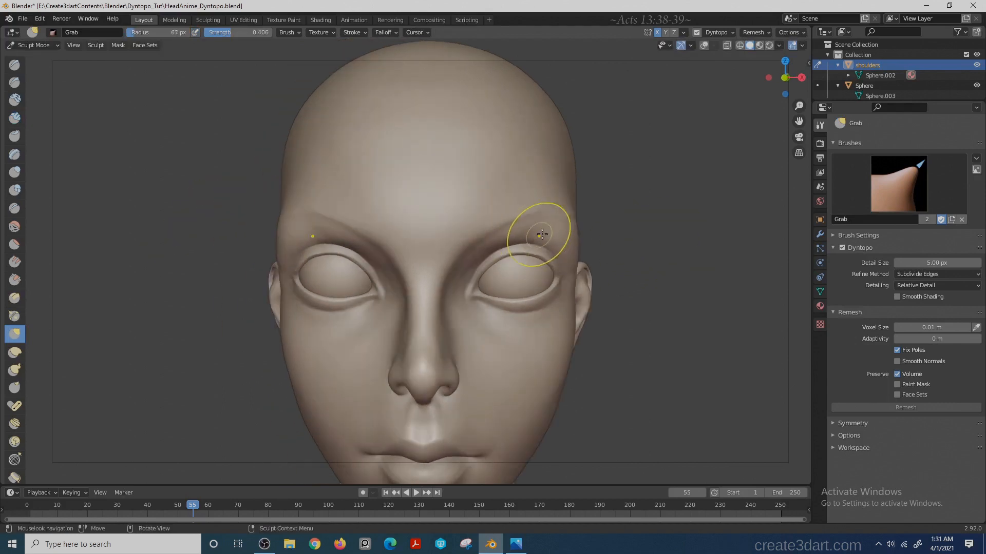
click(571, 233)
drag(538, 234, 538, 215)
- Nudge the brow arch slightly outward and upward with Grab at 75 px radius
middle_drag(477, 220, 563, 220)
key(f)
click(566, 221)
drag(529, 220, 535, 214)
middle_drag(743, 199, 640, 213)
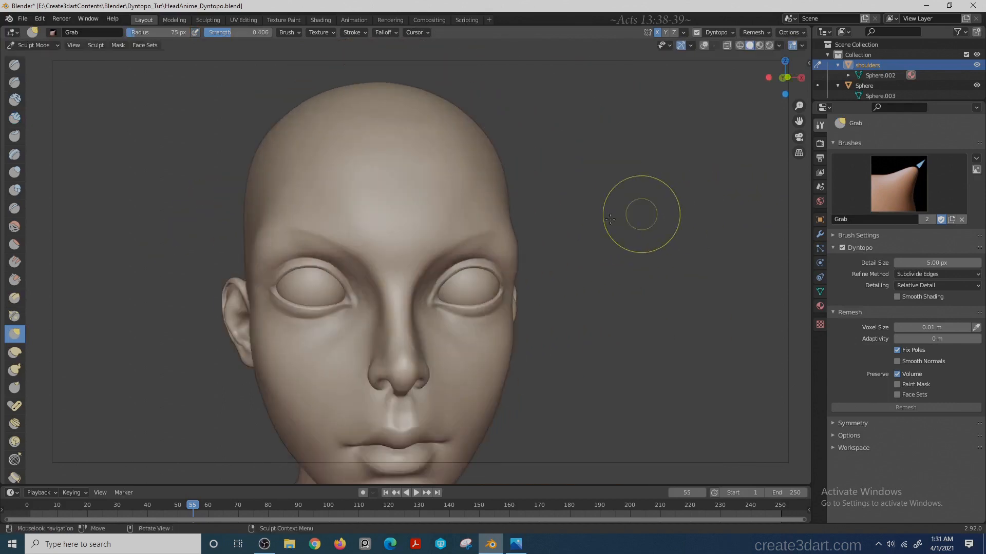
drag(437, 253, 432, 253)
- Pull the middle of the brow up and outward with Grab in a closer front view
middle_drag(534, 219, 482, 218)
shift+middle_drag(200, 235, 323, 246)
ctrl+middle_drag(214, 303, 214, 262)
middle_drag(313, 228, 348, 227)
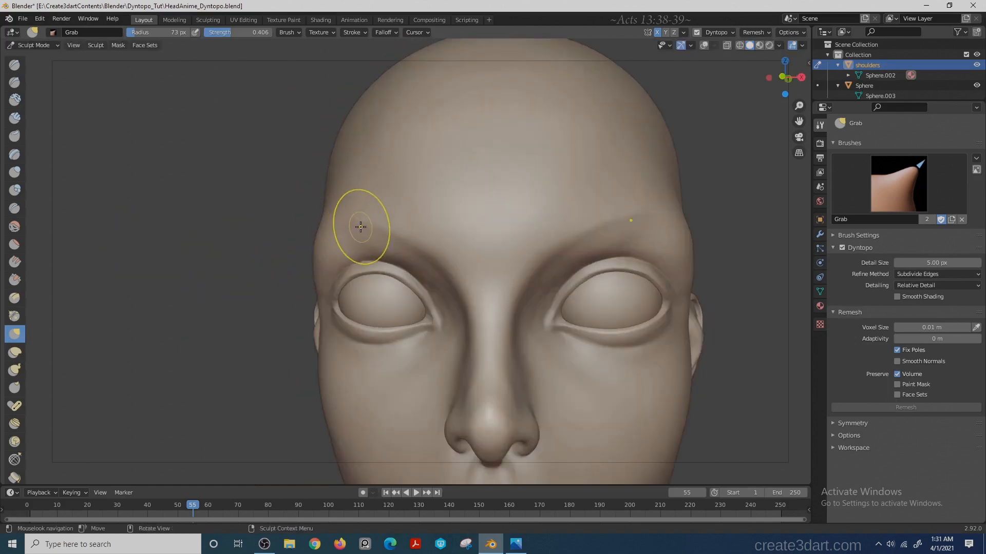
key(f)
click(597, 247)
drag(597, 247, 615, 228)
- Pull the outer brow down toward the eye with Grab, and lower the inner brow slightly
mouse_move(740, 267)
middle_down()
mouse_move(726, 236)
mouse_move(719, 267)
middle_up()
key(f)
click(648, 240)
drag(648, 239, 657, 274)
drag(569, 218, 568, 227)
mouse_move(639, 183)
middle_down()
mouse_move(652, 229)
mouse_move(691, 208)
middle_up()
mouse_move(629, 216)
shift+middle_down()
mouse_move(574, 221)
mouse_move(625, 238)
mouse_move(625, 202)
shift+middle_up()
- Crease the upper edge of the brow out to its outer end at 28 px radius
key(c)
key(shift+c)
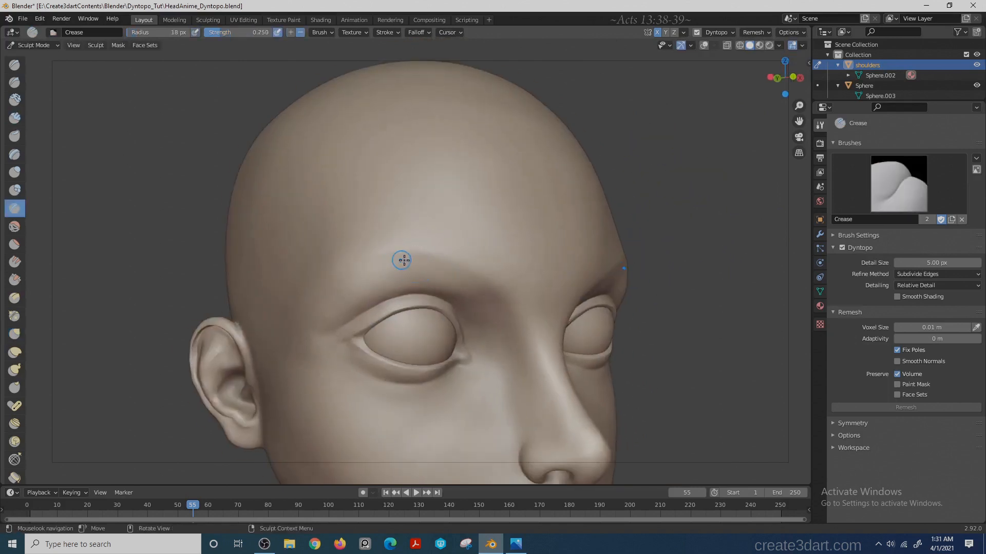
key(f)
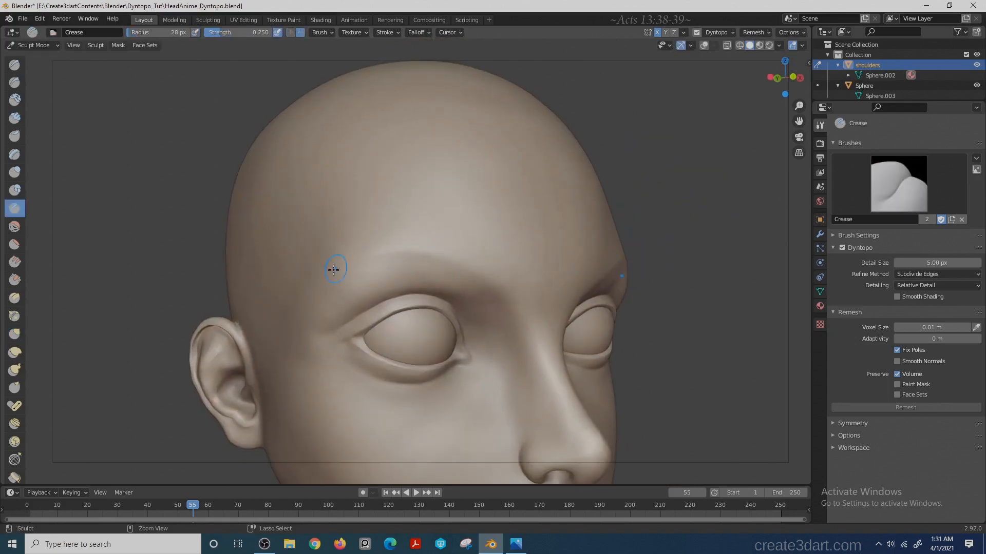
click(399, 250)
middle_drag(399, 250, 484, 268)
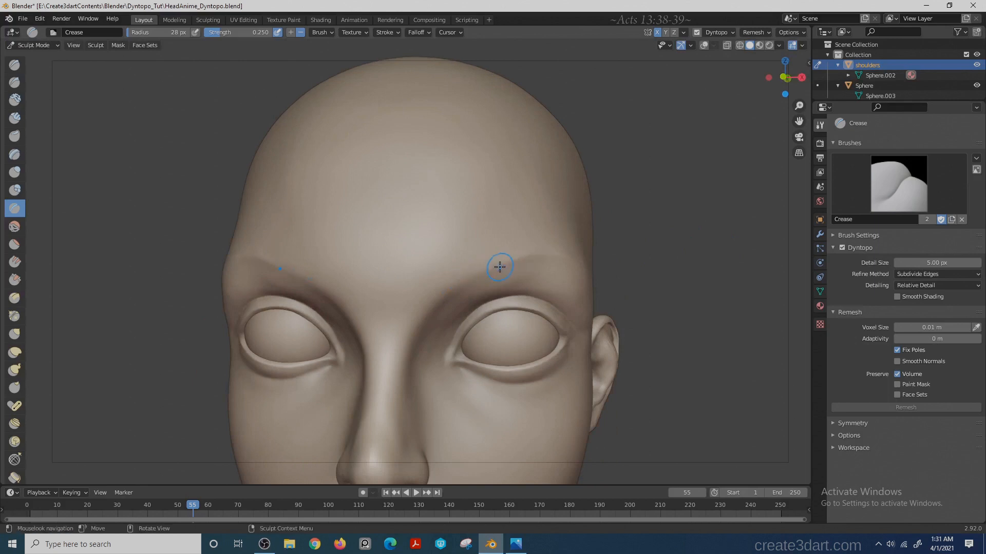
key(d)
drag(500, 267, 549, 254)
- Sculpt the hollow under the inner brow with Clay Strips at 42 px, and adjust the outer brow contour with Grab at 82 px
key(c)
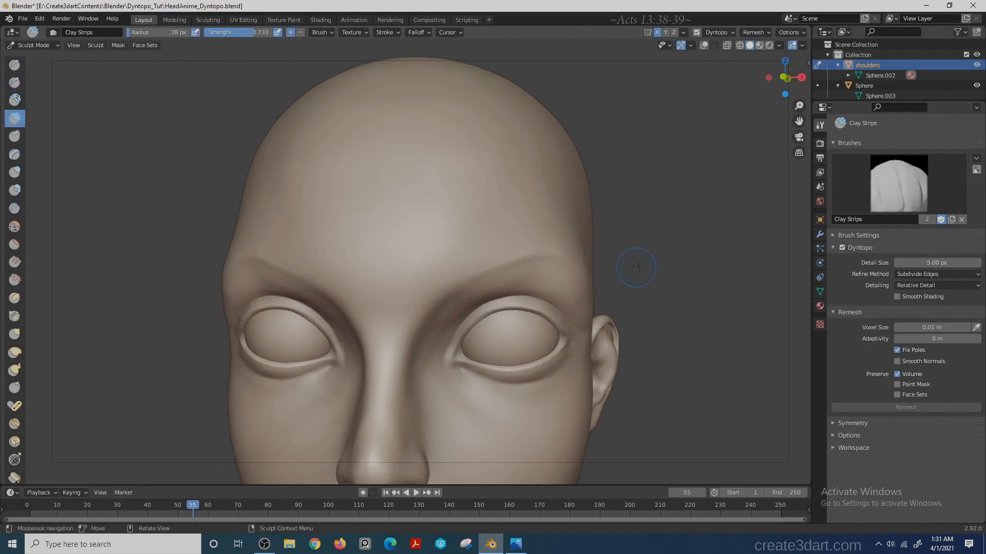
middle_drag(638, 266, 480, 251)
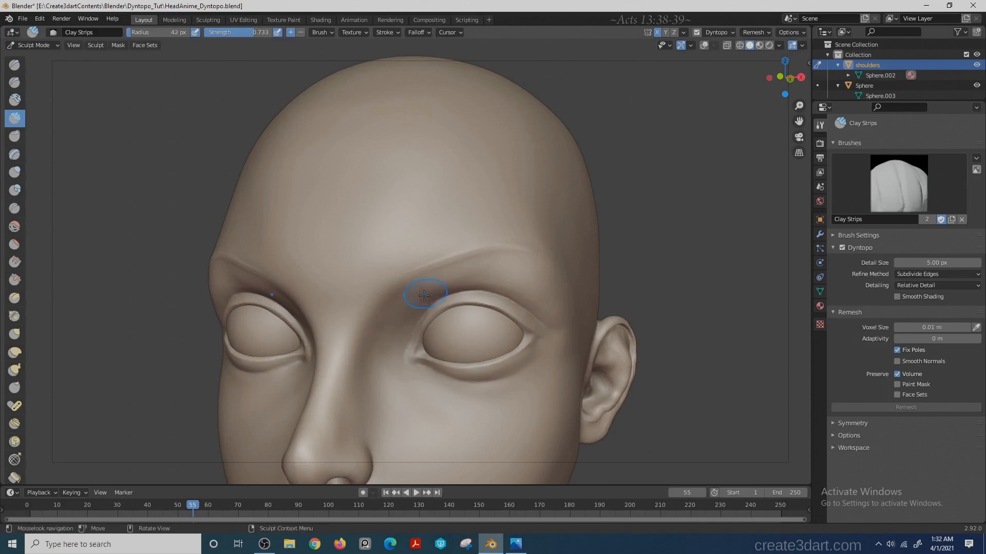
key(g)
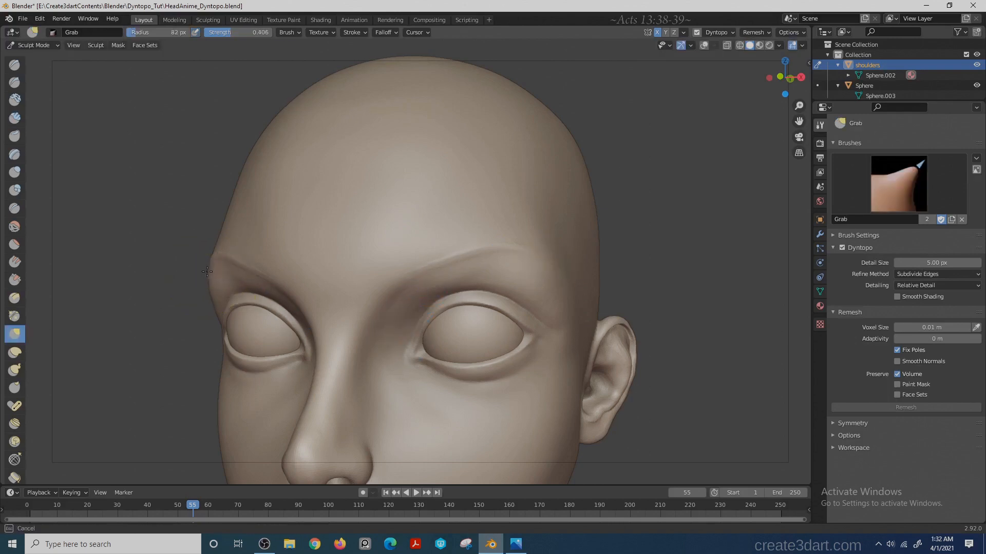
- Build up the area between the brow and upper eyelid with Clay Strips at 57 px, then refine it at 44 px
key(c)
middle_drag(209, 274, 242, 264)
key(f)
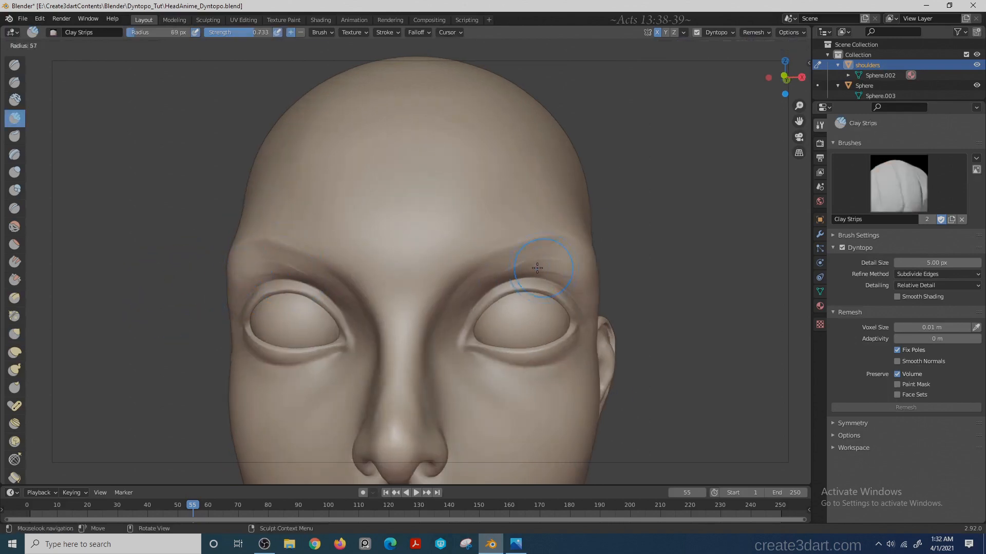
click(537, 268)
middle_drag(550, 256, 592, 271)
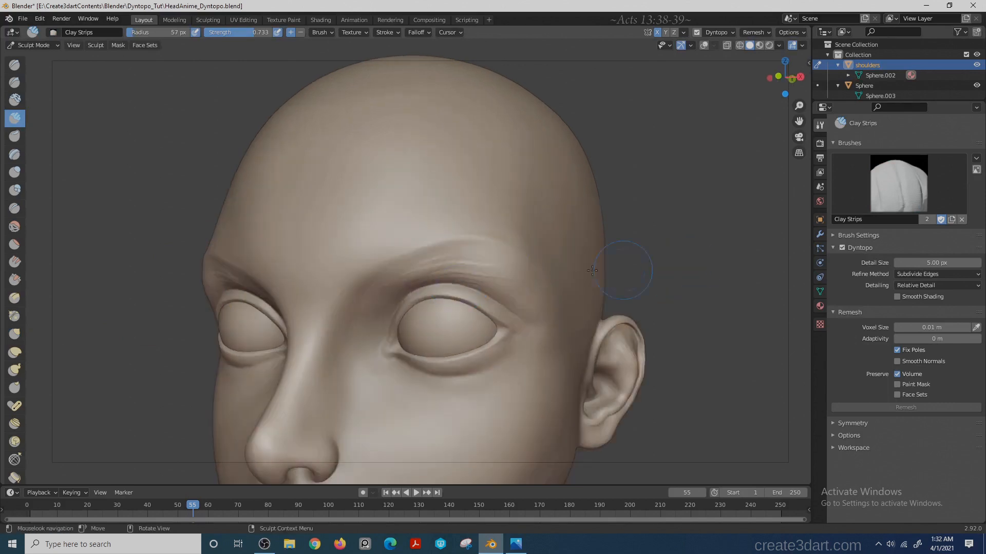
key(f)
click(441, 271)
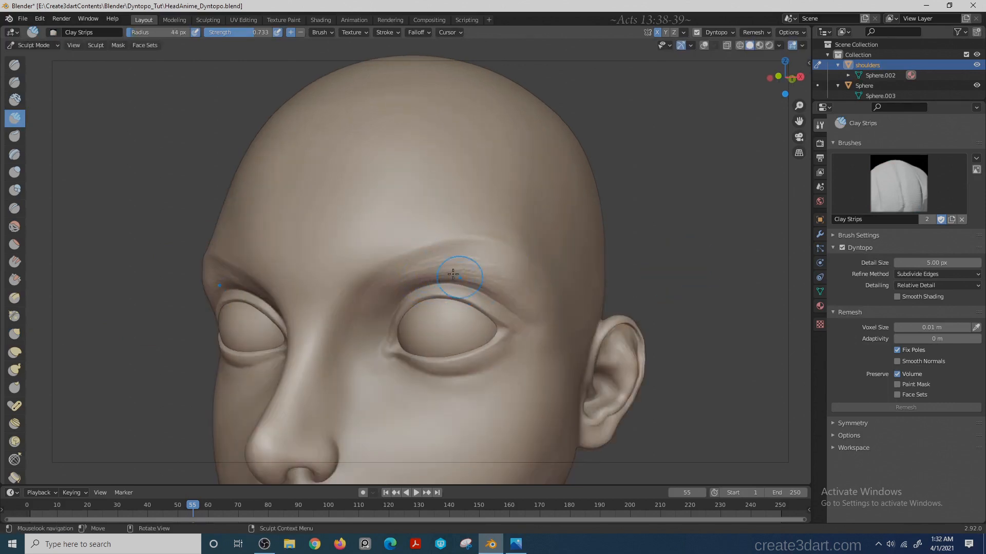
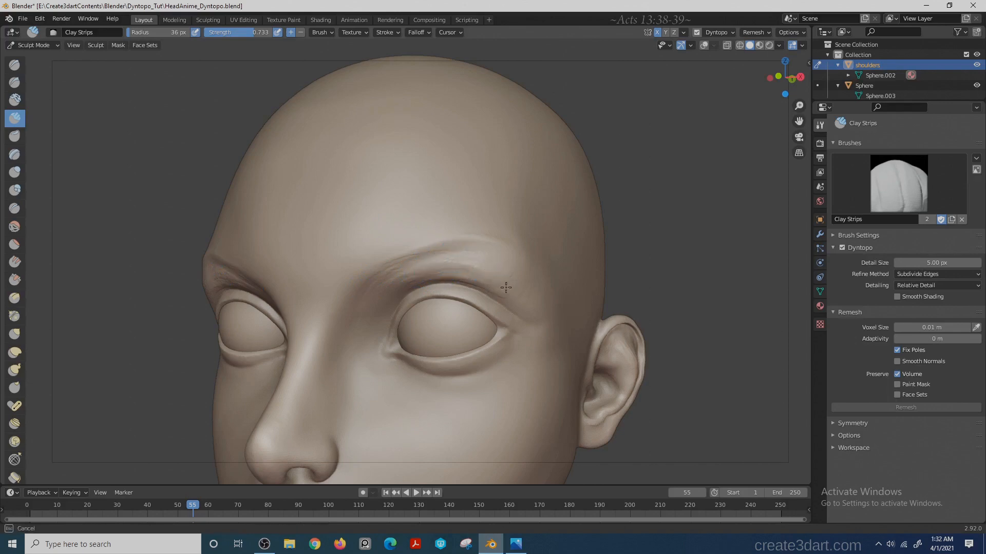
- Fill out the area under the brow with Draw at 67 px, and rework the brow with Clay Strips at 64 px
key(x)
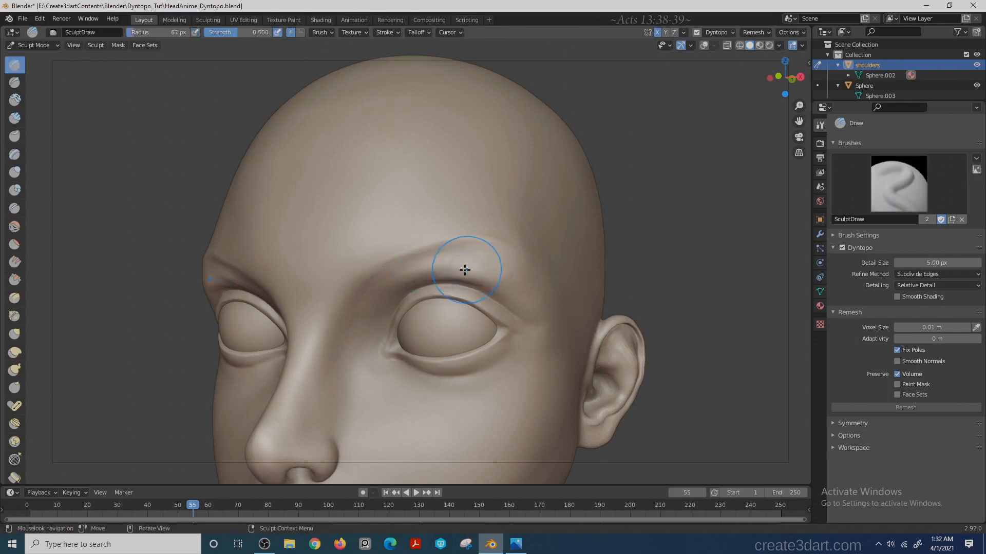
mouse_move(465, 269)
middle_down()
mouse_move(522, 278)
mouse_move(477, 285)
middle_up()
key(c)
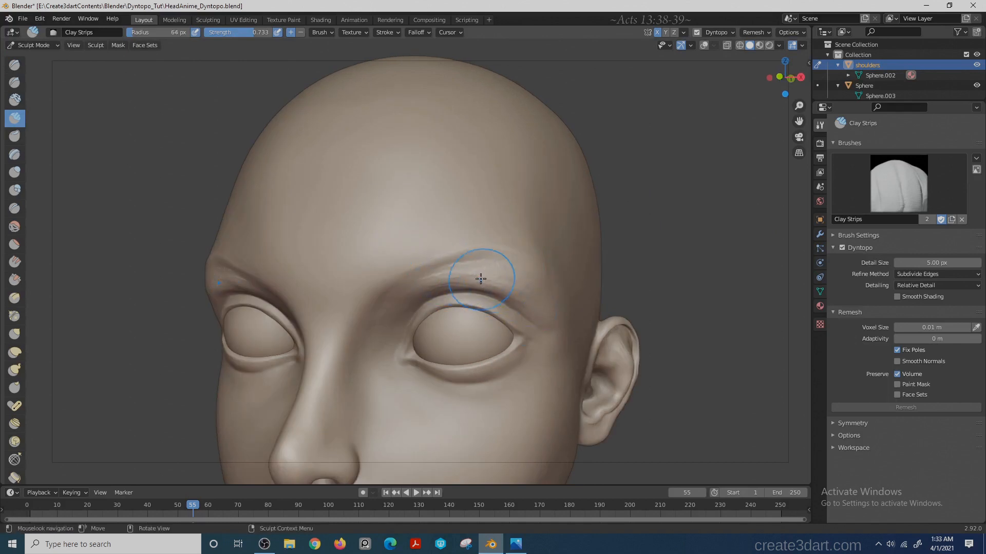
drag(418, 280, 457, 277)
middle_drag(620, 237, 627, 231)
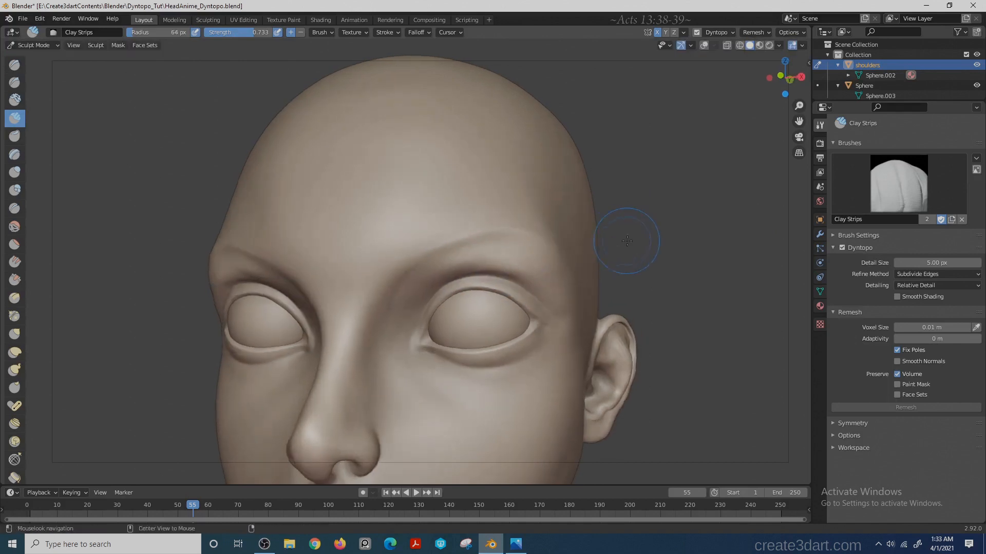
- Sculpt the fold above the upper eyelid toward the outer eye corner with Clay Strips at 59 px radius
scroll(627, 231, up, 1)
mouse_move(503, 281)
mouse_down()
mouse_move(473, 276)
mouse_move(570, 283)
mouse_up()
drag(476, 271, 499, 262)
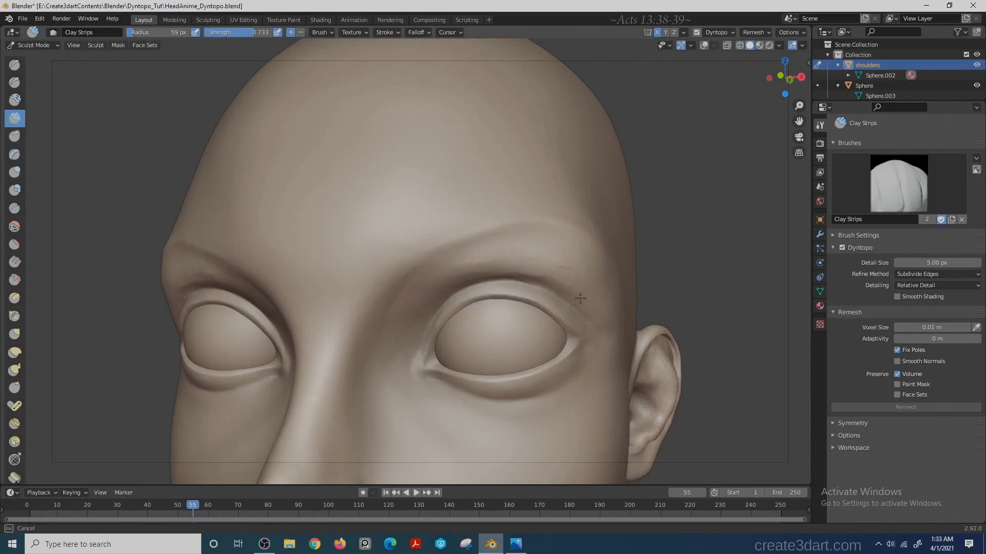
- Refine the brow ridge above the eye with Clay Strips at 42 px radius
alt+middle_drag(580, 298, 573, 274)
middle_drag(504, 315, 391, 316)
middle_drag(639, 307, 413, 243)
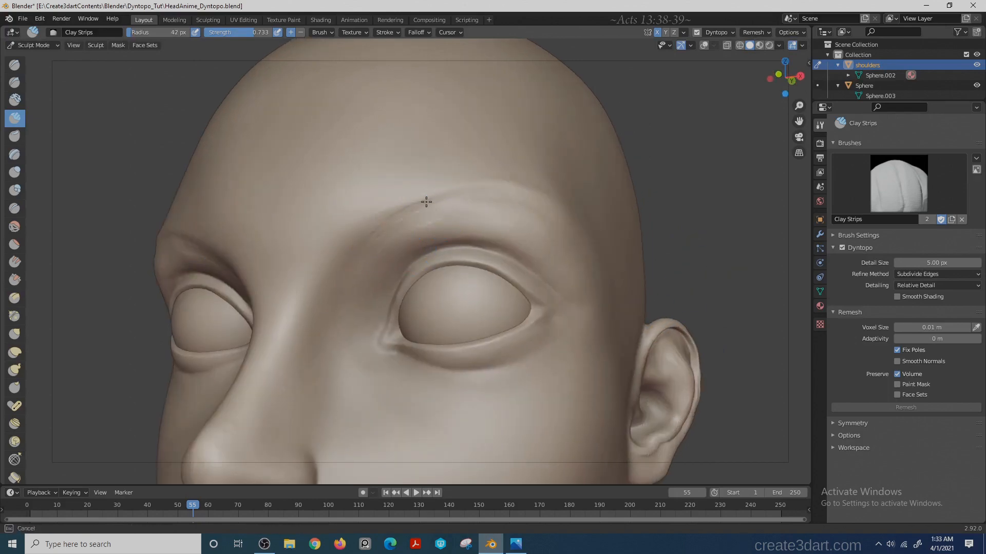
middle_drag(536, 201, 351, 258)
middle_drag(747, 251, 699, 253)
scroll(700, 253, down, 2)
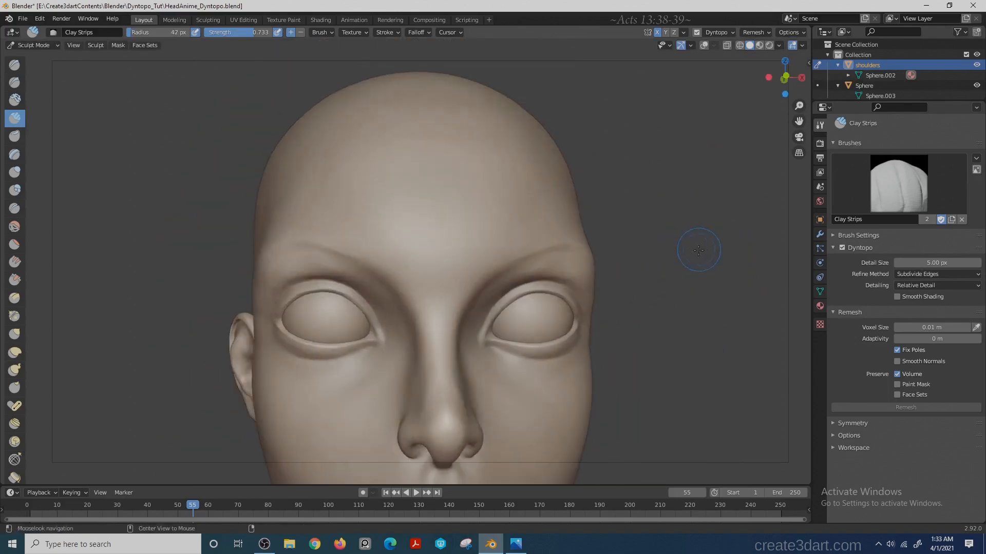
- Fill out the area between the brow and the upper eyelid with Clay Strips at 56 px radius
scroll(700, 253, up, 3)
key(f)
click(661, 289)
drag(657, 289, 661, 289)
middle_drag(758, 270, 654, 280)
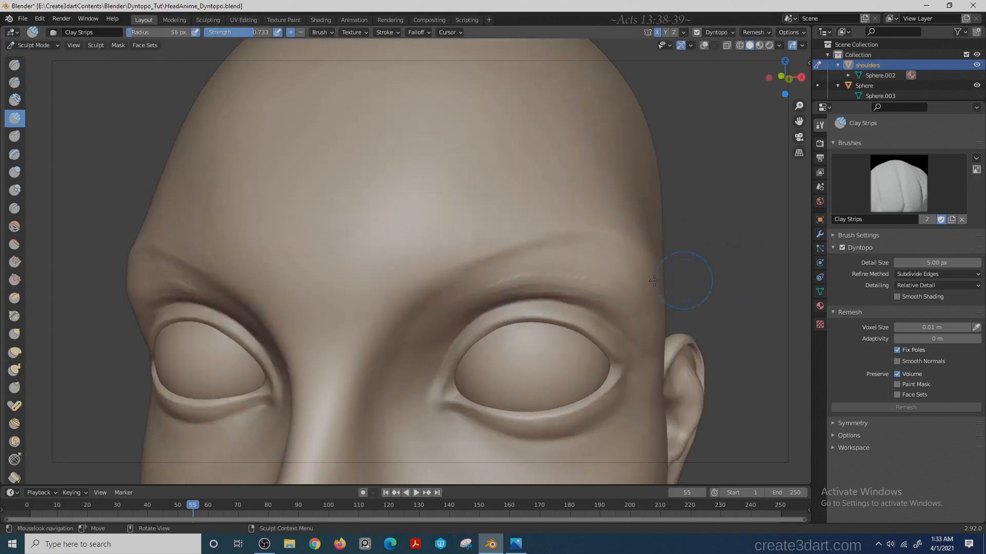
drag(567, 305, 590, 298)
middle_drag(745, 287, 700, 286)
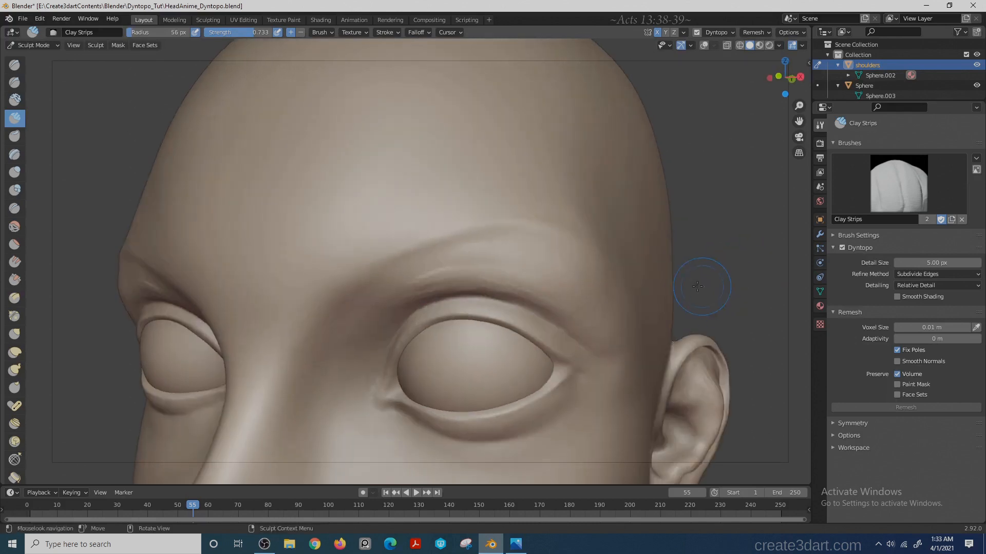
- Adjust the outer brow contour with Grab, using a radius of 61 px and then 78 px
key(g)
middle_drag(128, 296, 175, 300)
shift+middle_drag(67, 272, 187, 343)
key(f)
click(330, 364)
drag(307, 344, 288, 340)
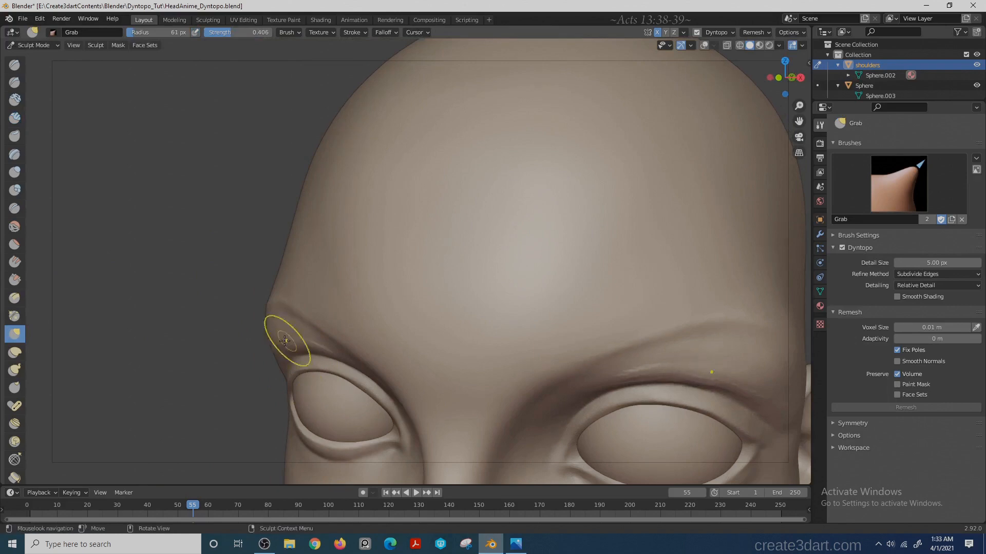
mouse_move(288, 340)
middle_down()
mouse_move(240, 308)
mouse_move(282, 231)
mouse_move(355, 177)
middle_up()
key(f)
click(249, 308)
middle_drag(314, 215, 436, 255)
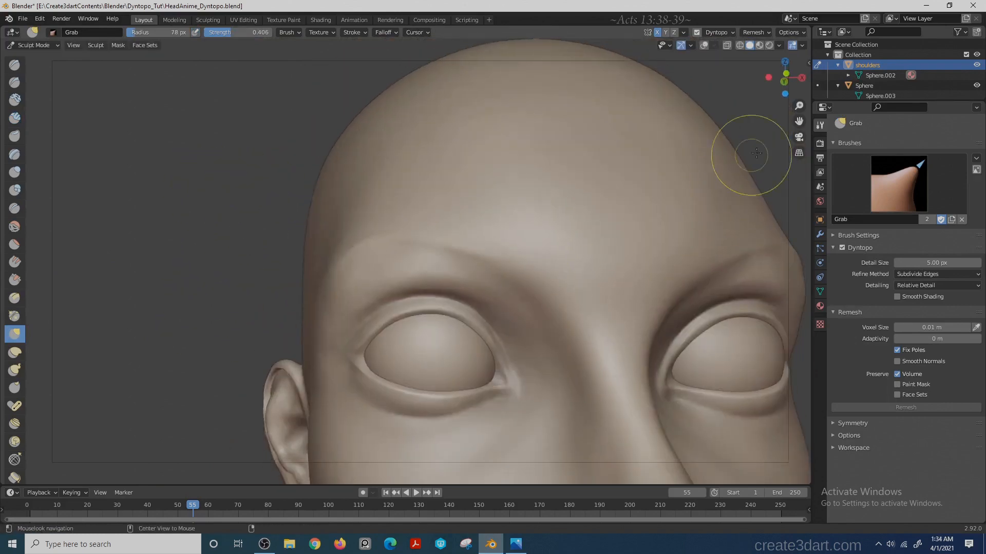
- Build up the brow from its inner end to the arch with Clay Strips at 44 px and 53 px
ctrl+drag(750, 154, 578, 194)
ctrl+drag(654, 171, 647, 222)
mouse_move(647, 222)
ctrl+middle_down()
mouse_move(507, 315)
mouse_move(583, 341)
ctrl+middle_up()
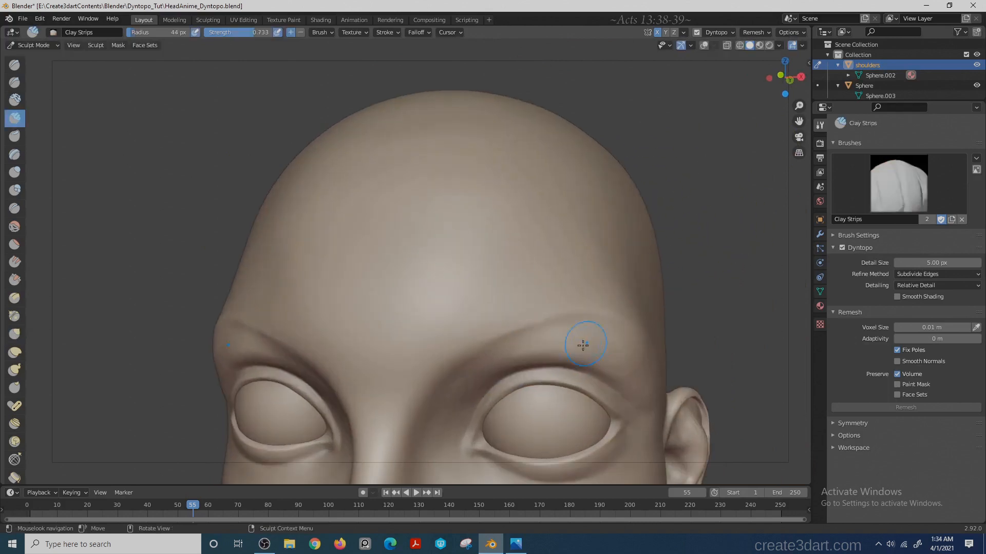
key(c)
drag(449, 386, 497, 352)
middle_drag(208, 345, 310, 357)
click(238, 343)
mouse_move(327, 353)
mouse_down()
mouse_move(340, 314)
mouse_move(395, 322)
mouse_move(408, 310)
mouse_up()
drag(476, 358, 482, 362)
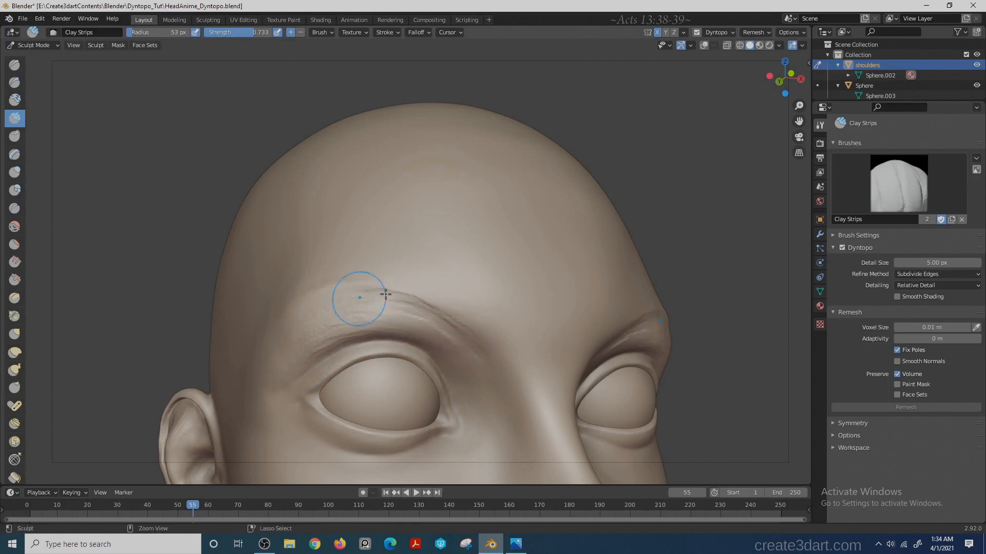
- Rework the brow and the area under its arch with Clay Strips at 53 px, then at 59 px
middle_drag(369, 292, 570, 325)
drag(472, 372, 523, 329)
drag(550, 334, 595, 345)
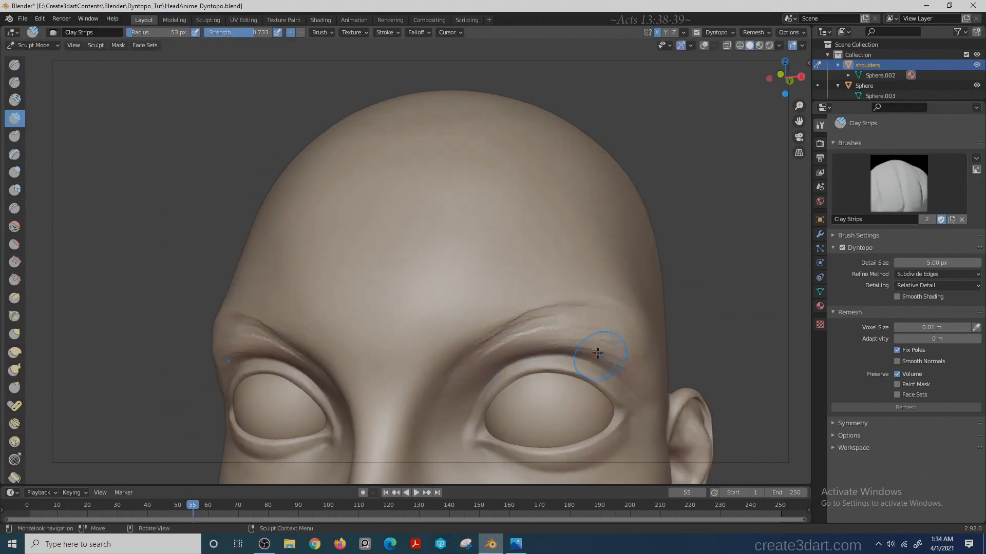
middle_drag(170, 368, 267, 362)
middle_drag(314, 320, 614, 324)
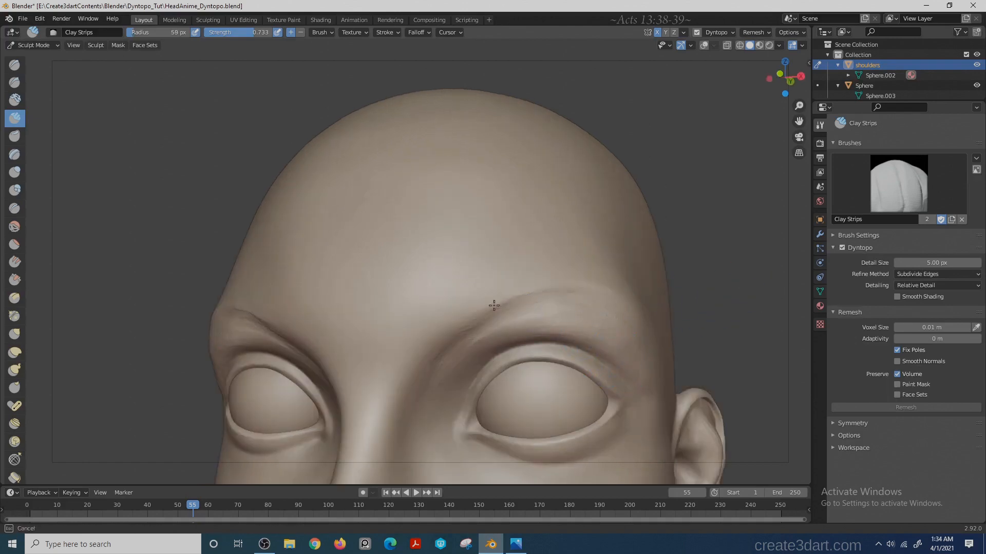
middle_drag(494, 306, 354, 321)
mouse_move(490, 313)
middle_down()
mouse_move(400, 314)
mouse_move(562, 330)
mouse_move(668, 259)
mouse_move(649, 227)
mouse_move(687, 295)
mouse_move(517, 331)
mouse_move(559, 334)
middle_up()
- Pull the temple beside the outer brow slightly inward with Grab at 96 px radius
key(f)
click(534, 331)
key(f)
click(621, 331)
key(g)
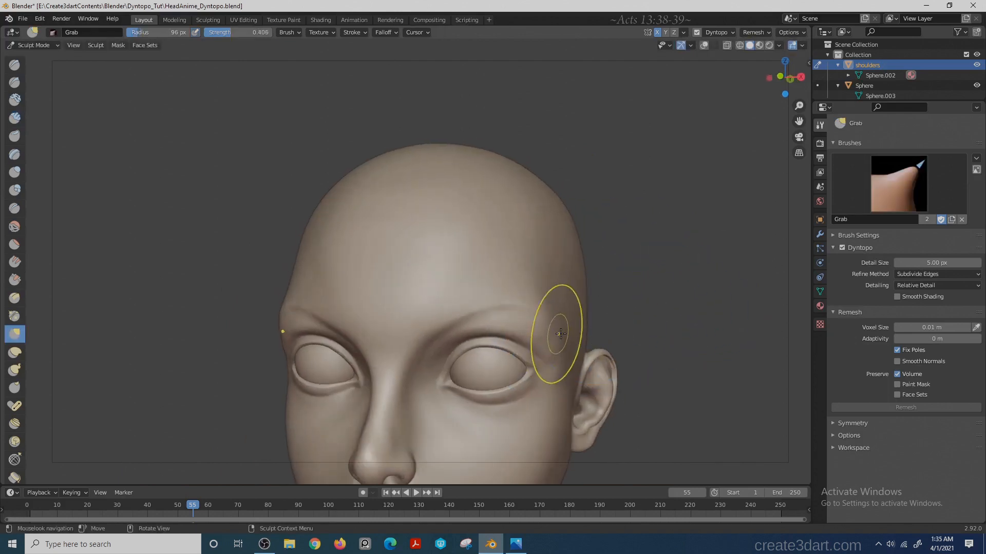
drag(559, 335, 545, 327)
- Sculpt the outer half of the brow with Clay Strips at 46 px radius
key(c)
key(f)
click(507, 323)
mouse_move(455, 330)
middle_down()
mouse_move(498, 309)
mouse_move(478, 338)
middle_up()
key(shift+c)
key(c)
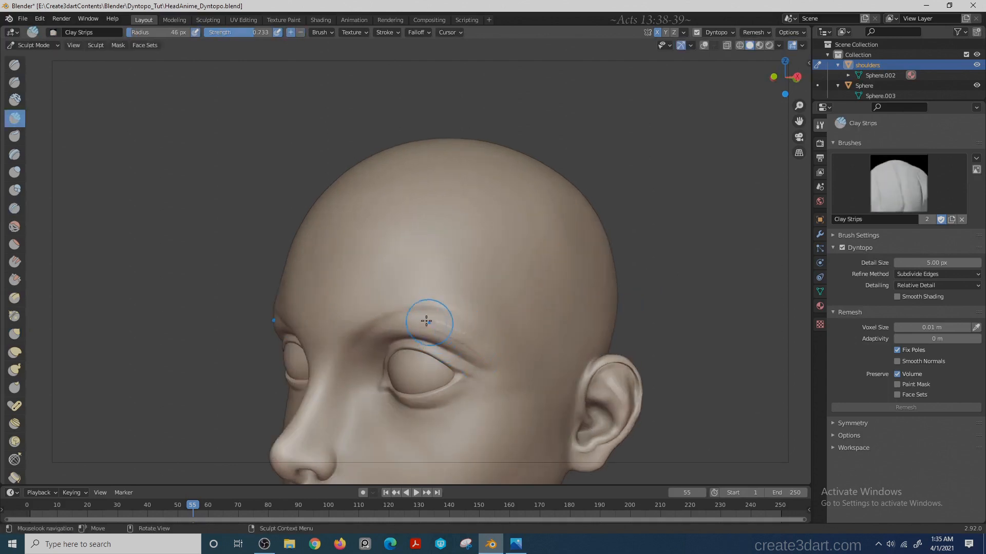
middle_drag(470, 337, 641, 270)
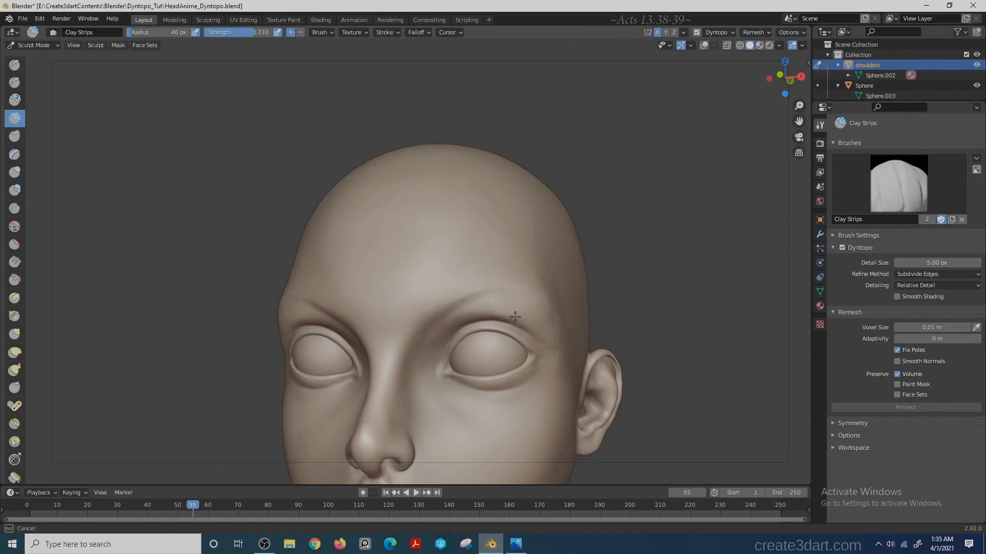
middle_drag(515, 317, 357, 326)
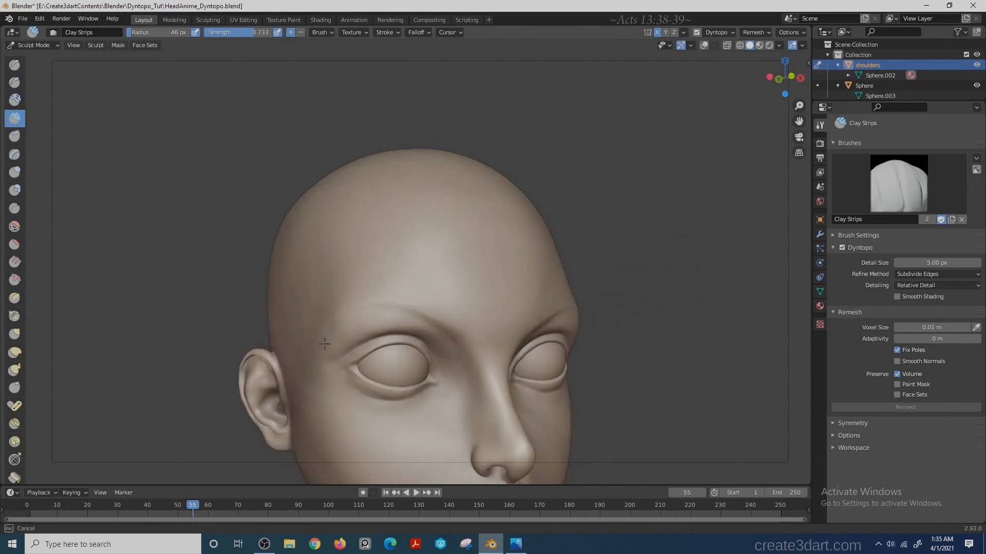
- Add fine strokes along the inner brow with Clay Strips at 23 px radius
scroll(526, 286, up, 2)
mouse_move(640, 288)
middle_down()
mouse_move(525, 286)
mouse_move(439, 267)
middle_up()
key(f)
click(498, 286)
middle_drag(591, 267, 753, 253)
scroll(651, 220, down, 4)
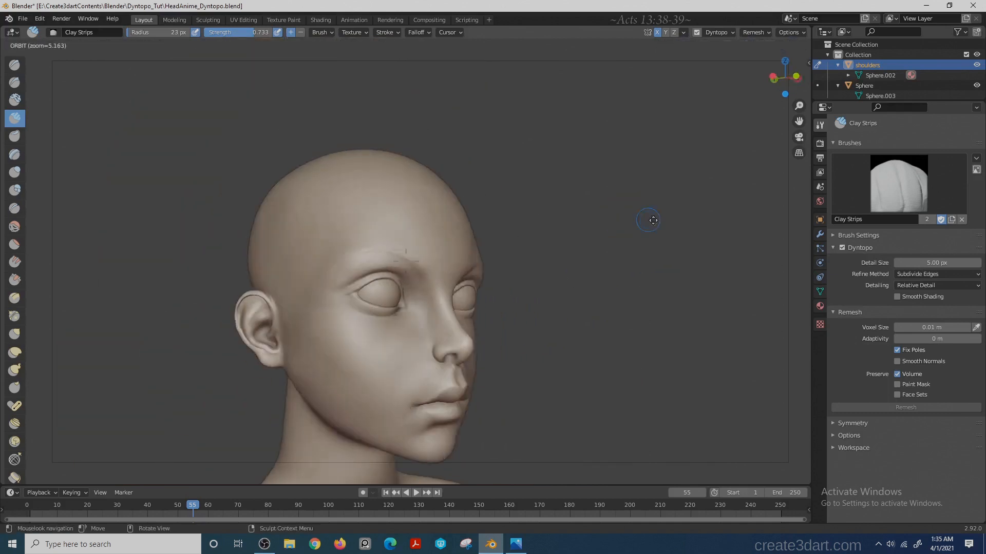
- Define the upper edge of the brow out to its tail with Clay Strips at 32 px radius
mouse_move(458, 180)
middle_down()
mouse_move(459, 262)
mouse_move(483, 177)
middle_up()
scroll(410, 231, up, 3)
key(f)
click(350, 299)
drag(320, 302, 382, 308)
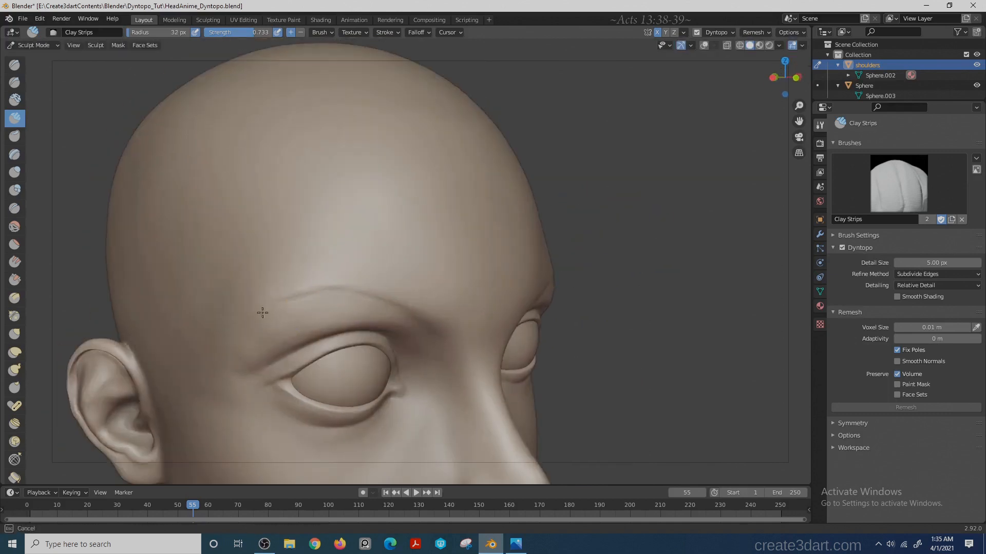
drag(262, 312, 308, 299)
- Sculpt the area under the outer brow with Clay Strips at 57 px, then refine it at 41 px
middle_drag(482, 265, 523, 248)
key(f)
click(337, 253)
middle_drag(424, 223, 421, 208)
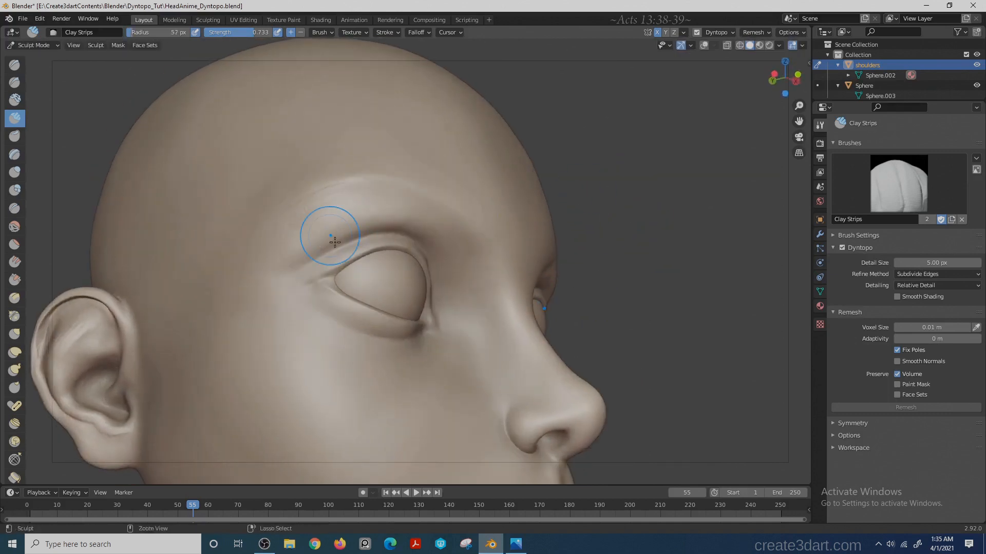
key(f)
click(329, 244)
middle_drag(329, 244, 443, 266)
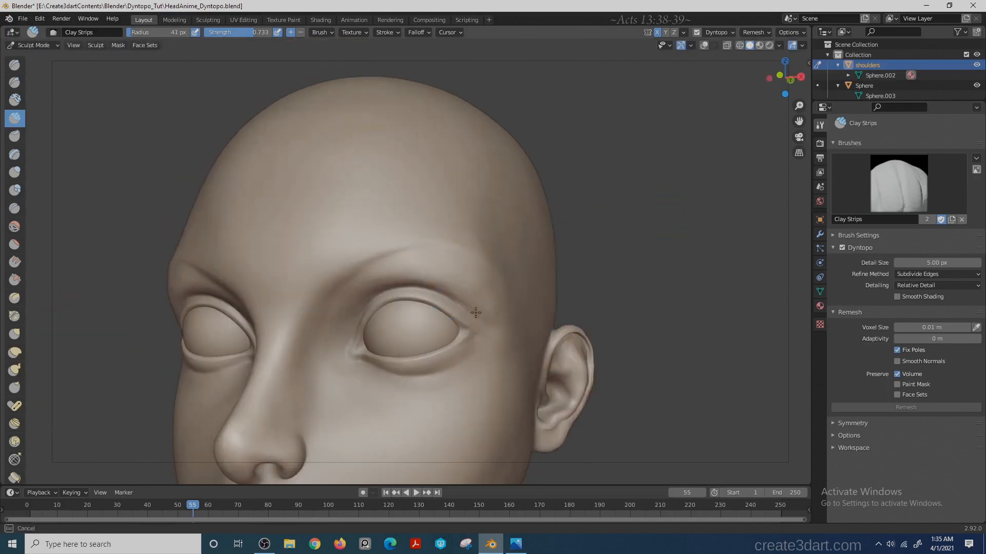
- Reshape the outer brow and temple with Grab at 71 px, then at 65 px
key(g)
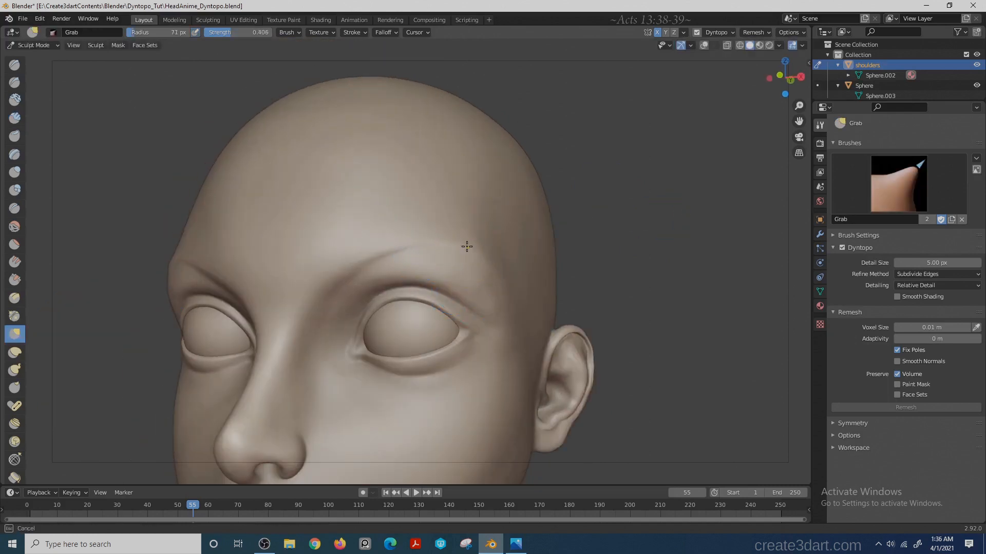
key(KP_1)
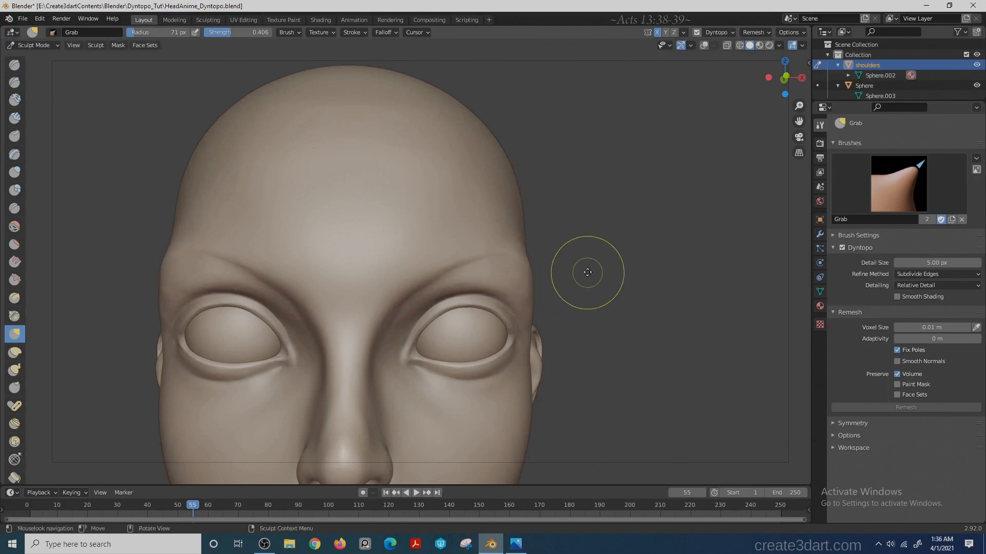
key(f)
click(564, 280)
mouse_move(536, 273)
middle_down()
mouse_move(566, 280)
mouse_move(564, 263)
middle_up()
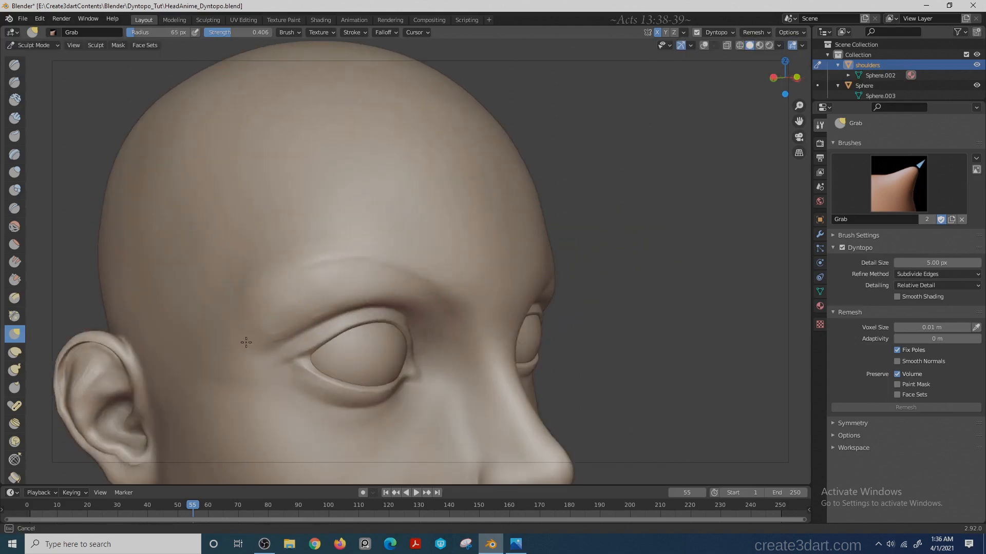
middle_drag(683, 242, 632, 220)
scroll(605, 233, down, 4)
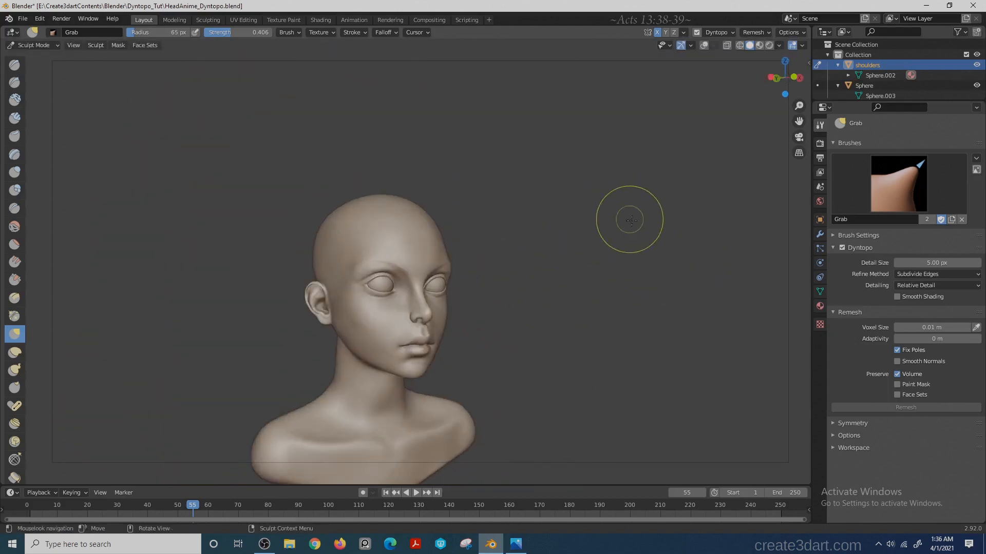
- Sharpen the fold above the upper eyelid with the Crease brush at 31 px radius
scroll(590, 241, up, 6)
mouse_move(393, 285)
middle_down()
mouse_move(452, 267)
mouse_move(390, 275)
middle_up()
scroll(647, 251, up, 5)
key(shift+c)
shift+middle_drag(149, 249, 373, 217)
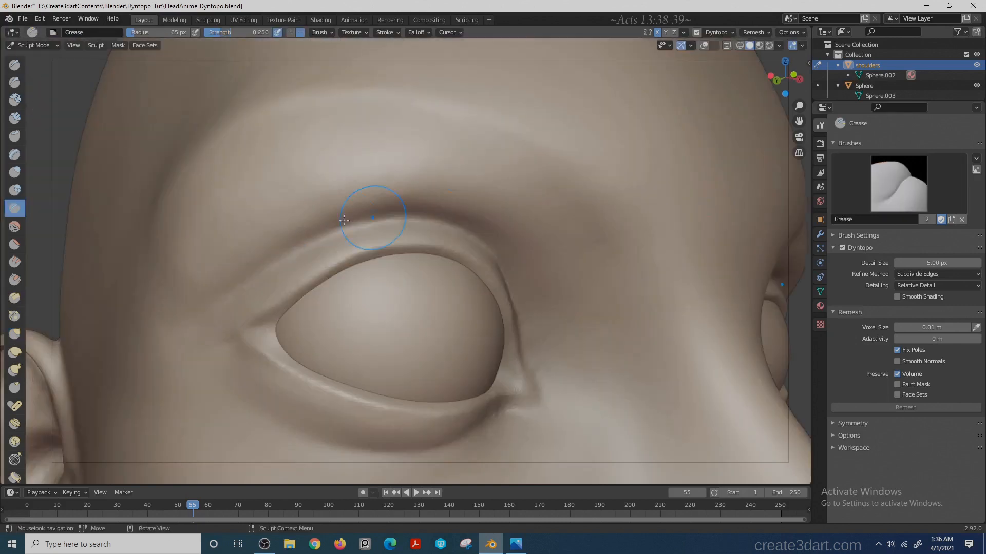
key(f)
click(254, 280)
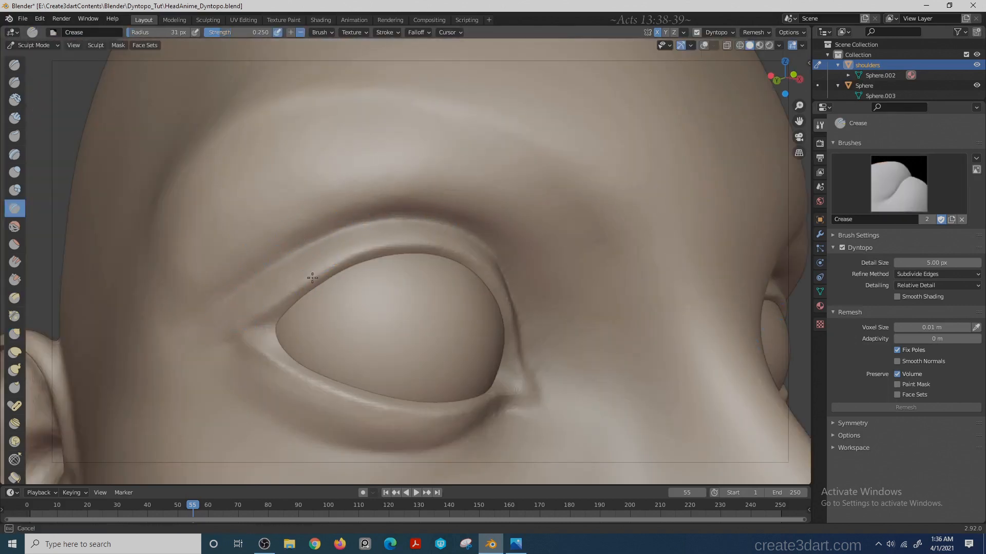
middle_drag(77, 241, 200, 285)
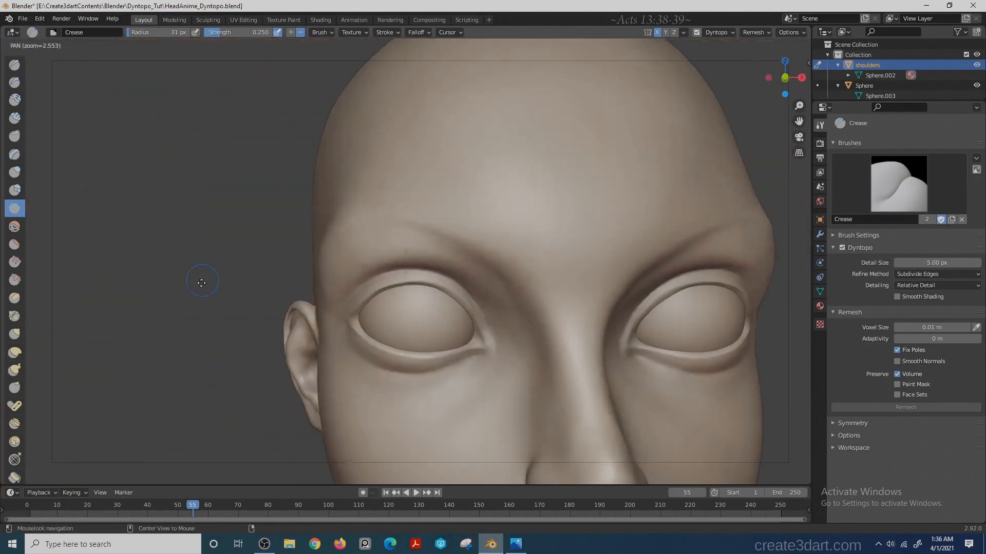
- Deepen the creases around the inner eye corner with the Crease brush at 31 px radius
scroll(283, 249, up, 4)
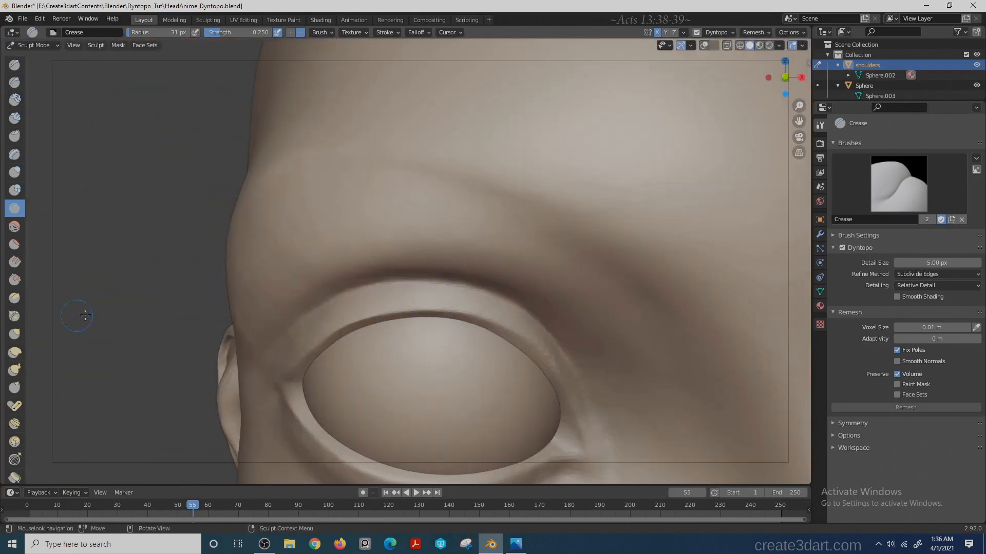
middle_drag(85, 315, 408, 292)
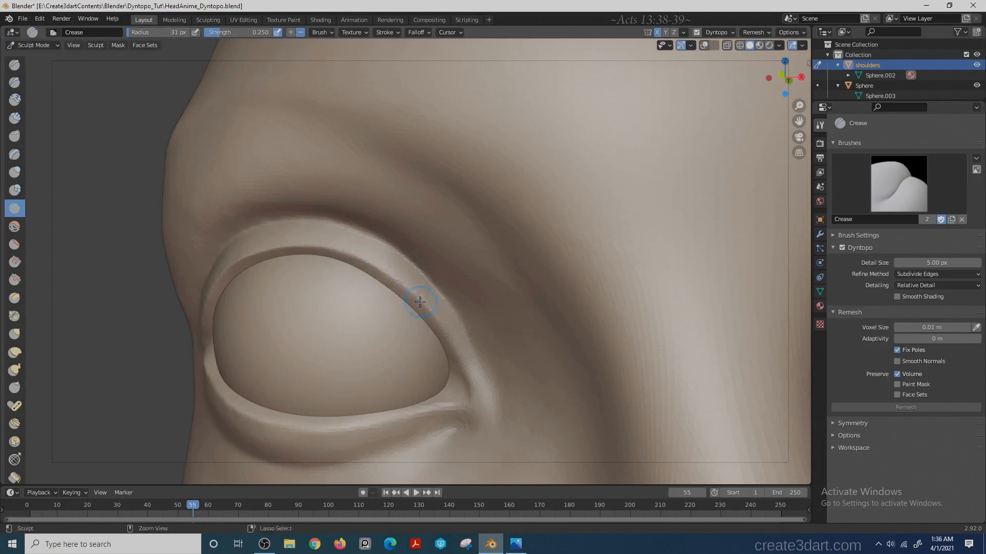
drag(472, 399, 475, 396)
drag(466, 401, 483, 399)
scroll(102, 268, down, 8)
mouse_move(101, 269)
middle_down()
mouse_move(156, 293)
mouse_move(238, 294)
middle_up()
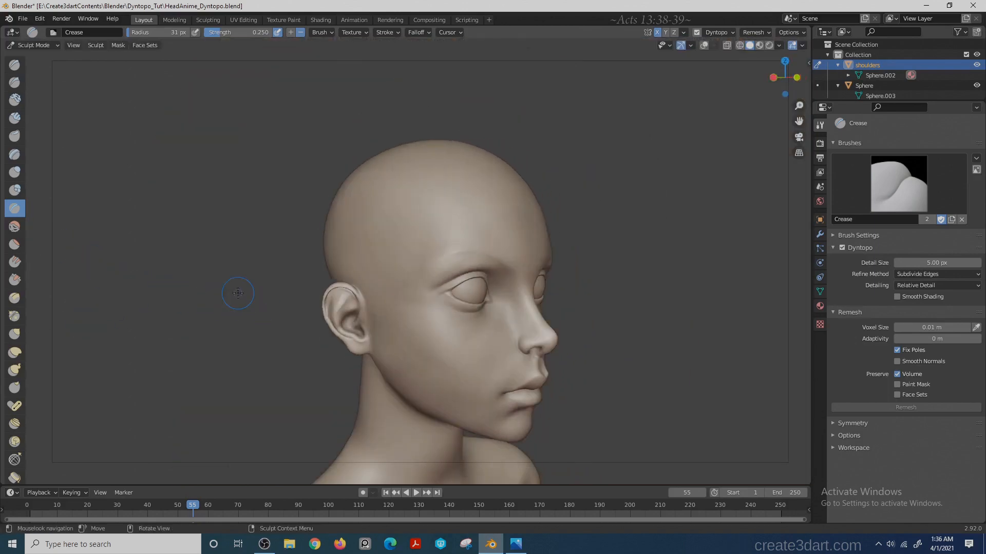
- Adjust the side of the face between the eye and ear with Grab at 93 px and 101 px
key(KP_1)
key(g)
scroll(513, 303, up, 3)
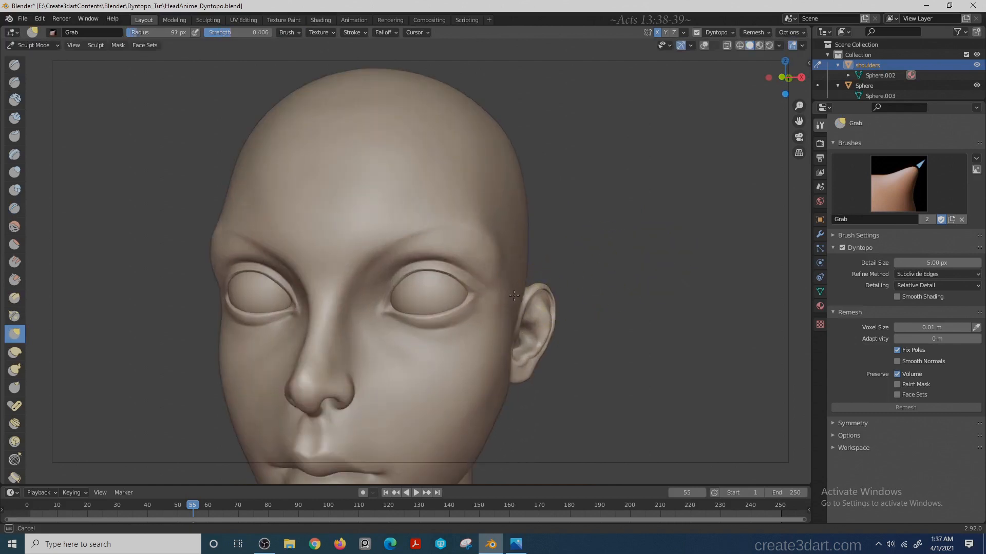
middle_drag(169, 288, 269, 286)
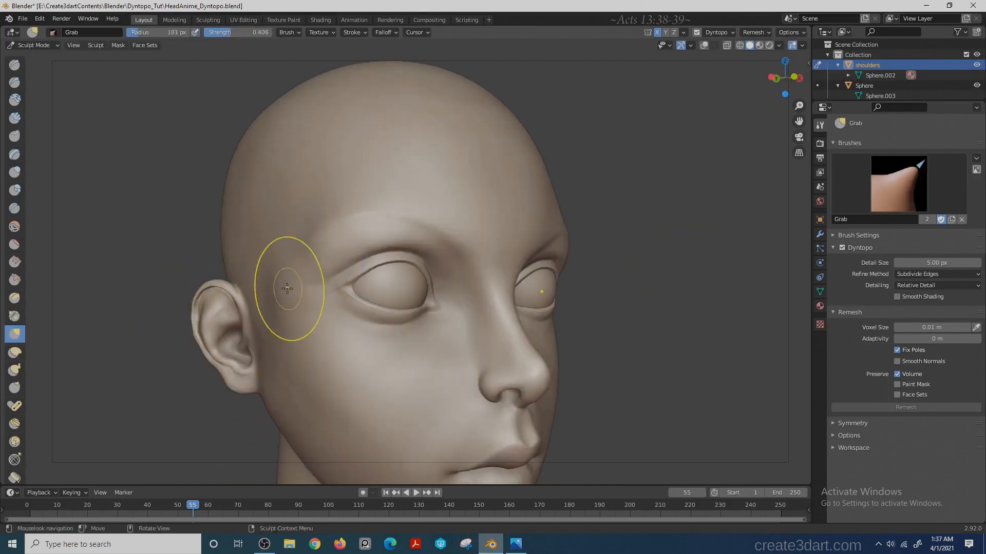
key(KP_1)
drag(512, 330, 517, 326)
middle_drag(517, 327, 431, 267)
- Adjust the area beside the outer eye corner and the brow with Grab at 90 px radius
key(c)
scroll(198, 269, down, 4)
middle_drag(199, 269, 630, 249)
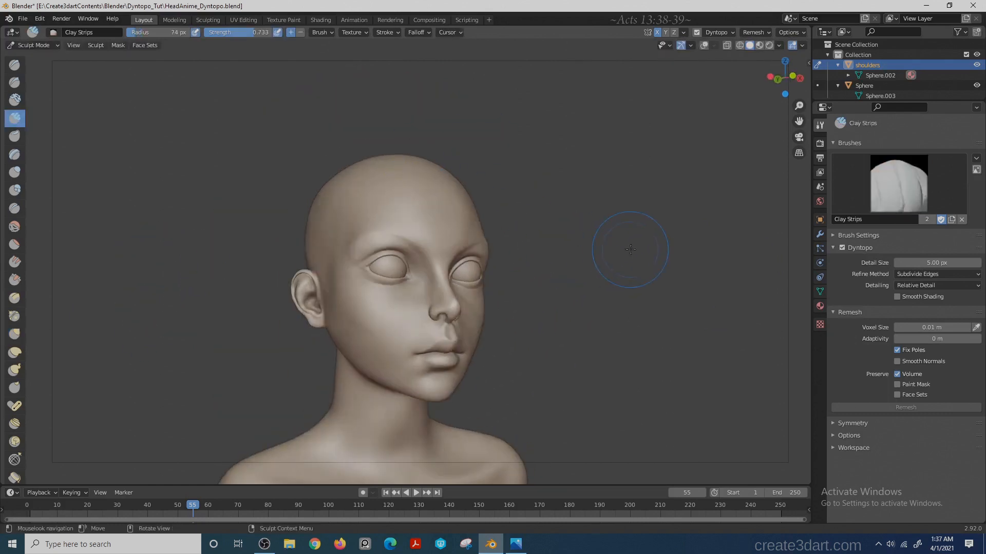
scroll(451, 286, up, 3)
key(g)
middle_drag(395, 297, 235, 310)
drag(307, 288, 309, 285)
middle_drag(309, 285, 407, 275)
mouse_move(583, 242)
middle_down()
mouse_move(654, 185)
mouse_move(438, 186)
middle_up()
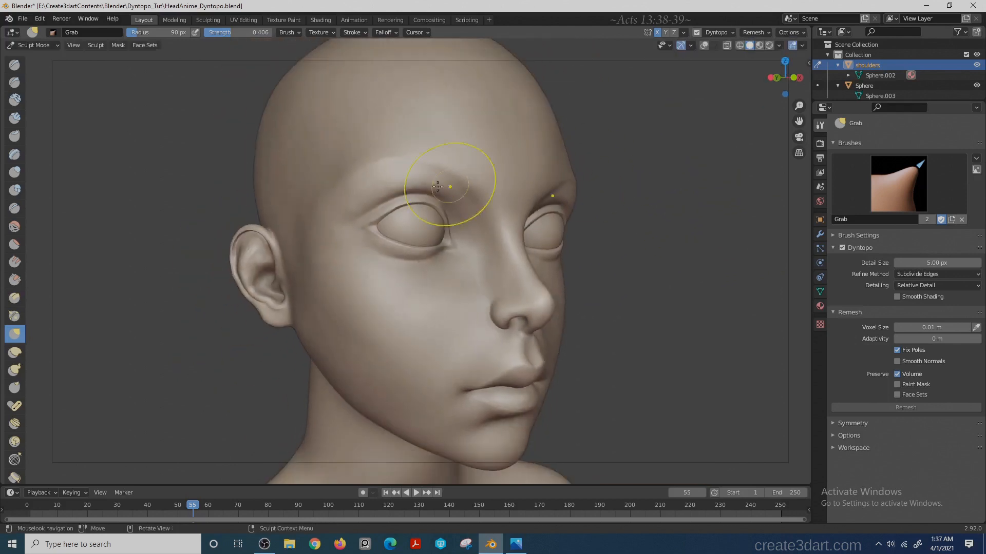
- Define the edge of the brow with the Crease brush at 21 px radius
middle_drag(368, 185, 579, 154)
scroll(579, 154, up, 3)
key(shift+c)
key(f)
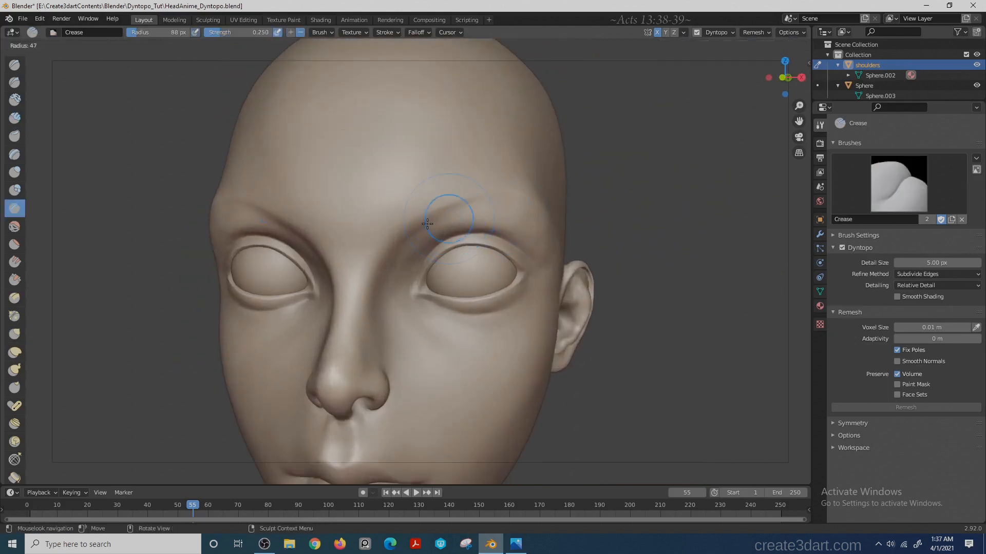
click(434, 223)
middle_drag(476, 204, 378, 212)
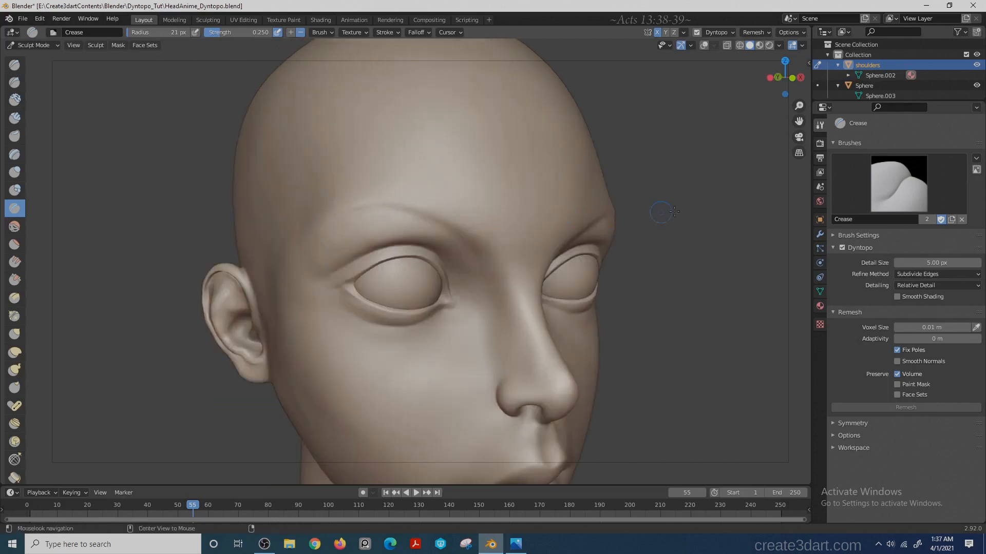
- Sharpen the fold above the upper eyelid with the Crease brush at 19 px radius
scroll(591, 221, down, 4)
middle_drag(674, 211, 460, 228)
scroll(460, 229, up, 4)
key(c)
key(shift+c)
scroll(455, 219, up, 2)
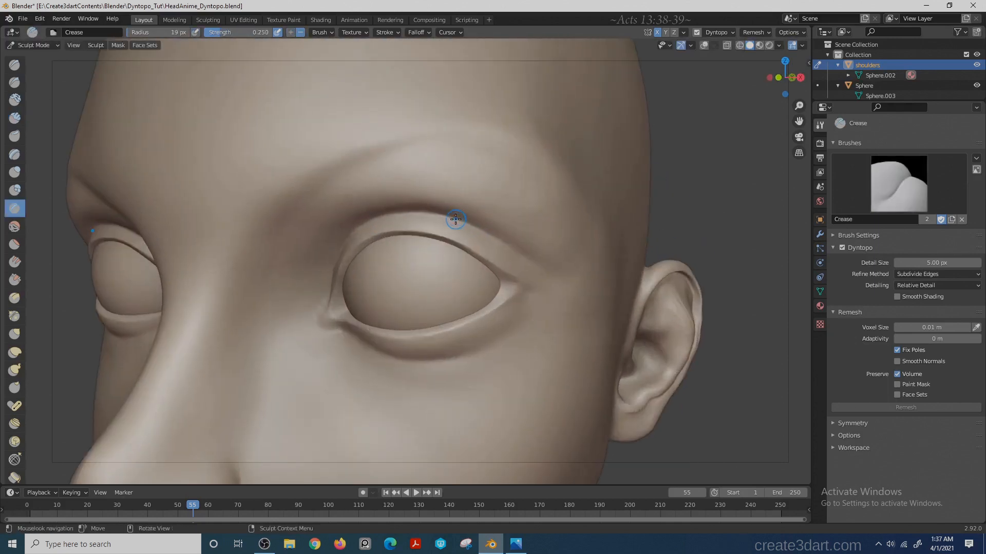
drag(455, 219, 487, 237)
- Refine the upper eyelid edge and the inner eye corner with the Crease brush at 15 px radius
middle_drag(716, 186, 755, 185)
key(f)
click(545, 218)
drag(555, 213, 632, 204)
drag(508, 250, 501, 273)
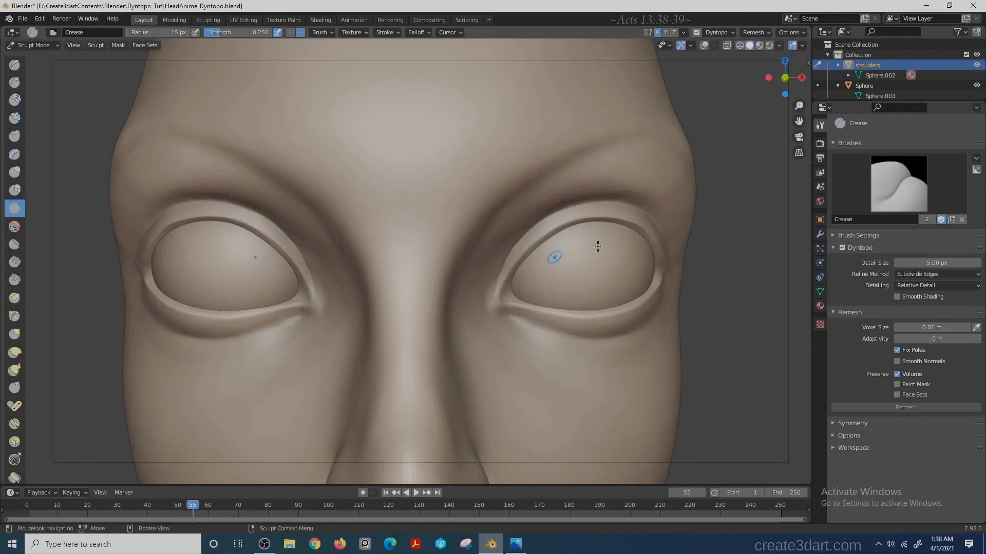
- Adjust the inner eye corner and the inner end of the brow with Grab at 99 px radius
middle_drag(596, 247, 588, 247)
key(g)
drag(486, 242, 492, 246)
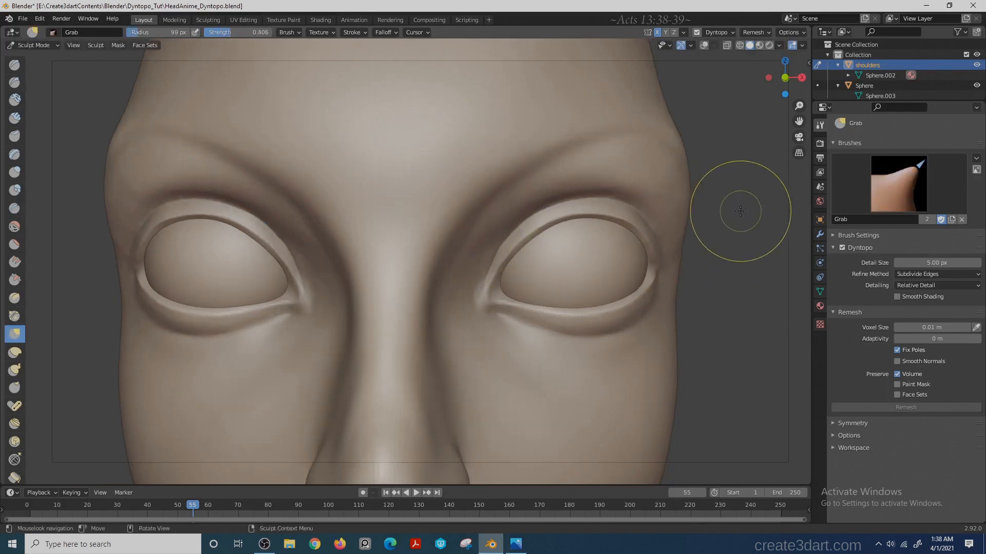
middle_drag(740, 211, 736, 198)
drag(462, 206, 480, 205)
- Carve into the area between the brow and upper eyelid with inverted Clay Strips at 31 px radius
scroll(676, 183, down, 4)
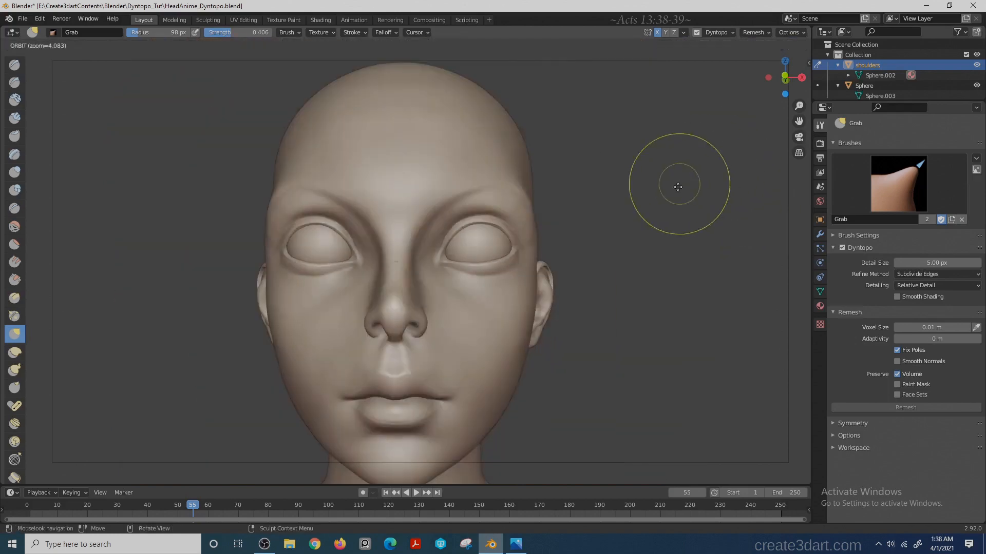
mouse_move(676, 183)
middle_down()
mouse_move(661, 171)
mouse_move(693, 220)
middle_up()
scroll(441, 210, up, 4)
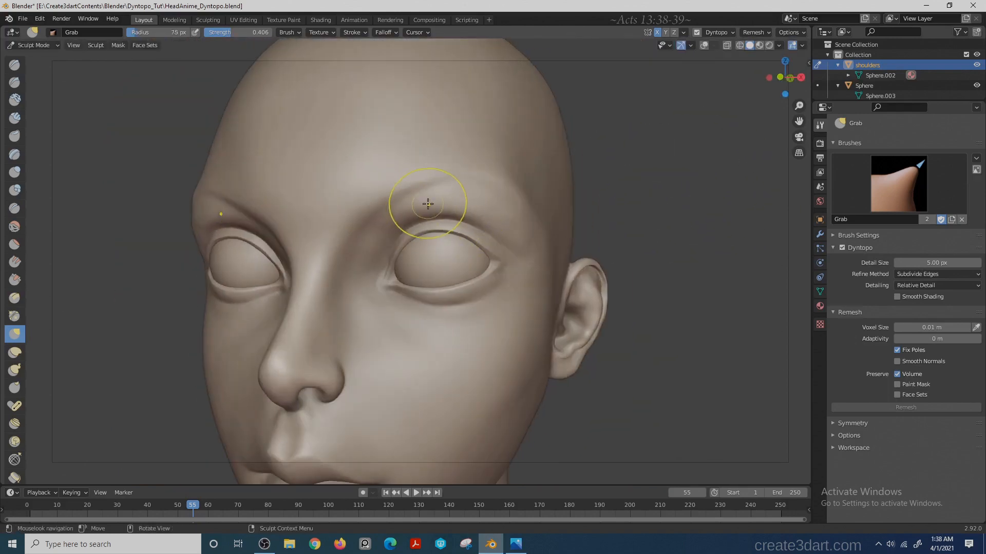
key(c)
scroll(565, 154, up, 3)
mouse_move(506, 135)
ctrl+mouse_down()
mouse_move(540, 139)
mouse_move(450, 141)
ctrl+mouse_up()
key(f)
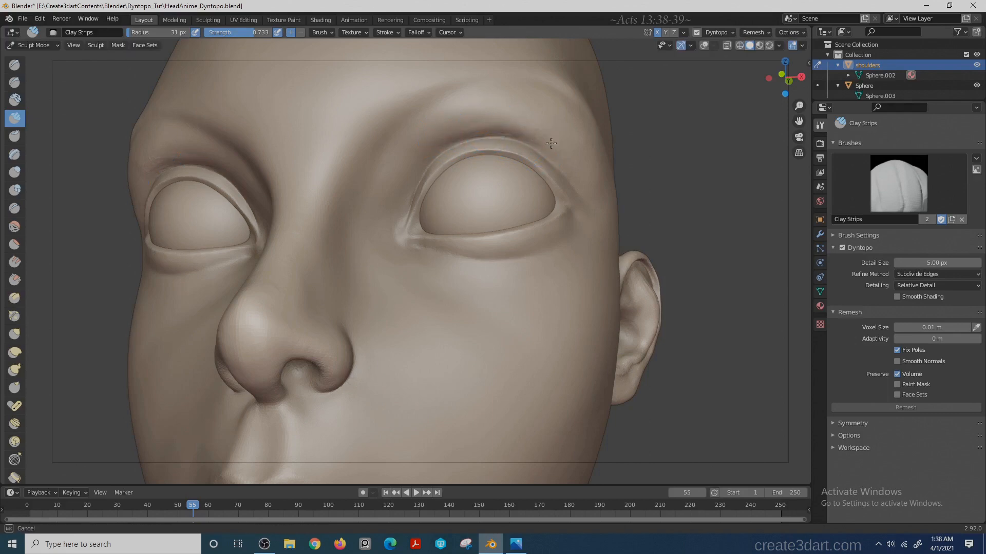
- Examine the brow, eye sockets and overall head proportions from the side and the front
scroll(652, 132, down, 3)
middle_drag(257, 208, 356, 233)
middle_drag(649, 234, 638, 207)
middle_drag(221, 318, 264, 325)
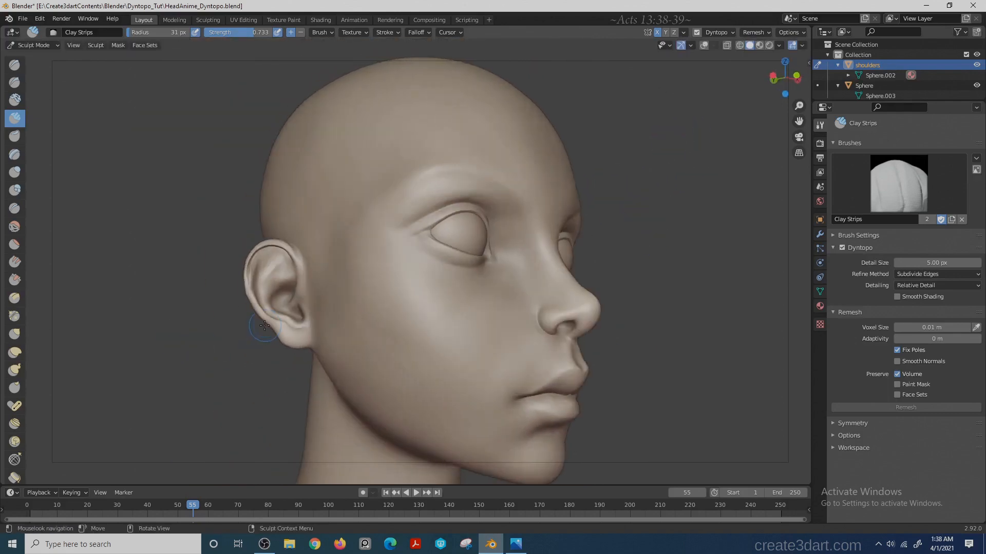
key(f)
middle_drag(665, 280, 411, 286)
scroll(411, 286, down, 3)
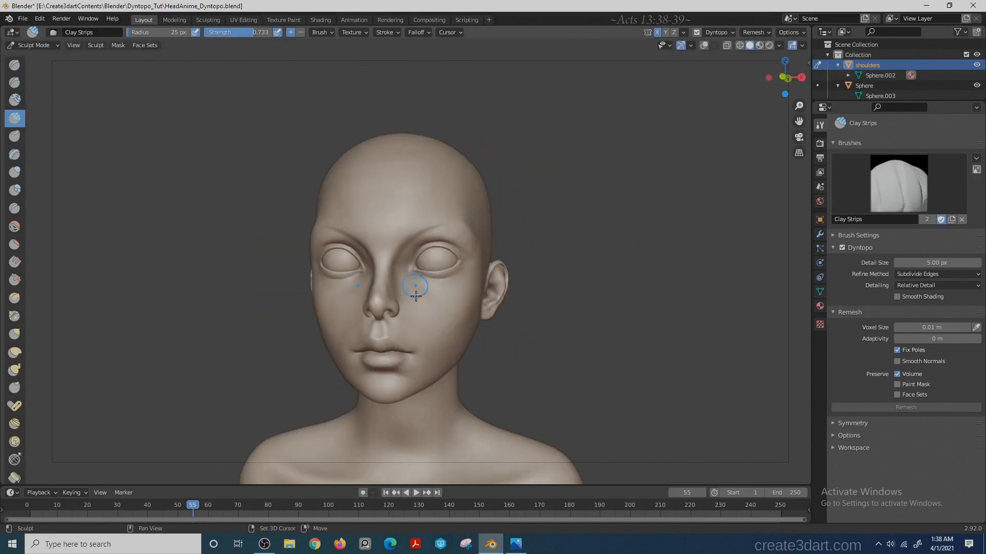
scroll(359, 329, up, 4)
- Work the cheek below the eye with the Crease brush at 25 px and 57 px radius
key(shift+c)
mouse_move(174, 334)
middle_down()
mouse_move(237, 361)
mouse_move(218, 353)
middle_up()
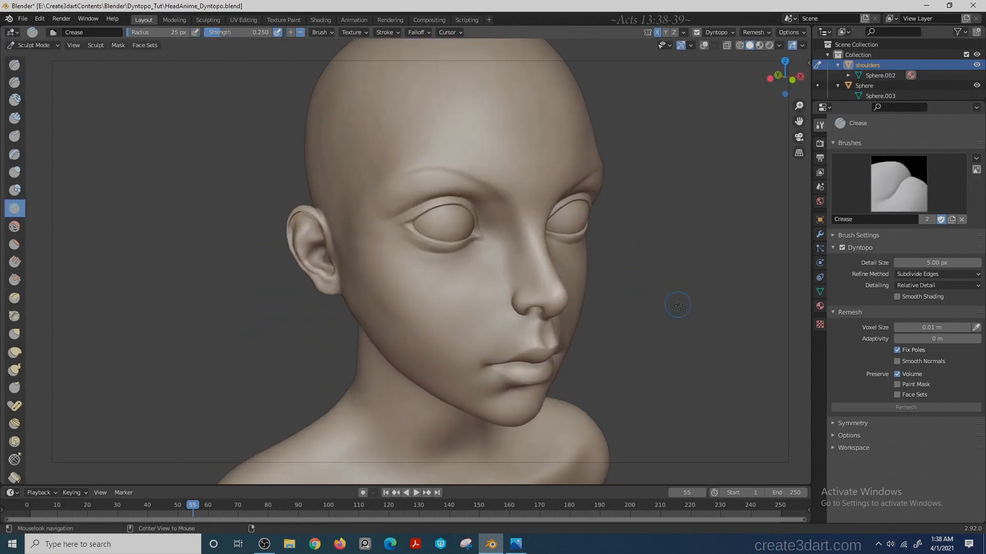
shift+middle_drag(678, 308, 623, 329)
drag(385, 268, 346, 273)
key(f)
click(587, 273)
middle_drag(587, 273, 411, 275)
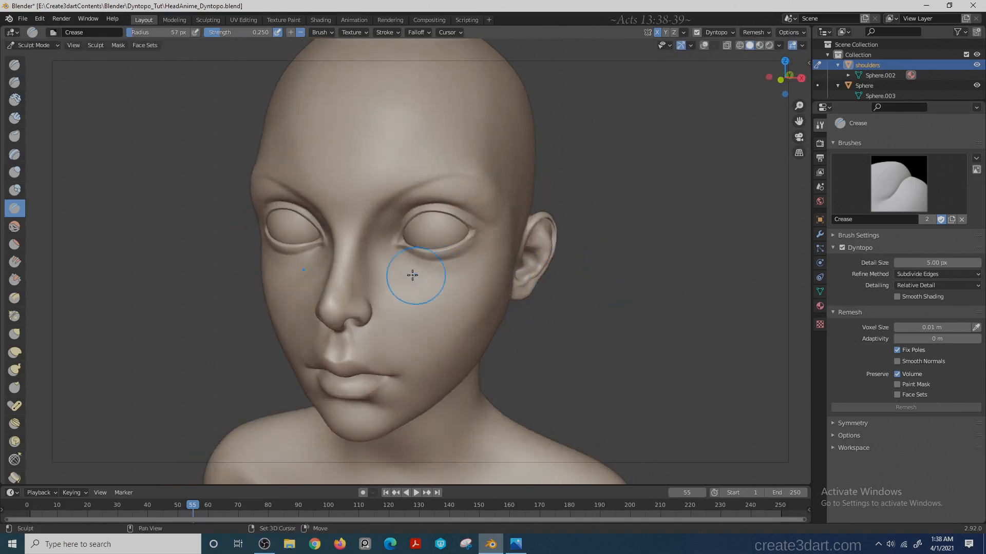
- Adjust the side of the face and jaw in front of the earlobe with Grab at 110 px radius
key(g)
middle_drag(491, 322, 498, 289)
key(f)
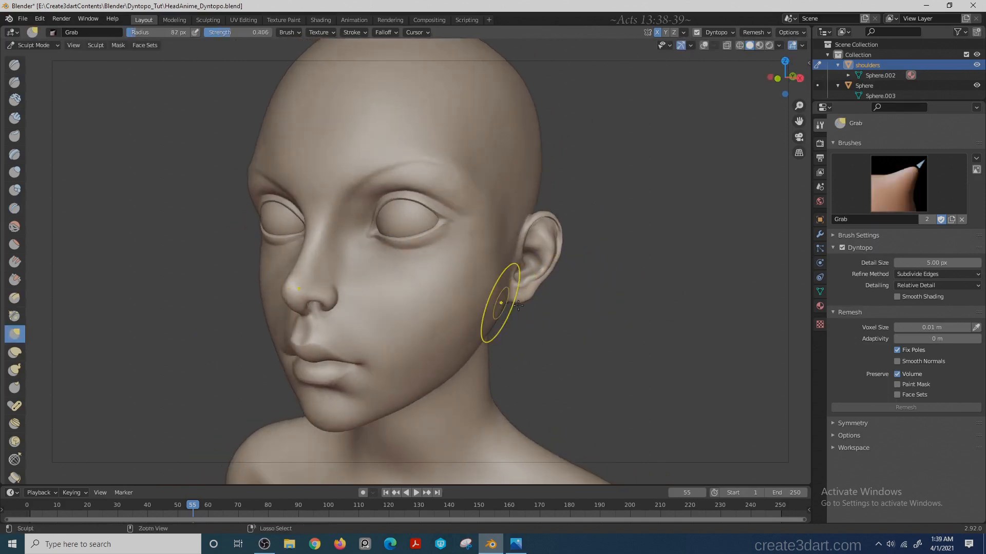
click(508, 299)
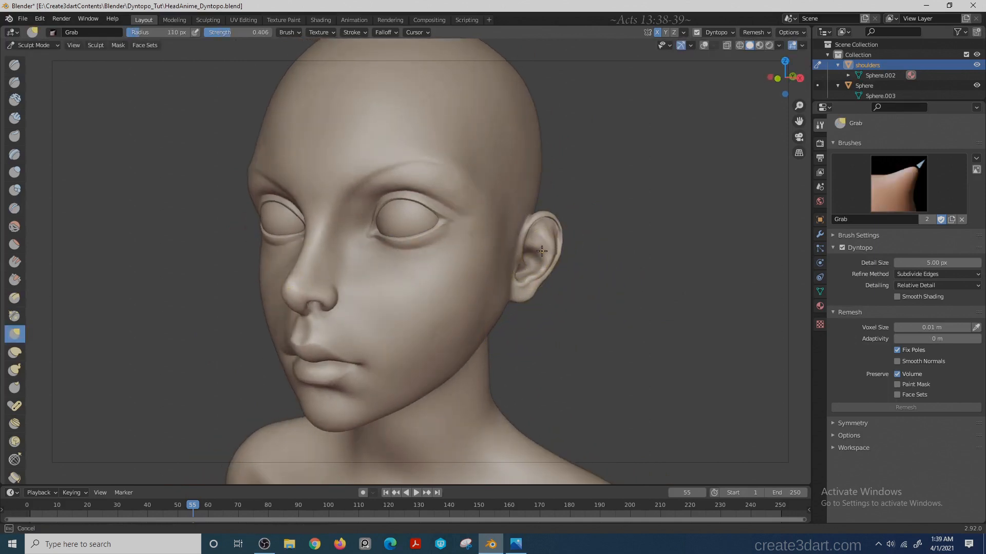
middle_drag(508, 298, 759, 222)
key(f)
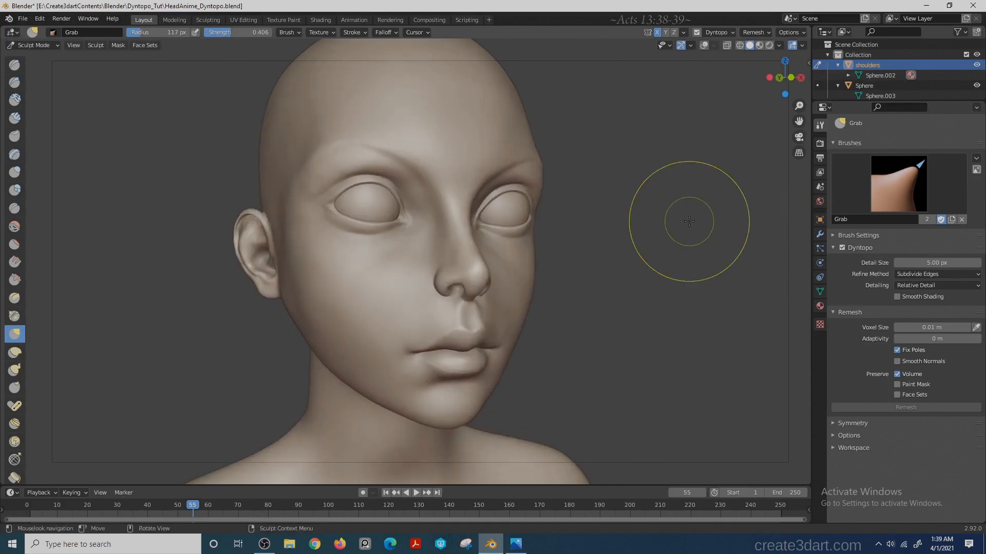
- Adjust the lower part of the face with Grab at 96 px radius
mouse_move(578, 339)
ctrl+middle_down()
mouse_move(606, 310)
mouse_move(577, 286)
mouse_move(565, 315)
mouse_move(521, 337)
mouse_move(540, 338)
ctrl+middle_up()
key(f)
click(493, 327)
click(293, 32)
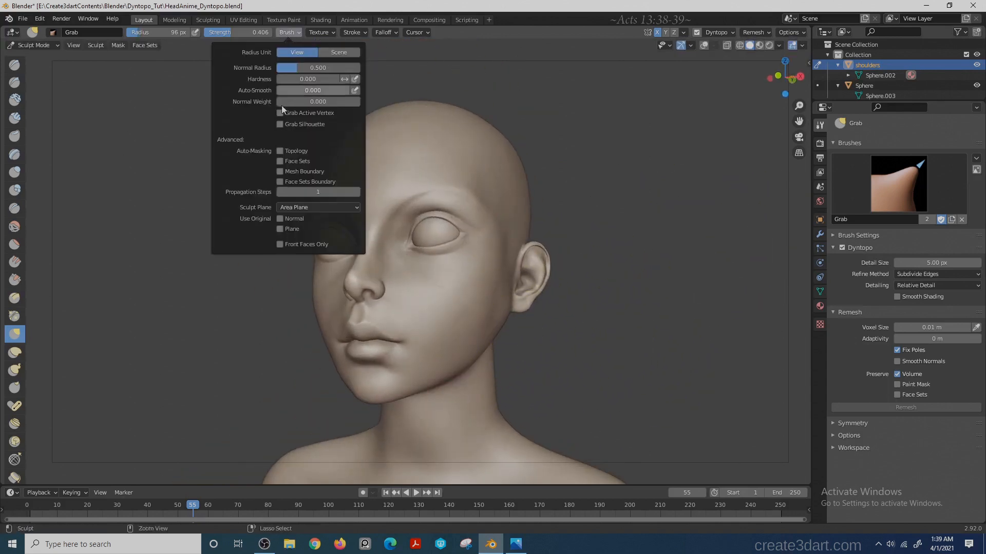
mouse_move(477, 353)
middle_down()
mouse_move(506, 309)
mouse_move(634, 280)
mouse_move(286, 403)
middle_up()
mouse_move(354, 353)
mouse_down()
mouse_move(348, 246)
mouse_move(379, 314)
mouse_up()
mouse_move(379, 315)
ctrl+middle_down()
mouse_move(618, 263)
mouse_move(576, 278)
ctrl+middle_up()
- Reshape the temple and the side of the forehead with Grab at 215 px and 119 px radius
middle_drag(667, 190, 616, 211)
key(f)
click(724, 211)
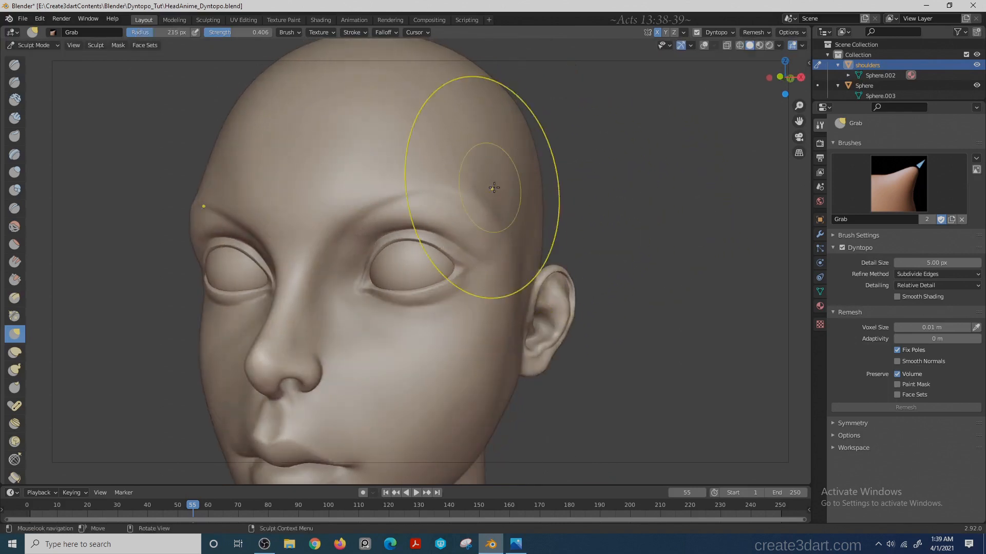
mouse_move(497, 191)
middle_down()
mouse_move(221, 191)
mouse_move(269, 196)
mouse_move(287, 186)
mouse_move(457, 205)
middle_up()
key(f)
click(439, 255)
middle_drag(417, 245, 377, 265)
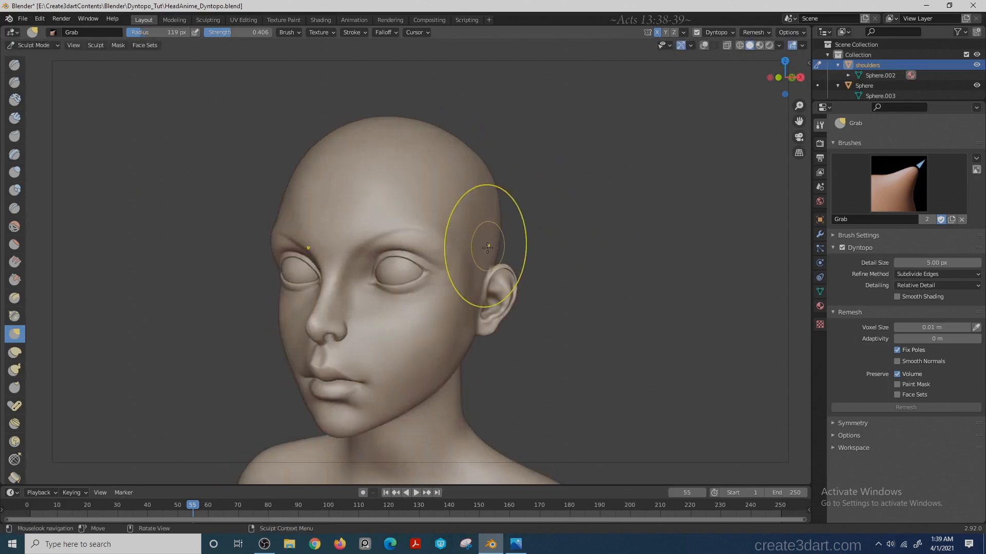
- Adjust the side of the skull above the ear with Grab at about 130 px radius and smooth it
key(f)
click(516, 191)
middle_drag(379, 131, 270, 190)
middle_drag(541, 209, 550, 211)
key(f)
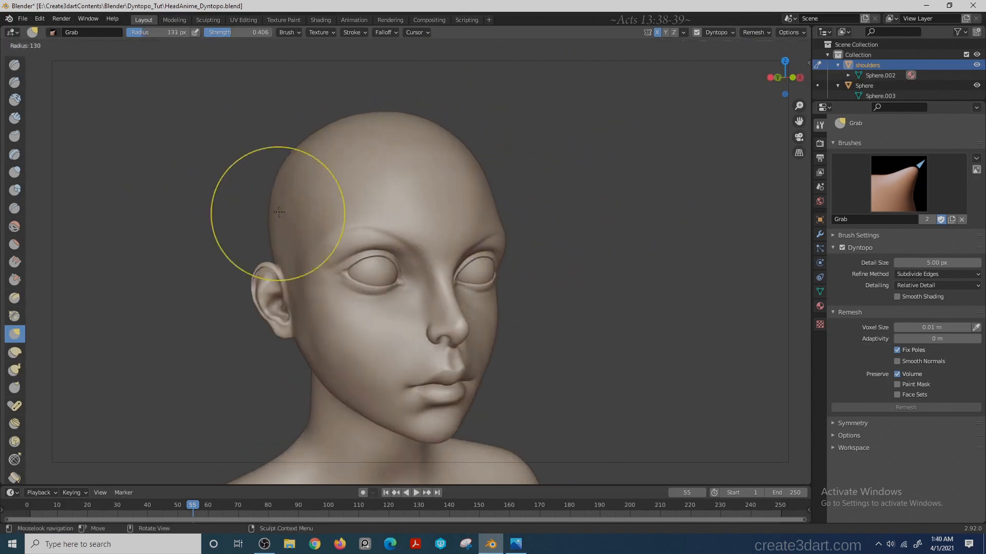
click(349, 213)
shift+click(287, 210)
- Reshape the cheek and jaw area with Grab at 126 px radius
key(f)
click(387, 347)
middle_drag(351, 346, 383, 345)
key(f)
click(429, 327)
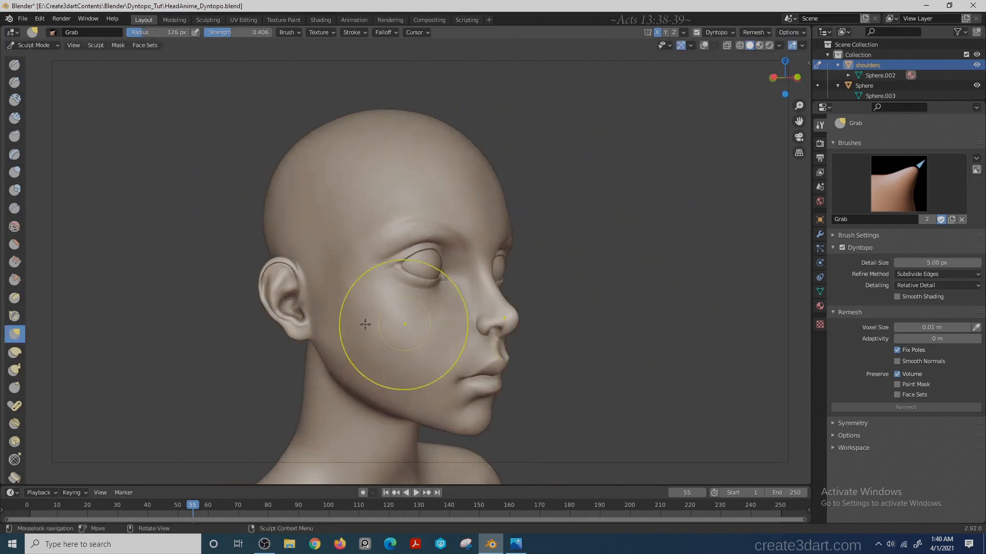
- Reshape the earlobe and the area around the ear with Grab at 61 px and 52 px radius
mouse_move(204, 335)
ctrl+middle_down()
mouse_move(248, 343)
mouse_move(293, 331)
ctrl+middle_up()
key(f)
click(281, 321)
drag(290, 307, 303, 301)
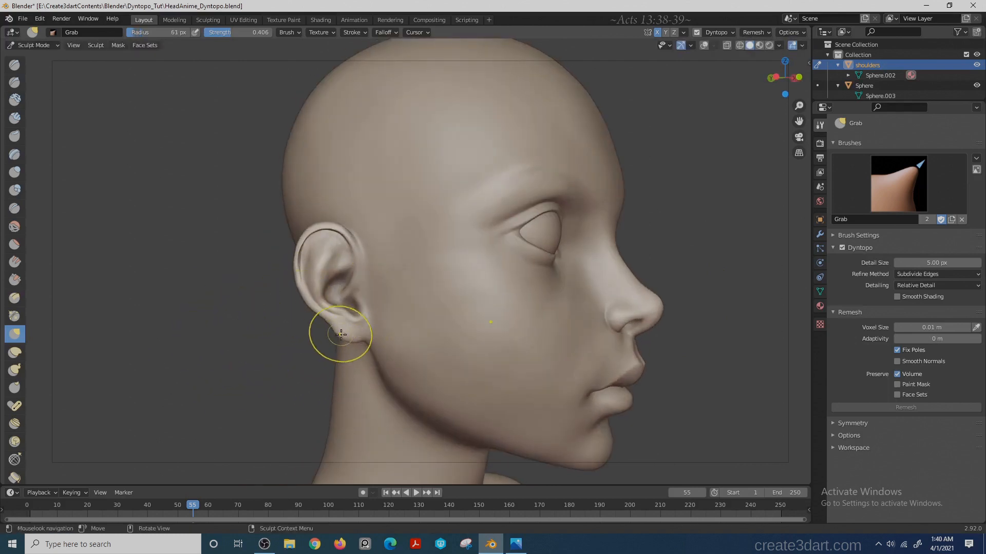
mouse_move(308, 326)
middle_down()
mouse_move(205, 331)
mouse_move(223, 291)
middle_up()
shift+middle_drag(591, 231, 570, 209)
key(f)
click(371, 211)
drag(334, 229, 333, 229)
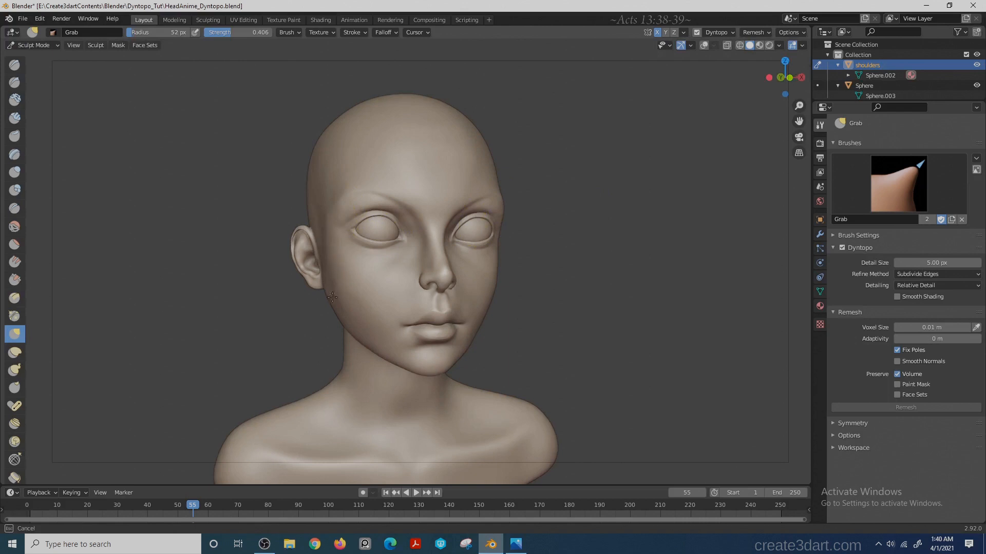
- Refine the jawline below the ear with Grab at 73 px radius, viewed from the front
key(f)
click(334, 326)
middle_drag(301, 326, 327, 318)
drag(327, 293, 343, 313)
middle_drag(357, 330, 303, 331)
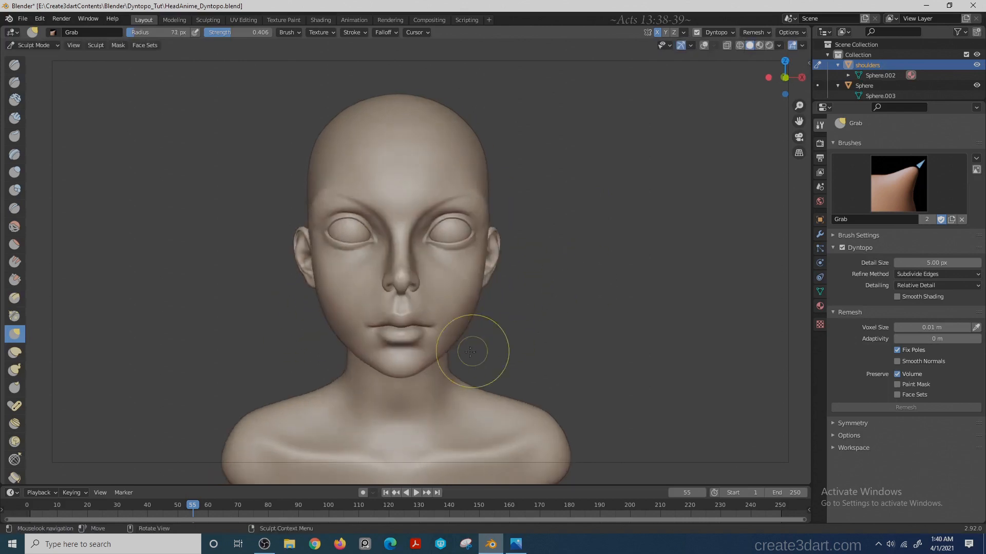
middle_drag(470, 352, 361, 313)
middle_drag(216, 339, 268, 350)
- Build up the lower lip with Clay Strips at 42 px, 48 px and 26 px radius
scroll(269, 349, up, 6)
key(c)
middle_drag(401, 277, 484, 282)
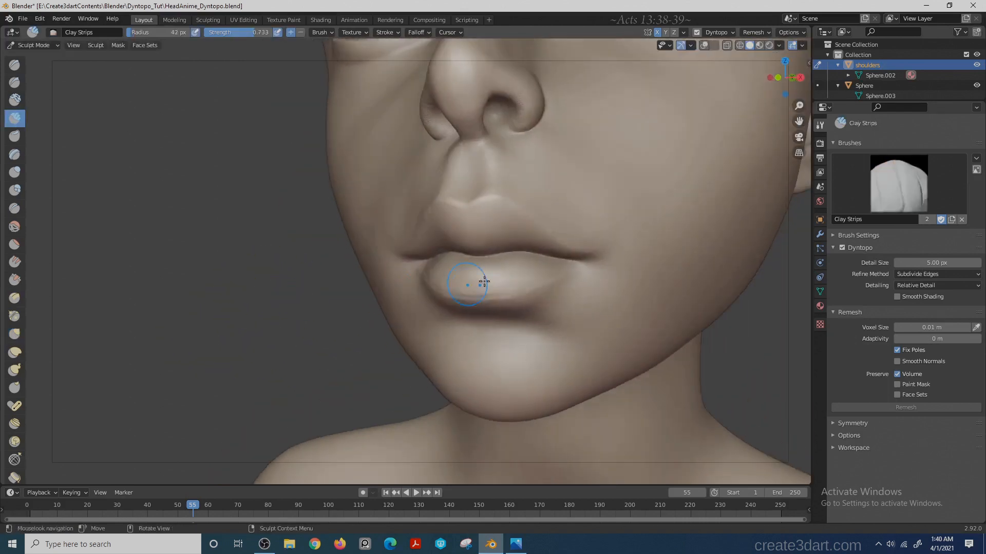
middle_drag(302, 297, 489, 273)
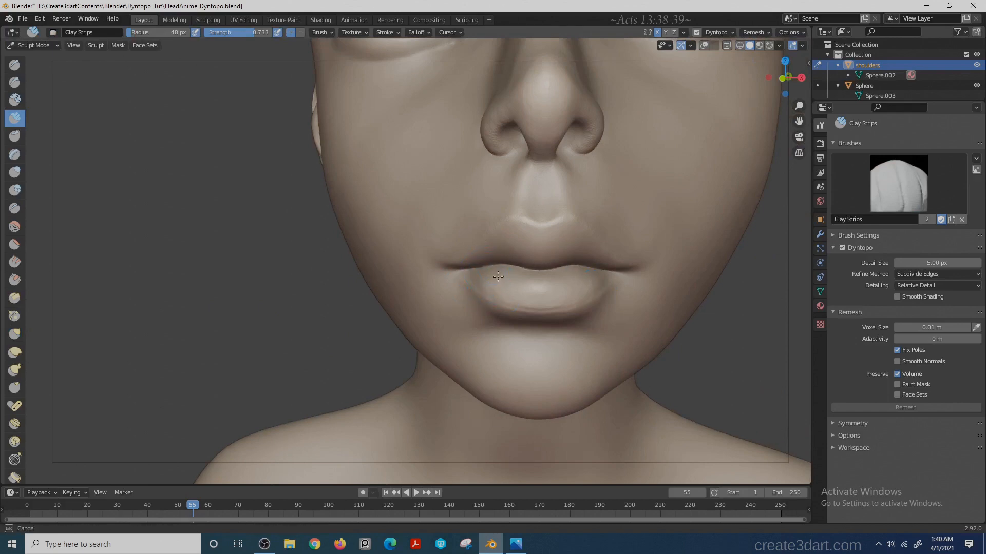
mouse_move(283, 279)
middle_down()
mouse_move(568, 267)
mouse_move(559, 286)
middle_up()
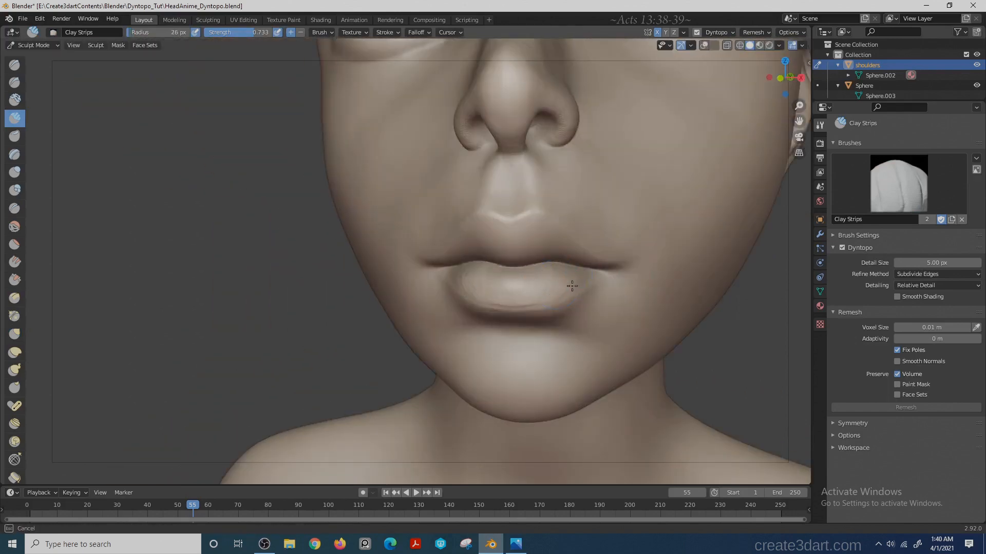
- Adjust the outer part of the lower lip with Grab at 60 px radius
key(g)
drag(572, 286, 557, 280)
middle_drag(545, 277, 613, 272)
middle_drag(692, 273, 632, 329)
key(f)
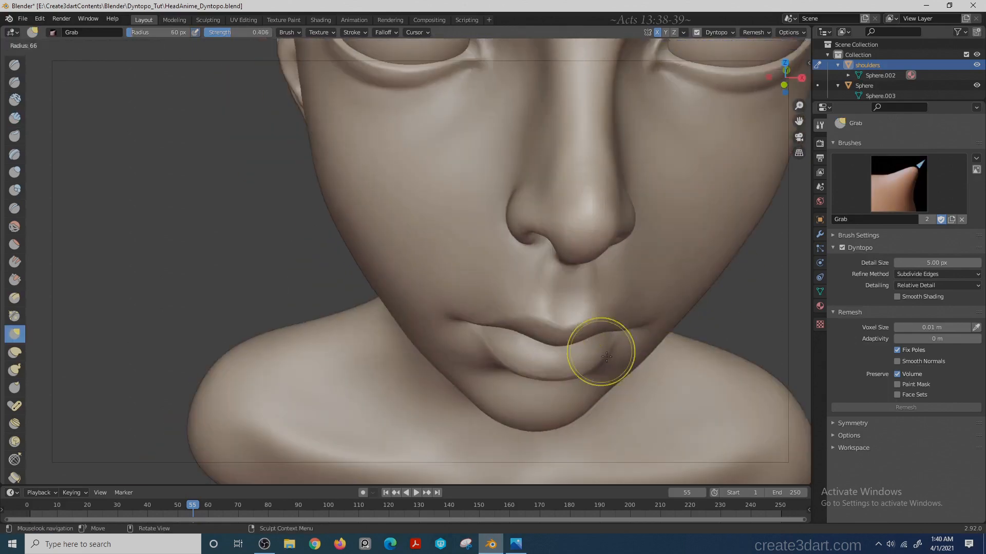
click(611, 356)
mouse_move(241, 303)
middle_down()
mouse_move(222, 257)
mouse_move(170, 227)
mouse_move(230, 287)
mouse_move(400, 315)
middle_up()
- Fill out the lower lip near the mouth corner with Clay Strips at 45 px radius
scroll(195, 241, down, 5)
middle_drag(431, 352, 488, 344)
middle_drag(645, 349, 527, 303)
mouse_move(527, 304)
ctrl+middle_down()
mouse_move(611, 335)
mouse_move(557, 325)
mouse_move(469, 378)
ctrl+middle_up()
key(c)
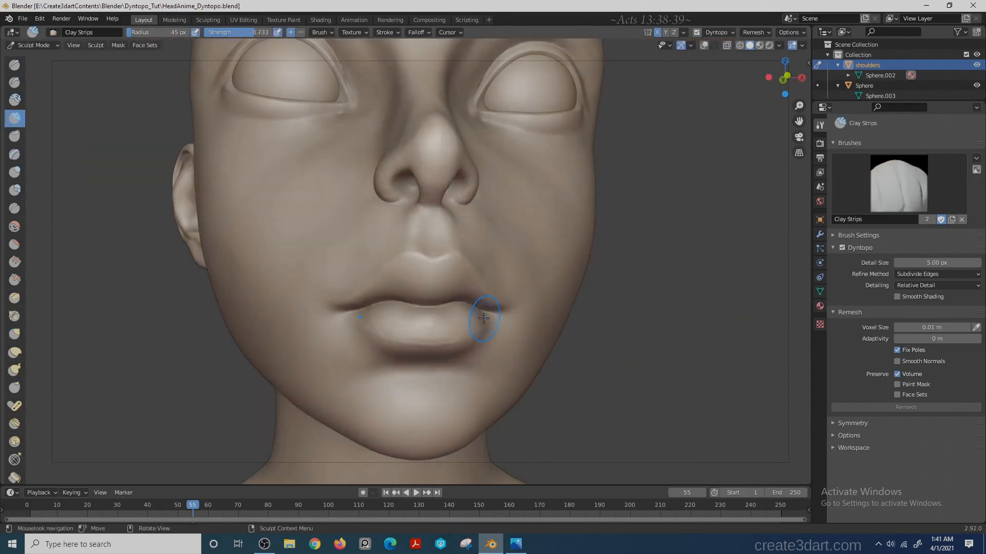
- Adjust the mouth corners and the lips' profile with Grab at 54 px, 109 px and 80 px radius
key(g)
mouse_move(407, 308)
middle_down()
mouse_move(664, 348)
mouse_move(510, 321)
middle_up()
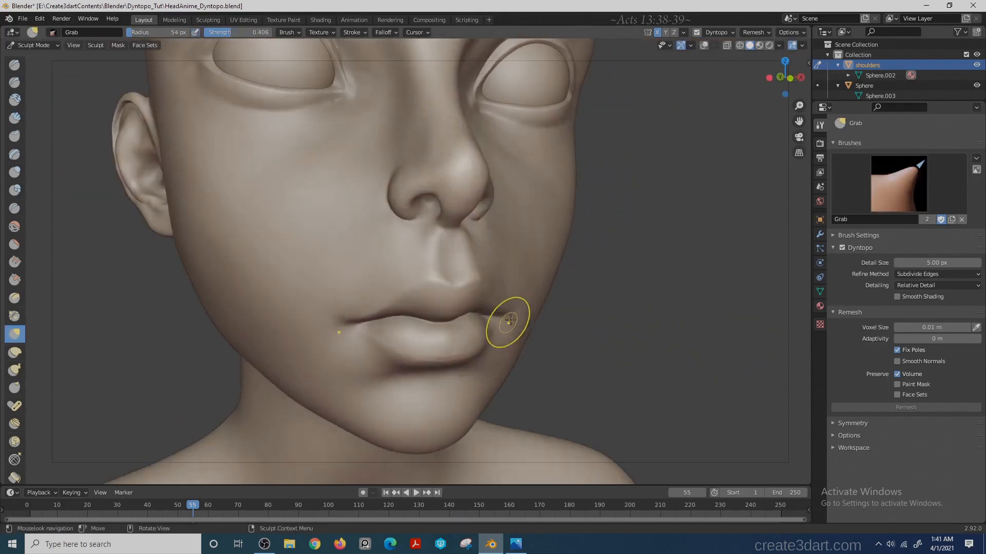
middle_drag(642, 301, 646, 324)
key(f)
click(598, 316)
mouse_move(504, 306)
middle_down()
mouse_move(477, 318)
mouse_move(495, 330)
mouse_move(418, 330)
mouse_move(605, 307)
mouse_move(552, 321)
middle_up()
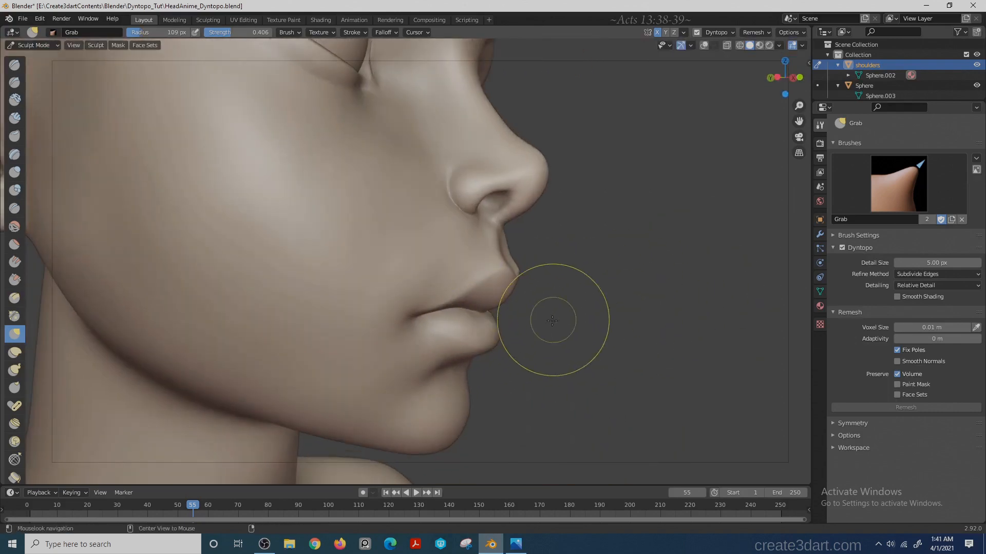
drag(471, 315, 473, 313)
middle_drag(473, 314, 409, 315)
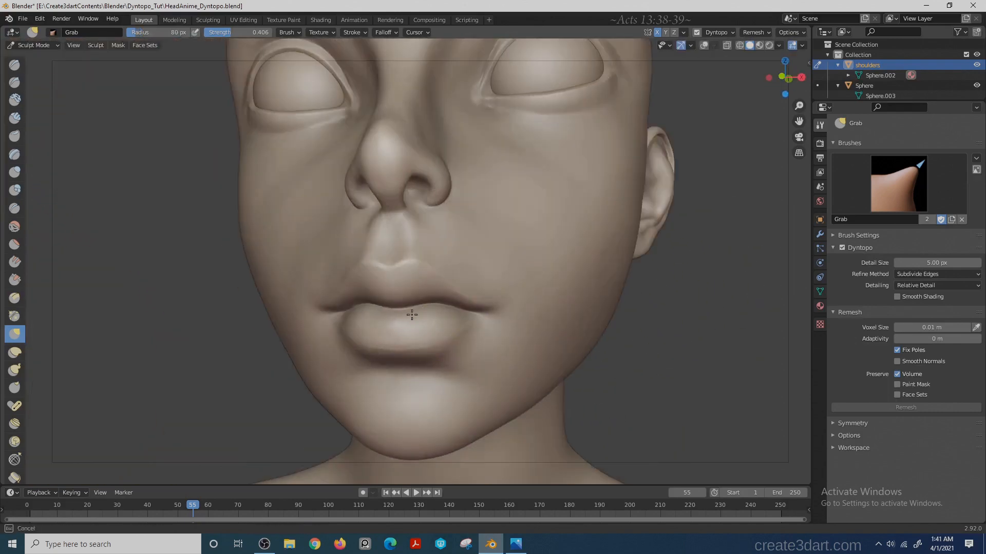
- Add volume to the lower lip beneath the lip line with Clay Strips at 86 px radius
scroll(409, 315, down, 5)
mouse_move(257, 290)
middle_down()
mouse_move(183, 288)
mouse_move(378, 264)
mouse_move(139, 288)
mouse_move(583, 255)
mouse_move(527, 292)
mouse_move(207, 388)
mouse_move(329, 349)
middle_up()
key(c)
drag(323, 349, 312, 339)
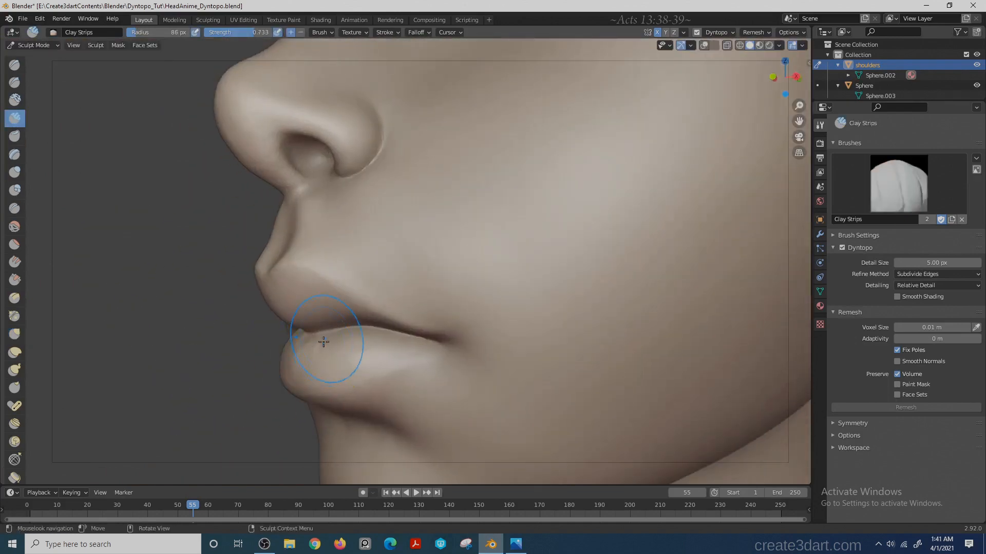
mouse_move(299, 362)
middle_down()
mouse_move(389, 350)
mouse_move(473, 359)
mouse_move(438, 380)
mouse_move(481, 334)
middle_up()
middle_drag(482, 334, 409, 337)
- Sharpen the line between the lips with the Crease brush at 42 px and Draw Sharp at 29 px radius
key(shift+c)
scroll(437, 329, up, 3)
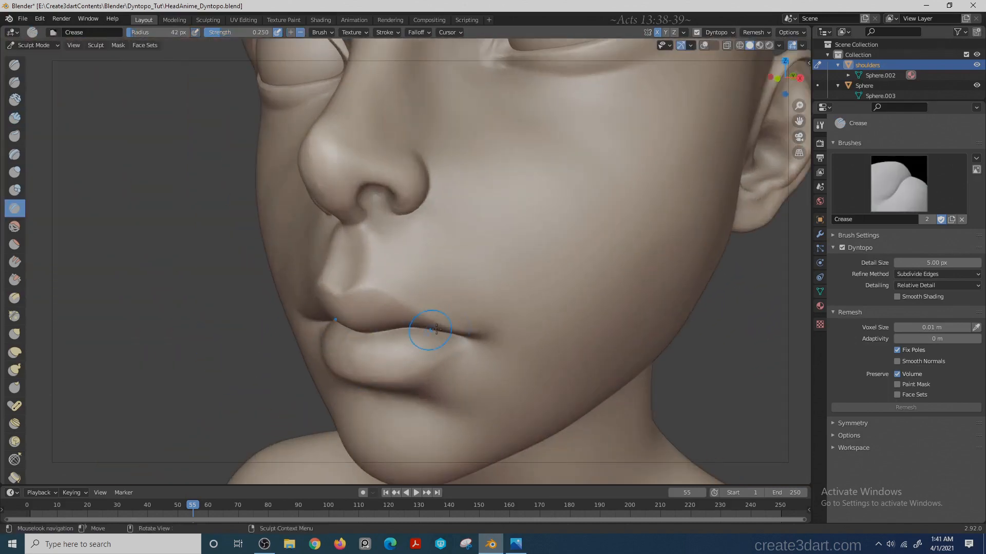
key(2)
scroll(209, 368, down, 1)
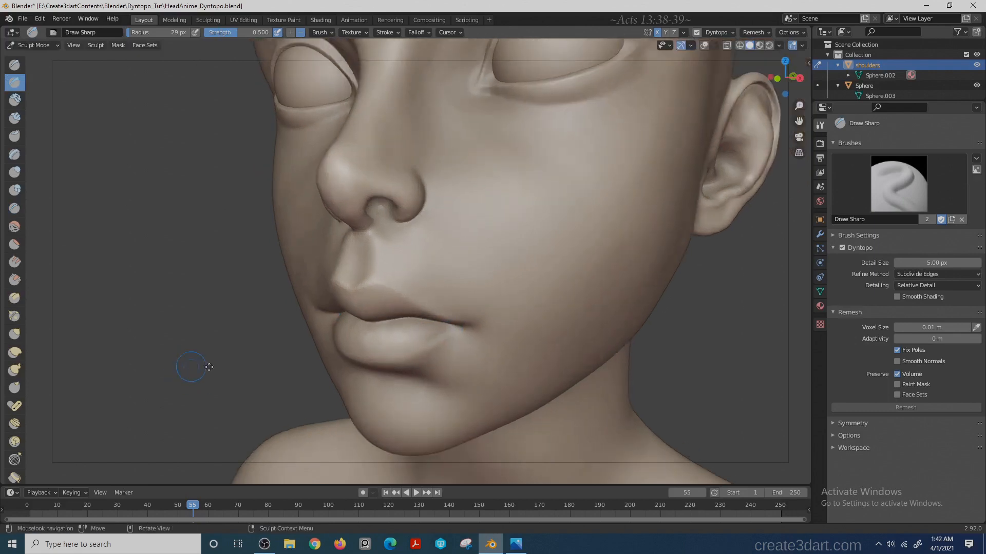
middle_drag(209, 367, 308, 341)
- Define the lower lip's outer edge near the mouth corner with the Crease brush at 20 px and 32 px radius
key(shift+c)
scroll(356, 331, up, 2)
key(f)
click(339, 359)
drag(340, 359, 378, 396)
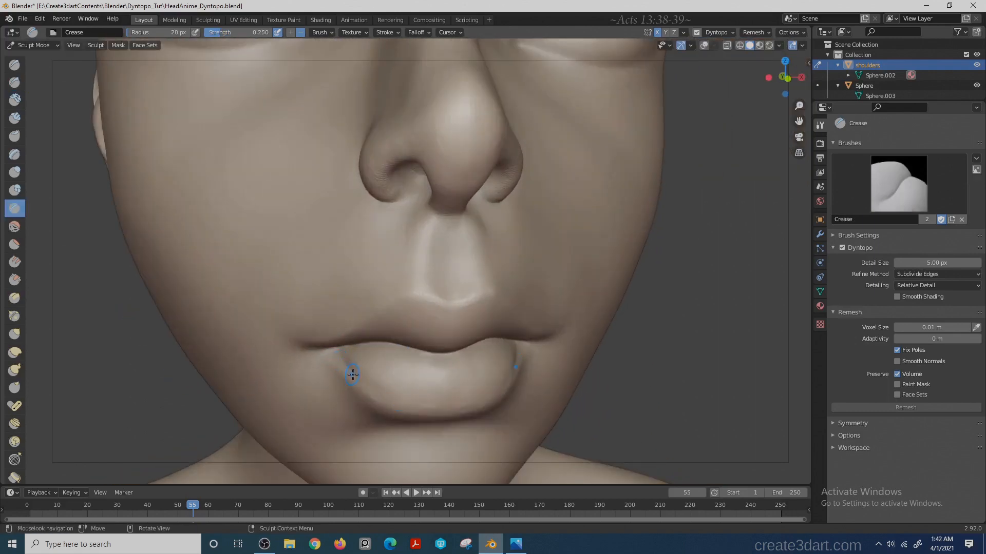
scroll(407, 308, down, 4)
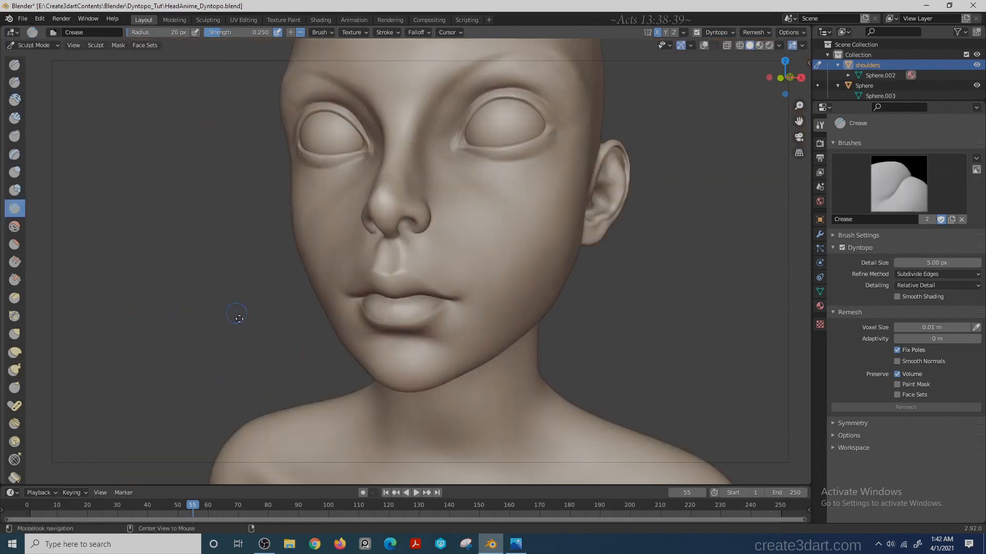
scroll(238, 319, up, 2)
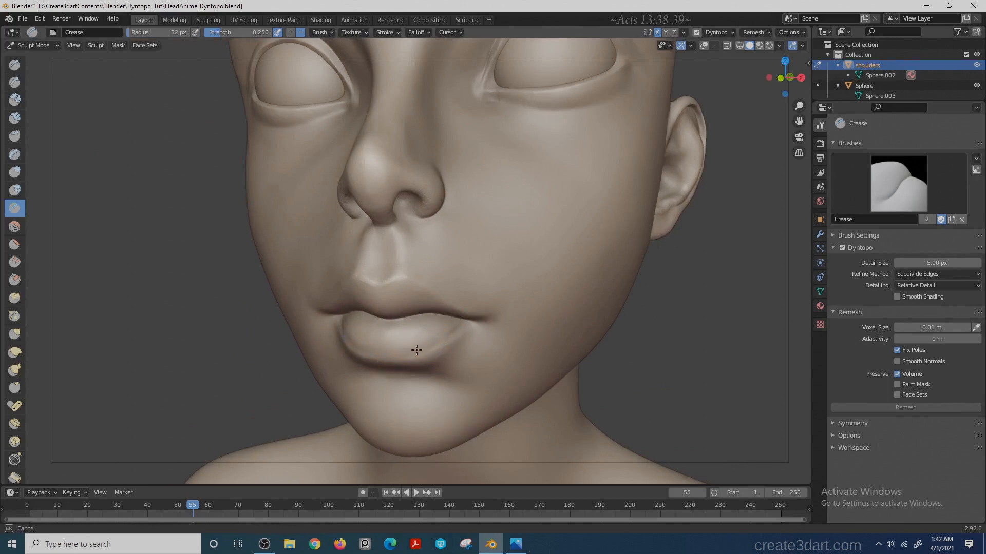
mouse_move(417, 350)
middle_down()
mouse_move(424, 357)
mouse_move(389, 333)
middle_up()
- Adjust the shape of the lips with Grab at 59 px and 54 px radius, and save the file
key(g)
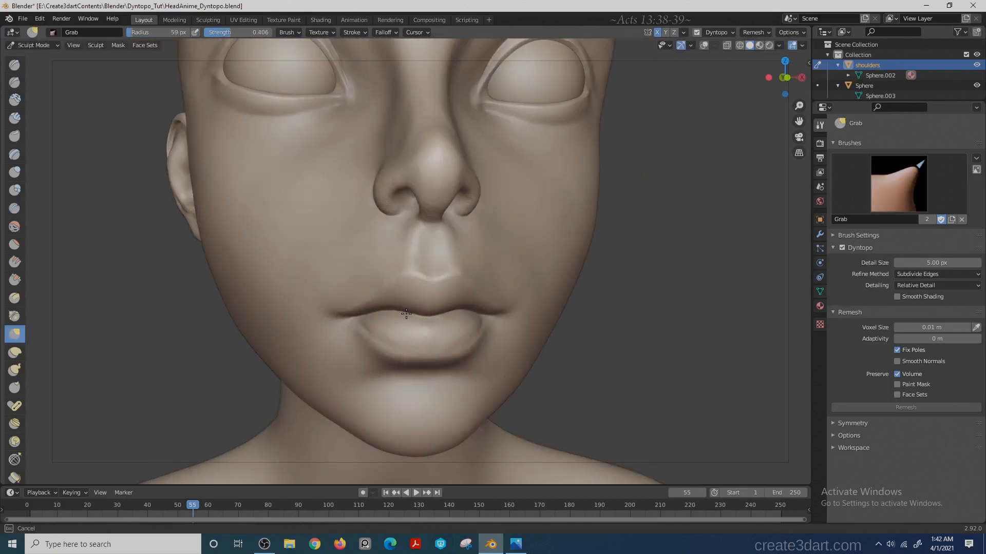
scroll(632, 329, down, 4)
middle_drag(506, 304, 418, 279)
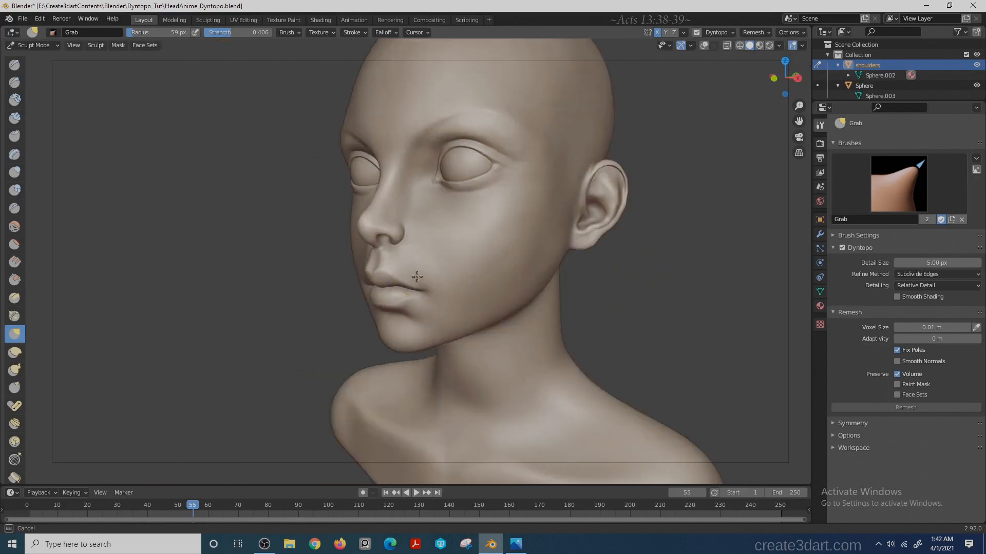
scroll(409, 316, up, 3)
drag(408, 324, 406, 323)
mouse_move(405, 322)
middle_down()
mouse_move(344, 325)
mouse_move(529, 311)
middle_up()
middle_drag(452, 308, 561, 268)
key(ctrl+s)
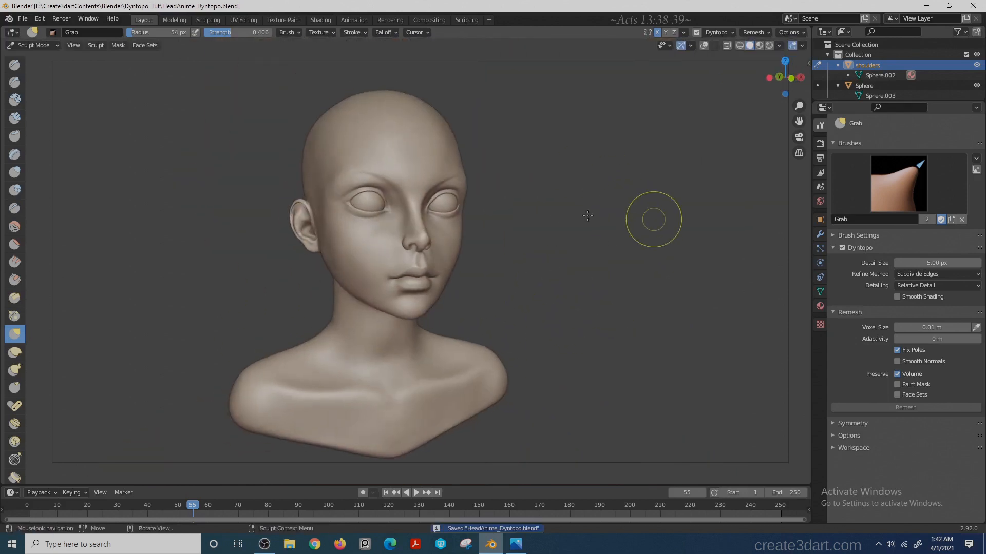
- Refine the jawline beside the chin with Grab at 69 px radius, working from the front and the side
scroll(646, 220, up, 1)
mouse_move(646, 220)
middle_down()
mouse_move(607, 220)
mouse_move(666, 243)
middle_up()
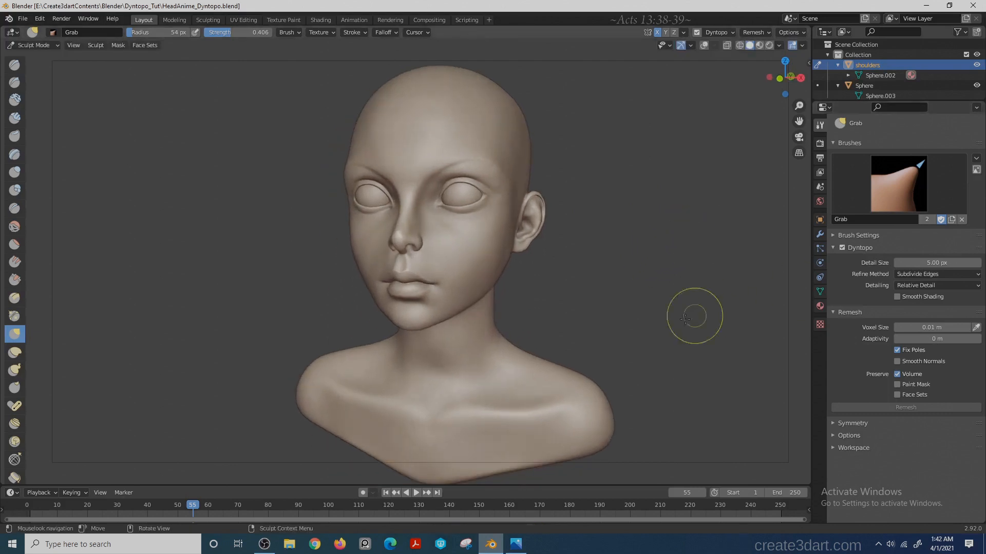
key(KP_1)
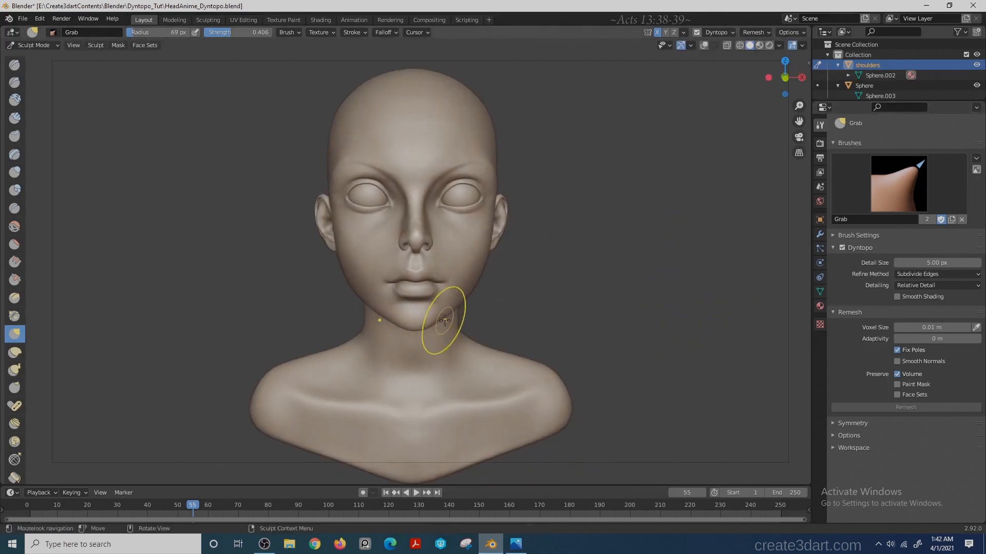
mouse_move(500, 308)
middle_down()
mouse_move(438, 349)
mouse_move(392, 326)
middle_up()
mouse_move(530, 319)
middle_down()
mouse_move(535, 293)
mouse_move(308, 330)
mouse_move(387, 392)
middle_up()
- Build up the chin with Clay Strips at 69 px and 57 px radius
key(c)
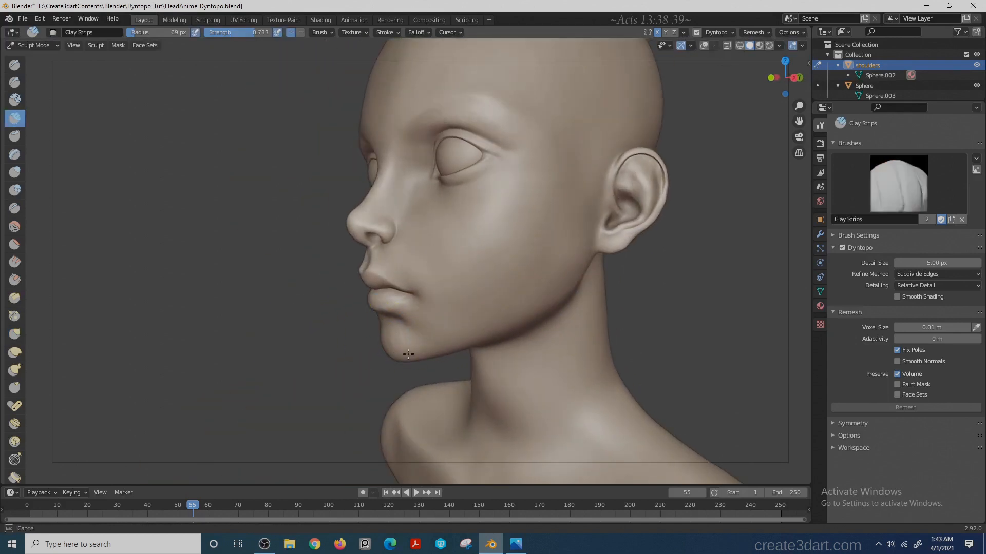
middle_drag(306, 335, 441, 339)
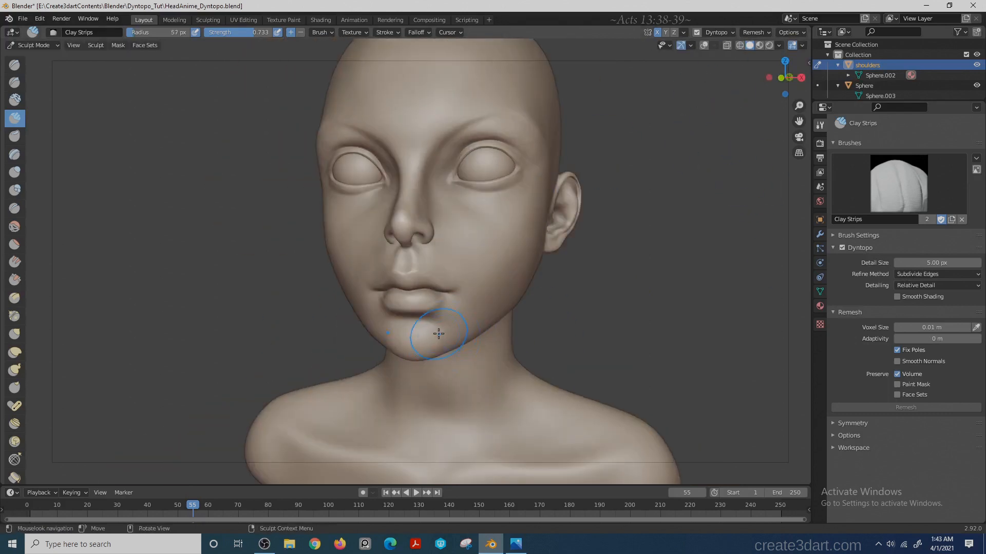
middle_drag(321, 329, 667, 257)
mouse_move(667, 257)
ctrl+middle_down()
mouse_move(700, 290)
mouse_move(570, 303)
ctrl+middle_up()
- Adjust the chin and its profile with Grab at 57 px radius
key(g)
middle_drag(427, 319, 385, 313)
mouse_move(618, 301)
middle_down()
mouse_move(429, 330)
mouse_move(294, 327)
middle_up()
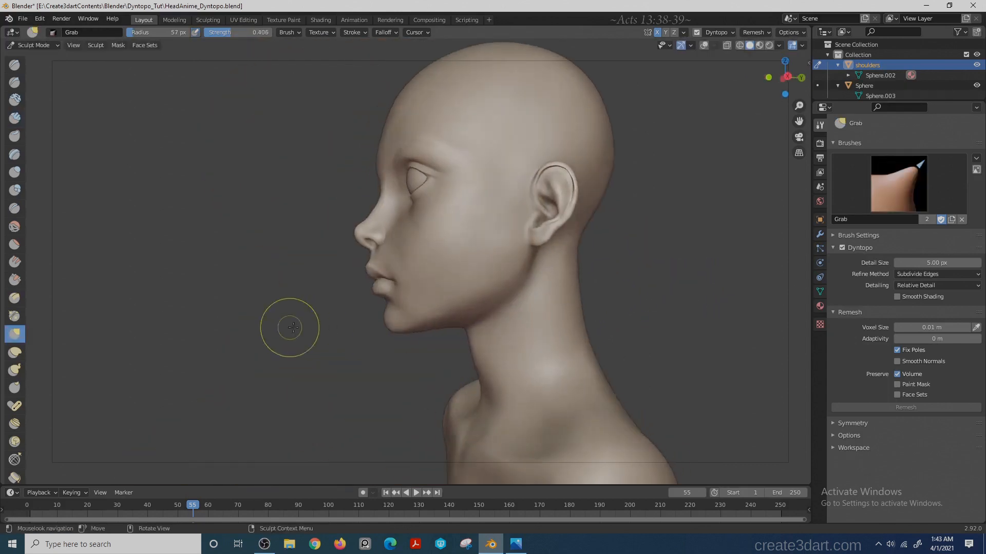
- Add volume to the front of the chin with the Clay brush at 61 px radius
key(c)
mouse_move(383, 321)
middle_down()
mouse_move(363, 393)
mouse_move(424, 316)
mouse_move(588, 282)
mouse_move(539, 319)
mouse_move(570, 337)
mouse_move(544, 339)
middle_up()
key(c)
key(f)
click(393, 365)
key(c)
drag(400, 370, 403, 373)
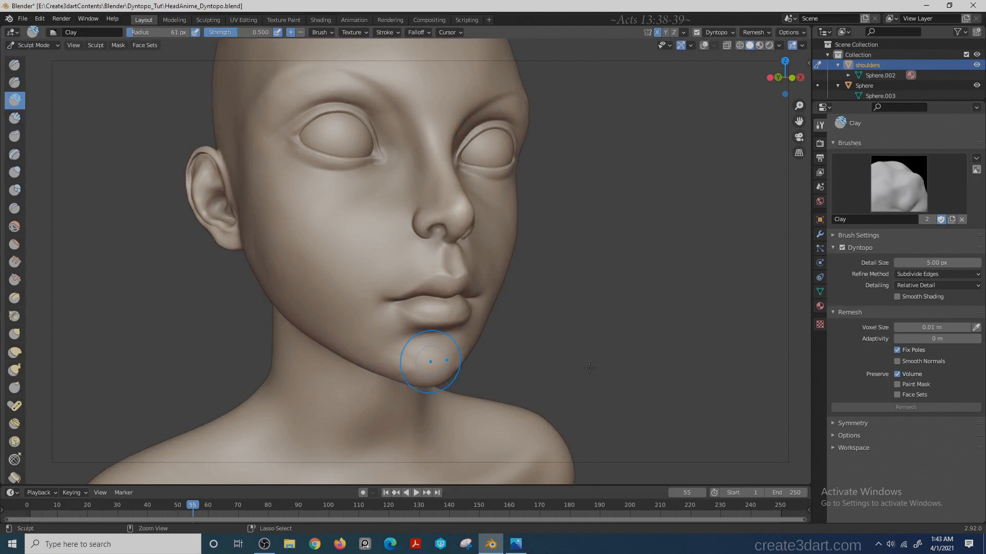
- Build up the chin below the lower lip with Clay Strips at 76 px radius
key(c)
middle_drag(589, 368, 439, 371)
mouse_move(453, 371)
alt+mouse_down()
mouse_move(438, 358)
mouse_move(655, 277)
mouse_move(632, 273)
mouse_move(467, 363)
mouse_move(423, 363)
alt+mouse_up()
key(g)
key(c)
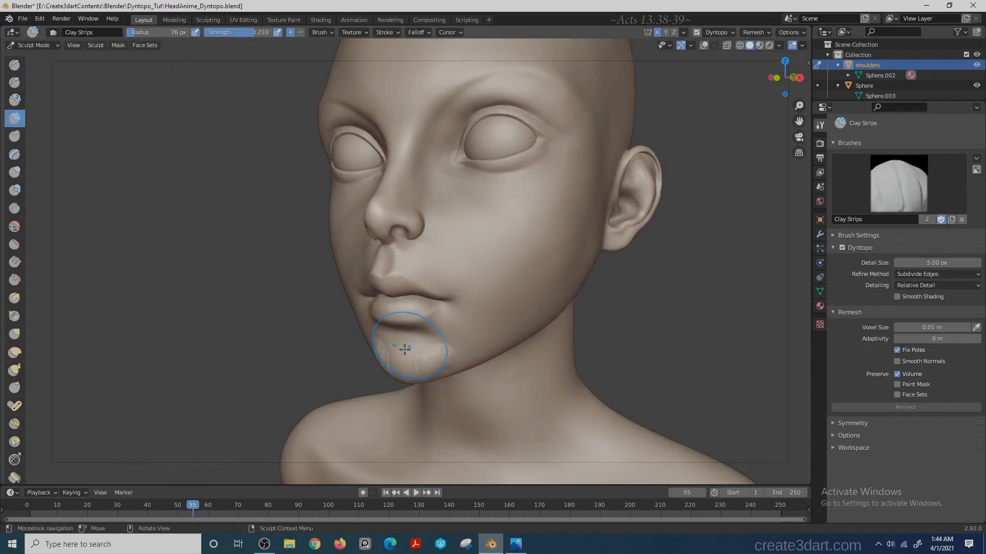
alt+drag(590, 338, 425, 349)
- Smooth the chin's clay strokes with the Smooth brush at 76 px and 57 px radius, raising its strength to 0.763
key(s)
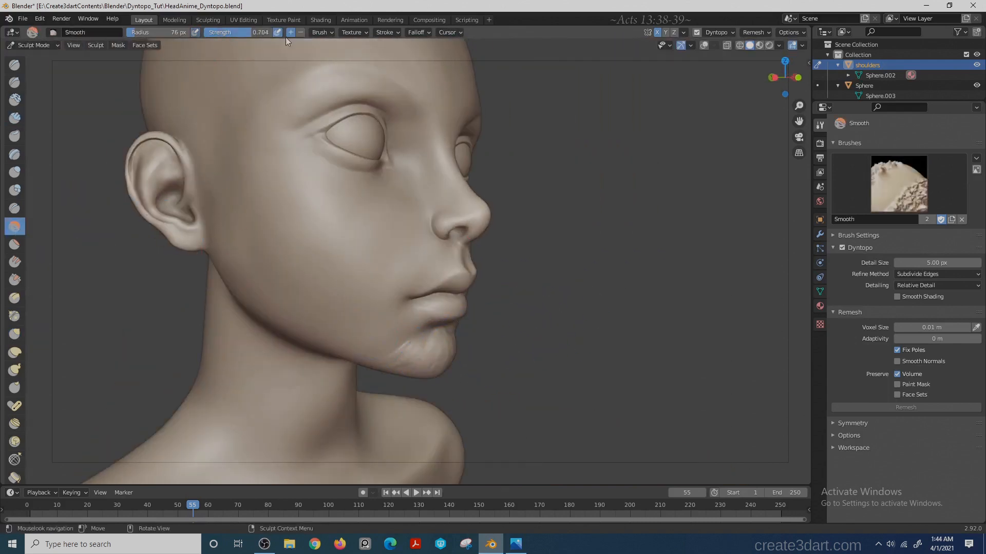
middle_drag(511, 338, 465, 336)
middle_drag(568, 335, 506, 341)
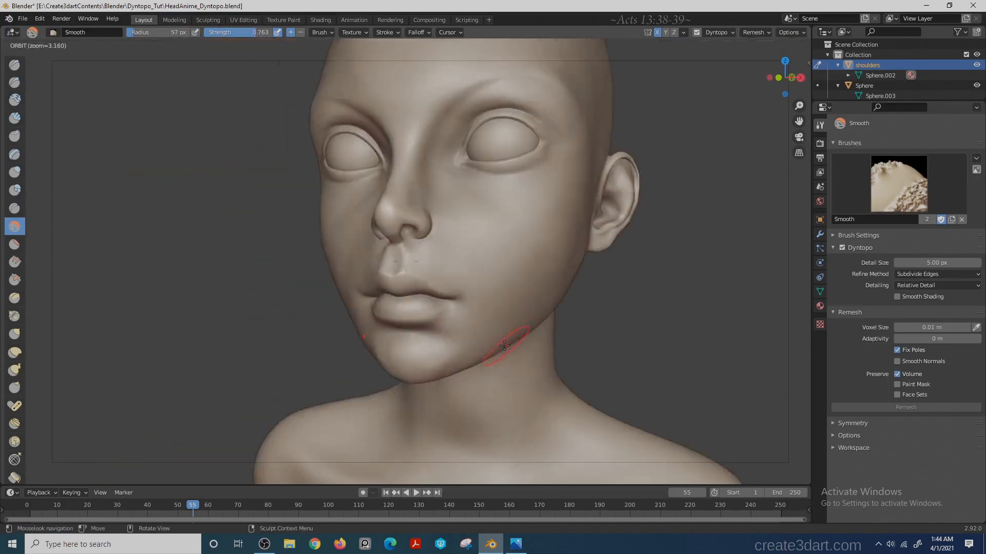
middle_drag(257, 352, 206, 354)
- Touch up the side of the chin with Clay Strips at 53 px radius and review the head in profile
drag(406, 354, 415, 375)
key(c)
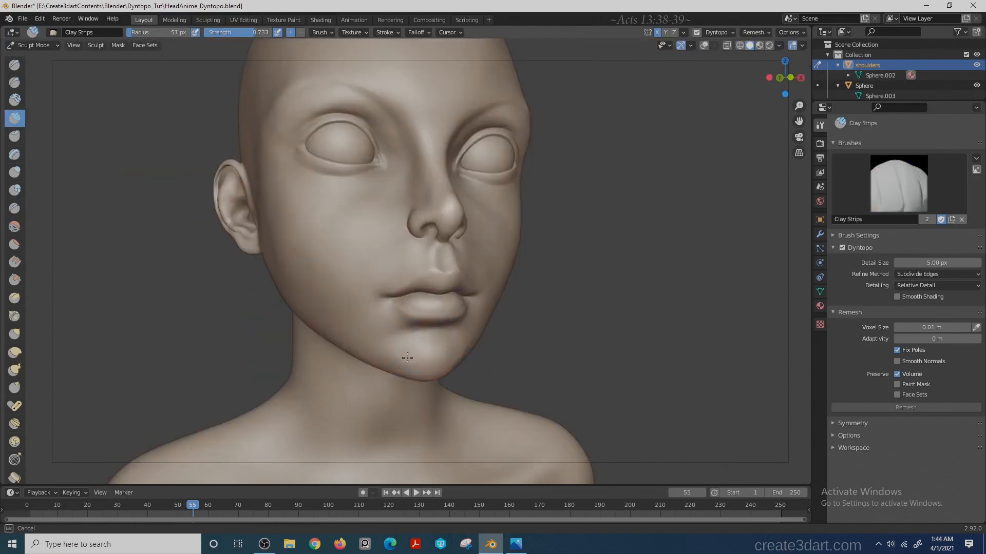
scroll(407, 358, down, 4)
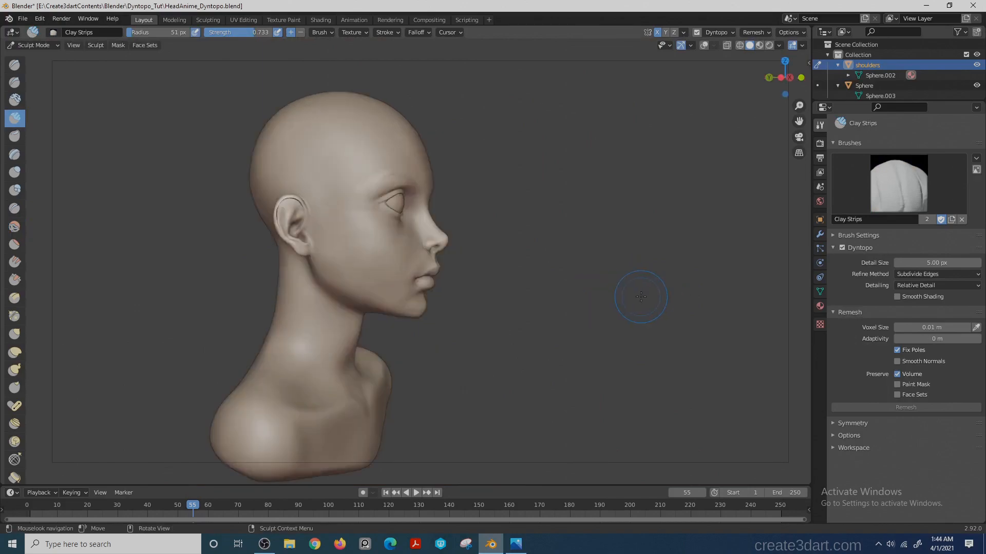